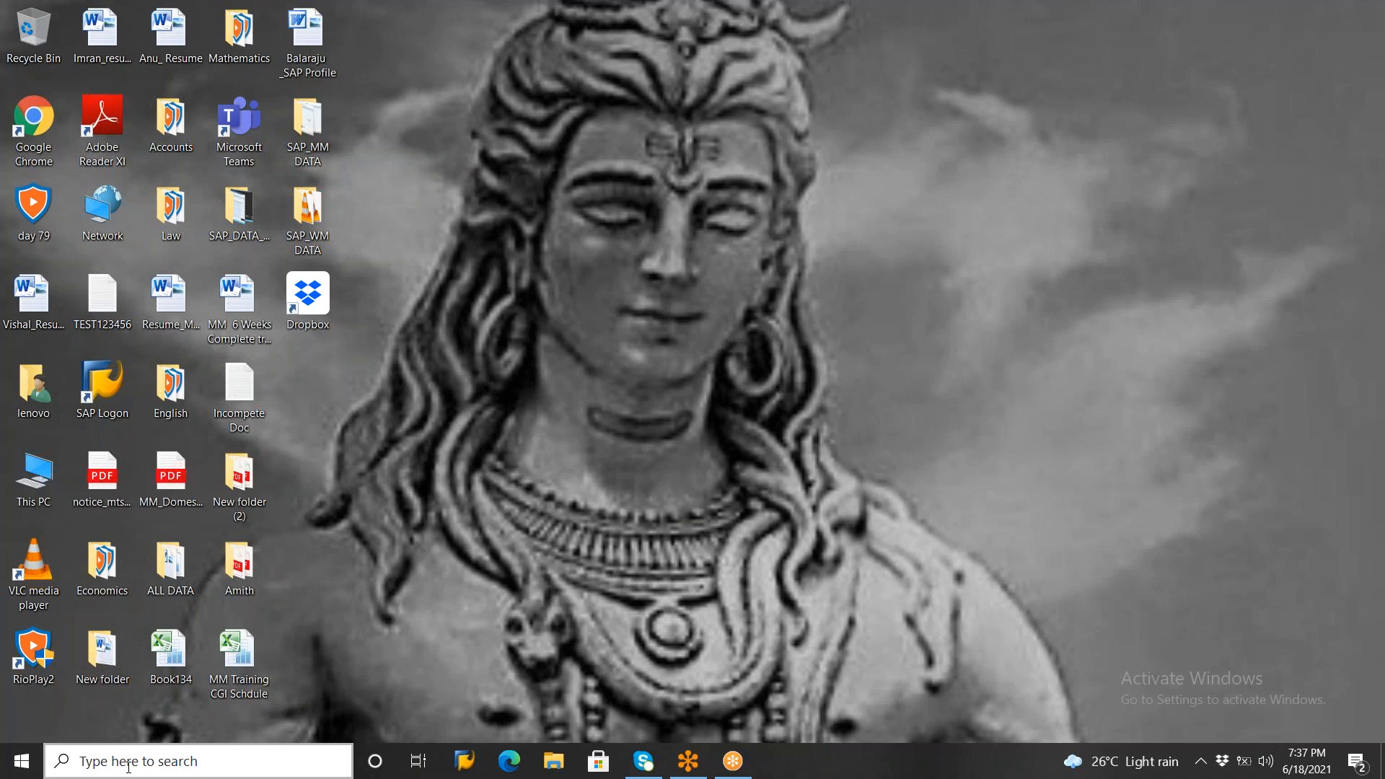
Find and open Notepad
type("no")
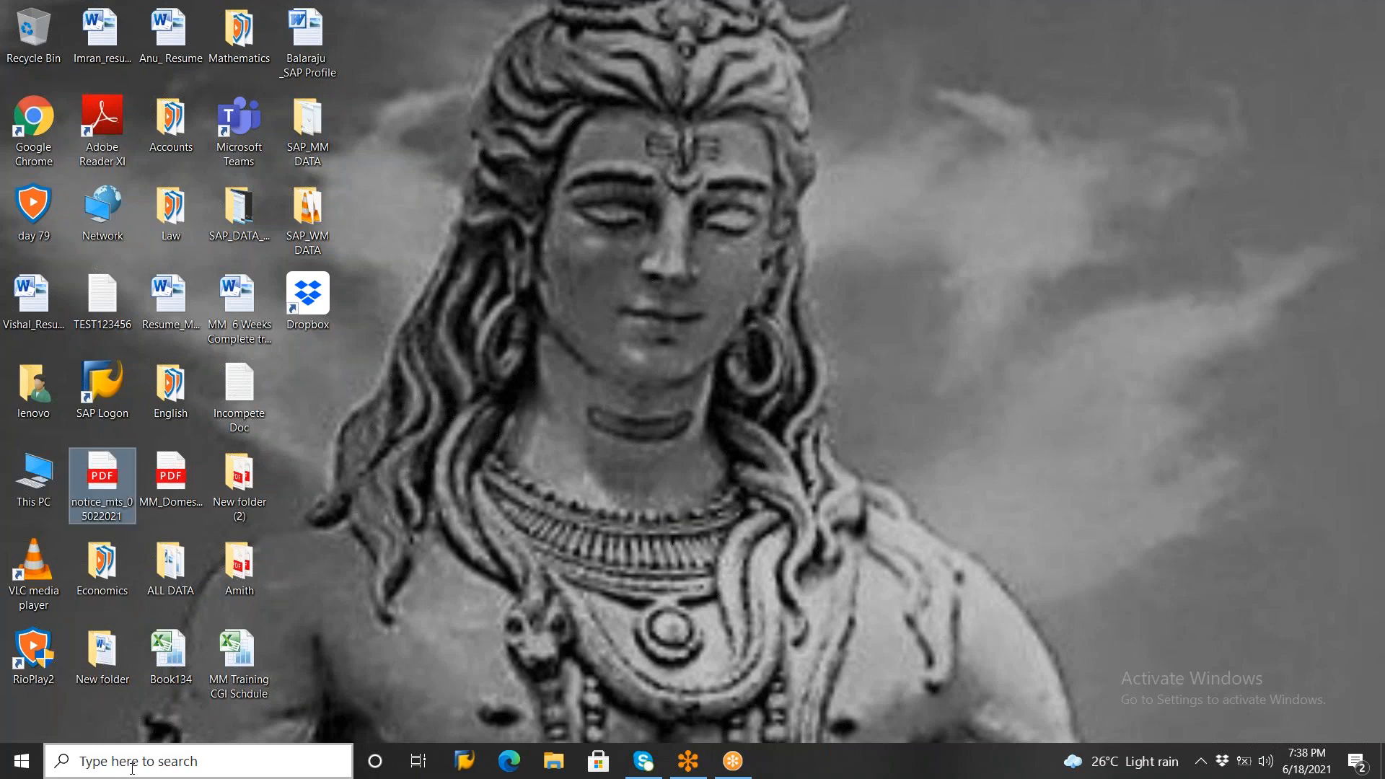
left_click(122, 765)
type("N")
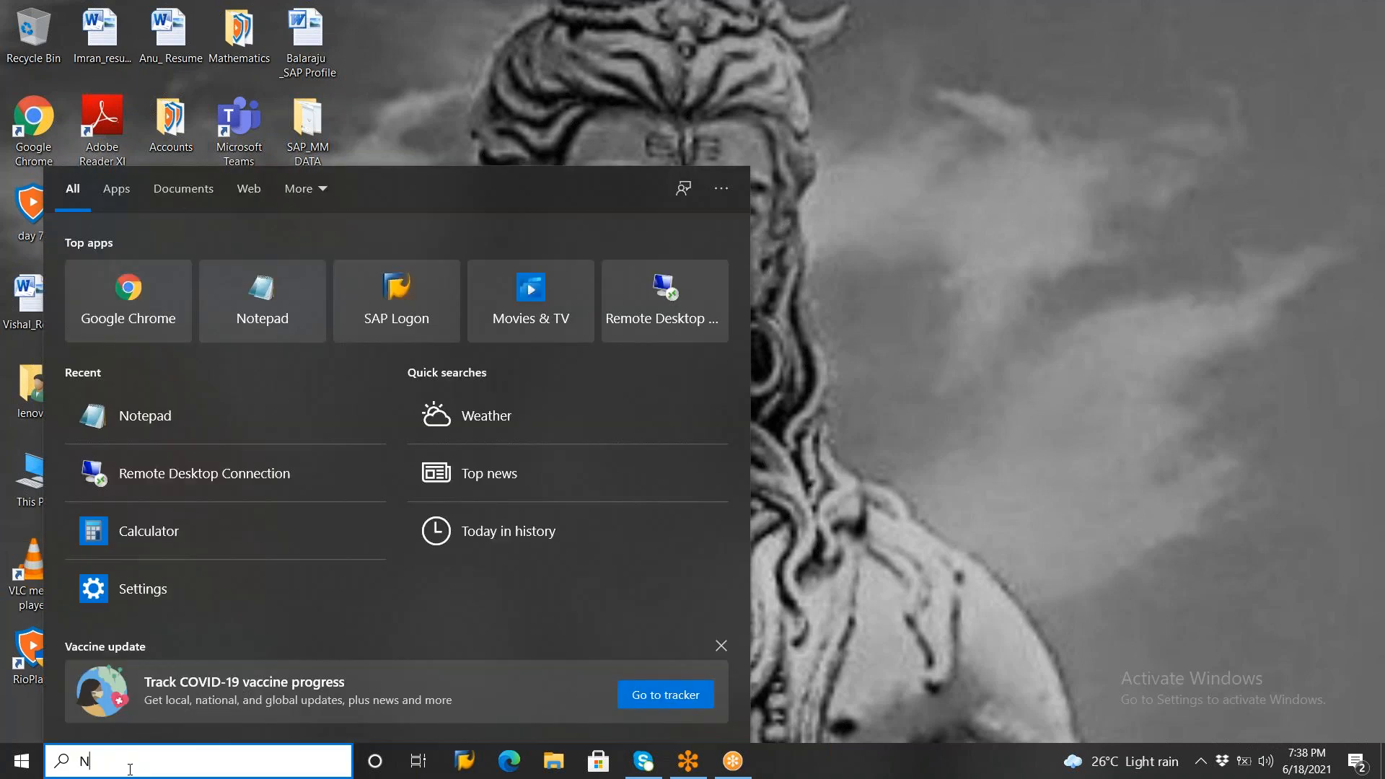
type("otepad")
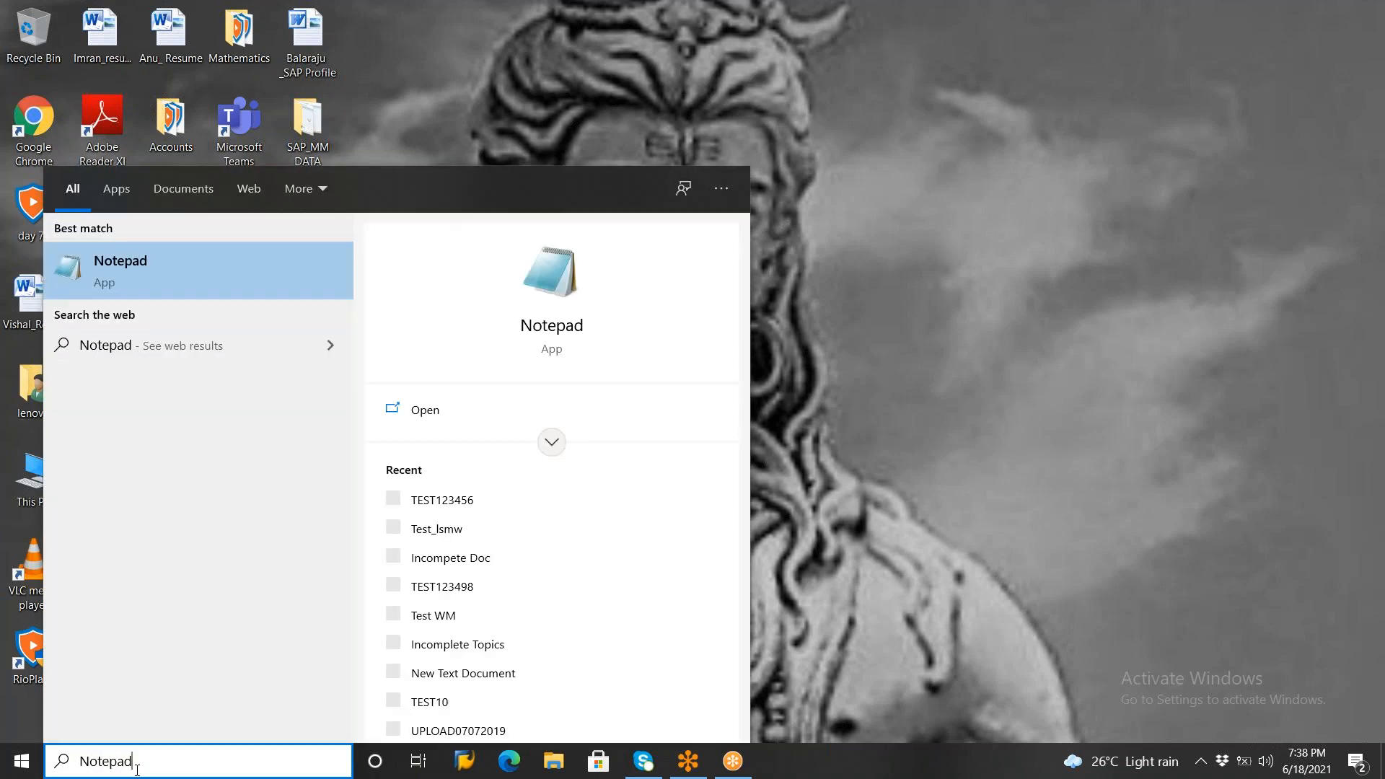
left_click(179, 265)
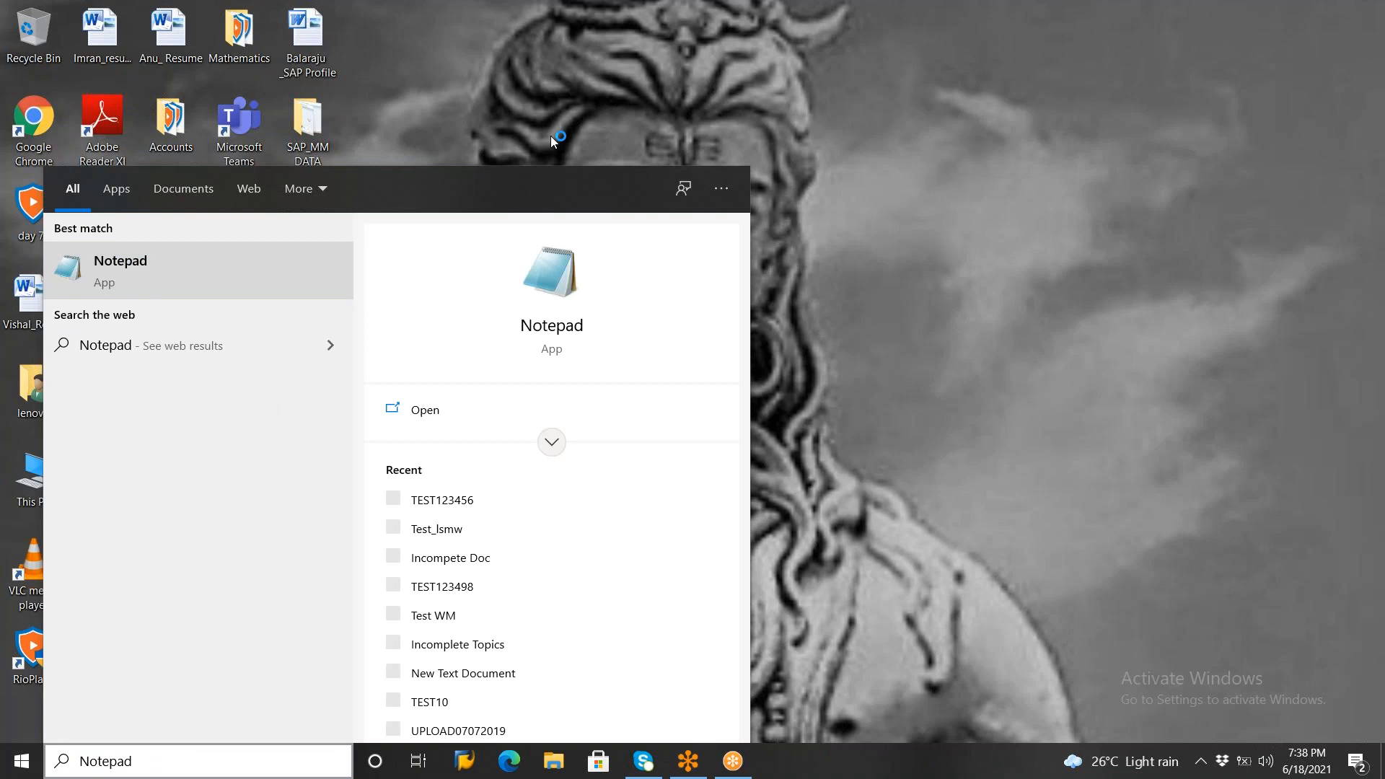
Write the heading "Inter Company STO" on the first line of the blank note
type("Int")
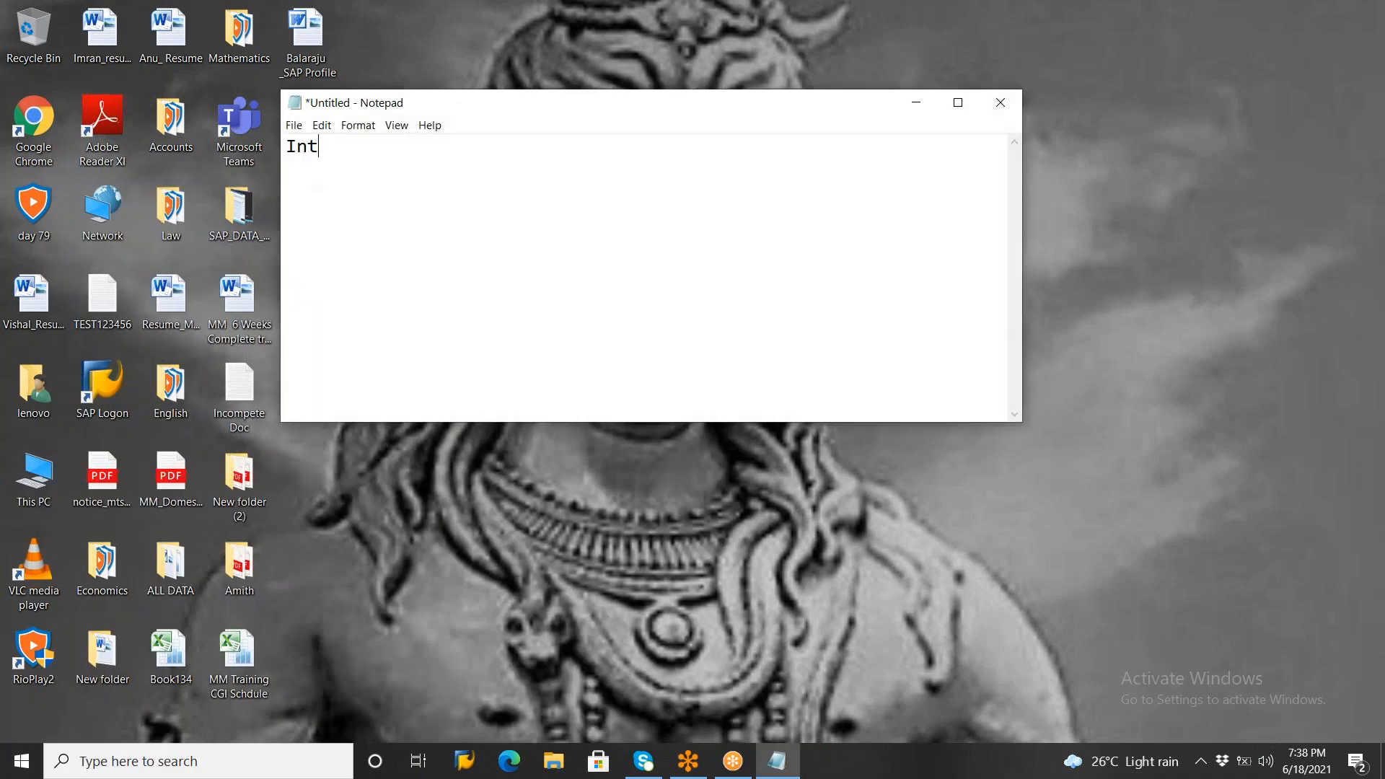
type("er Company SR")
key("BackSpace")
type("TO")
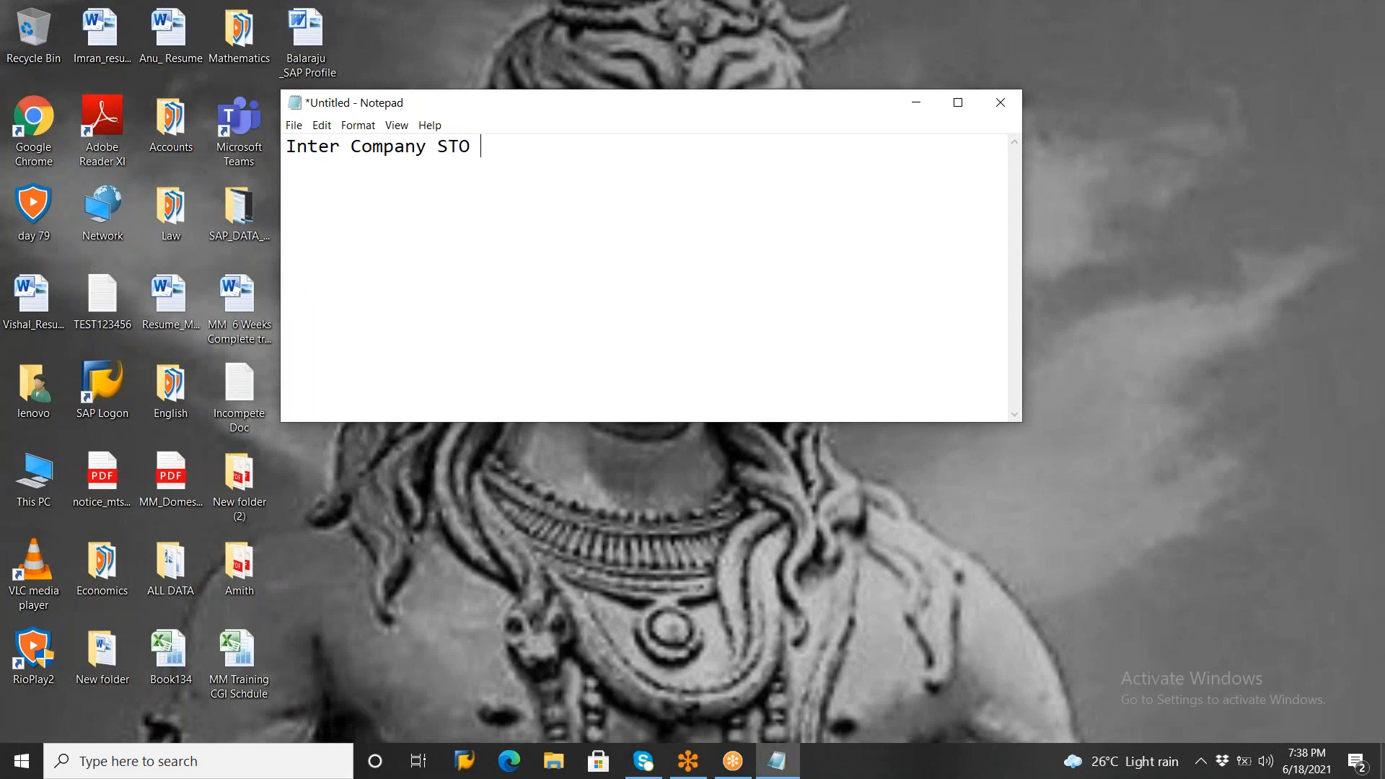
Add the line "Type 3 : STO With SD shipping and STO With Billing" below the heading, leaving a blank line between
key("Return")
key("Return")
type("Tyoe")
key("BackSpace")
key("BackSpace")
key("BackSpace")
type("pe 3 : STO With SD shipping and STO Wit")
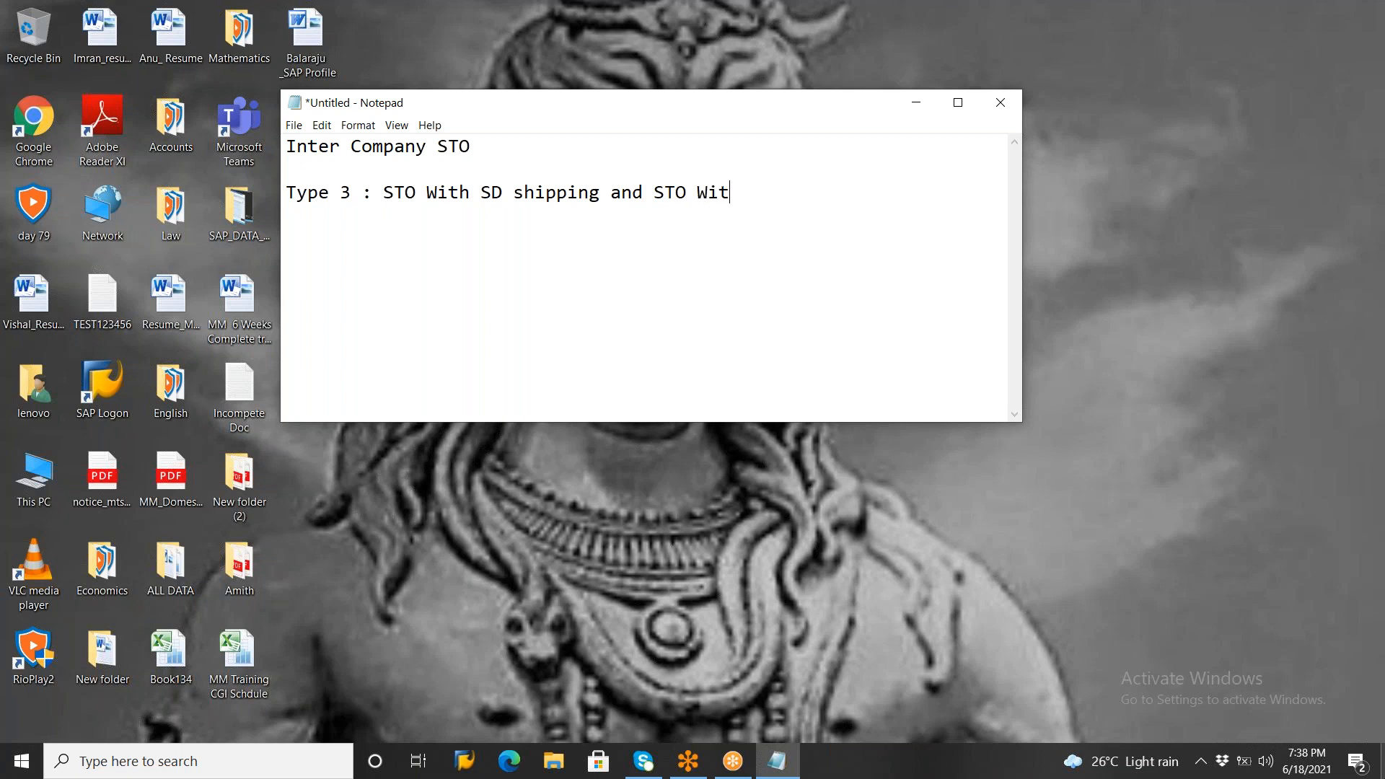
type("h Billing")
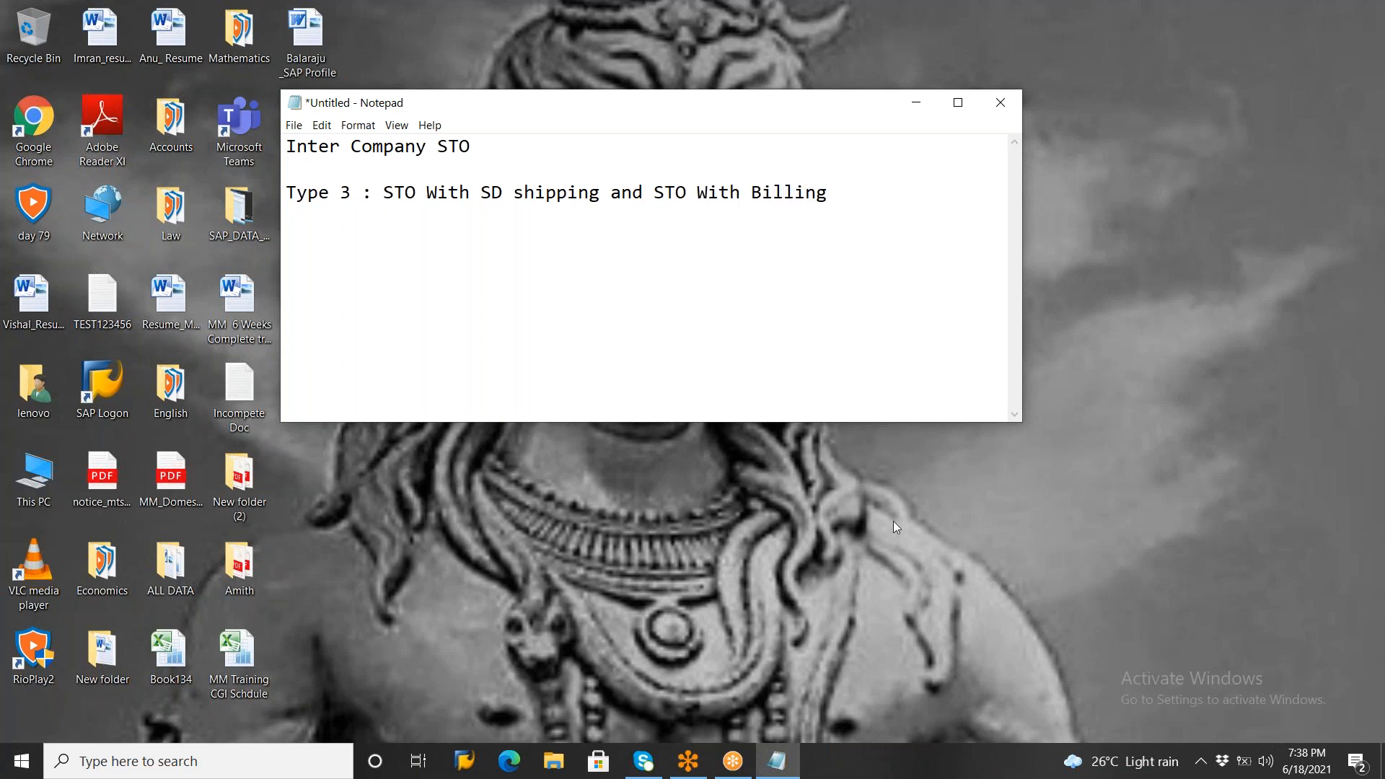
Maximize the note window and add two column headings side by side, "1000 ( Co code )" and "2000 ( Co Code )"
left_click(958, 102)
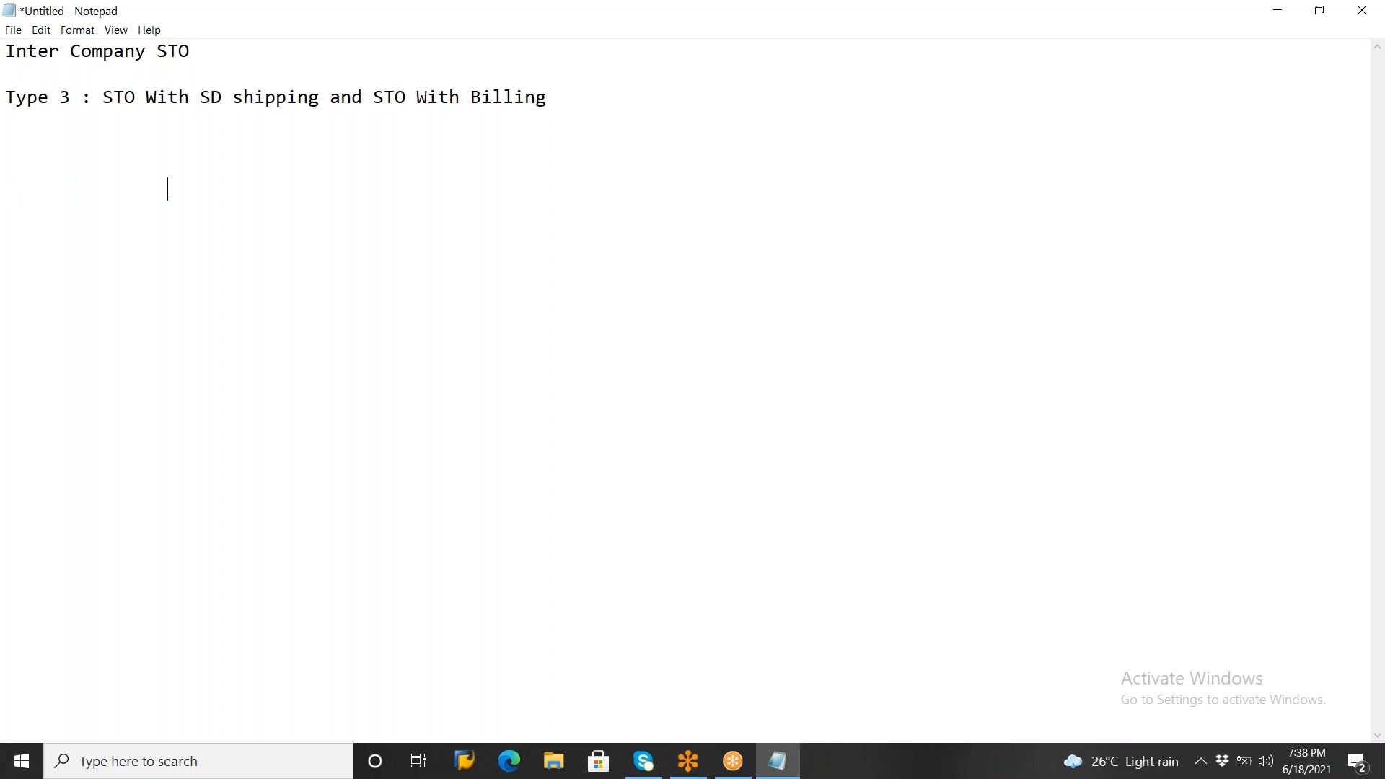
type("1000 ( Co code )                     ")
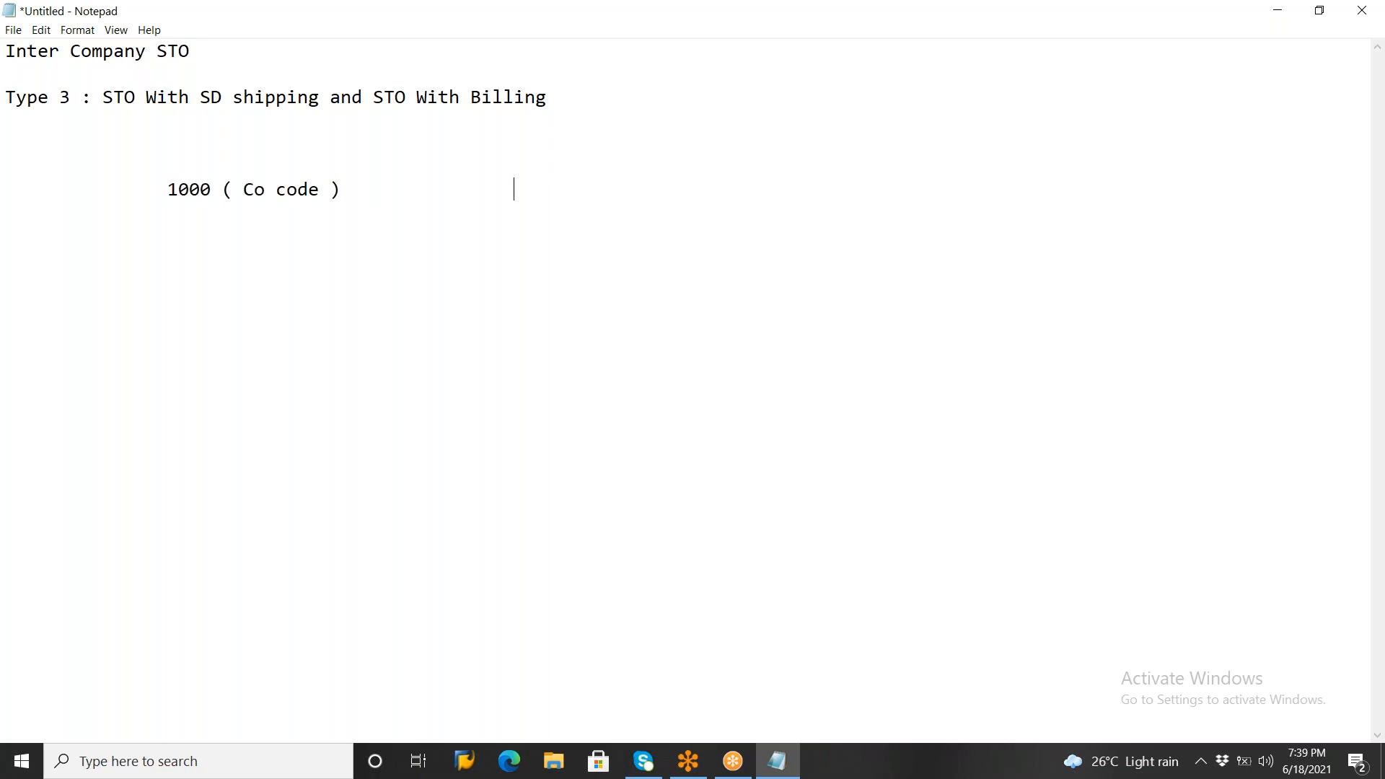
type("2000 ( Co Code )")
key("Return")
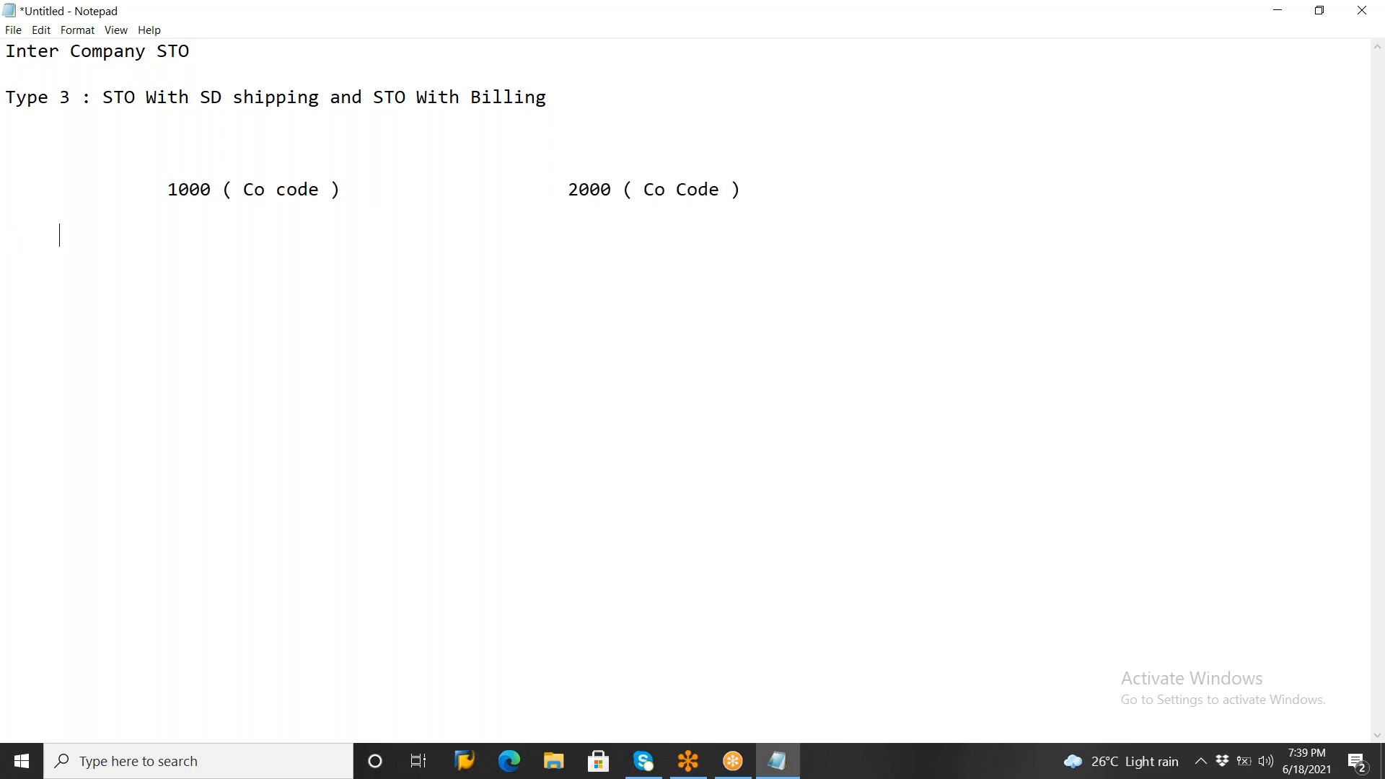
Write "1000 ( Splant )" under the 1000 company code and "2000 ( Rplant )" under the 2000 company code
type("1000 ( Splant )                      ")
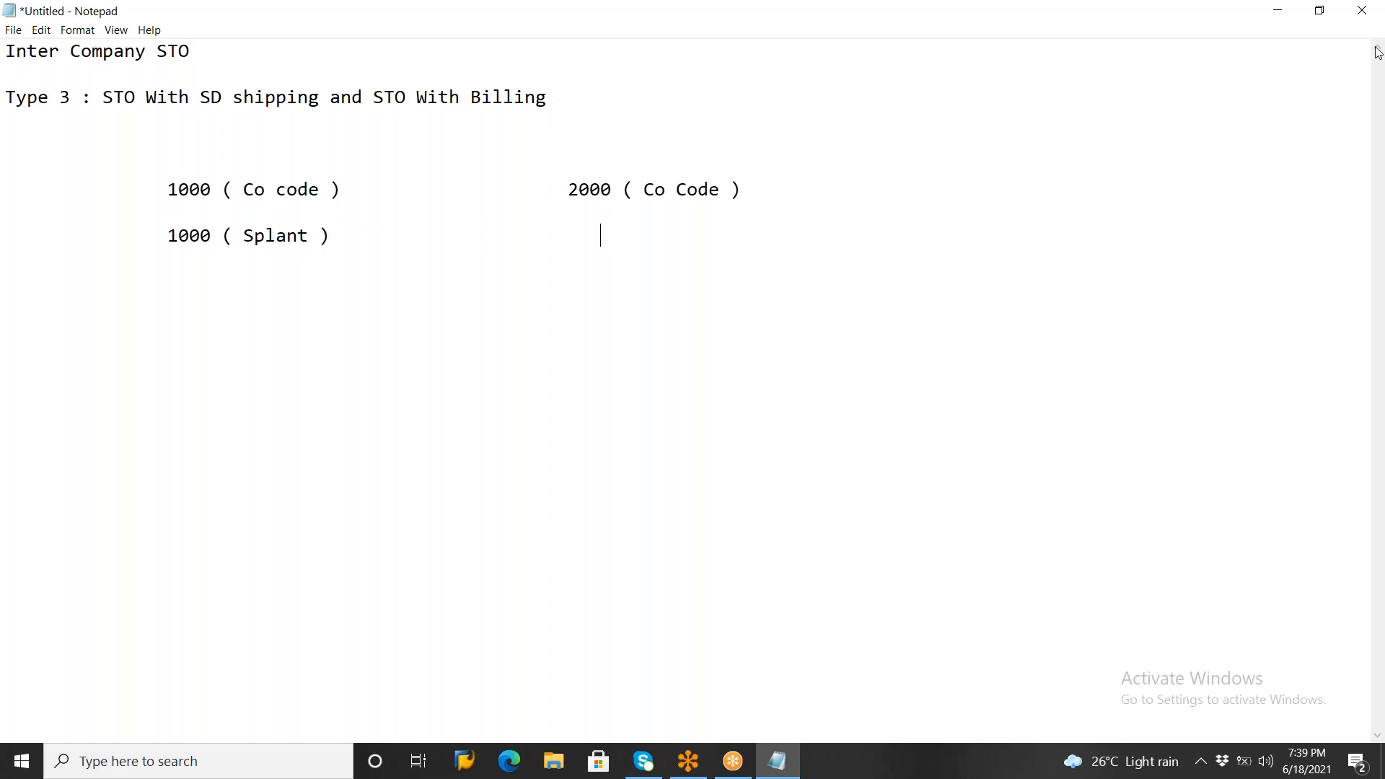
type("2000 ( Rp")
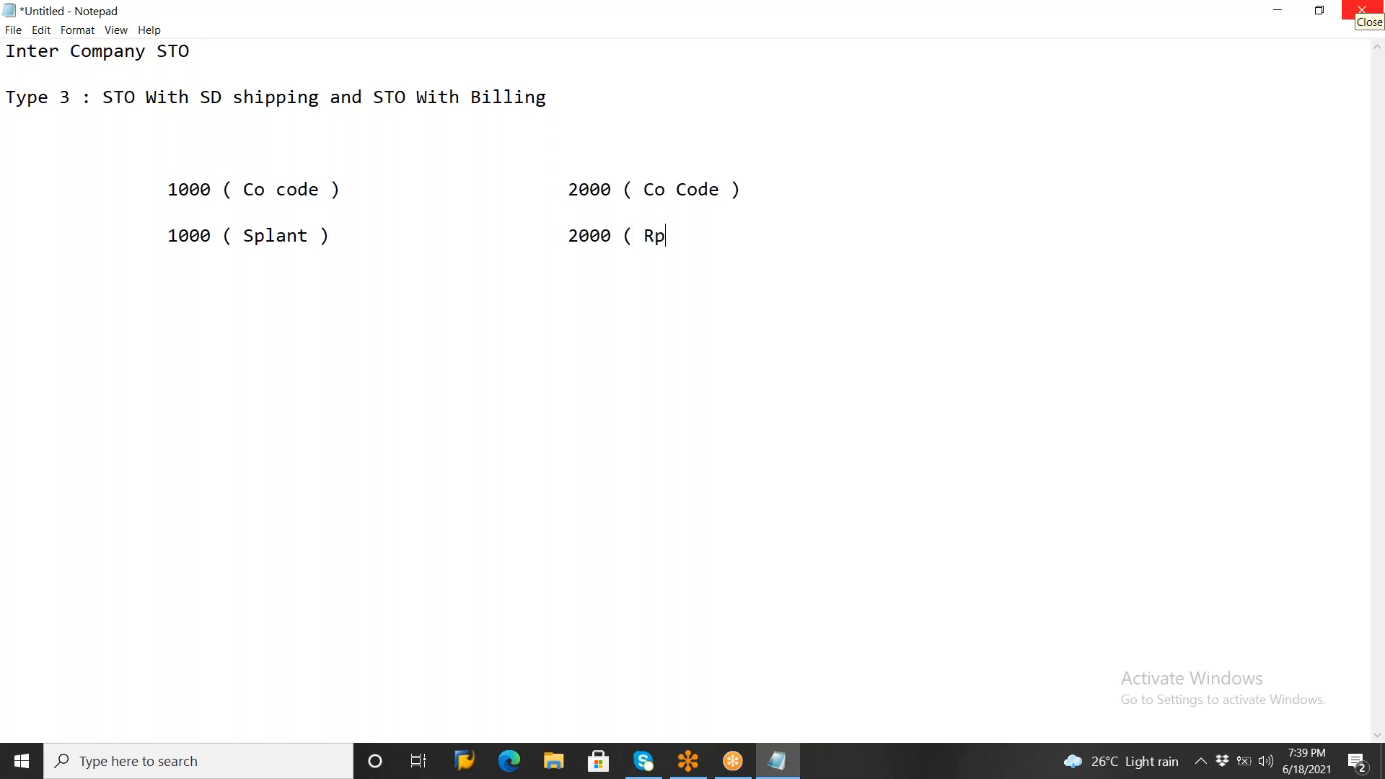
type("lant )                                    ")
type("                  1 ")
type("Create a ")
type("PR in")
type(" ME%")
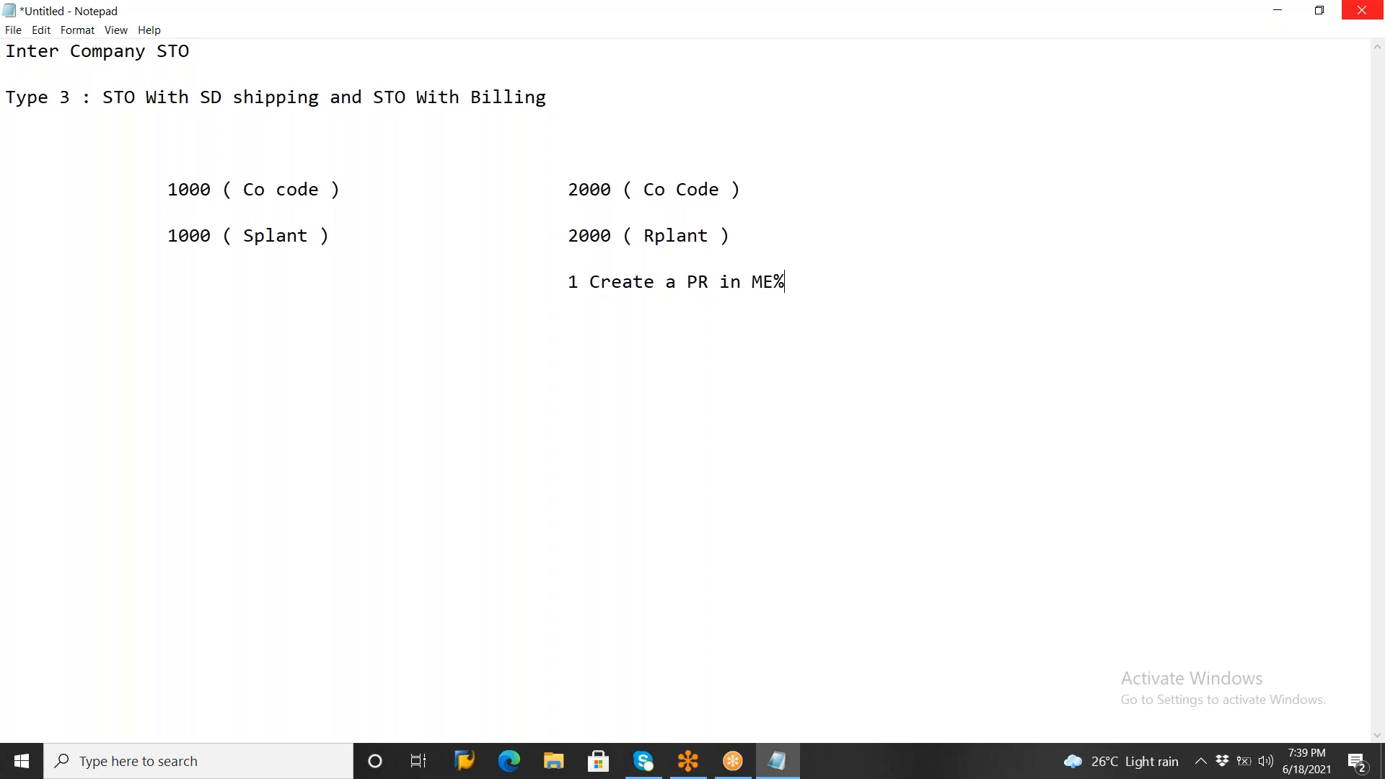
Under the receiving plant, add the line "1 Create a PR in ME51N ( Mat, qty ,plant ....,)"
key("BackSpace")
type("51N ( Mat, qty")
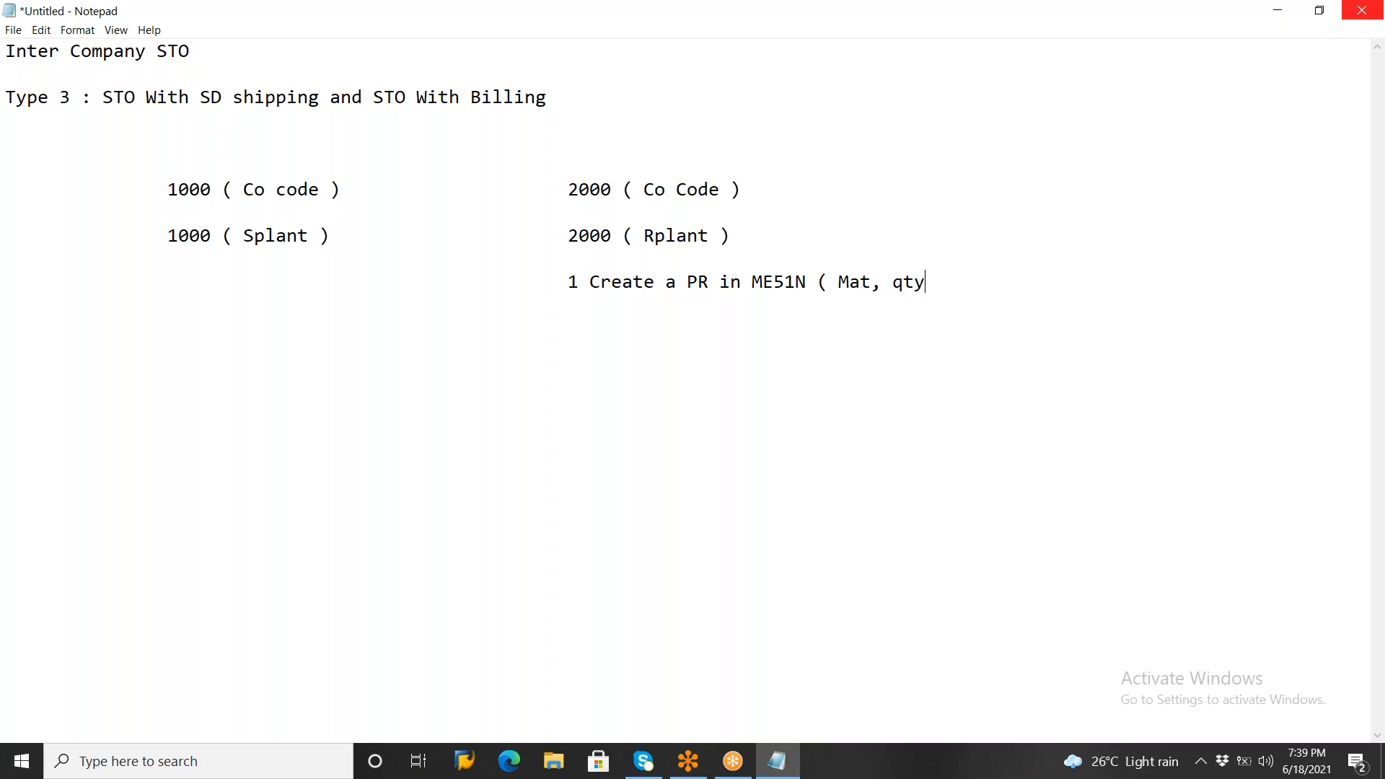
type(" ,plant ....,)")
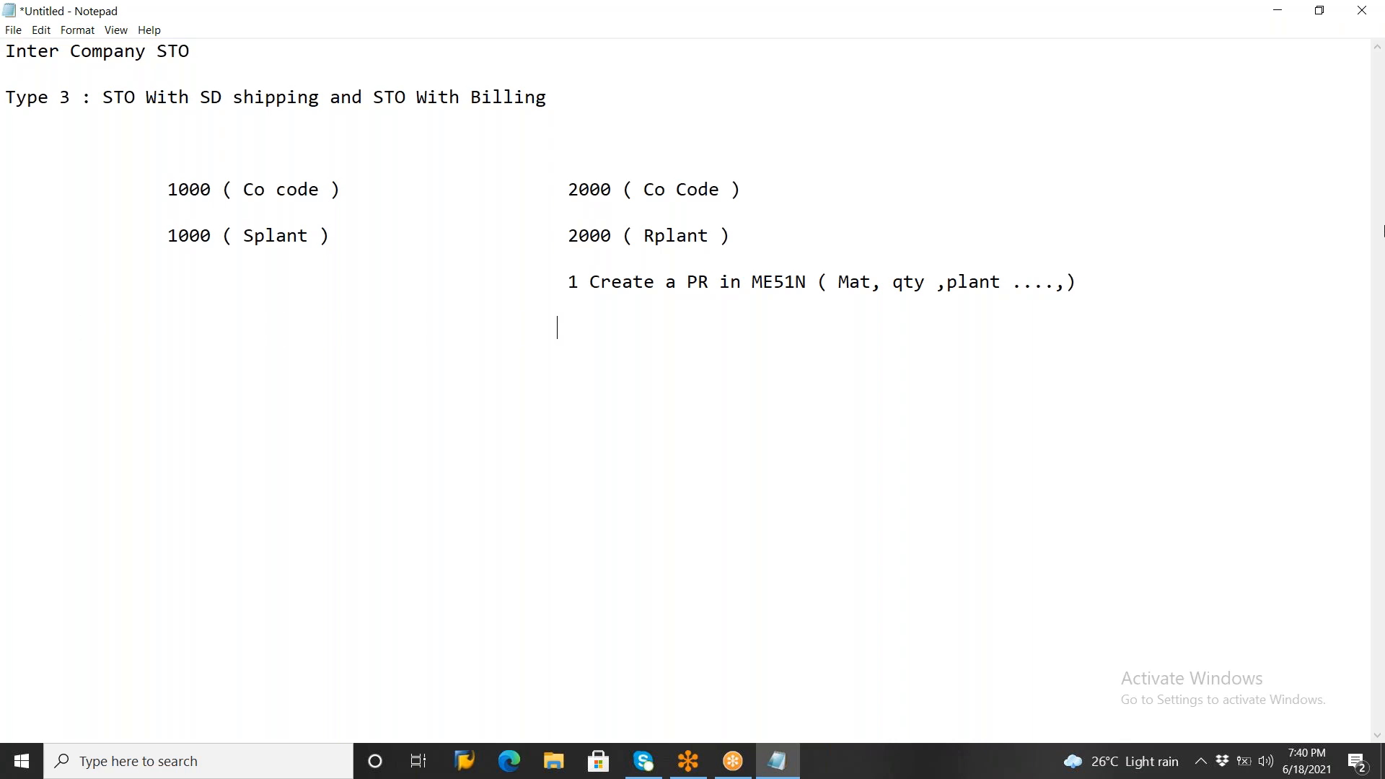
Under the purchase requisition line, add "2 Create a PO in Me21N (with ref PR )"
type("2 Create a PO in ")
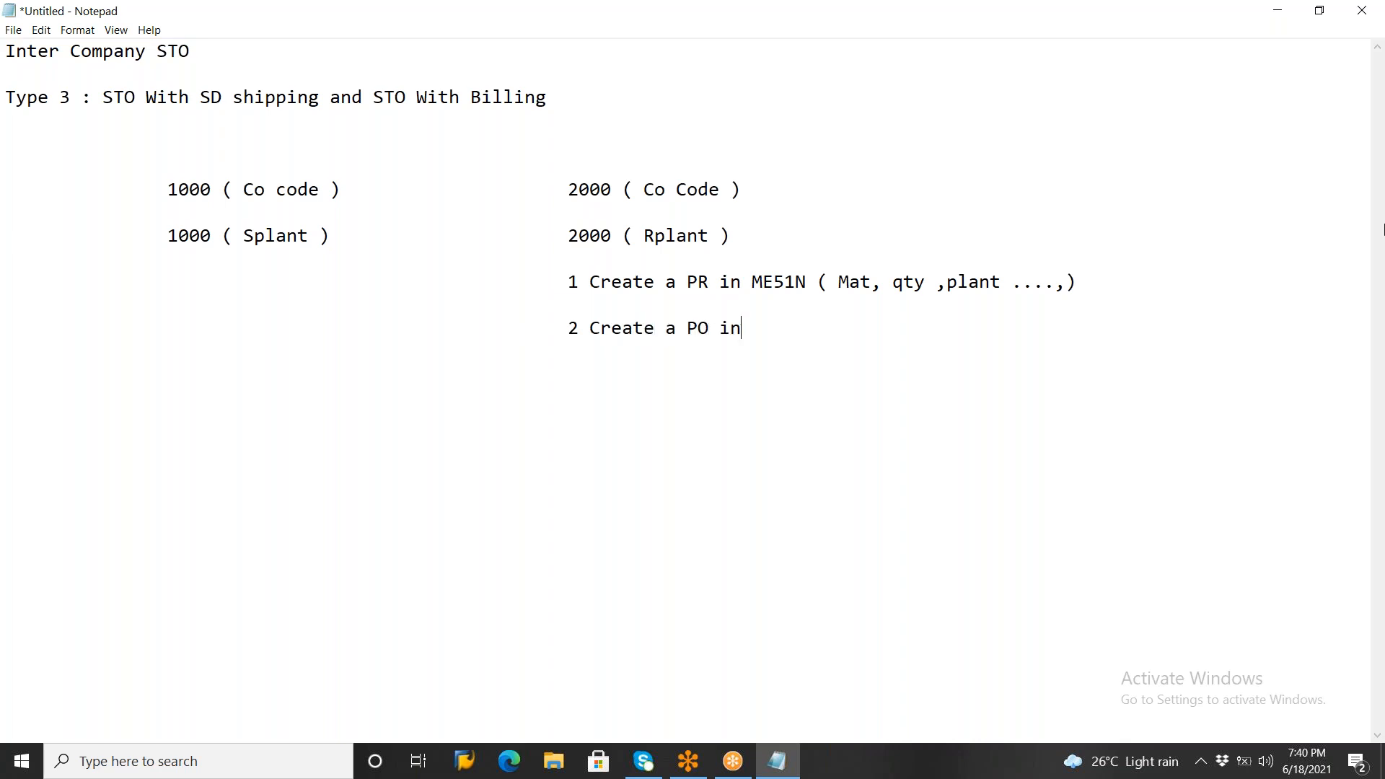
type("Me21N (with re")
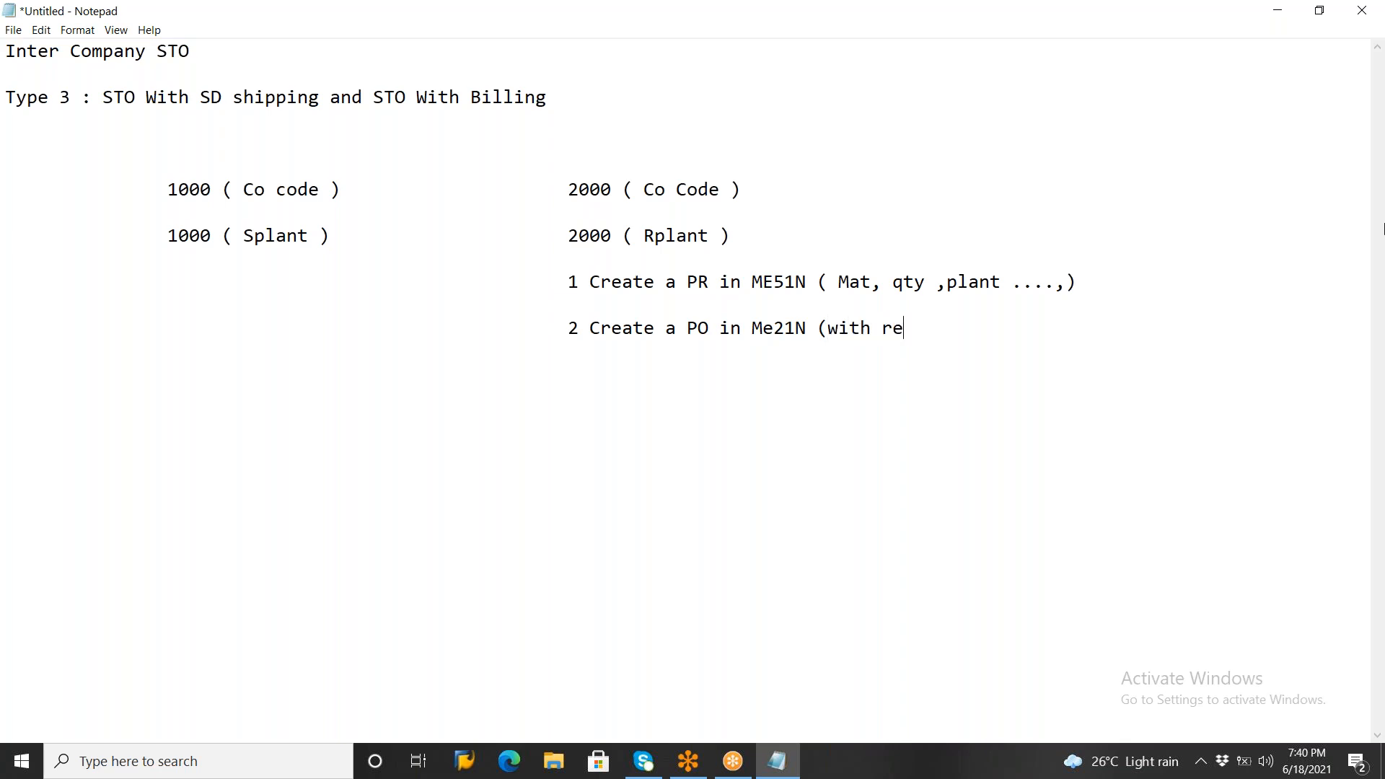
type("f PR ")
type(")")
Below the PO line, add the indented remark "doc type NB ( Observe the shipping tab )"
type("doc")
type(" ty")
type("pe ")
type("NB ")
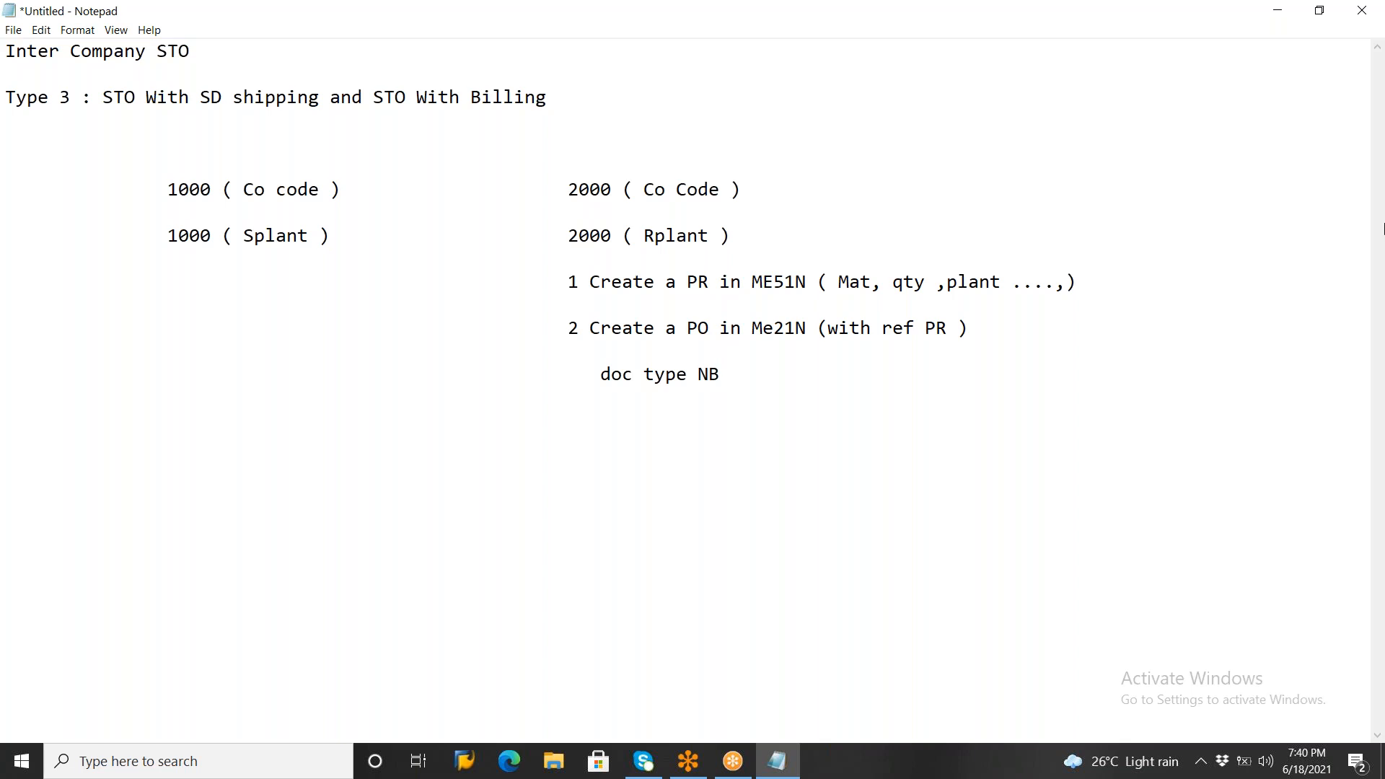
type("( Observe the shipp")
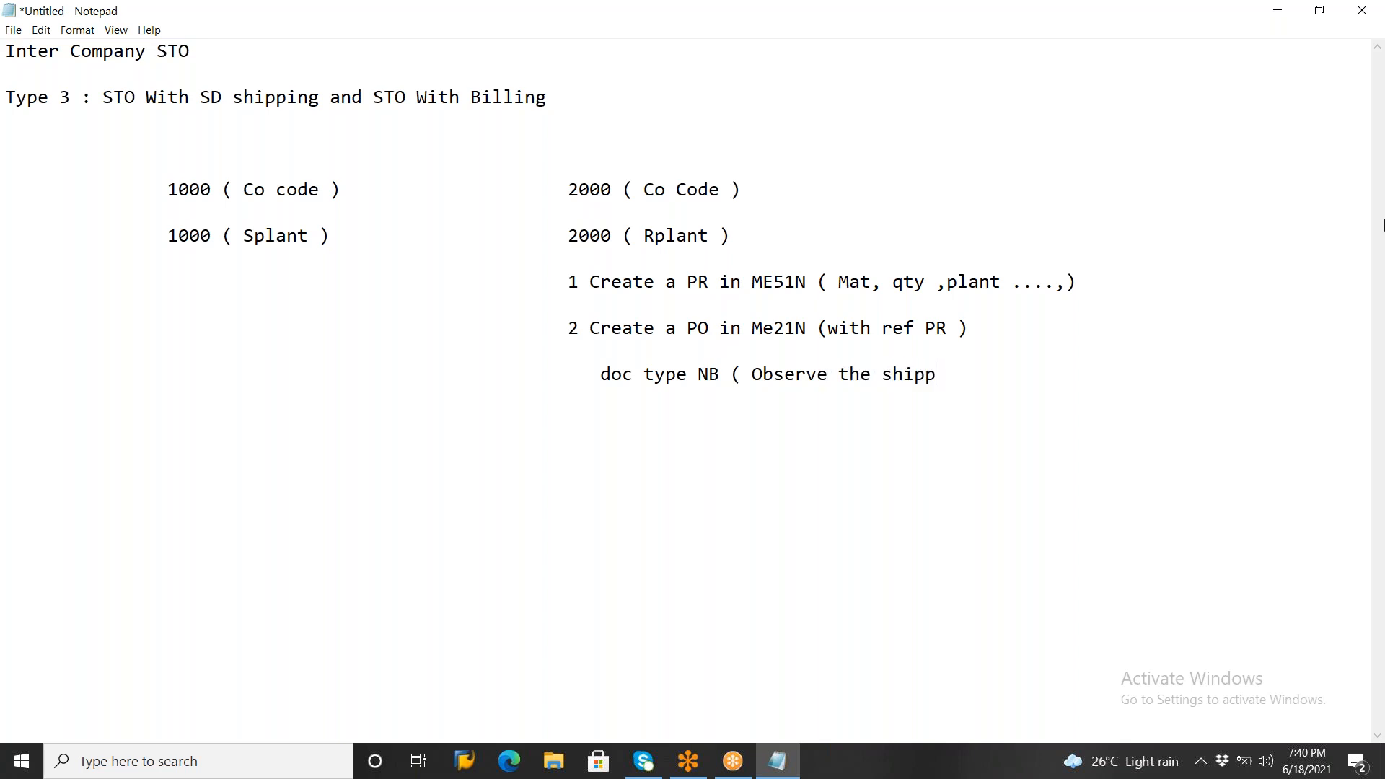
type("ing tab )")
key("Return")
key("Return")
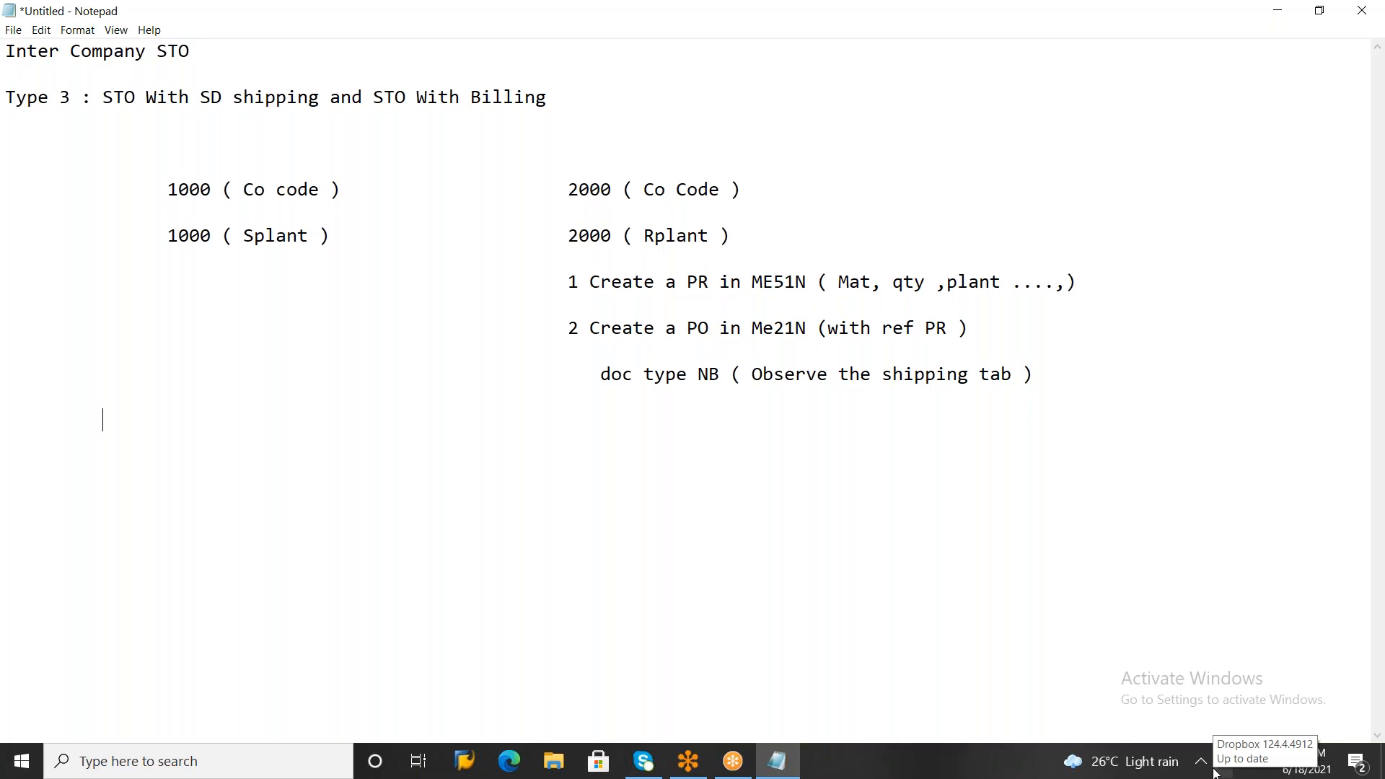
In the supplying plant's column, add the line "3 Outbond delivery in VL10B"
type("3")
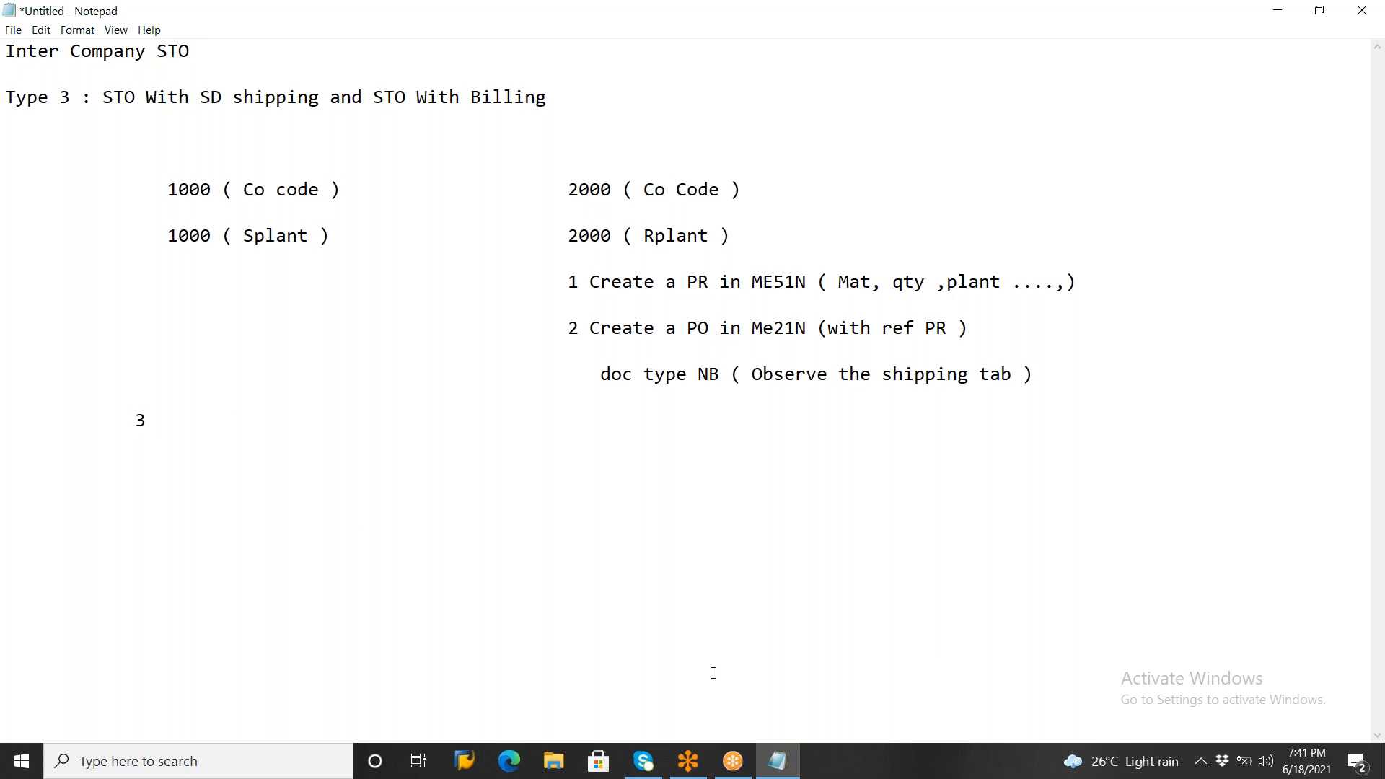
type("O")
type("utbi")
key("BackSpace")
type("ond delivery in V")
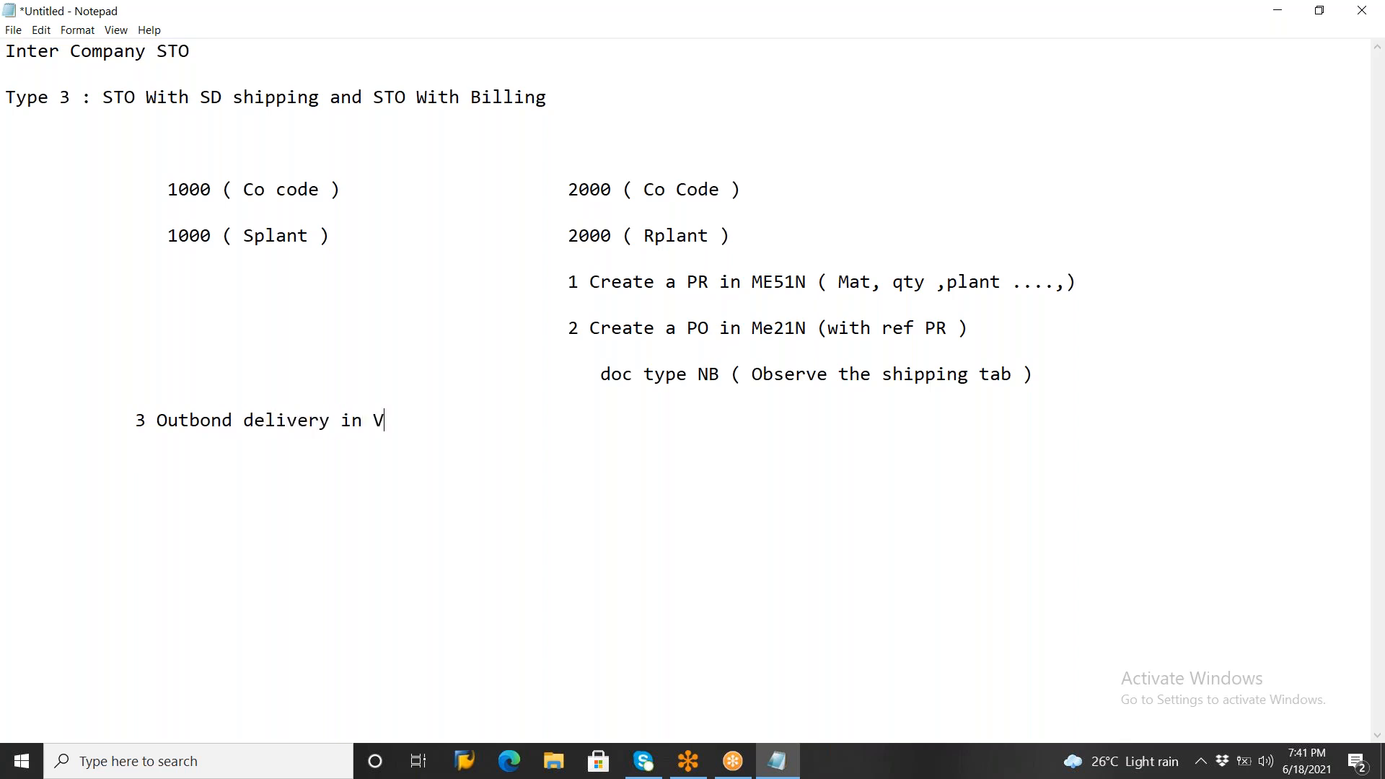
type("L10B")
key("Return")
Below the outbound delivery line, add "4 PGI in VL02N (with mvt type 643)"
type("3")
key("BackSpace")
type("4 PGI in V")
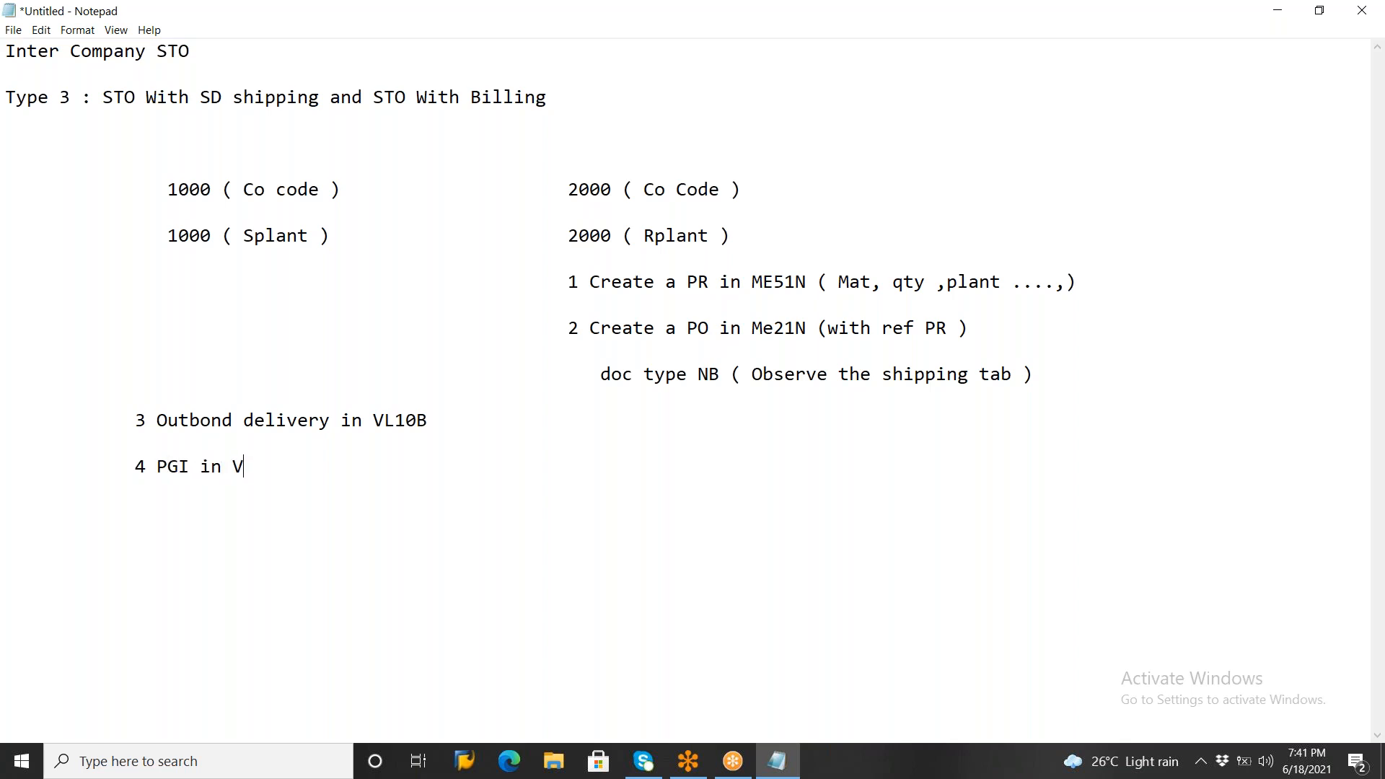
type("L02N (with mvt ty")
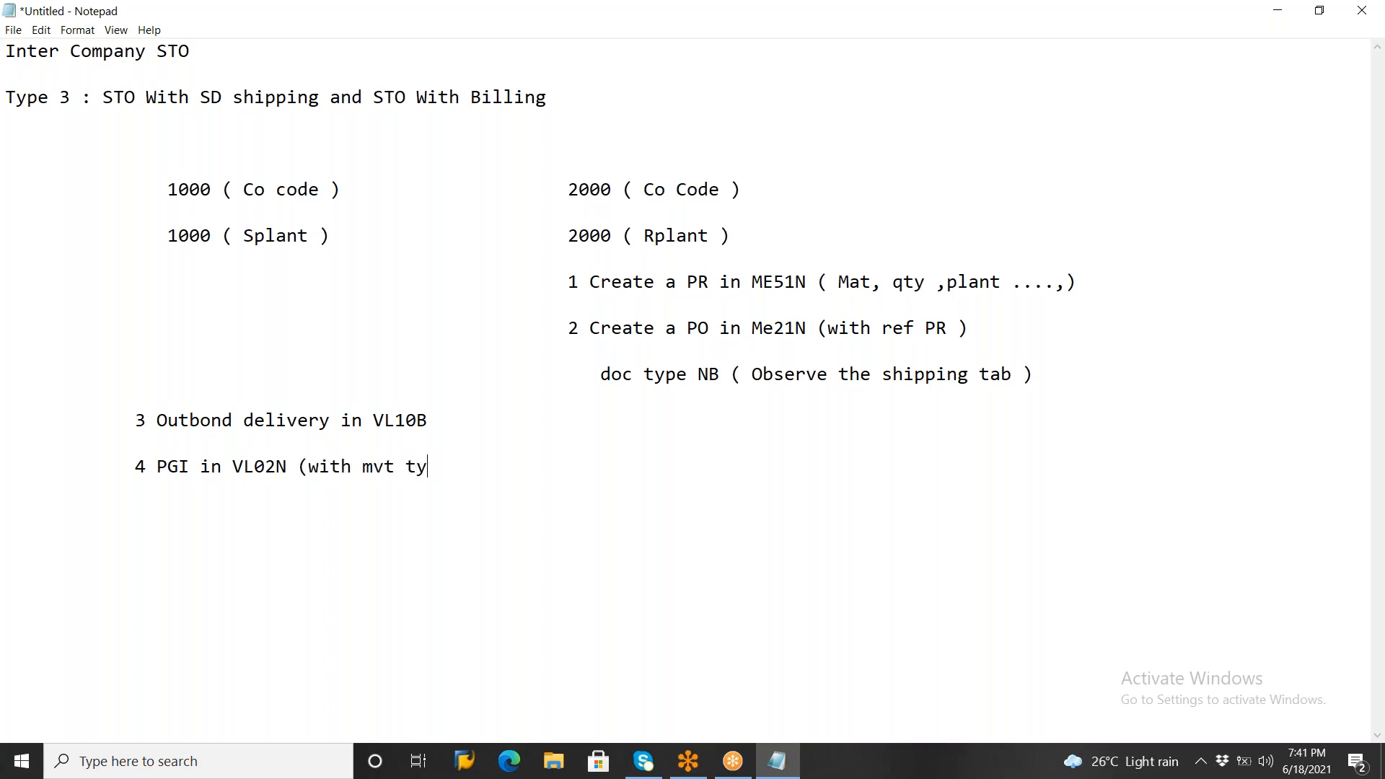
type("pe 643)")
key("Return")
In the receiving plant's column, add the line "5 Enter the GR in MIGO (mvt type 101 )"
type("5 Enyer")
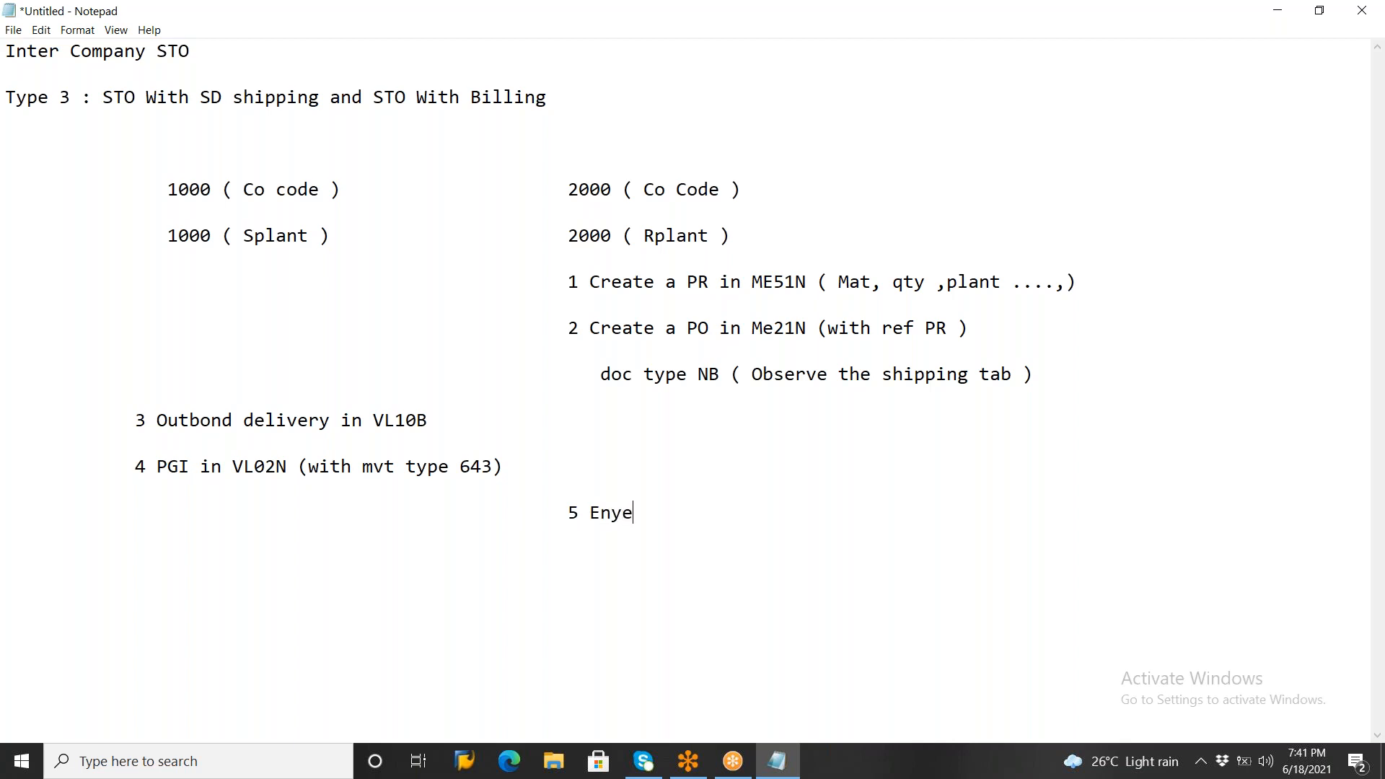
key("BackSpace")
key("BackSpace")
key("BackSpace")
type("n")
key("BackSpace")
type("ter the GR in MIGO (")
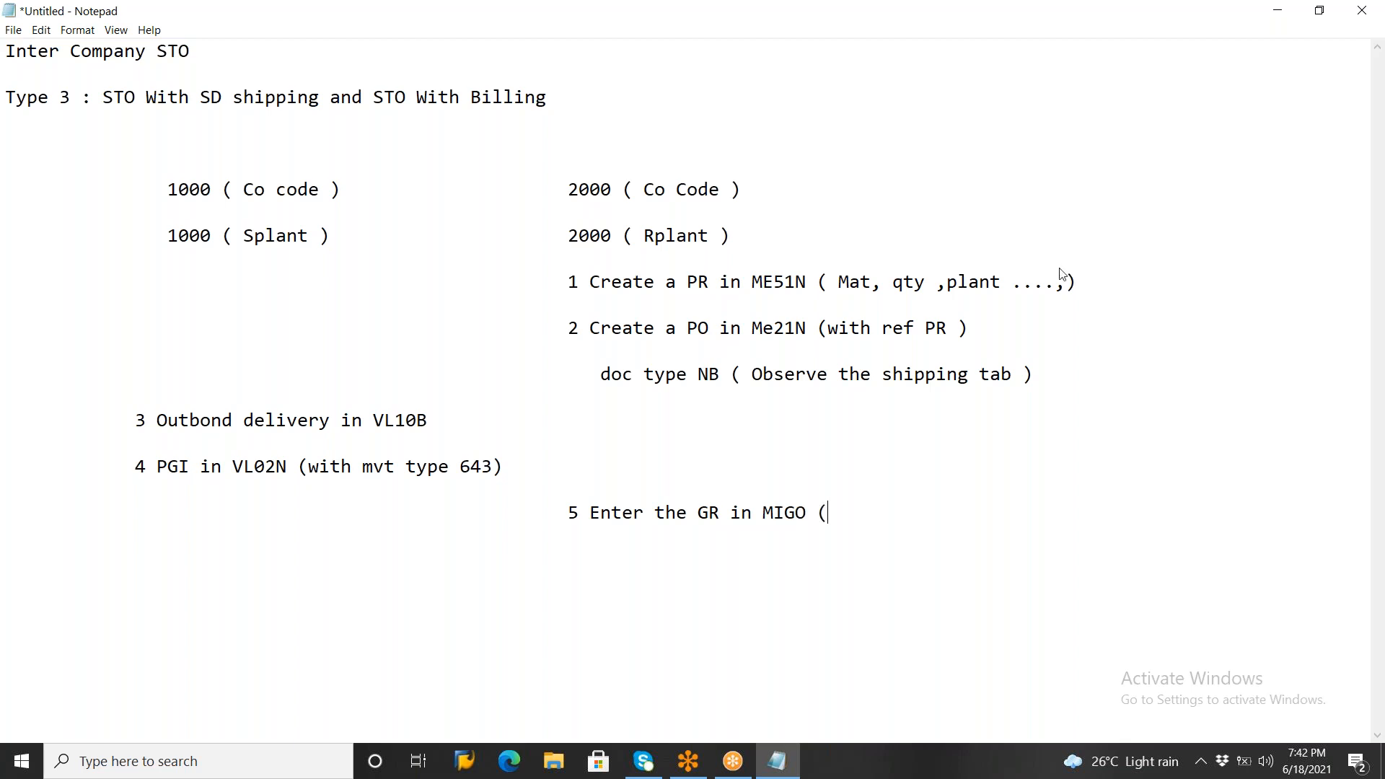
type("mvt type 101 )")
left_click(669, 290)
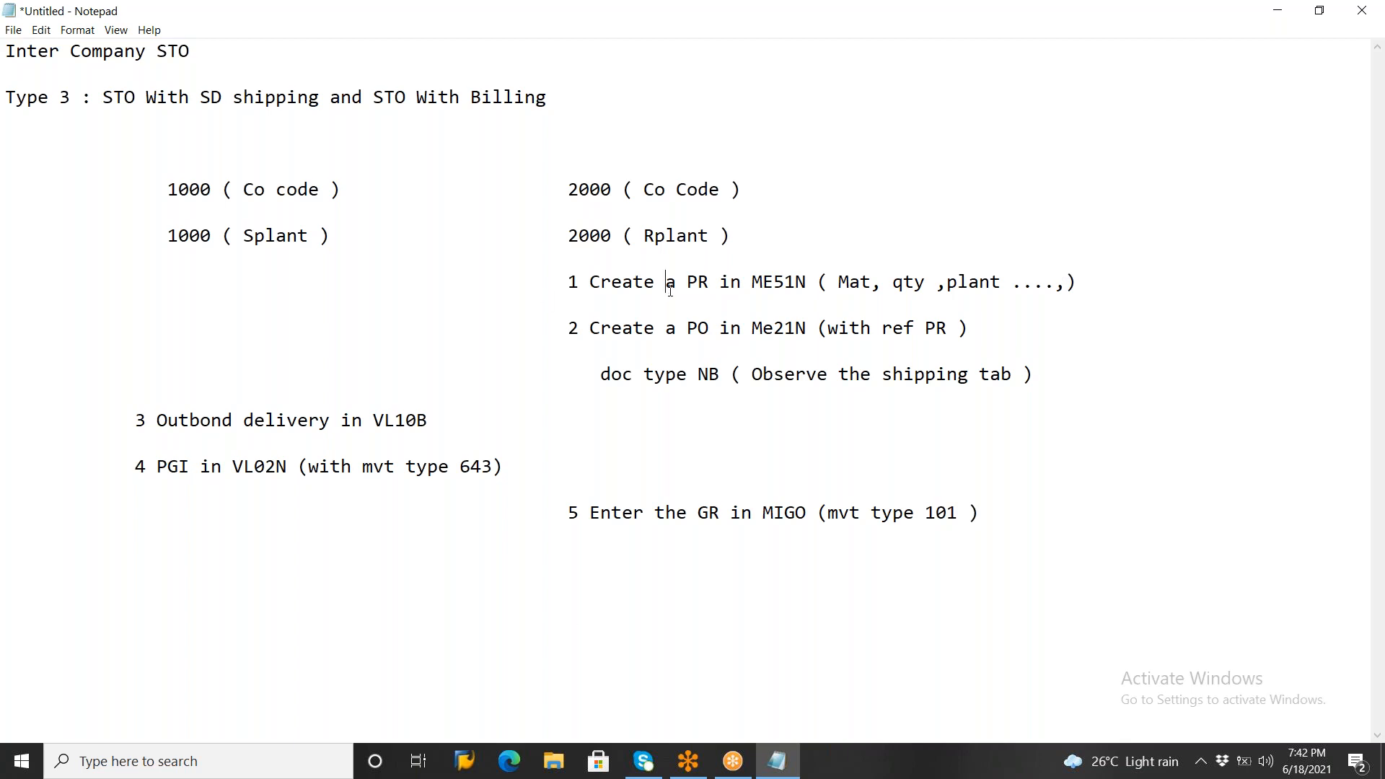
Minimize the notes and switch to Remote Desktop Connection, connecting to the saved computer that hosts SAP
left_click(1284, 11)
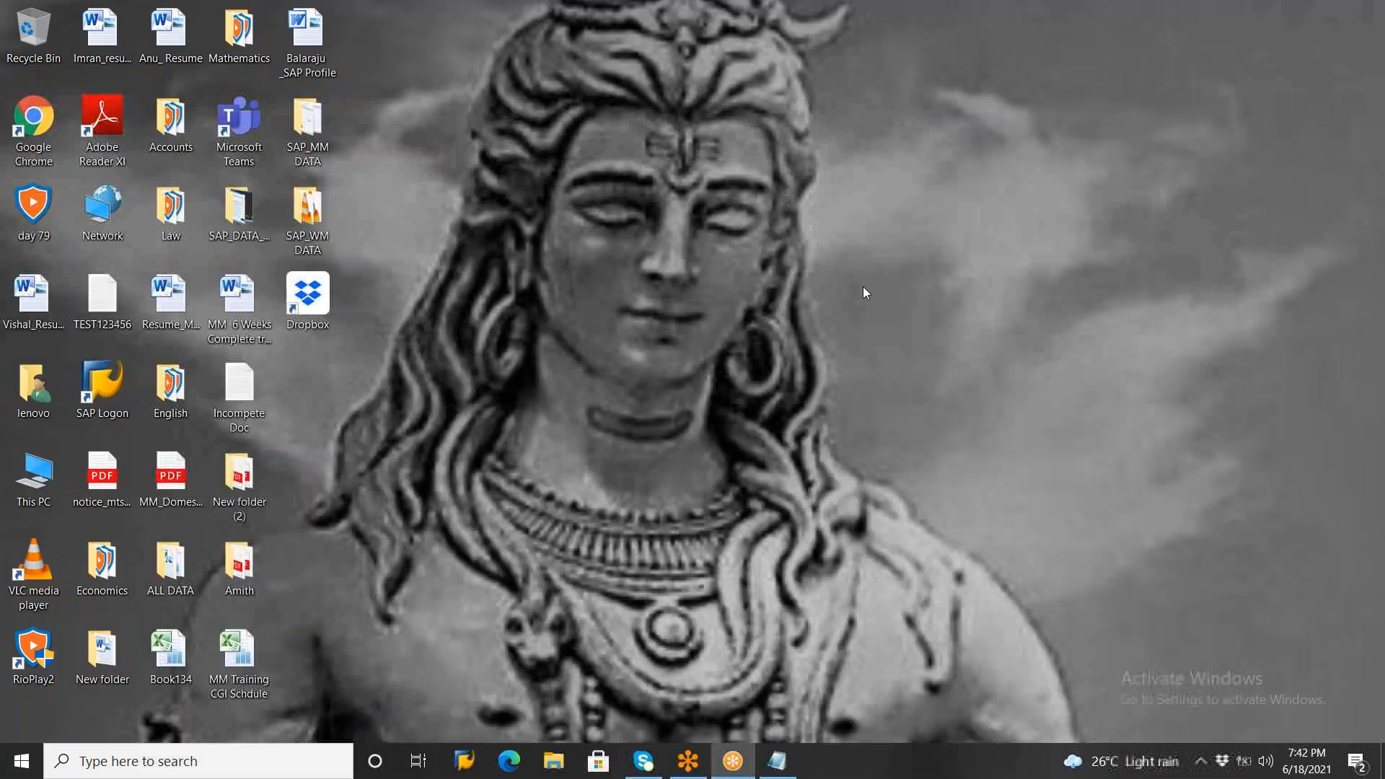
key("super")
type("re")
key("Return")
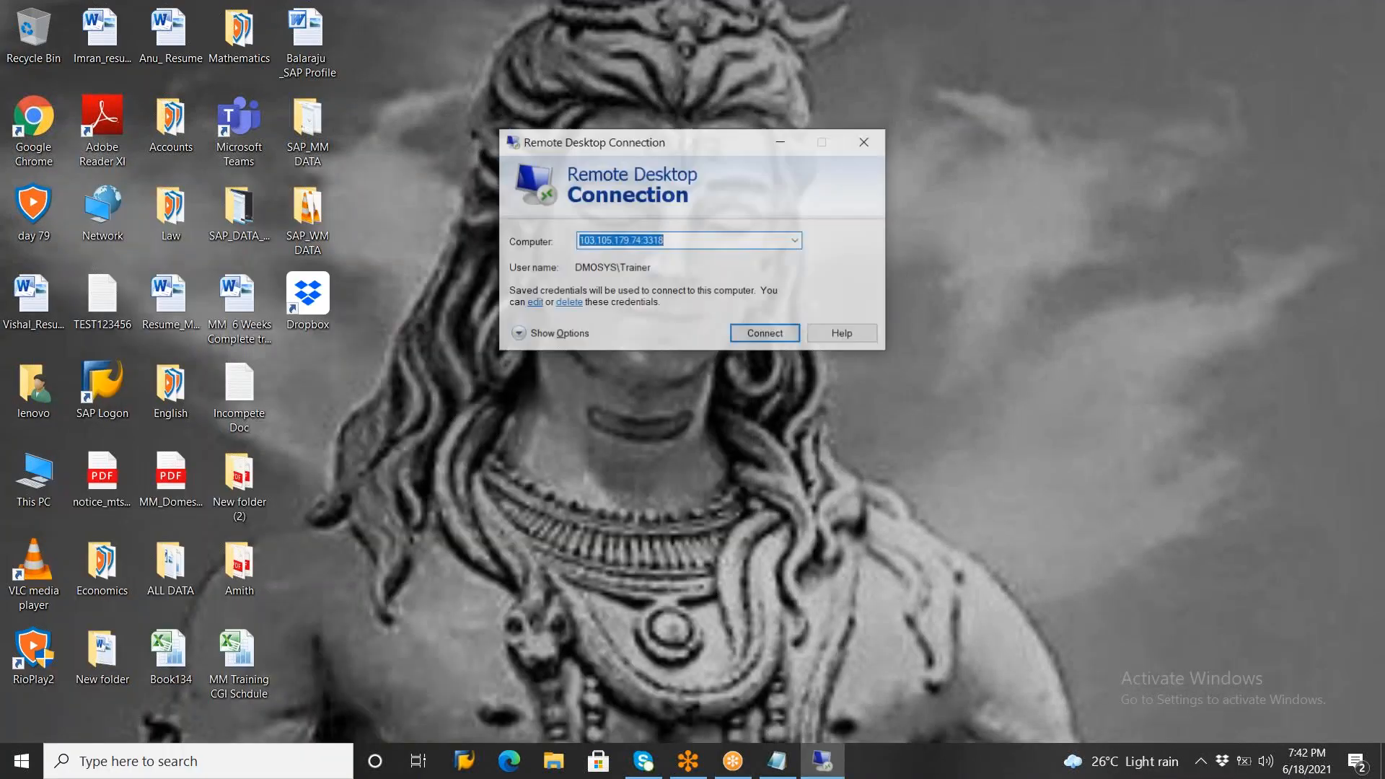
left_click(771, 335)
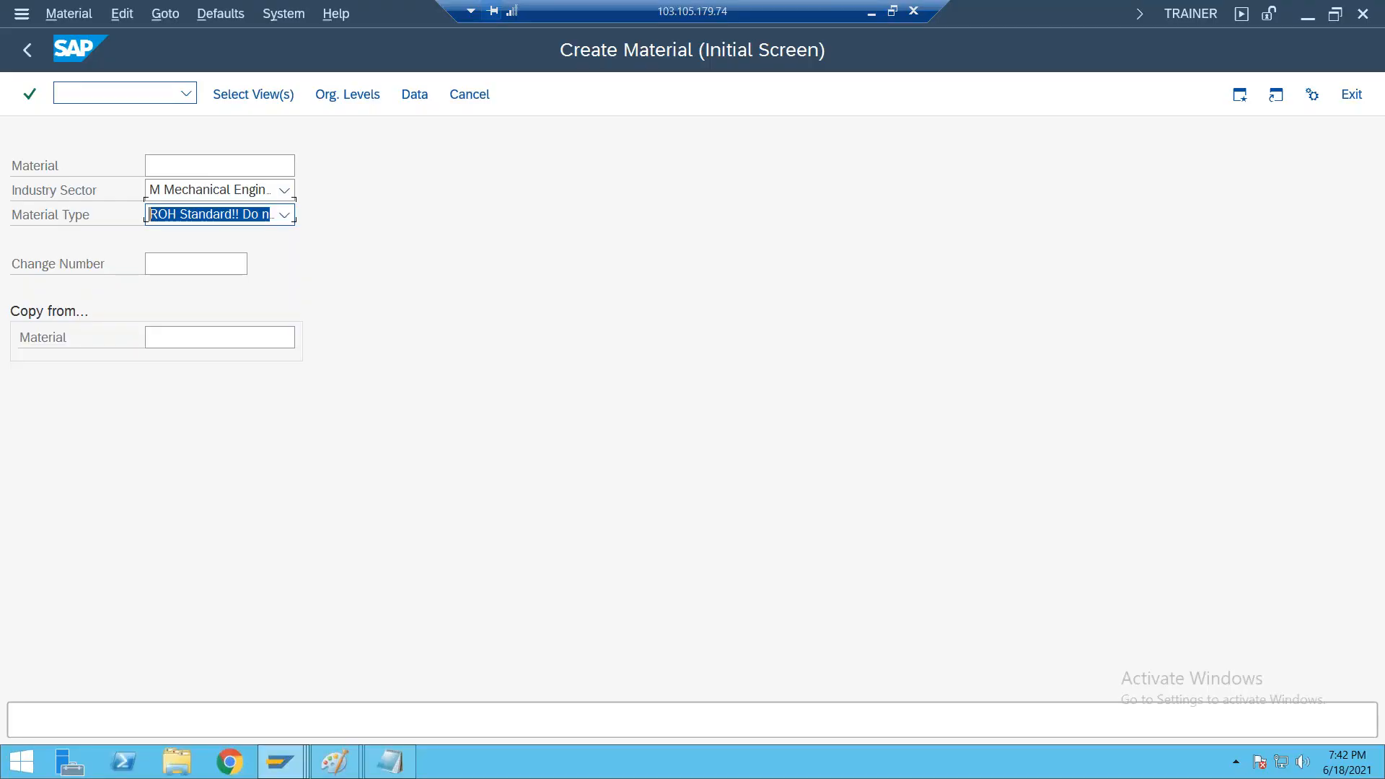
Select the material views including Sales: General/Plant Data, and set sales organization 1000 and distribution channel 10 in the organizational levels
left_click(252, 94)
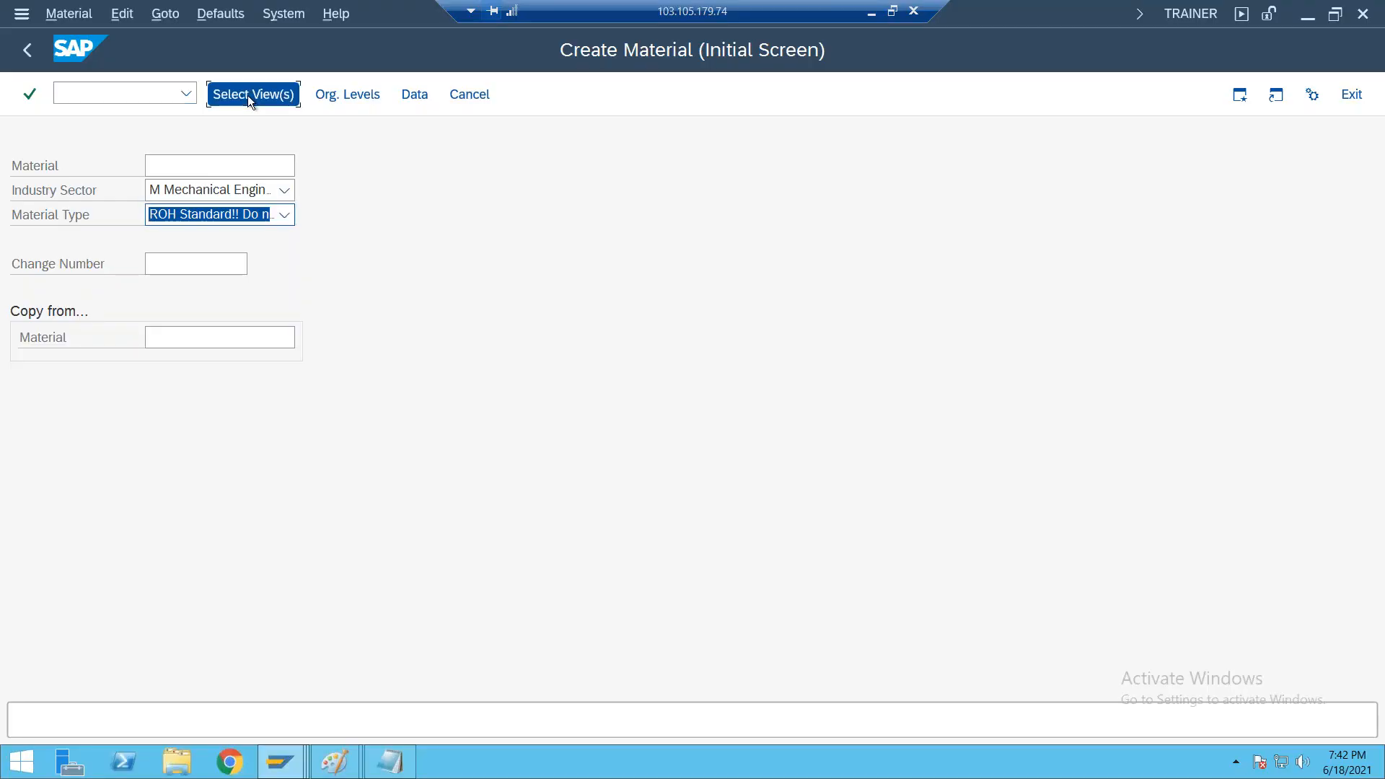
left_click(353, 326)
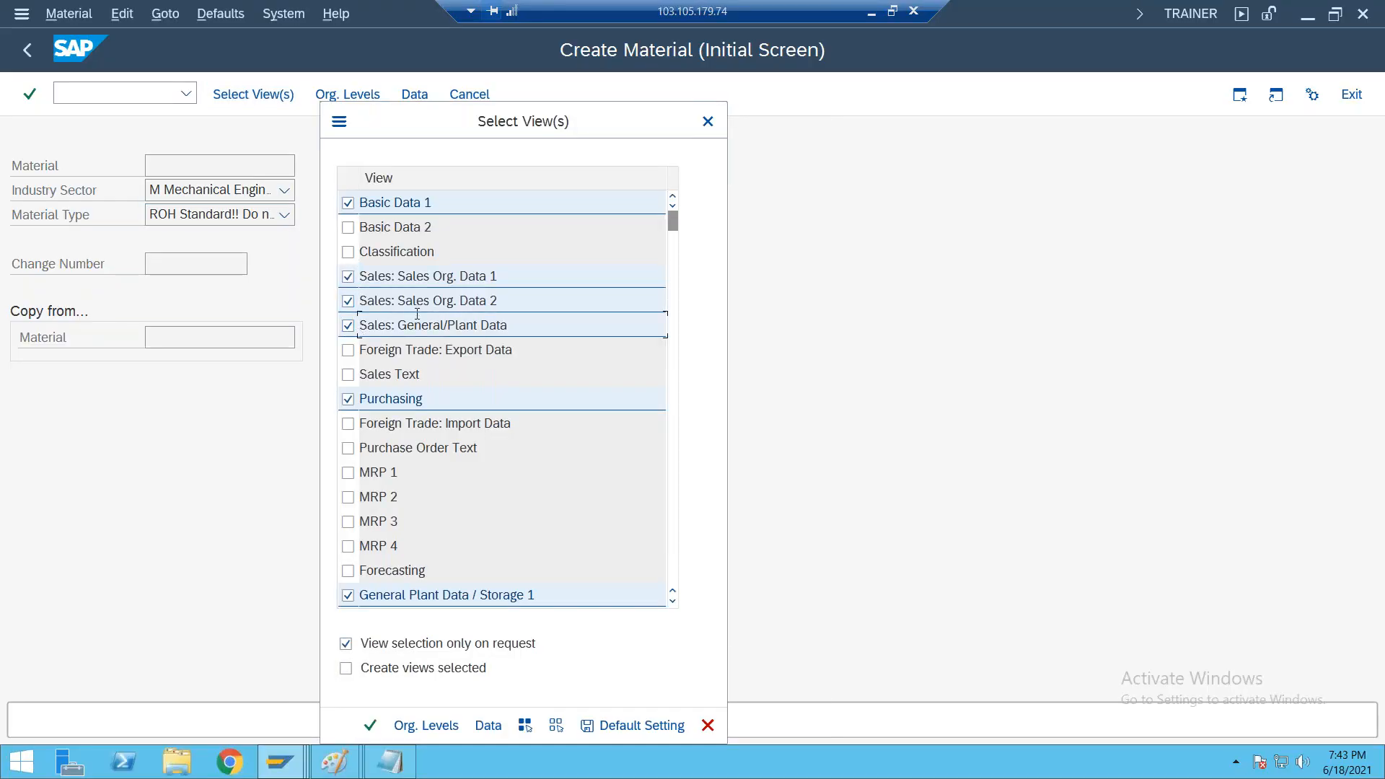
left_click(425, 725)
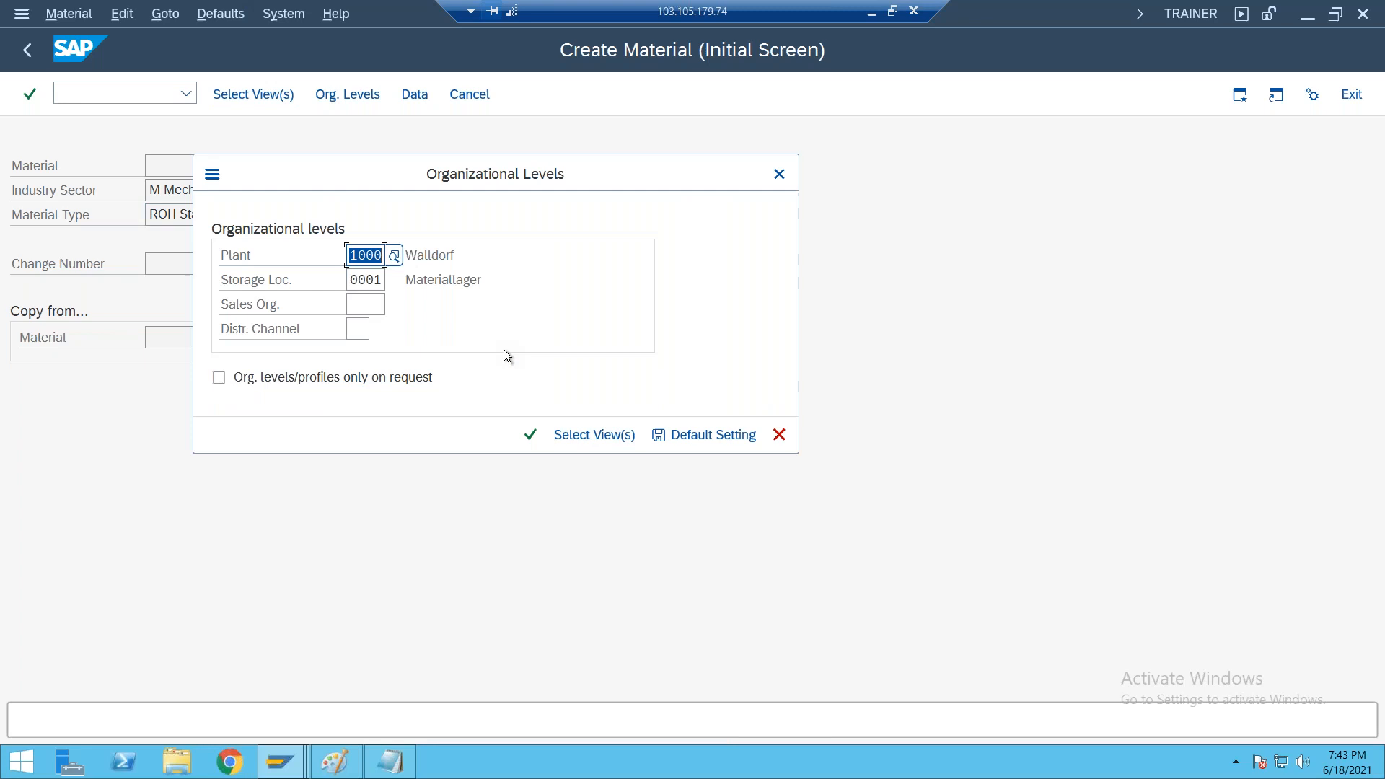
left_click(362, 276)
left_click(372, 306)
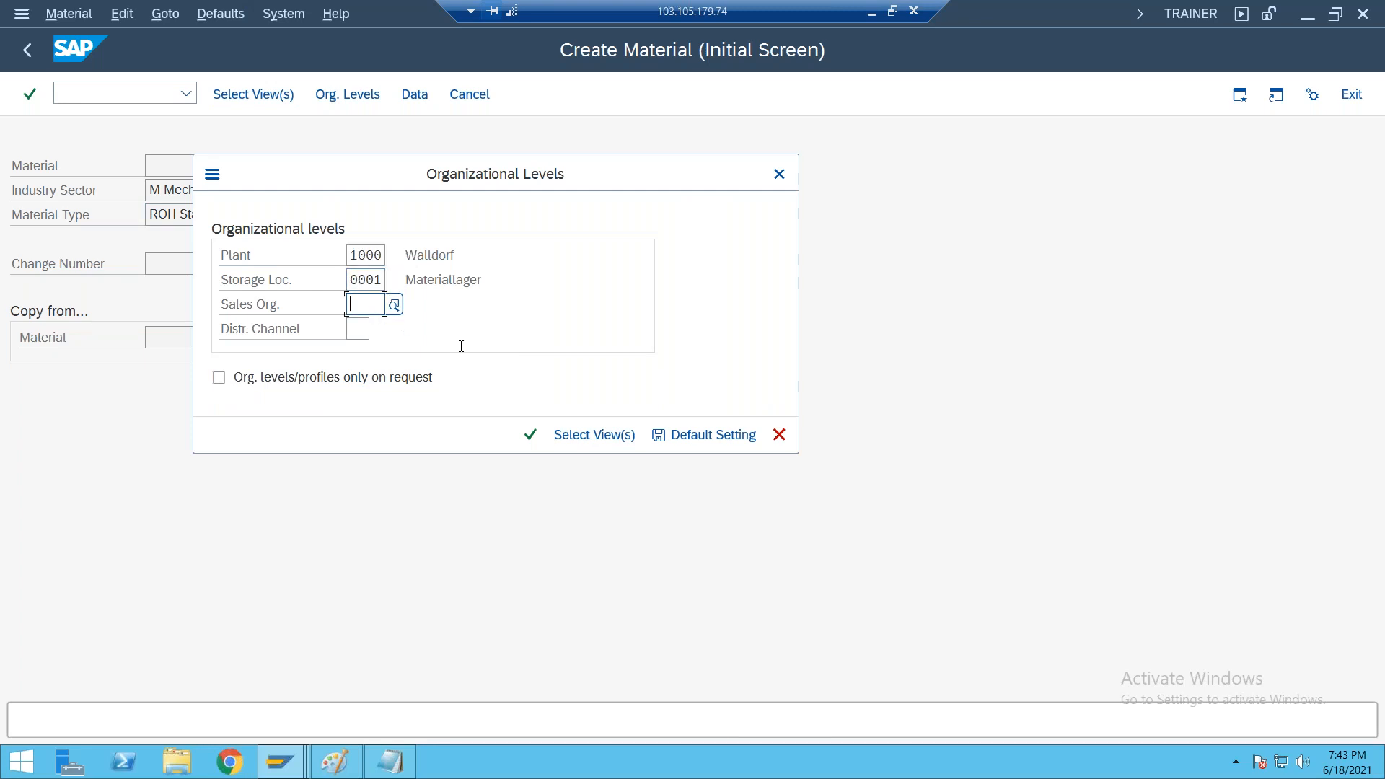
type("1000")
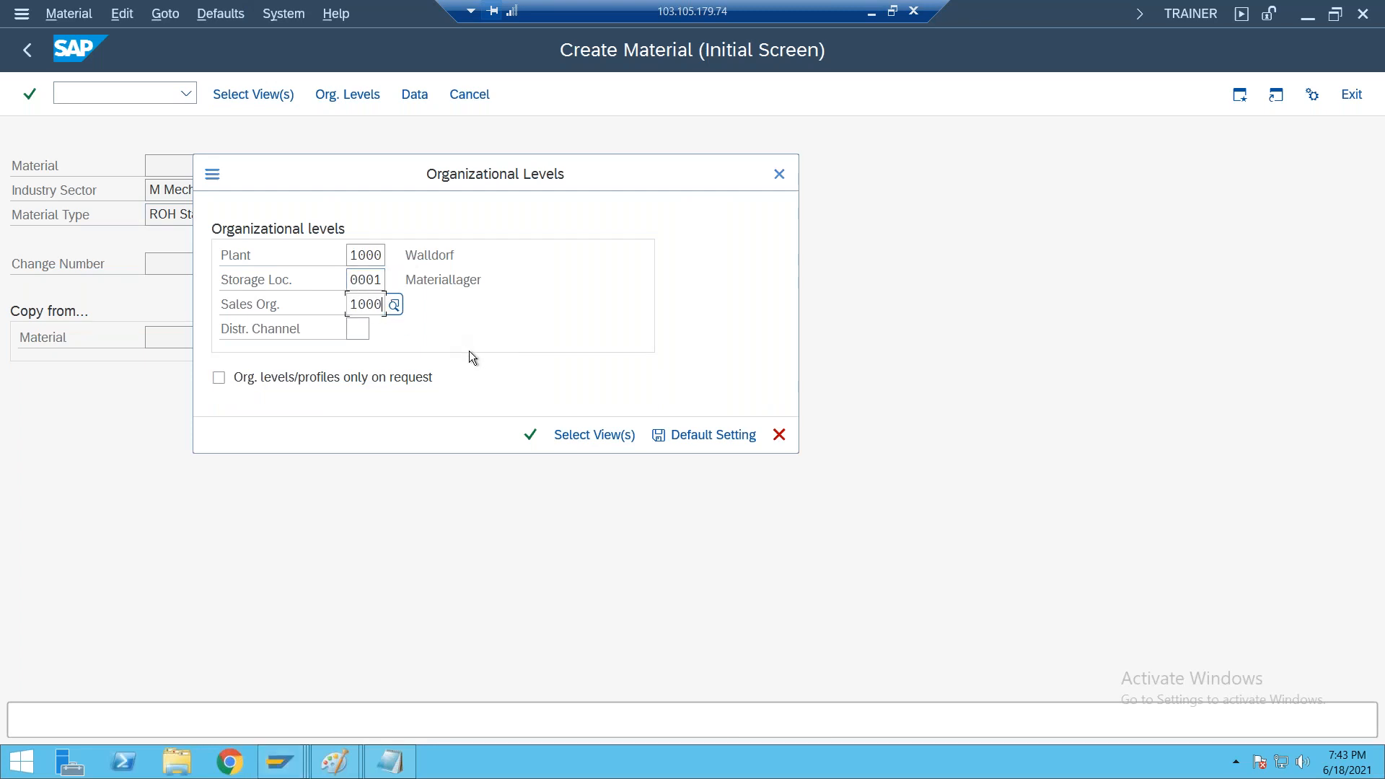
key("Tab")
type("10")
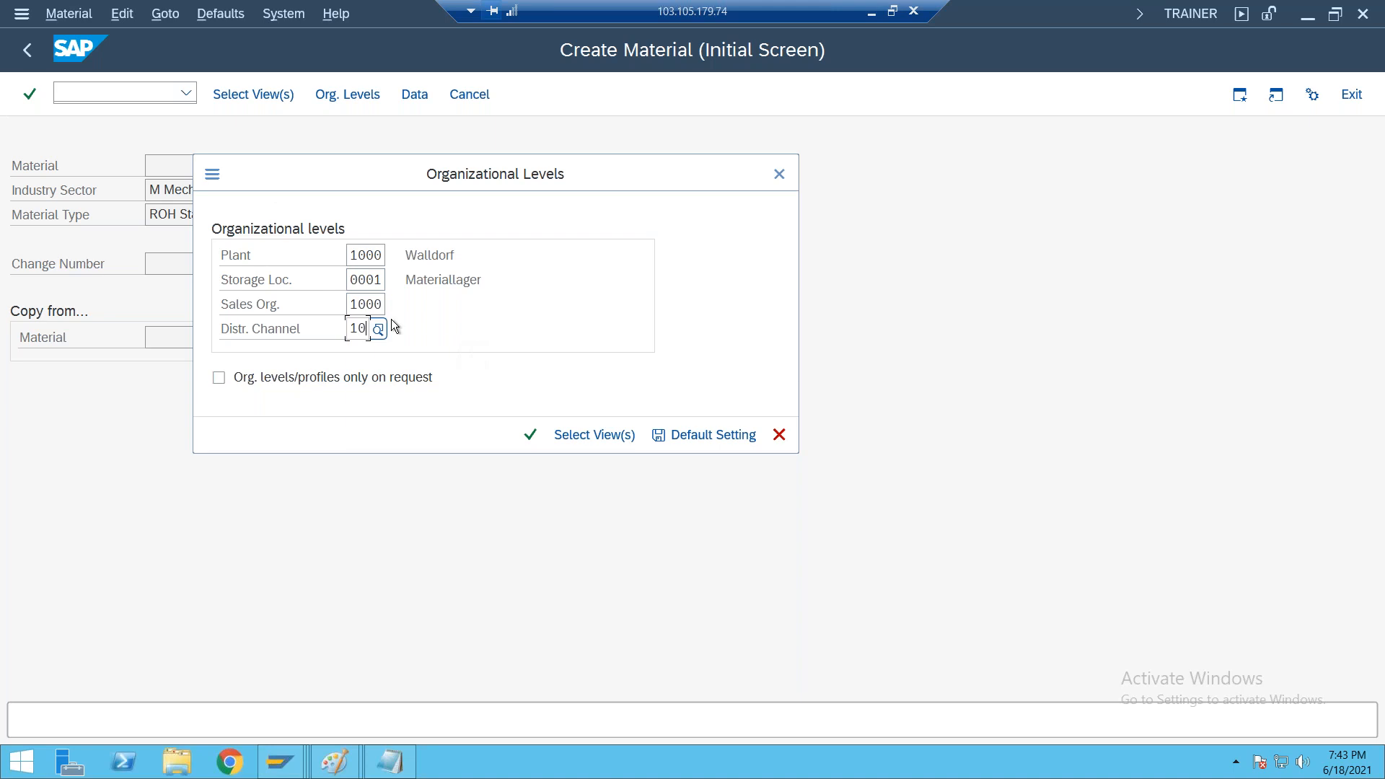
left_click(533, 434)
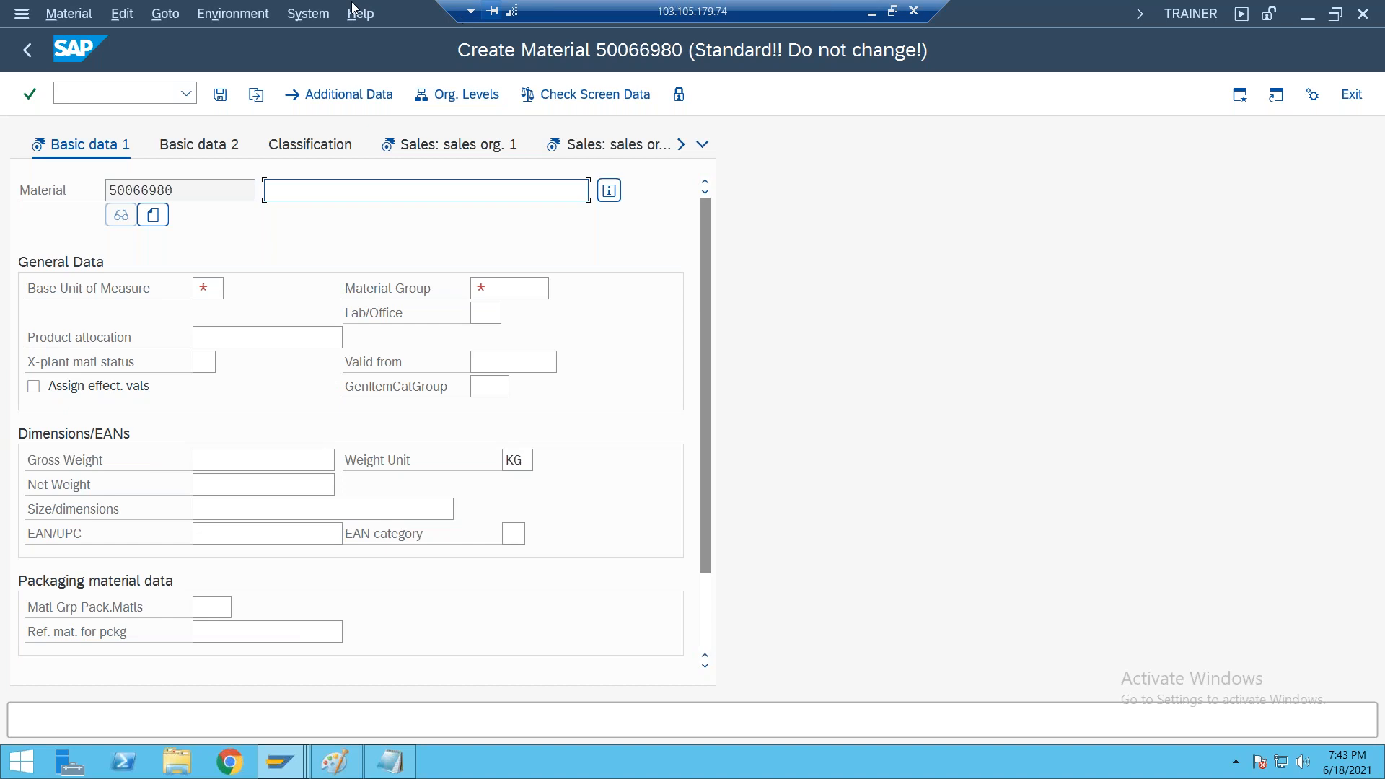
Switch to the Notepad notes and add a "P1 :" line below the goods receipt line
left_click(872, 14)
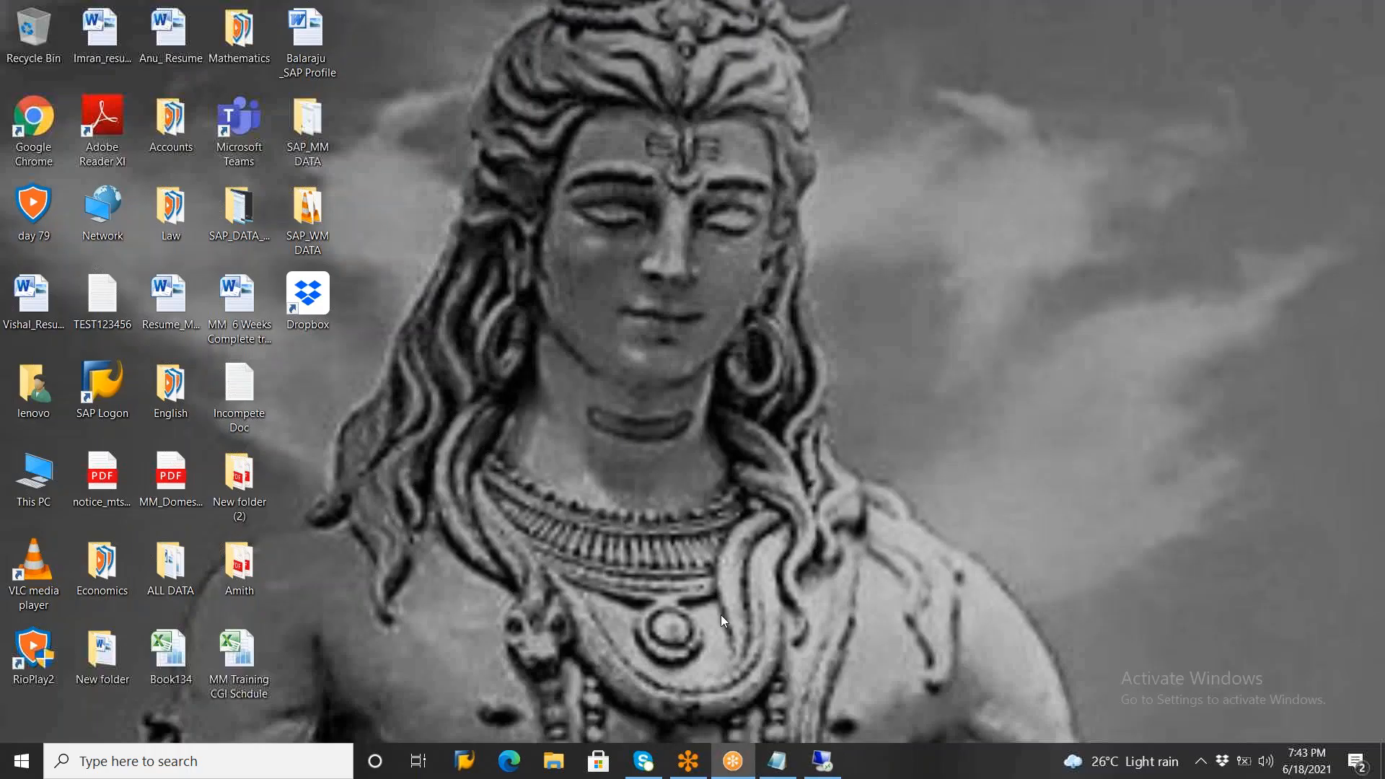
left_click(779, 763)
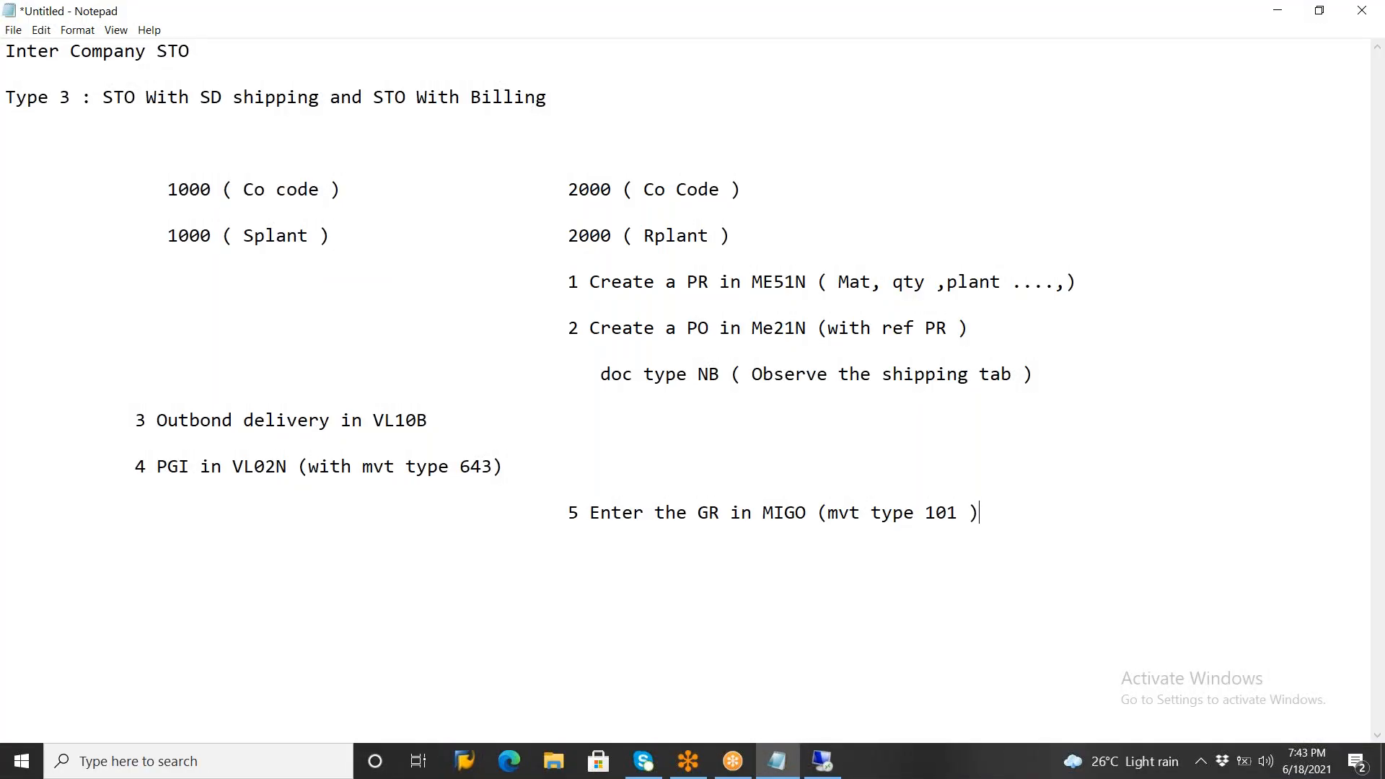
key("Return")
type("P1 :")
left_click(267, 192)
left_click(246, 420)
left_click_drag(106, 99, 328, 108)
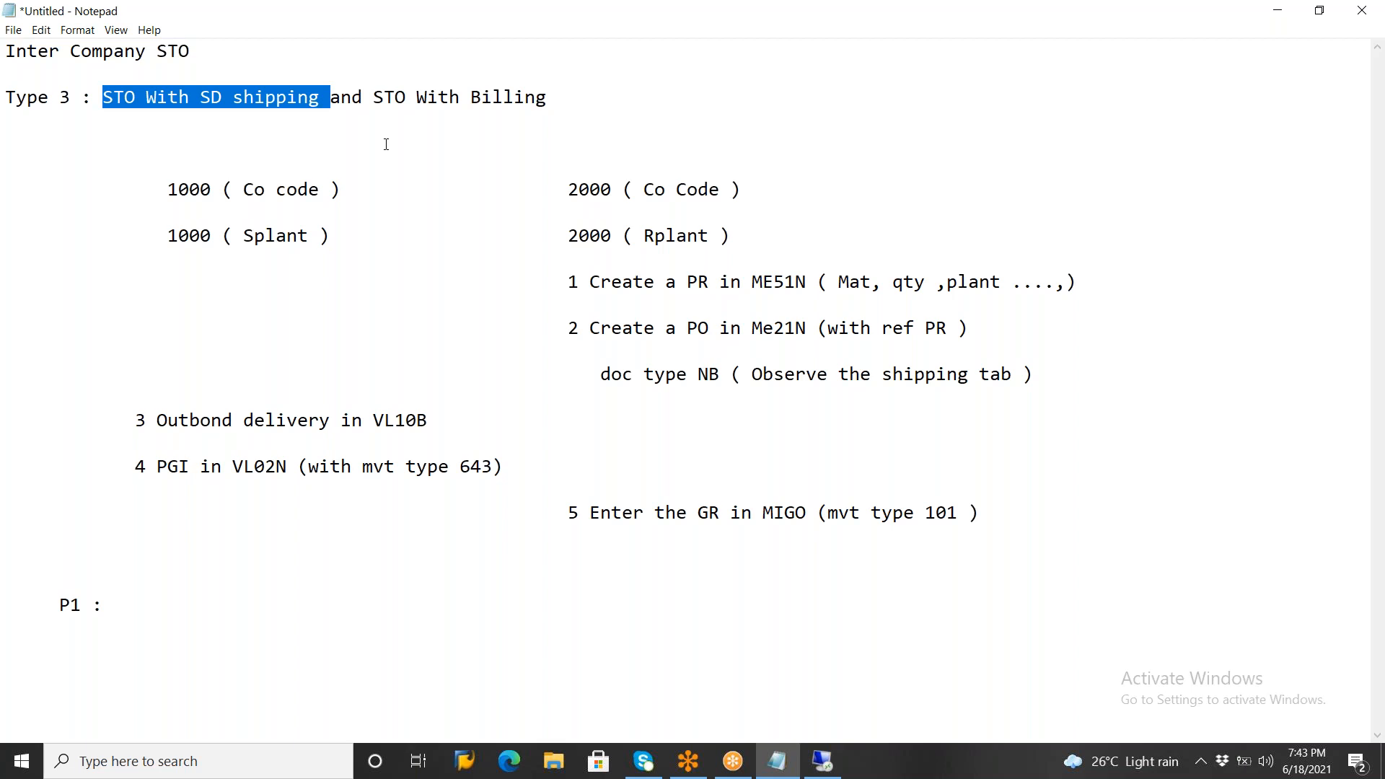
left_click(539, 94)
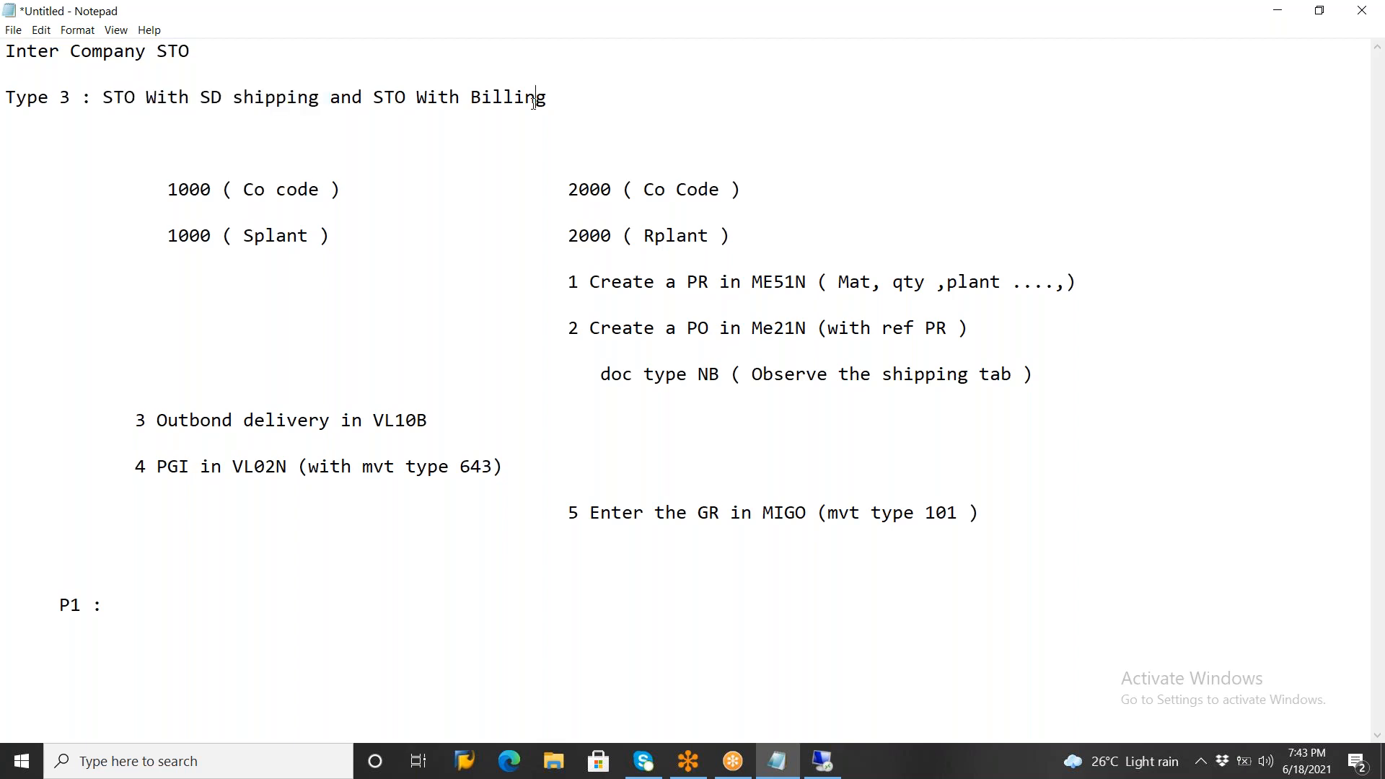
Switch back to the remote SAP session and describe the new material as "Test for inter company sto"
left_click(823, 761)
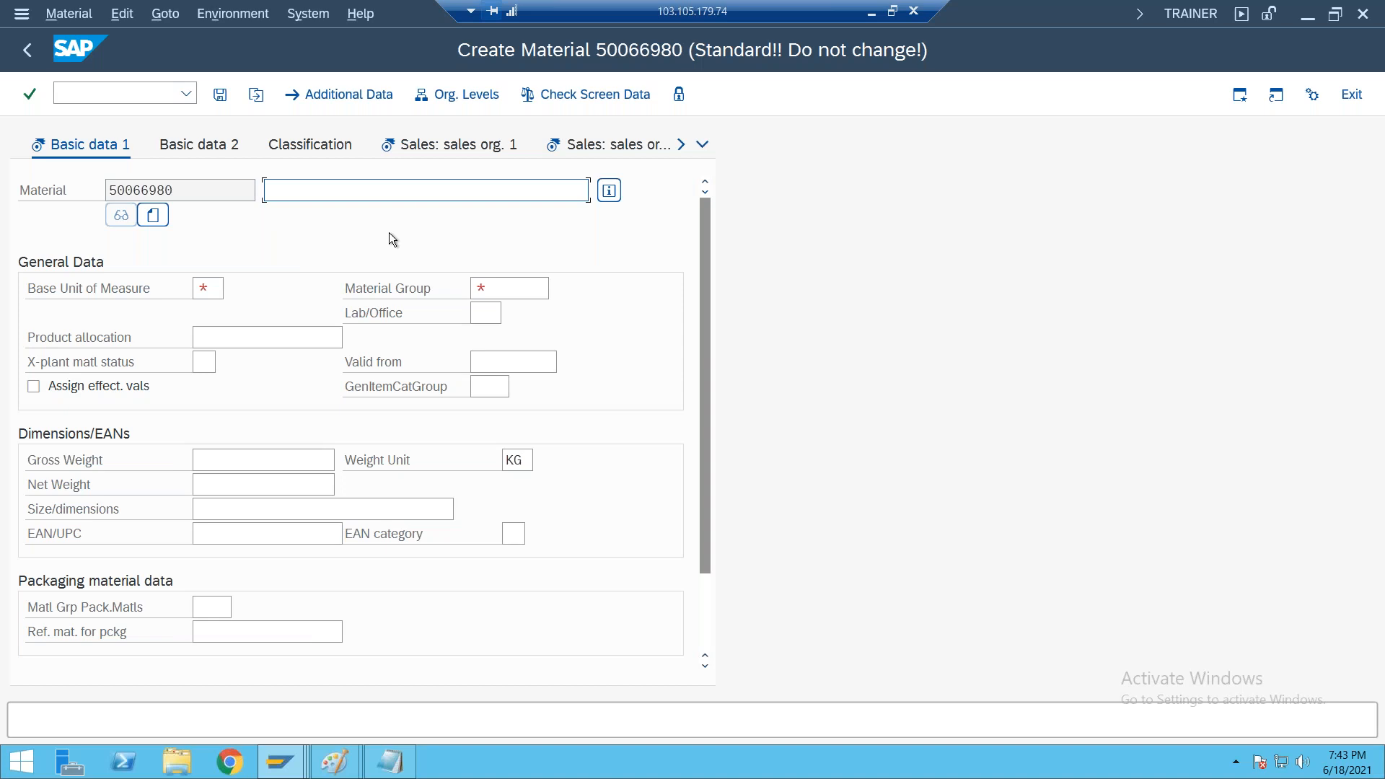
type("Test ")
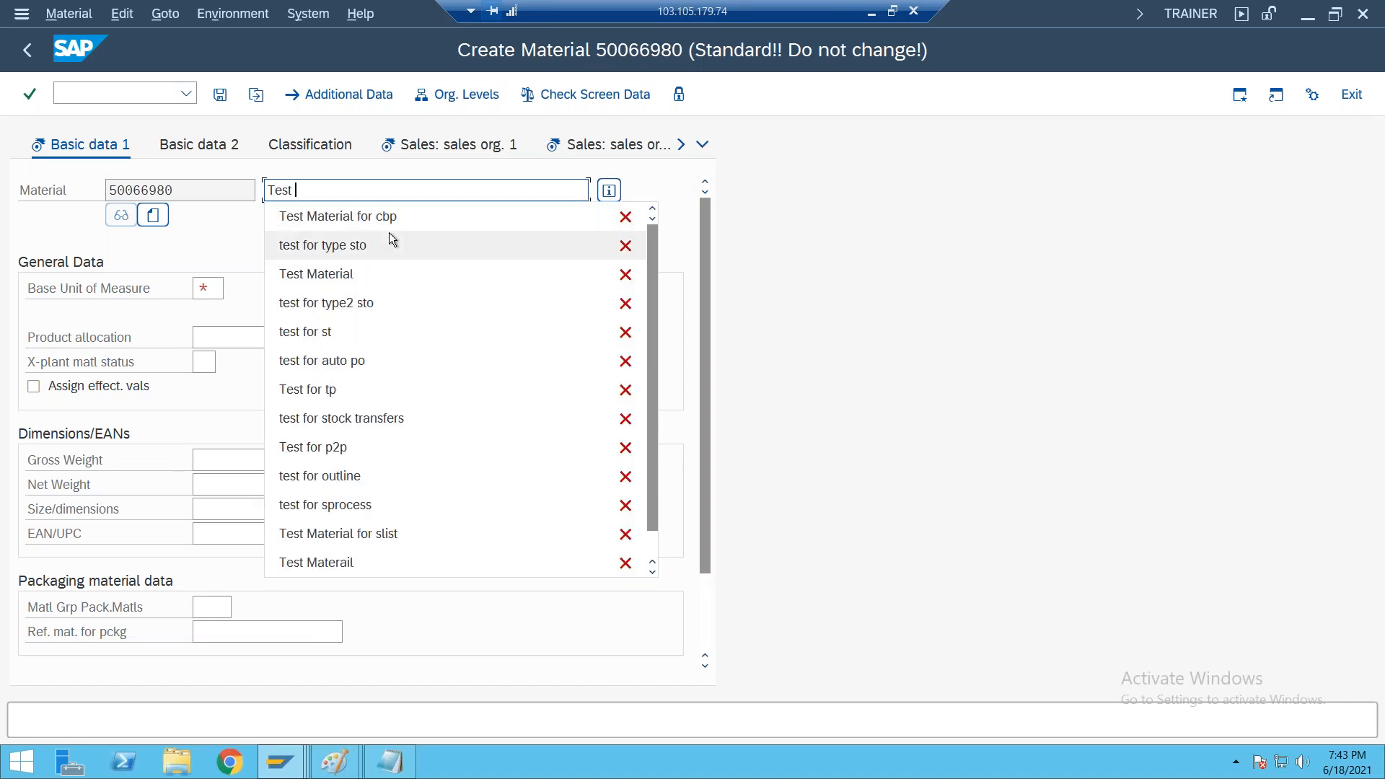
type("for ")
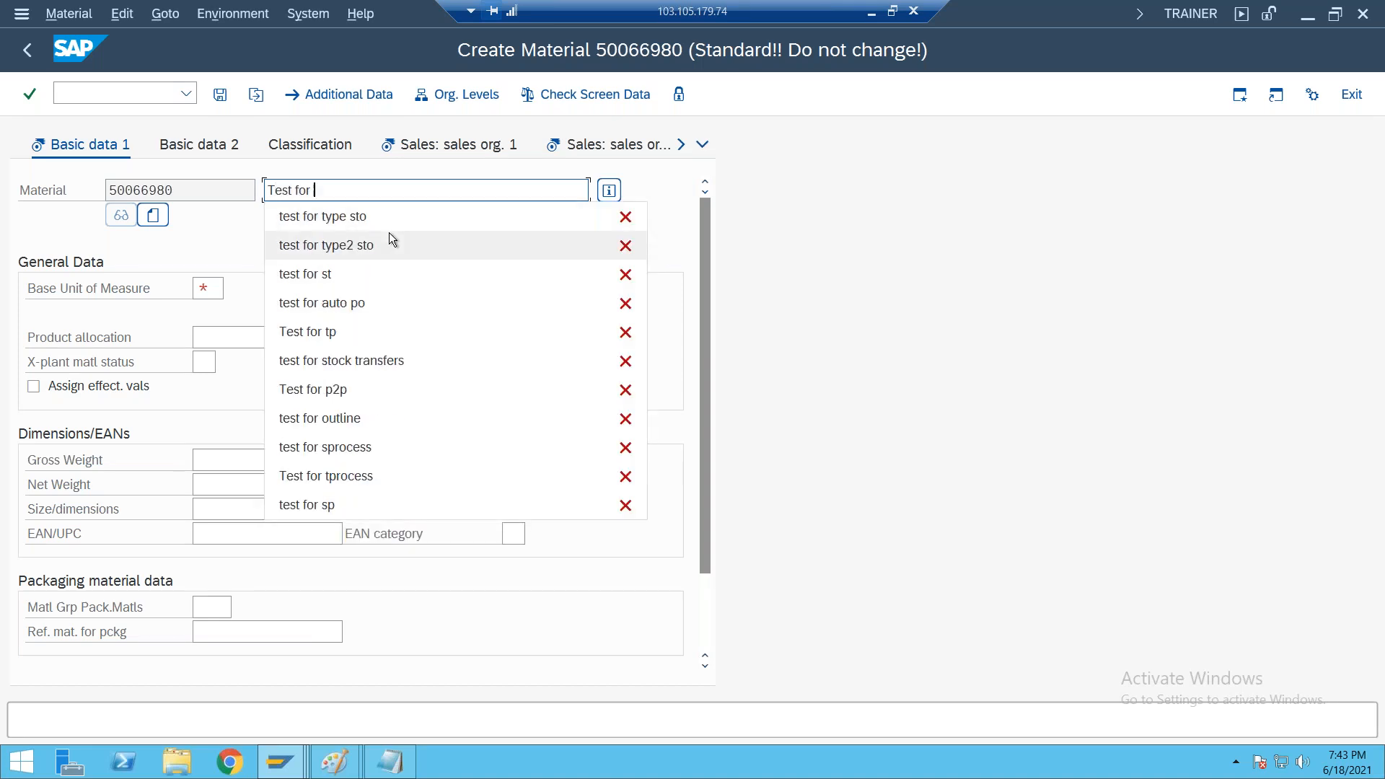
type("inter ")
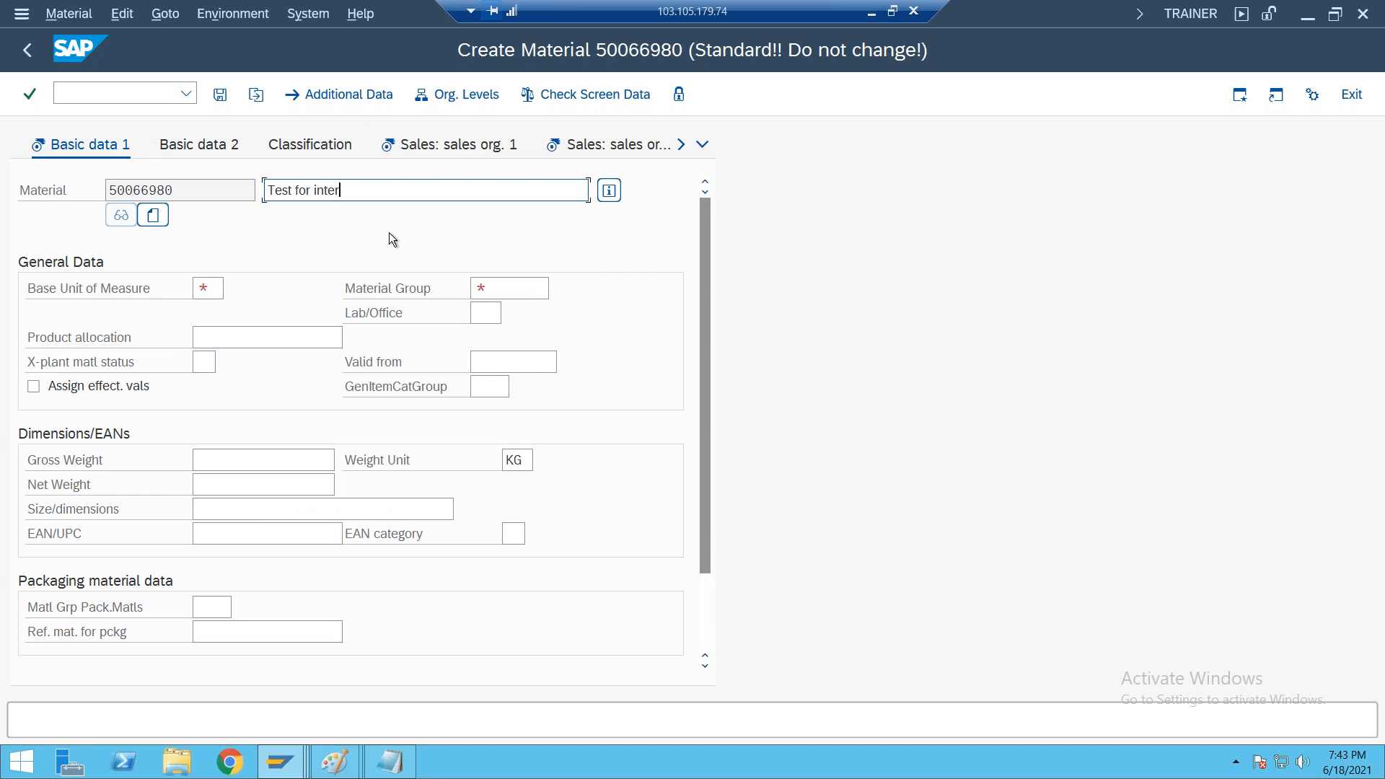
type("company sto")
Set the material's base unit of measure to PC and its material group to 001, and continue to the sales data
left_click(207, 289)
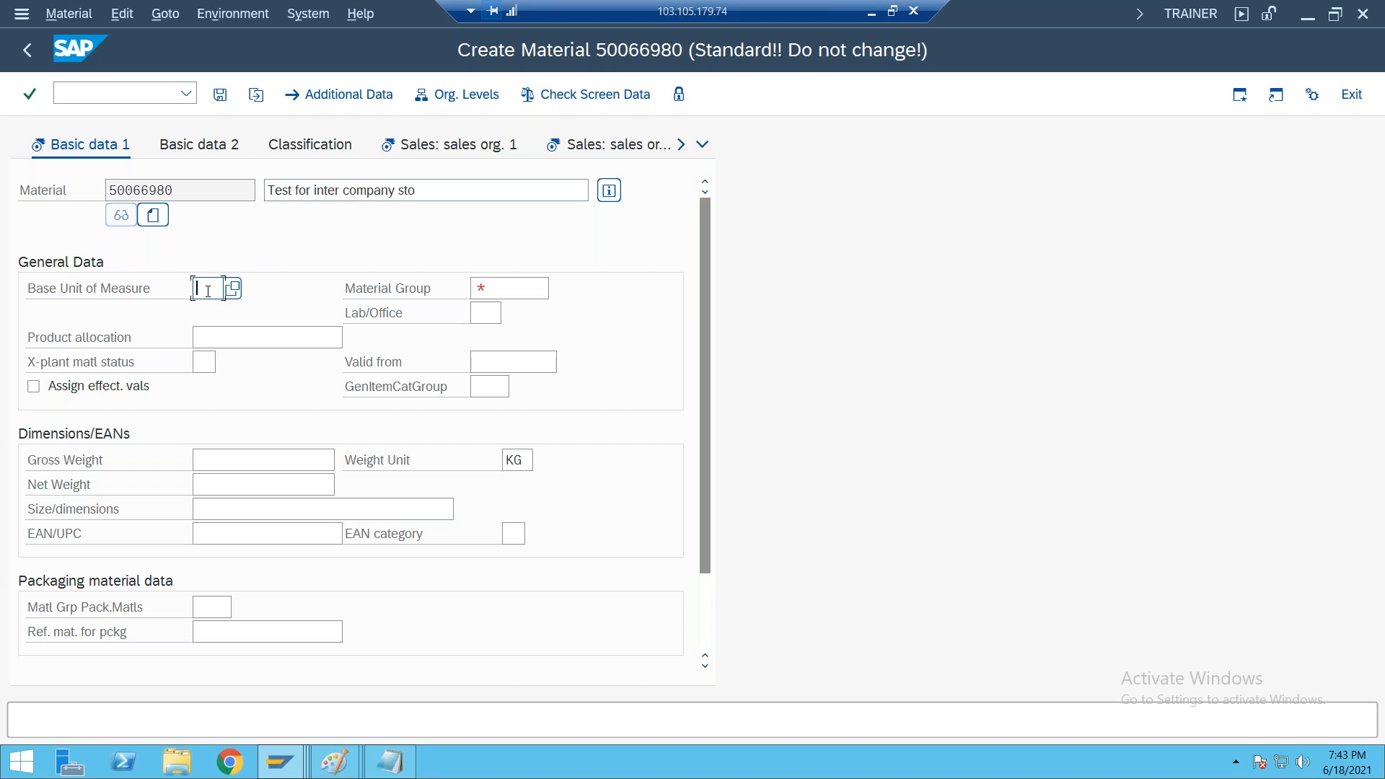
type("PC")
key("Tab")
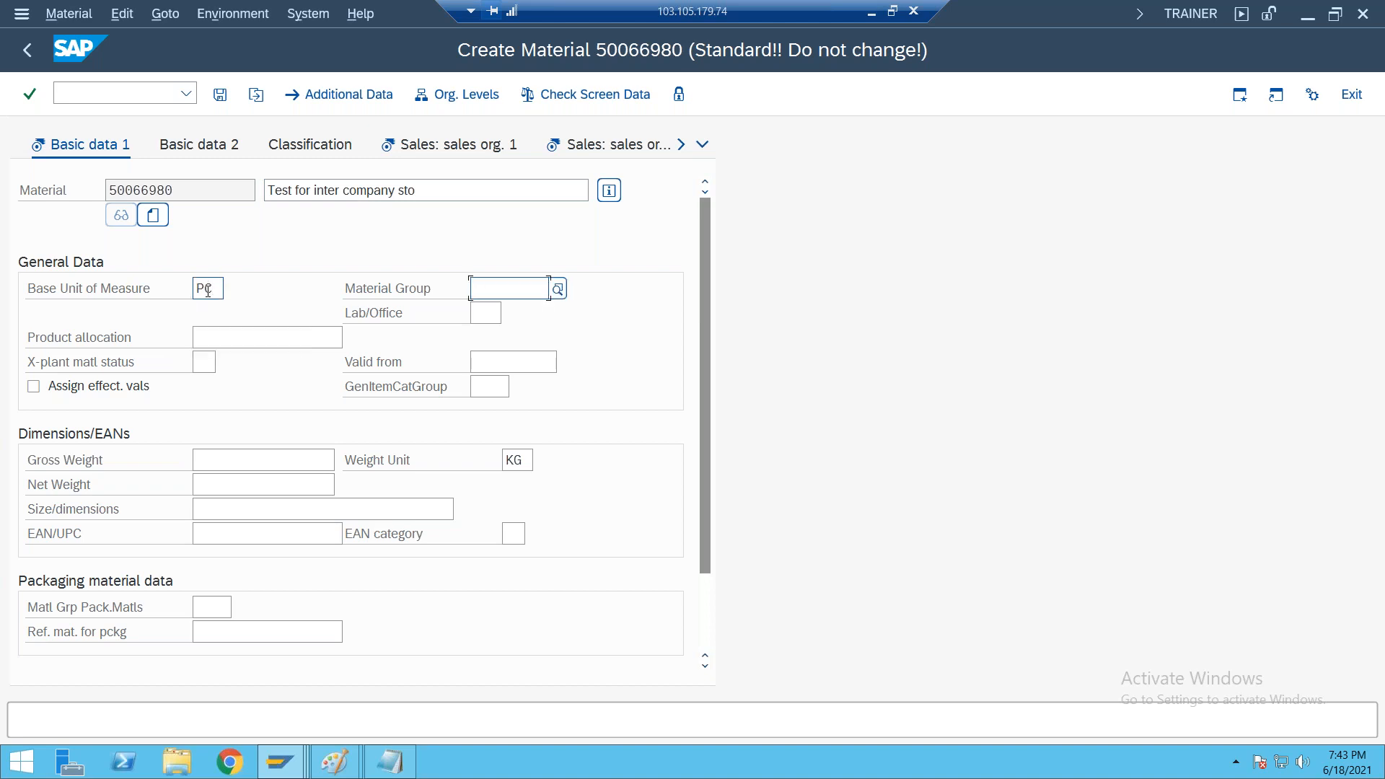
type("001")
key("Return")
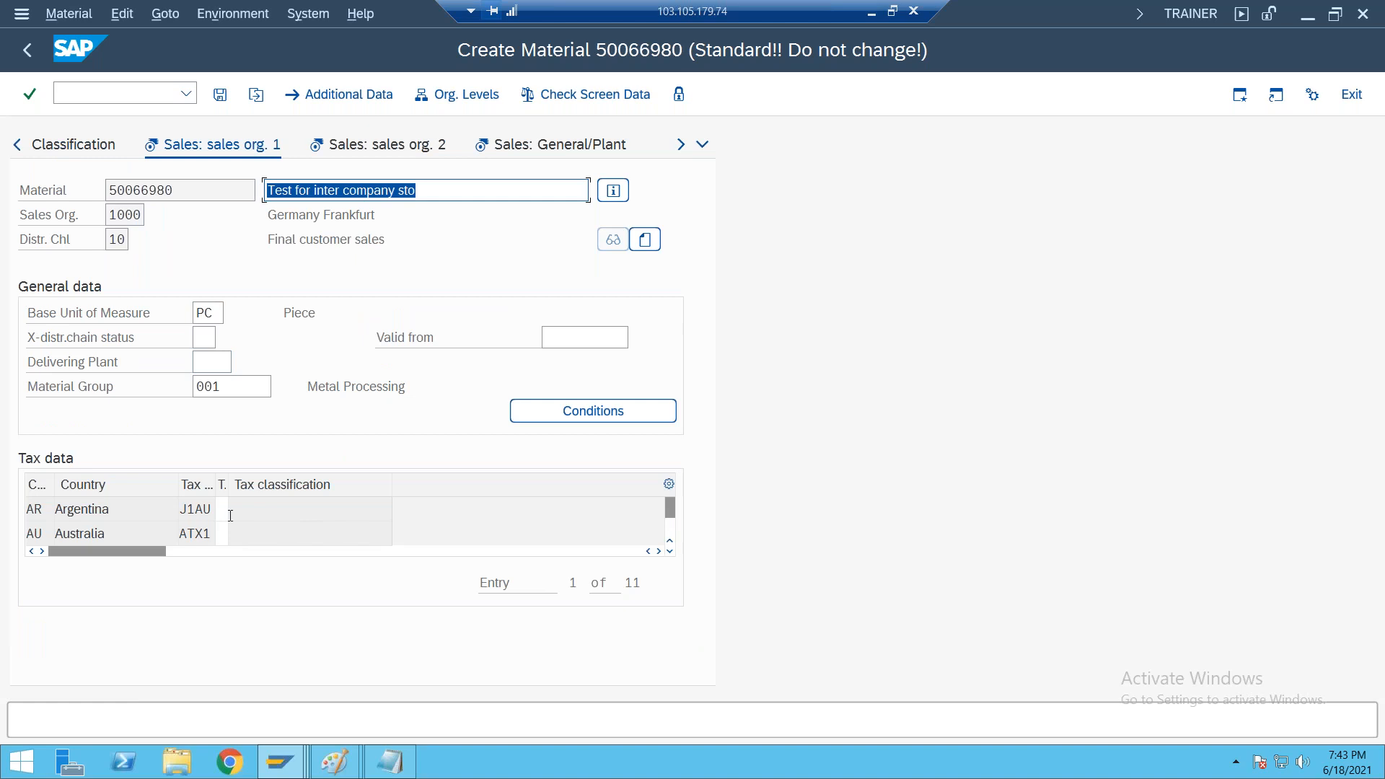
Set the tax classification to 0 for every country from Argentina to Netherlands and return to the main data
left_click(225, 510)
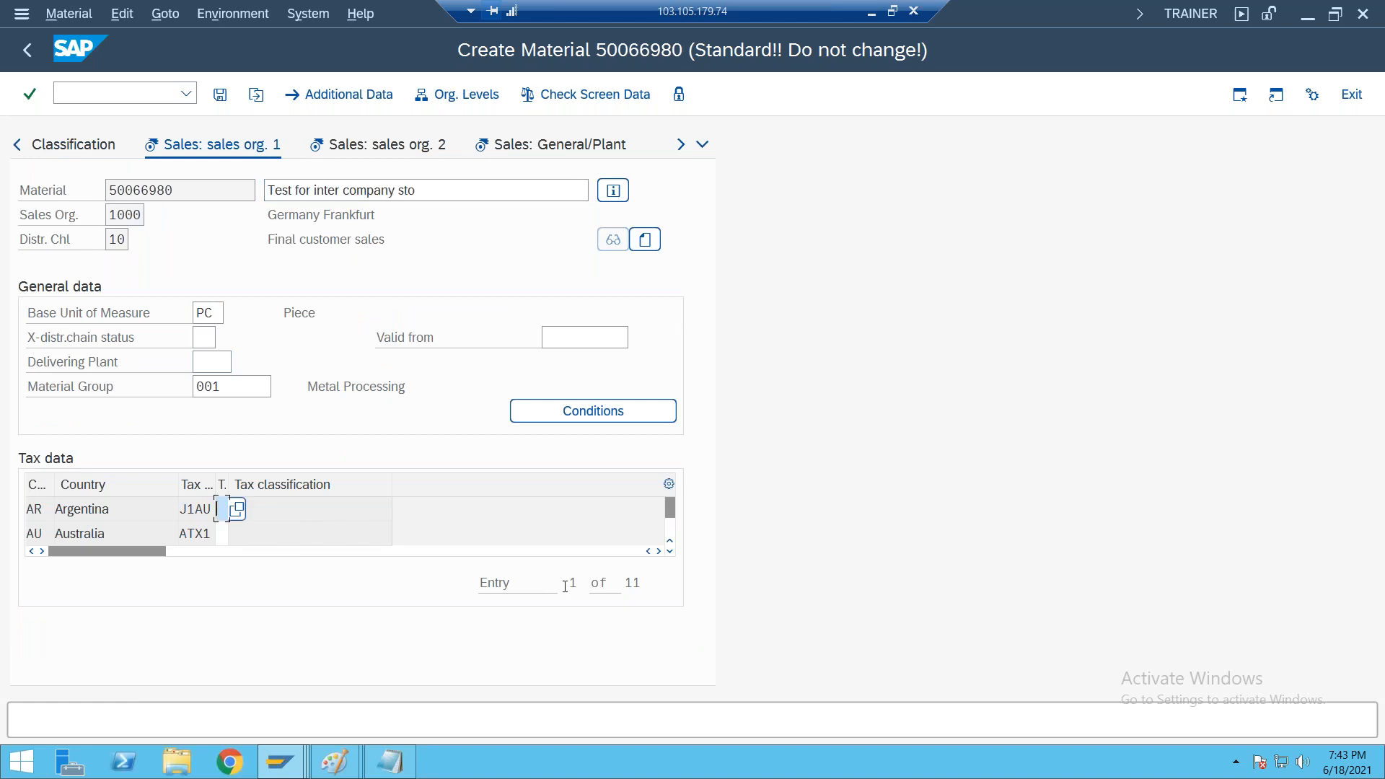
type("0")
key("Return")
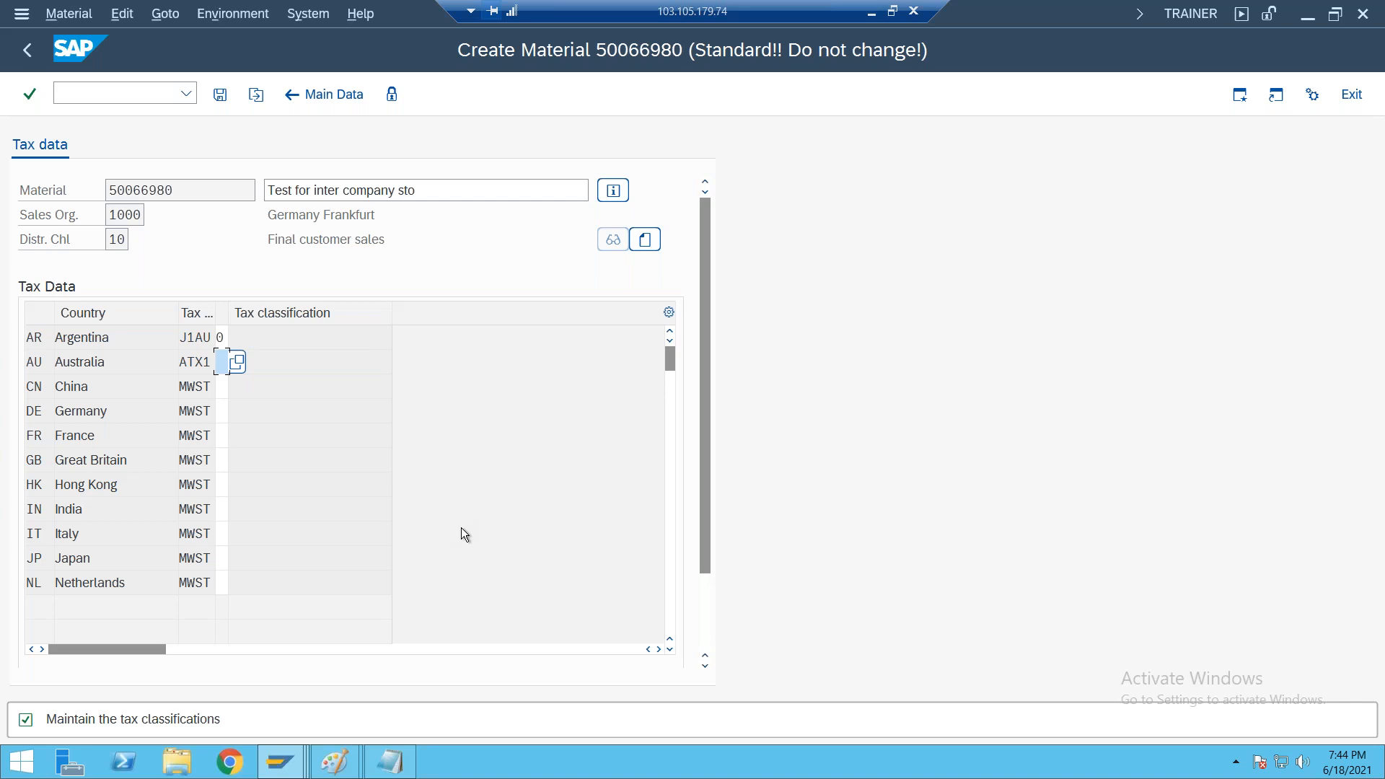
type("0000000000")
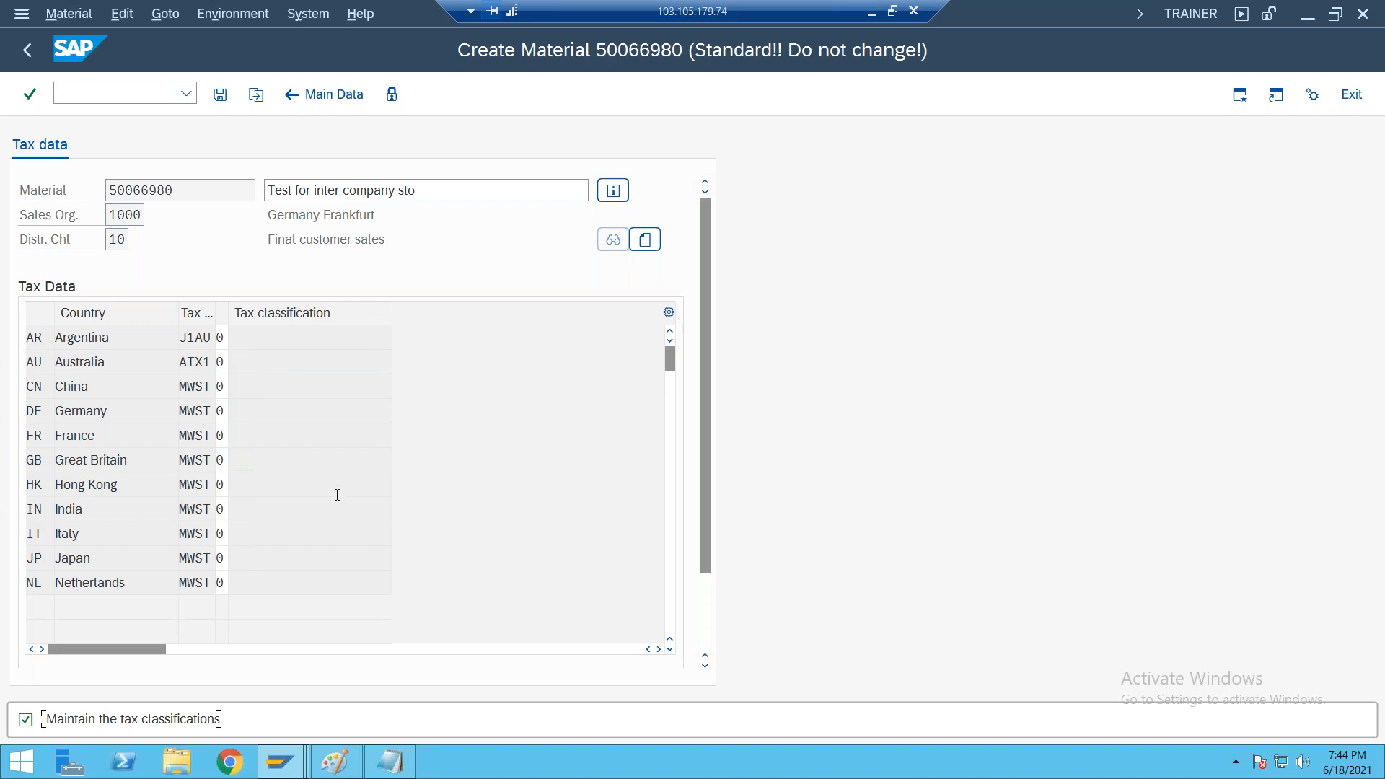
left_click(325, 96)
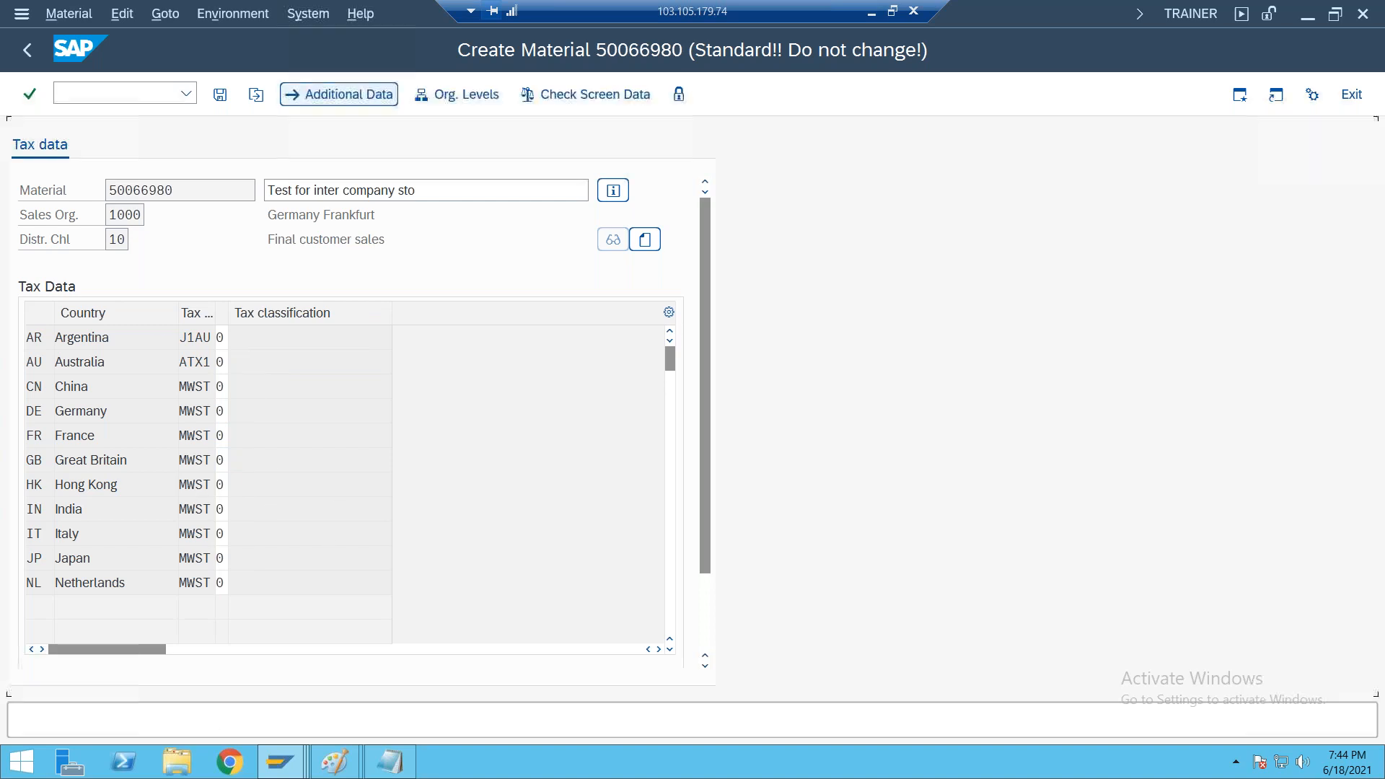
Set the item category group to norm in the Sales: sales org. 2 view and continue to Sales: General/Plant
left_click(433, 190)
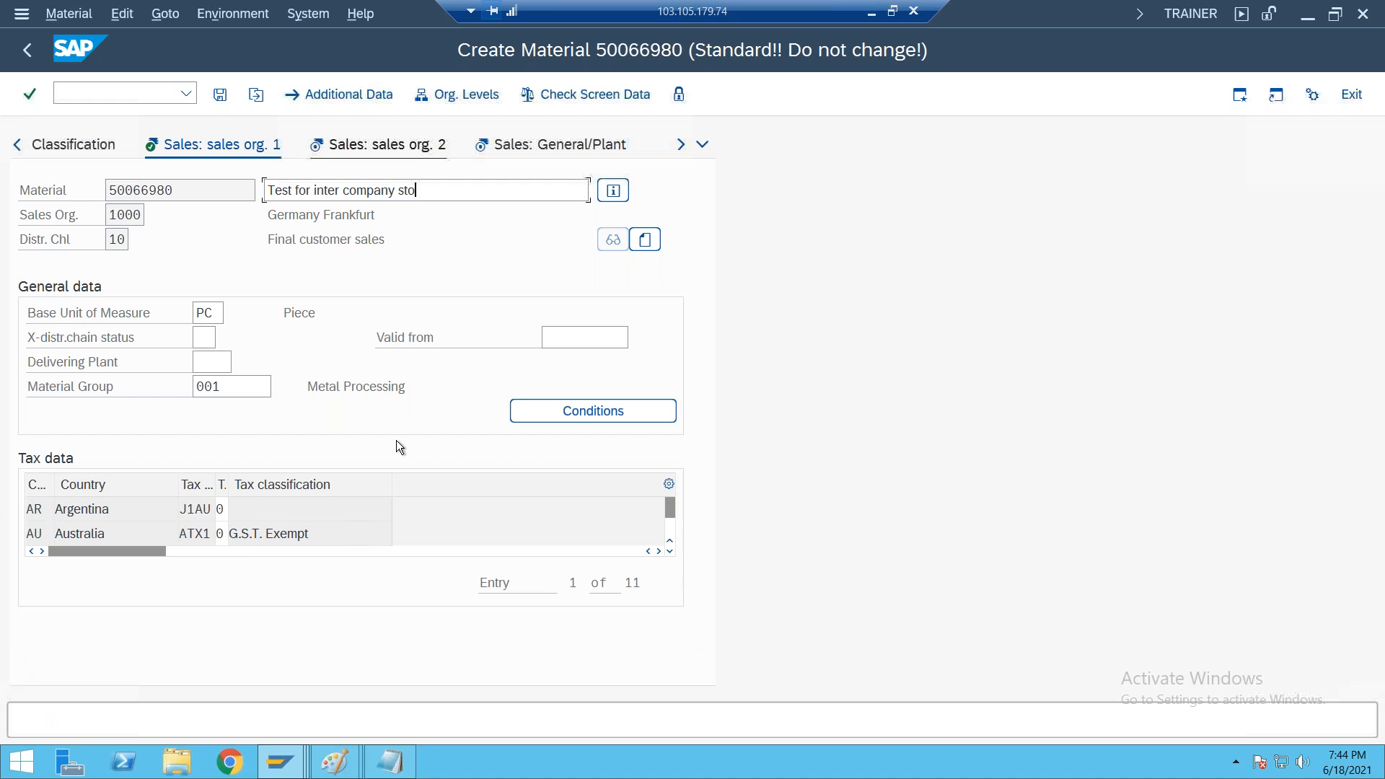
key("Return")
left_click(543, 313)
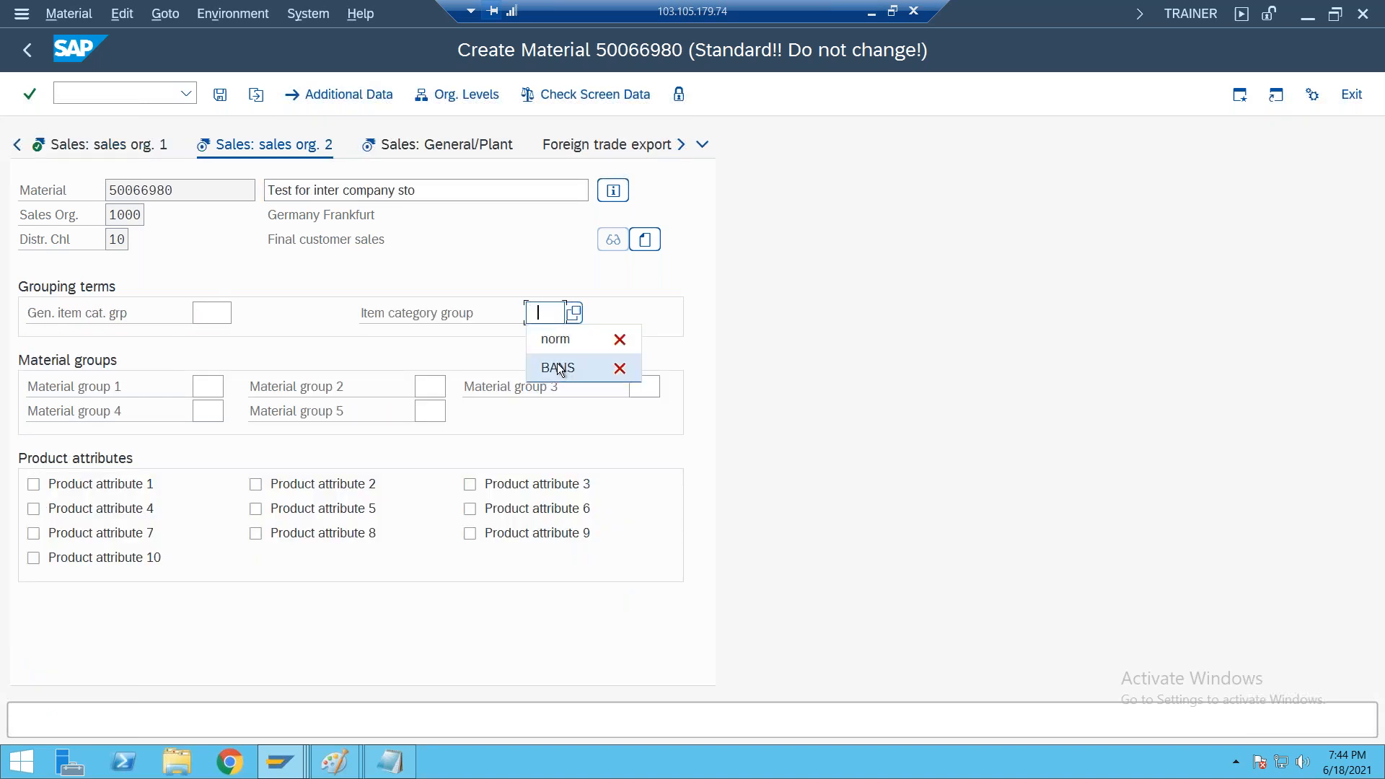
left_click(548, 344)
key("Return")
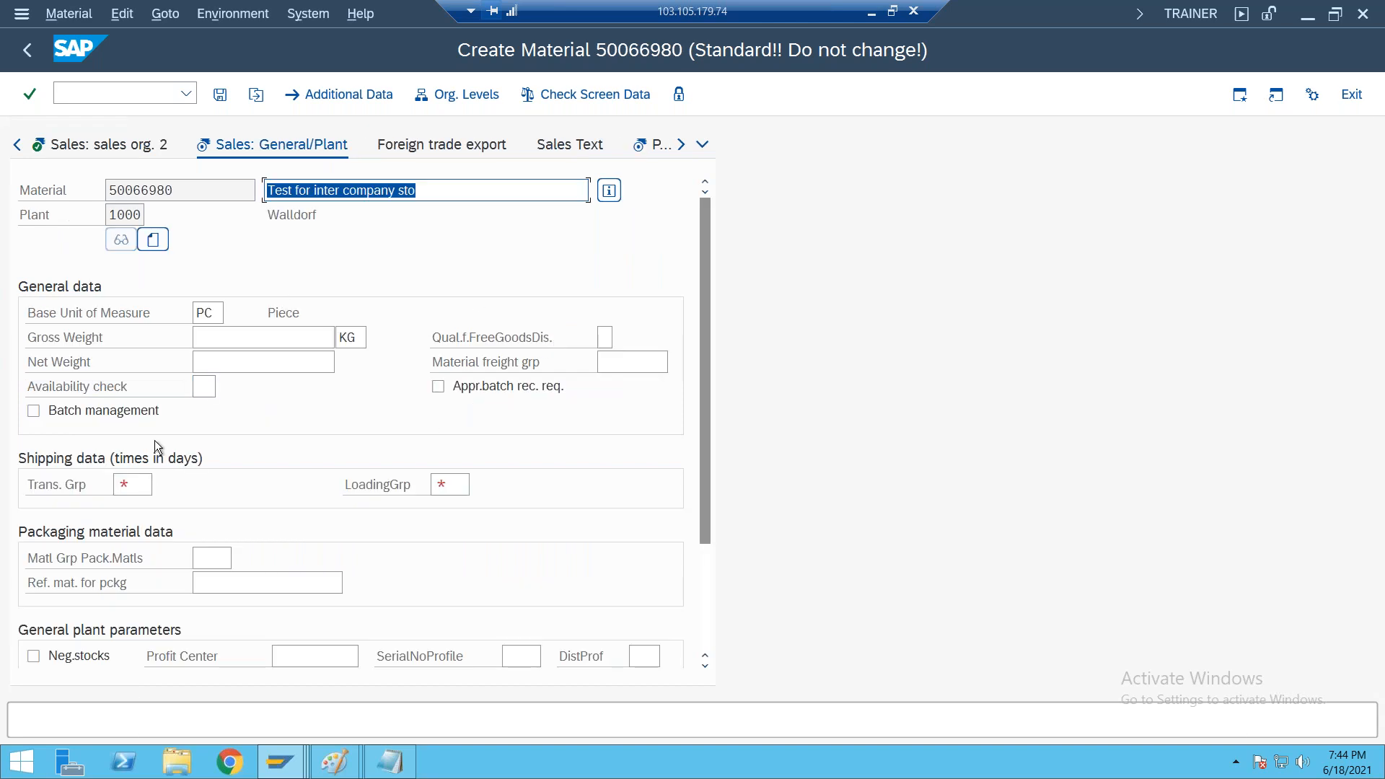
Set the transportation group and the loading group to 0001 in the shipping data, and continue to the purchasing view
left_click(133, 484)
left_click(160, 484)
left_click(162, 484)
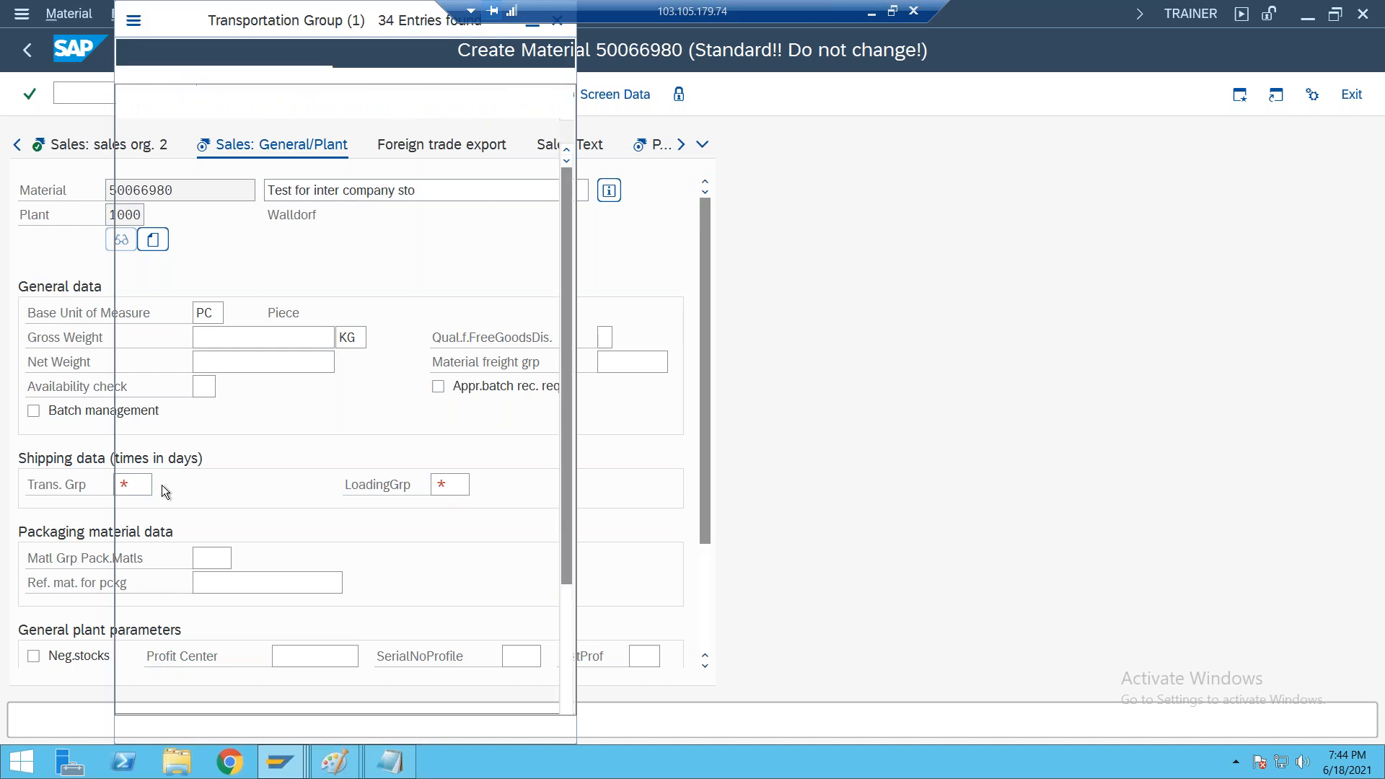
double_click(144, 156)
left_click(455, 485)
type("0001")
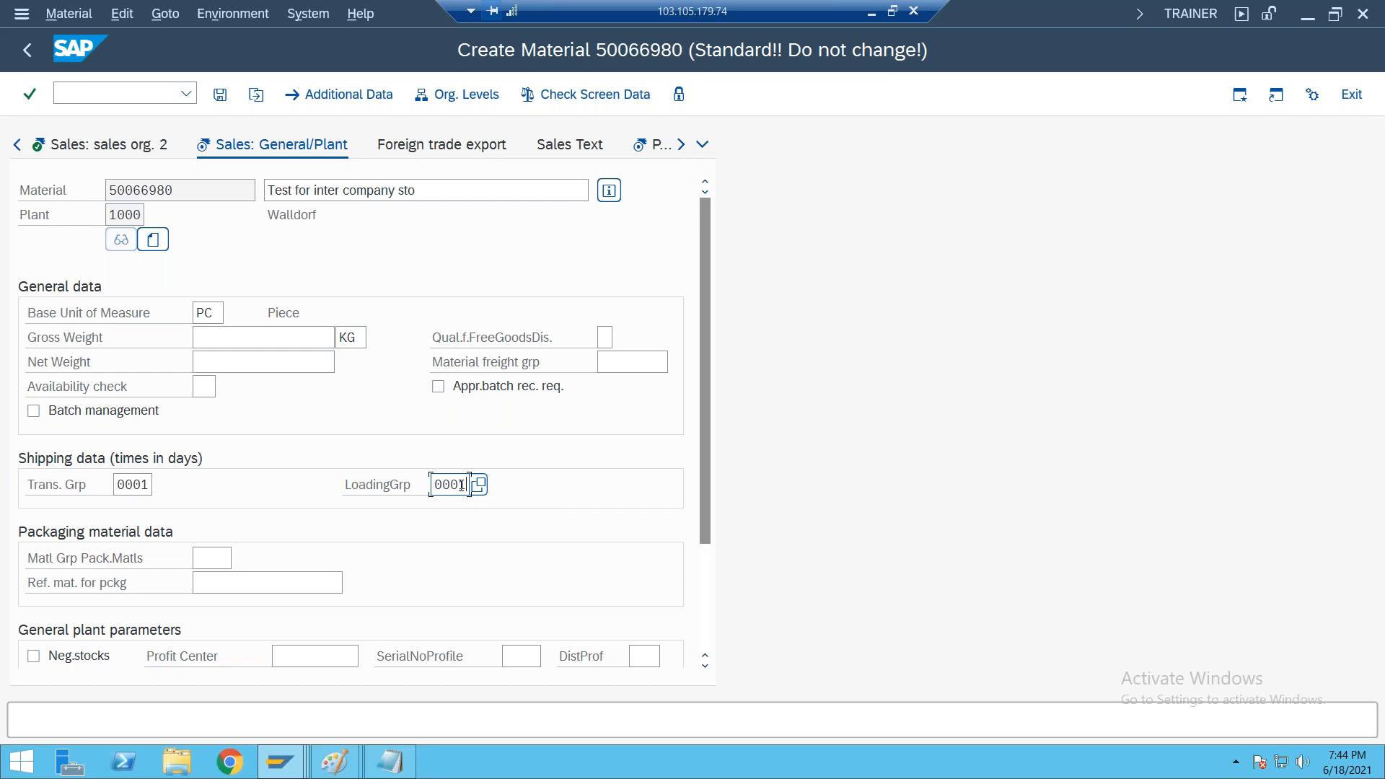
key("Return")
key("Return")
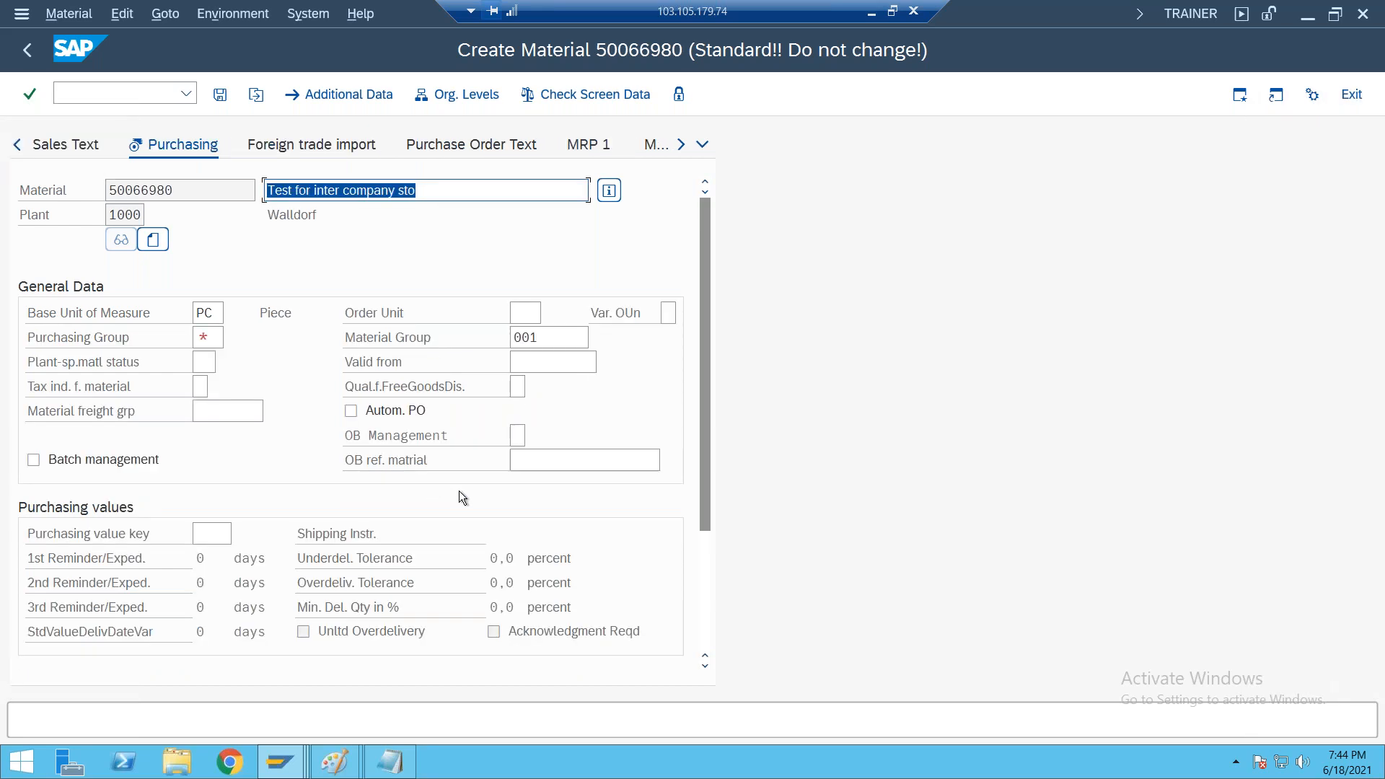
Enter purchasing group 000 in the purchasing view and continue to Plant data / stor. 1
left_click(206, 336)
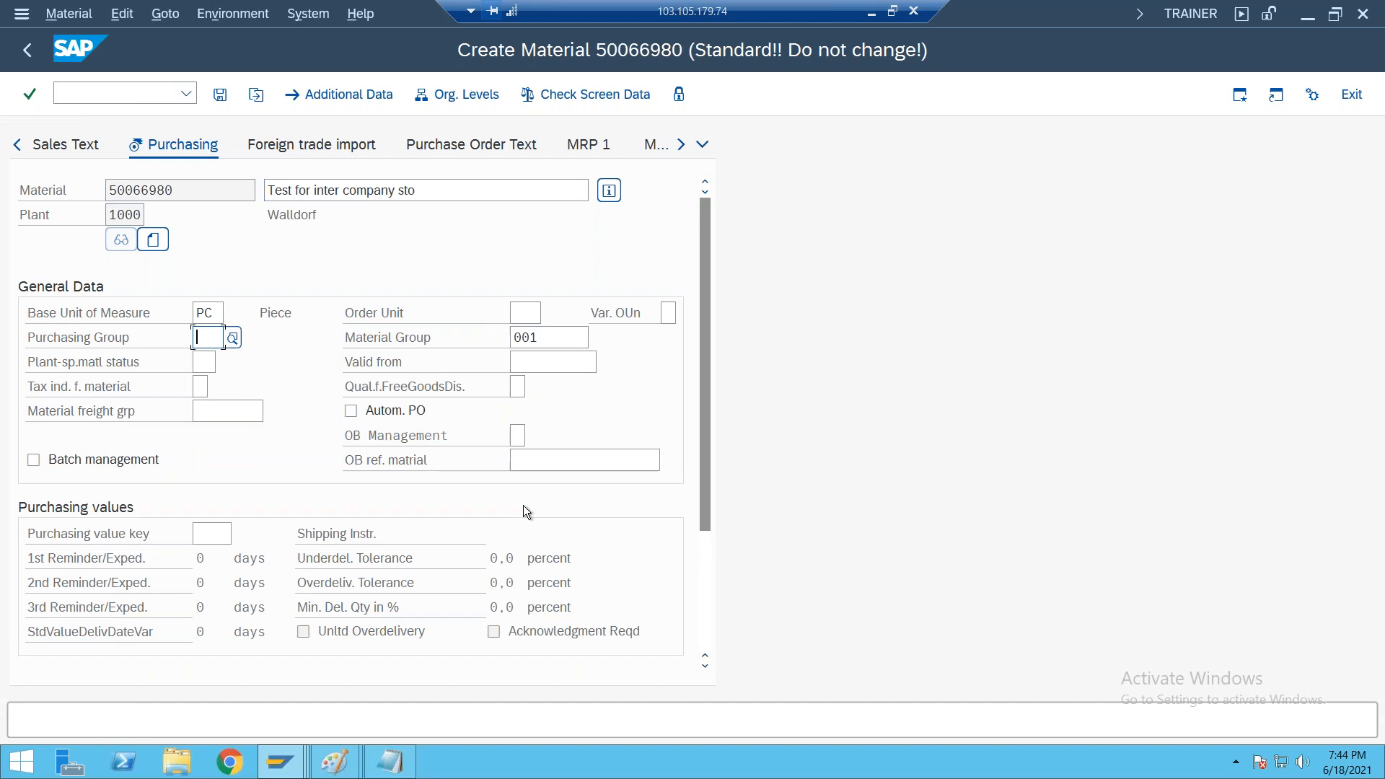
type("000")
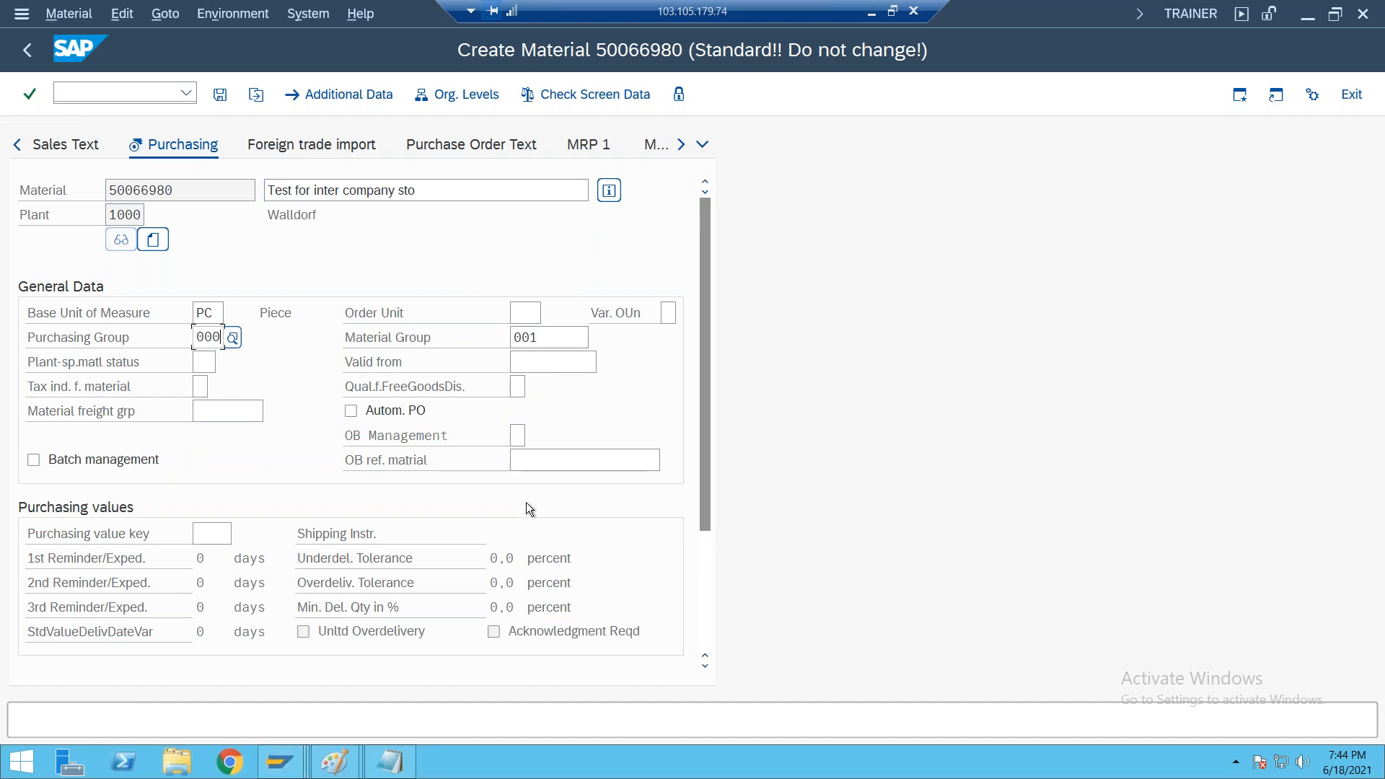
key("Return")
Continue past the plant data views to Accounting 1 and set the valuation class to 3000 (Raw materials 1)
key("Return")
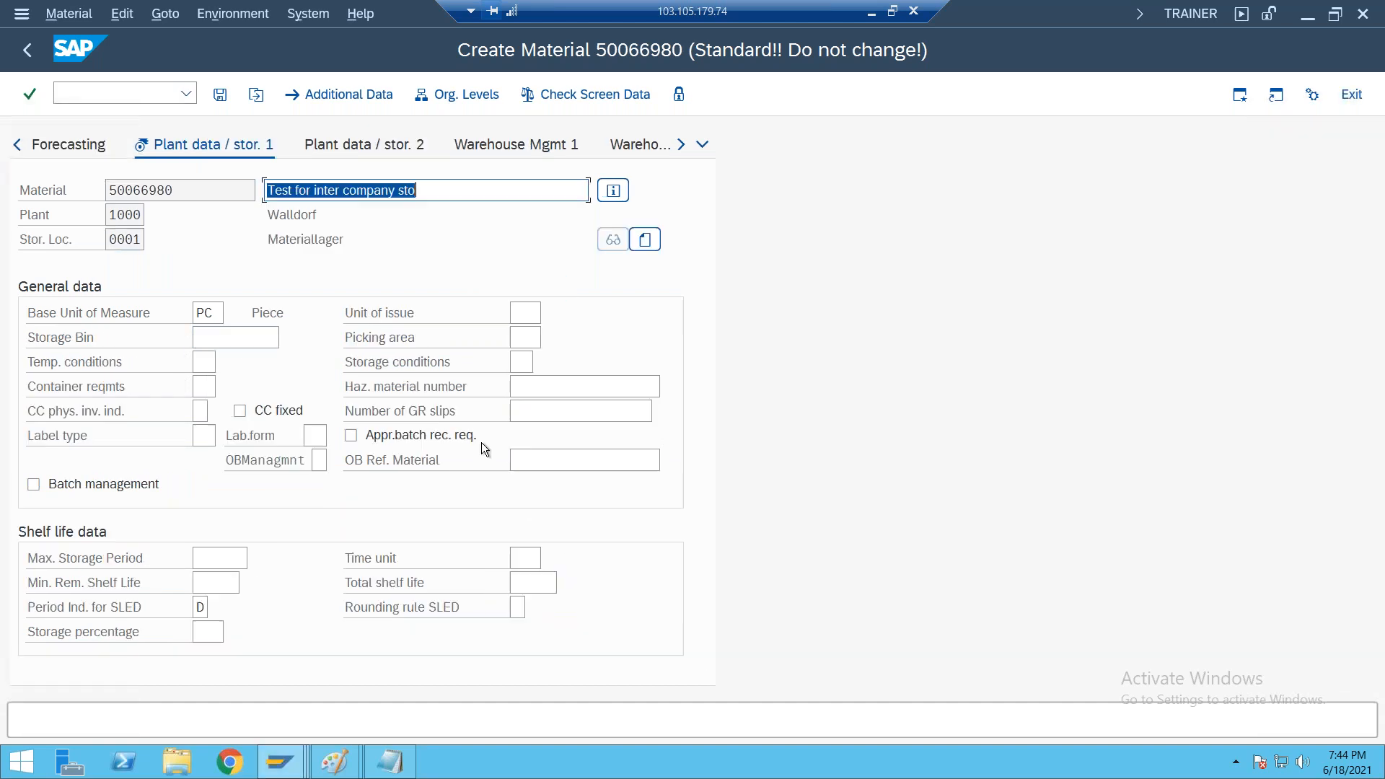
key("Return")
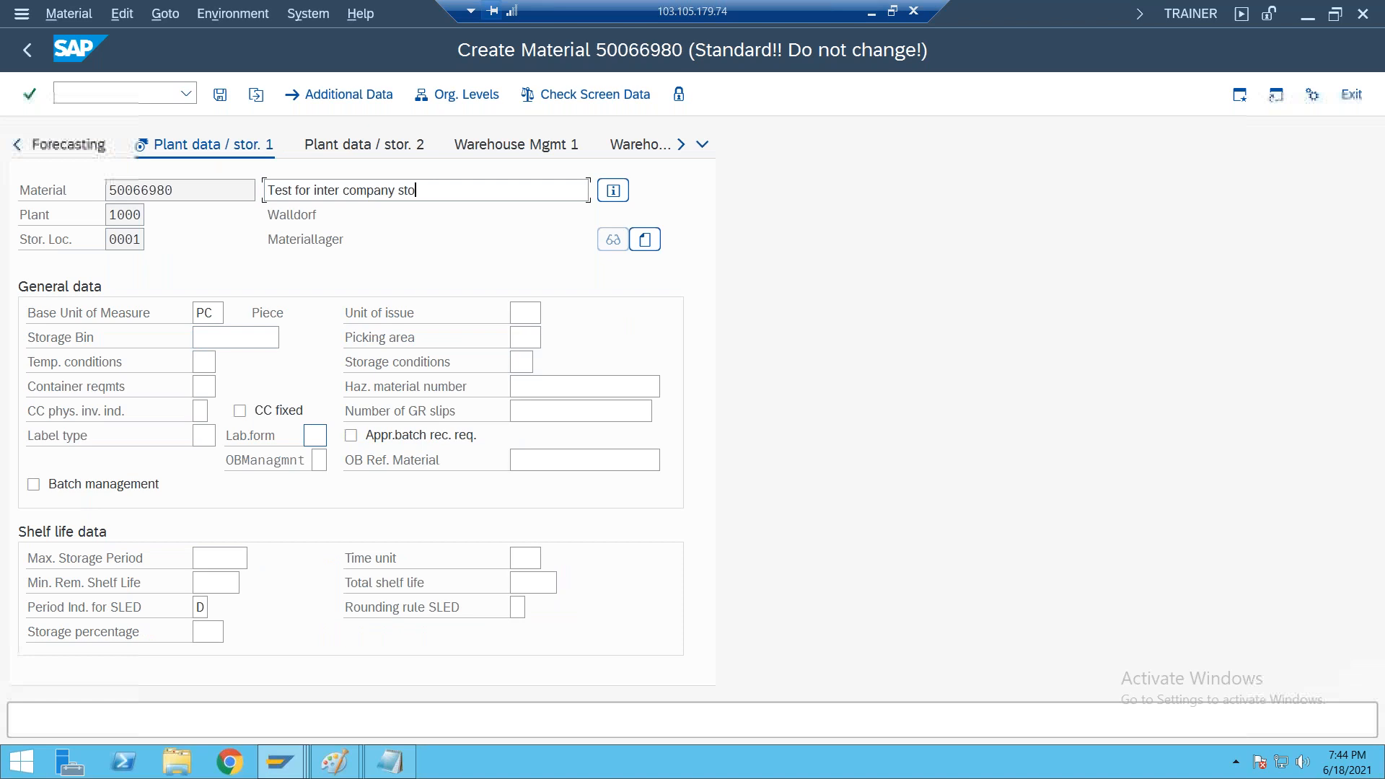
key("Return")
left_click(214, 436)
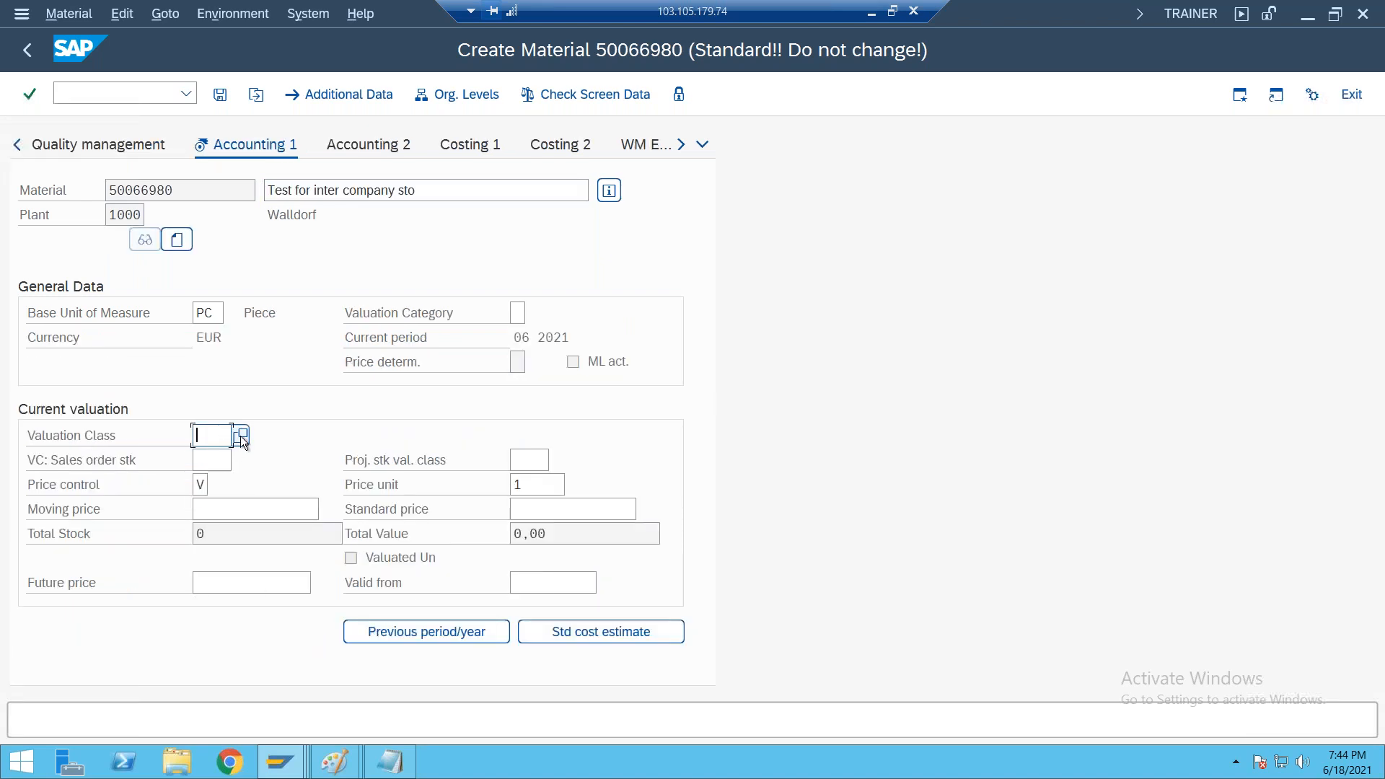
key("F4")
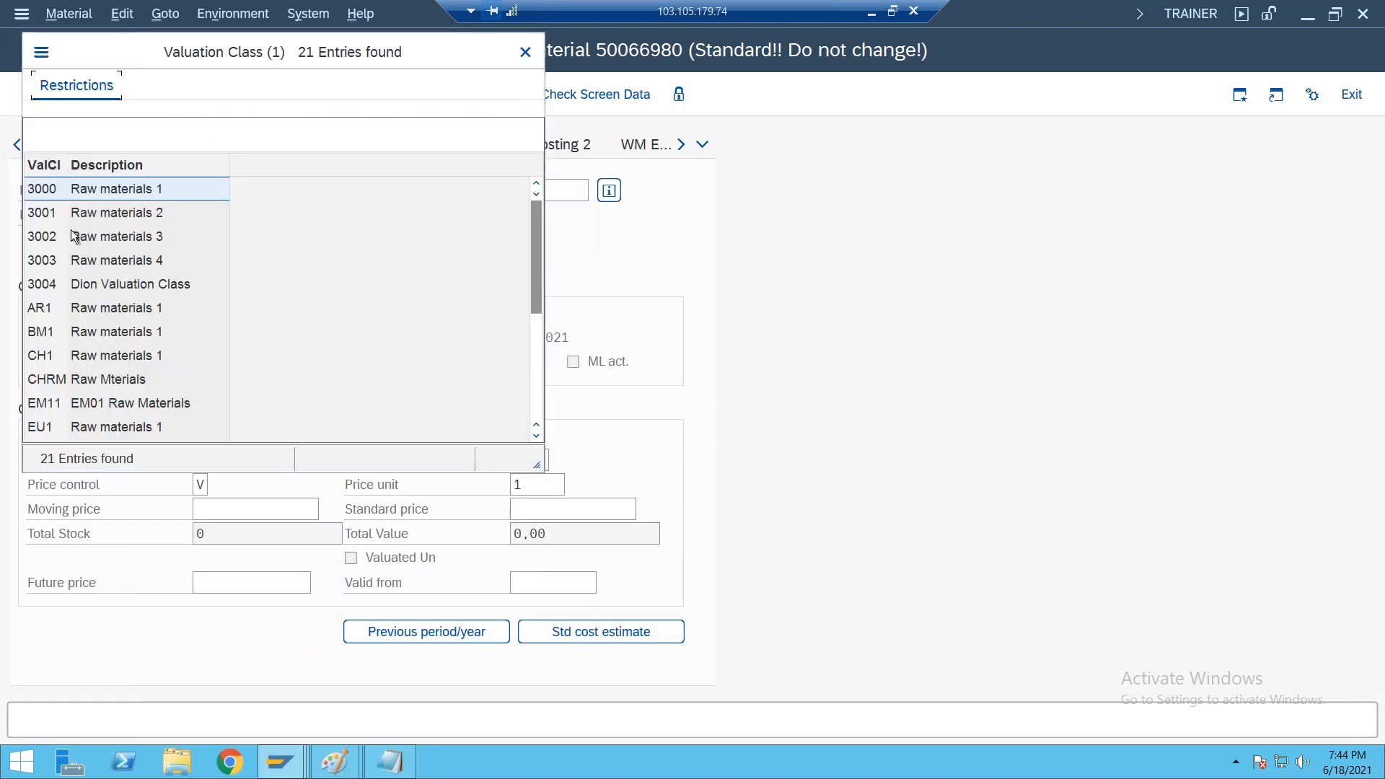
double_click(45, 194)
Set the moving price to 100 in the current valuation and save the new material
left_click(222, 515)
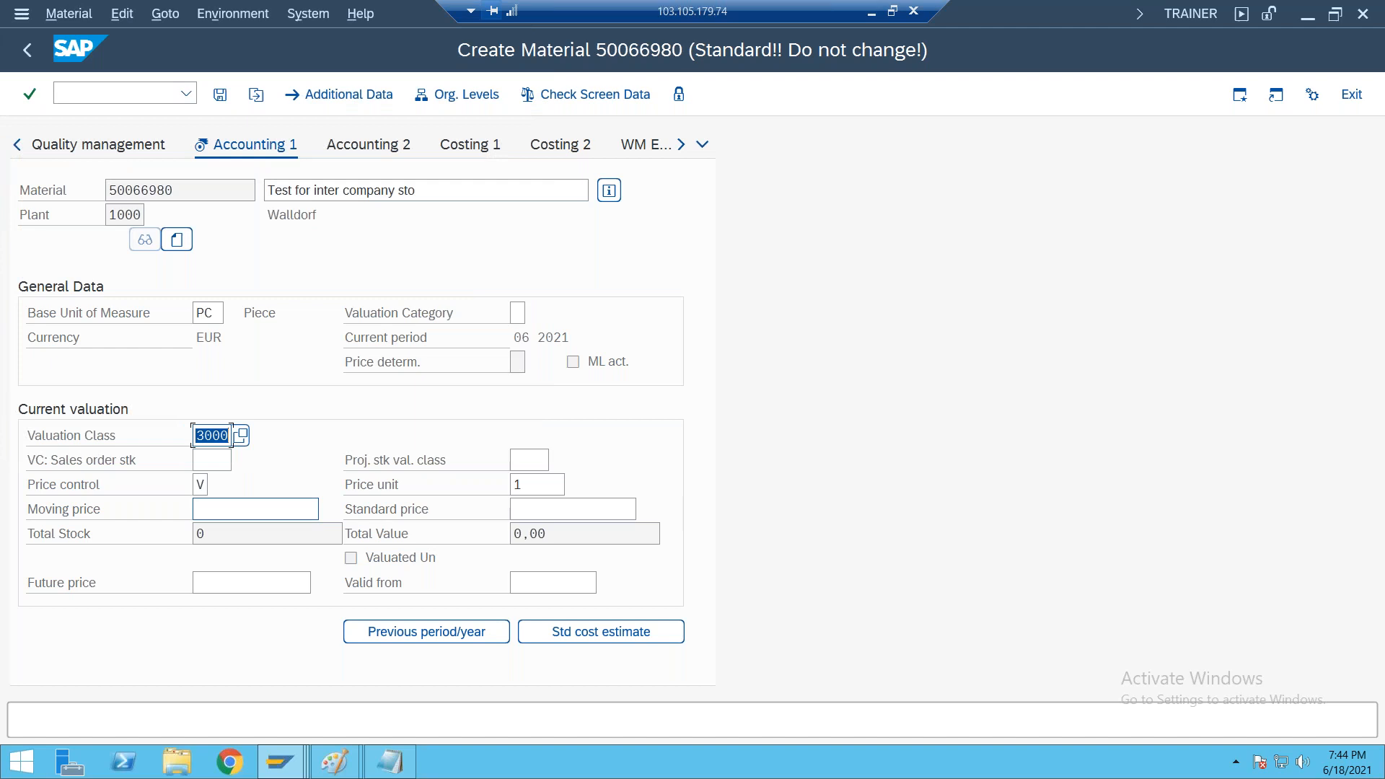
type("10")
left_click(218, 534)
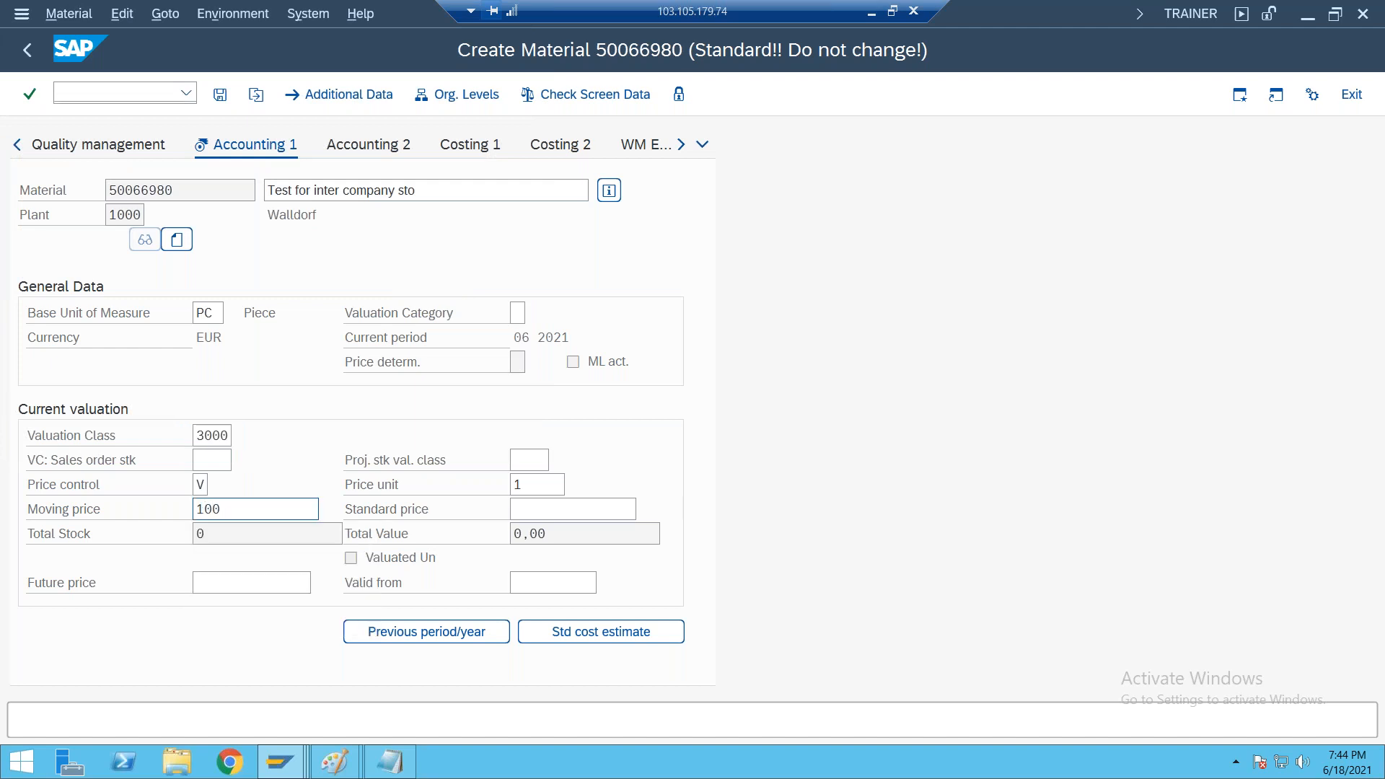
key("Return")
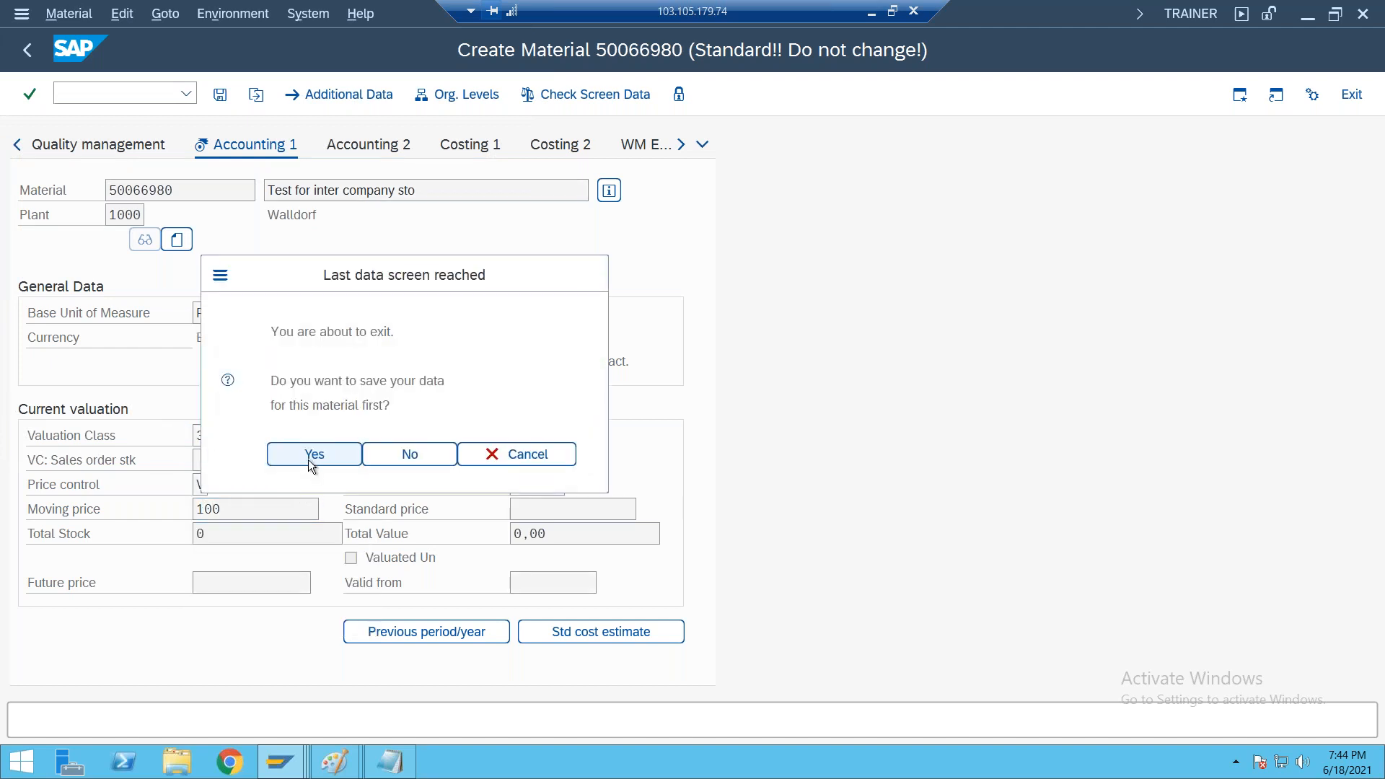
left_click(313, 456)
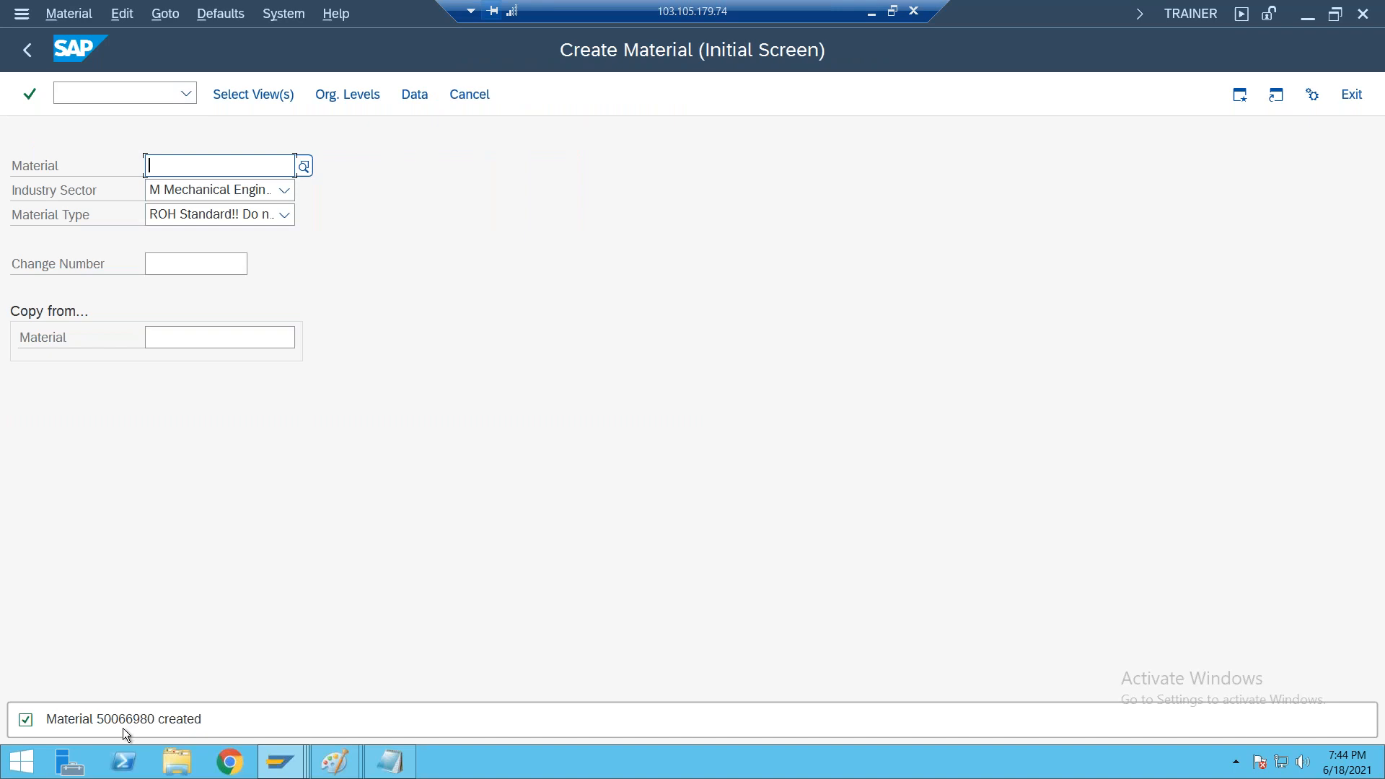
Open the initial display screen for the newly created material and copy its material number
left_click(72, 16)
mouse_move(105, 124)
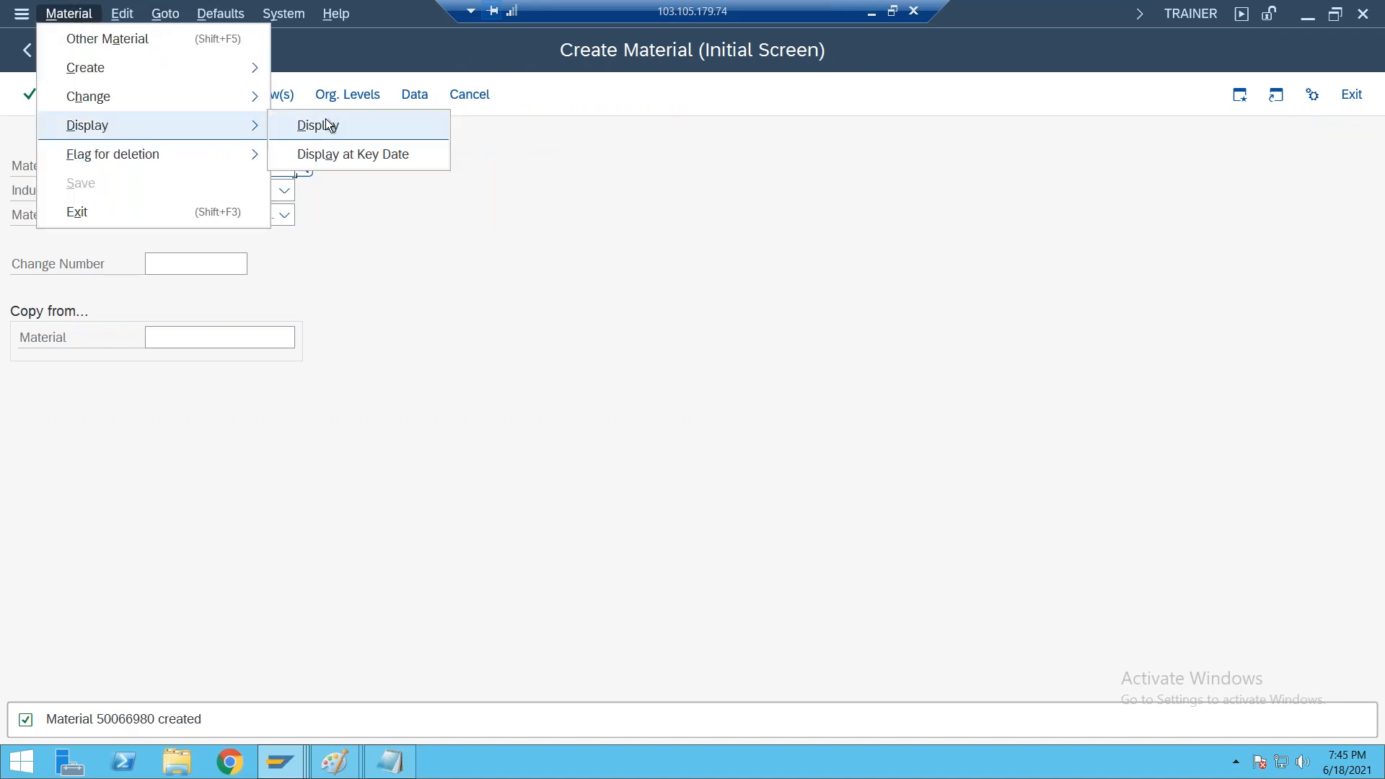
left_click(326, 122)
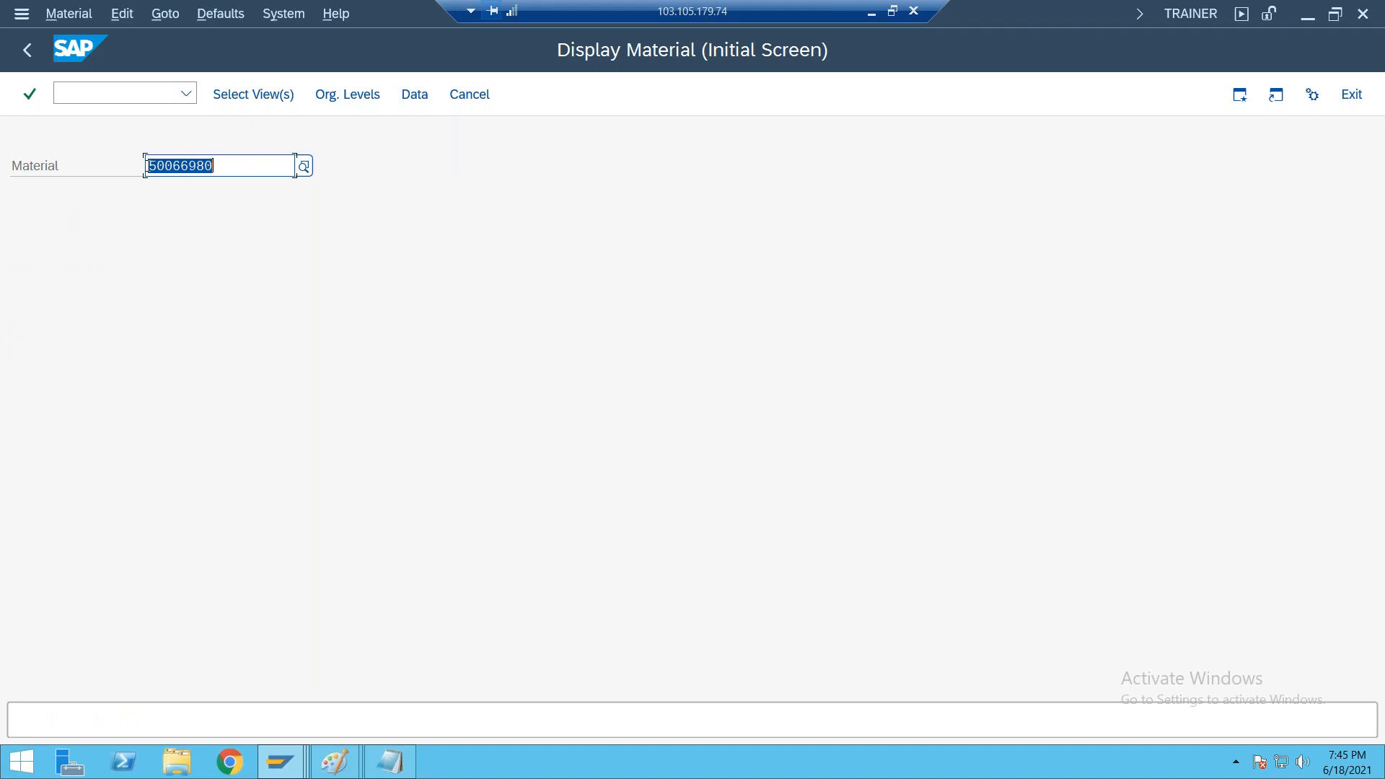
left_click(274, 160)
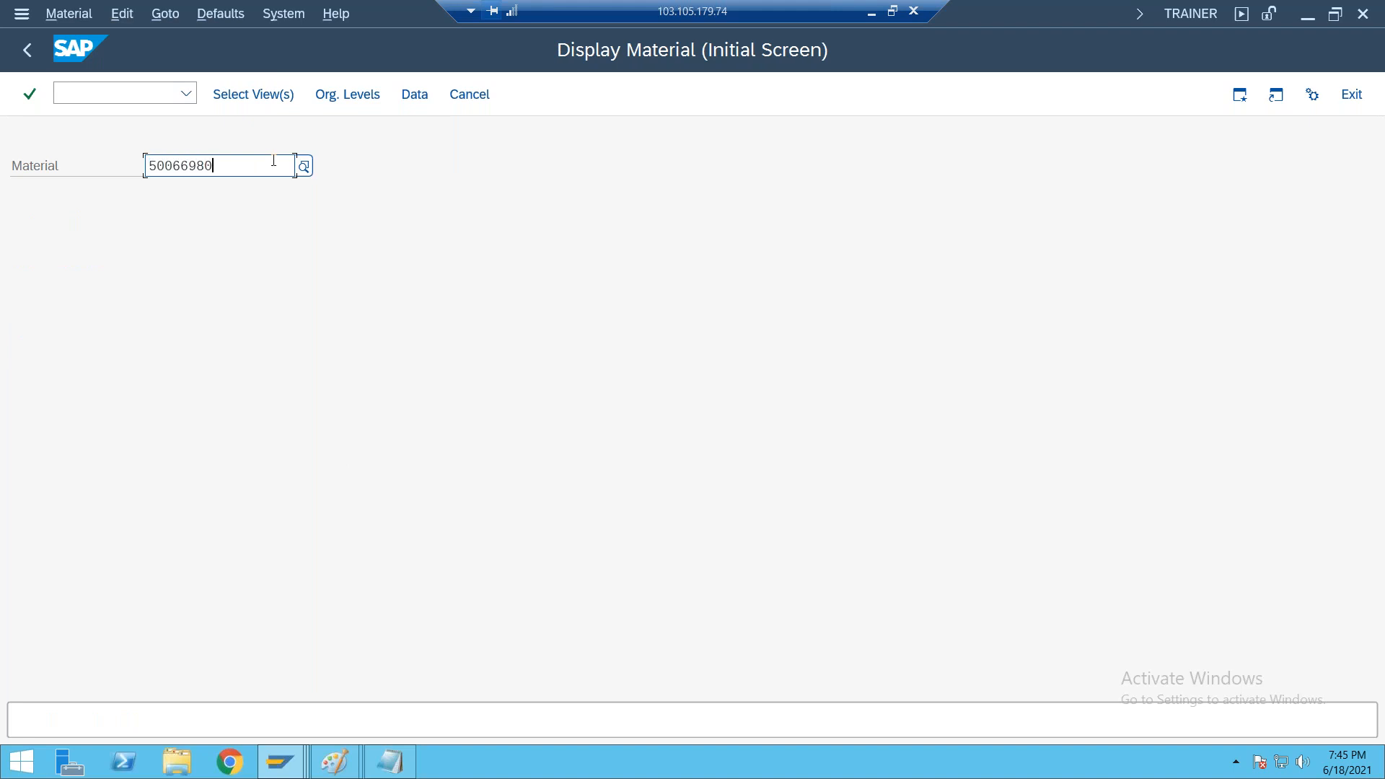
Switch to the Notepad notes, enter 50066980 after P1 and start a new line reading "P2 :"
left_click(871, 13)
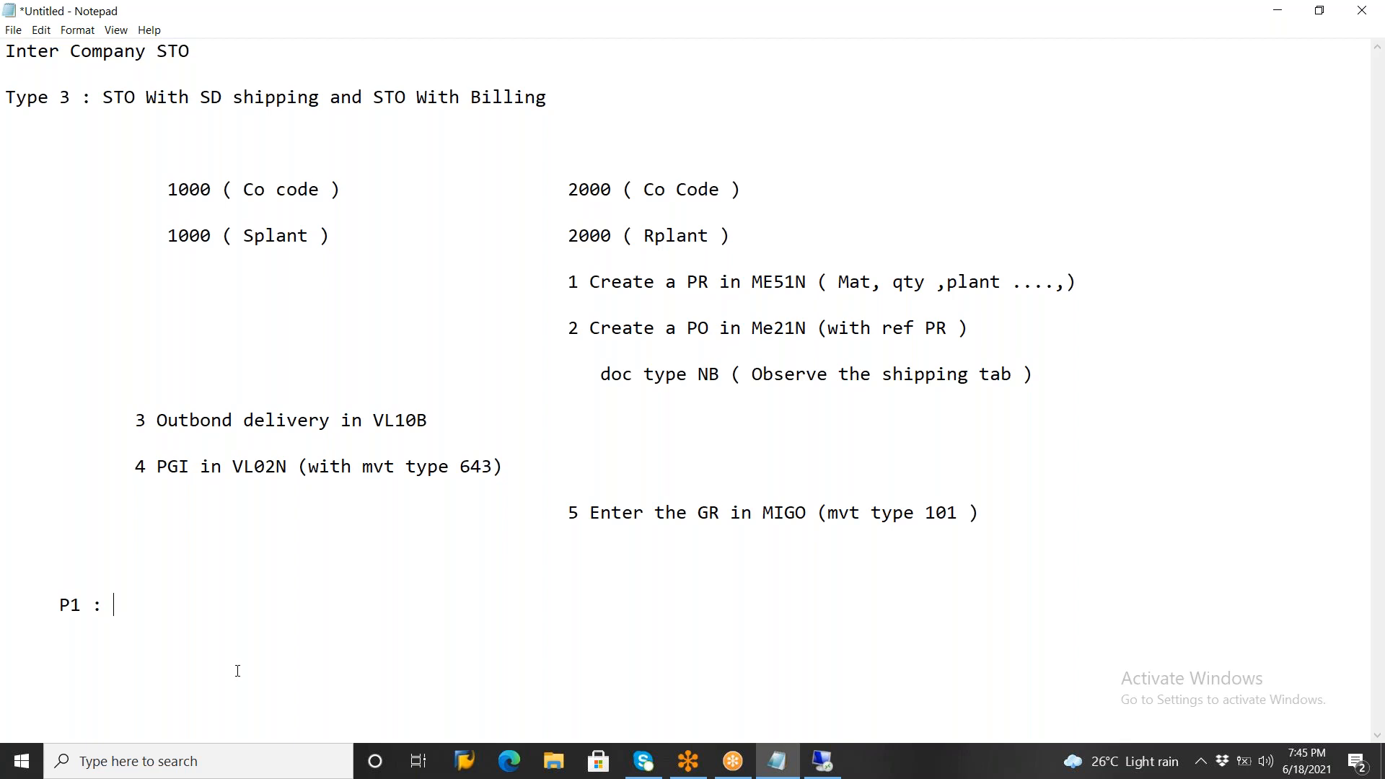
type("50066980")
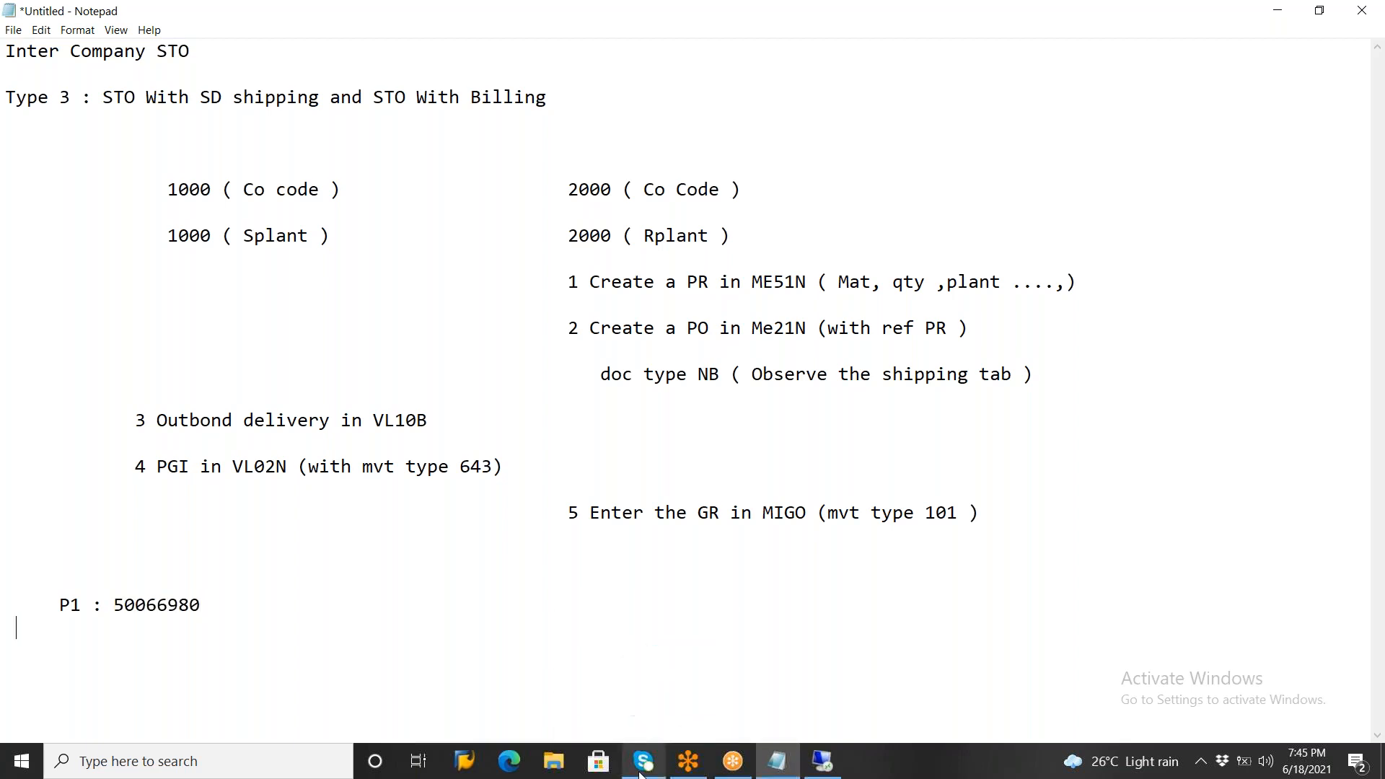
type("P2 :")
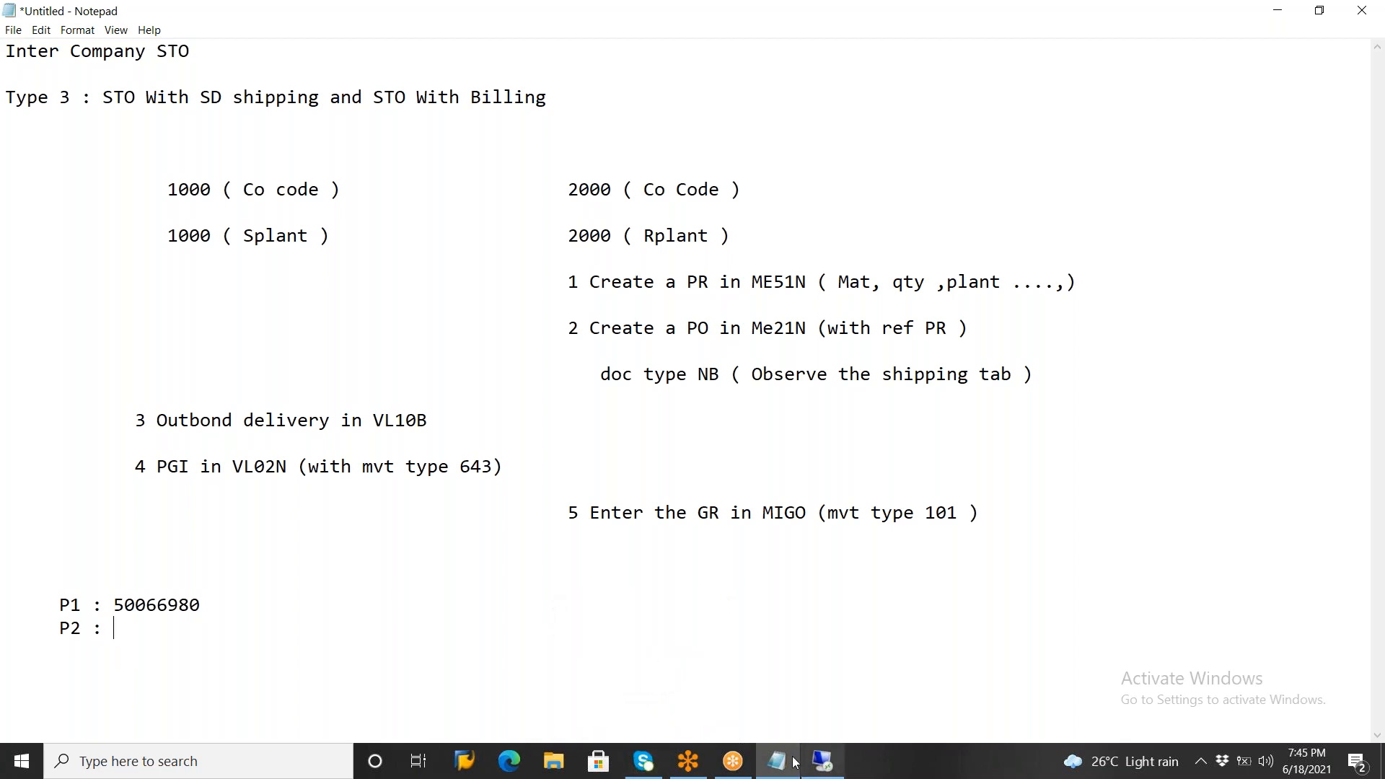
Return to the SAP session, start transaction MIGO and set the goods receipt reference to R10 Other
left_click(822, 760)
left_click(27, 50)
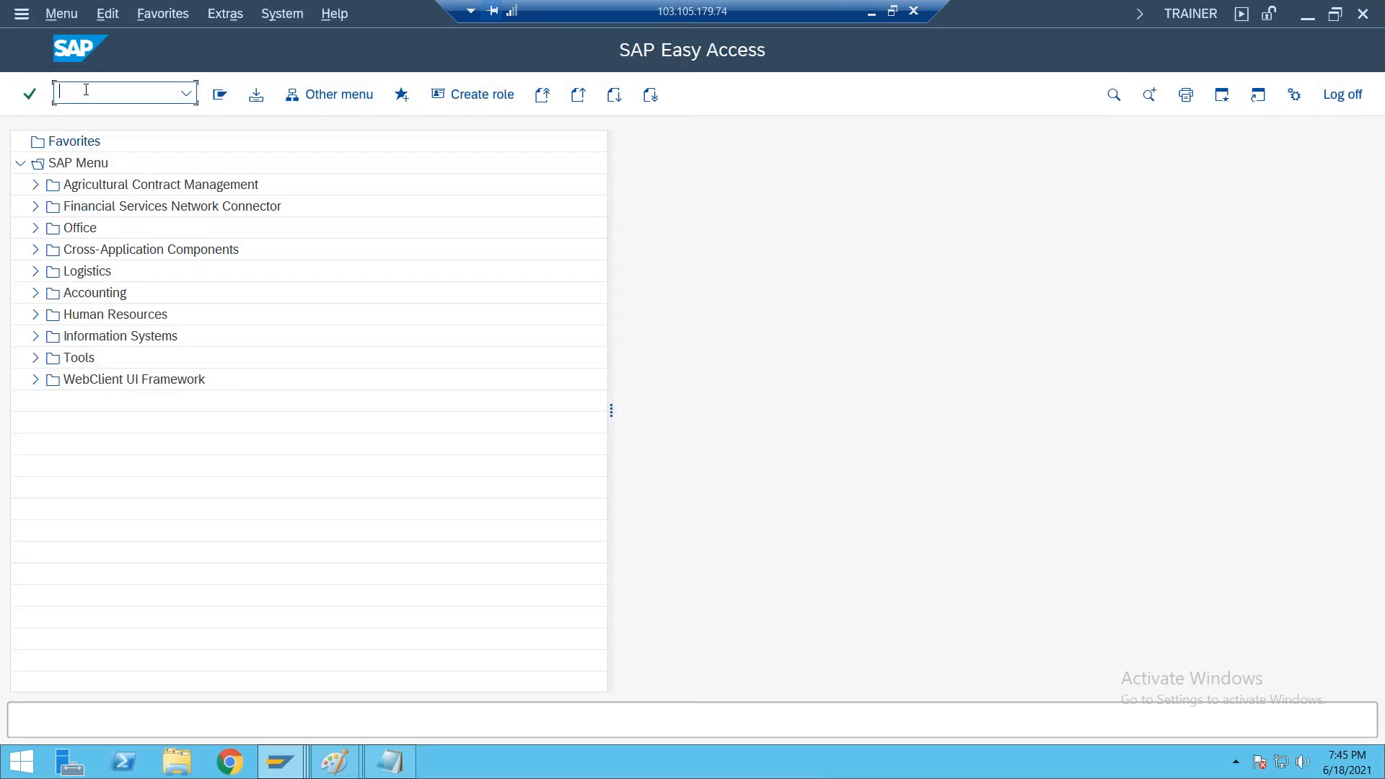
type("MIGO")
key("Return")
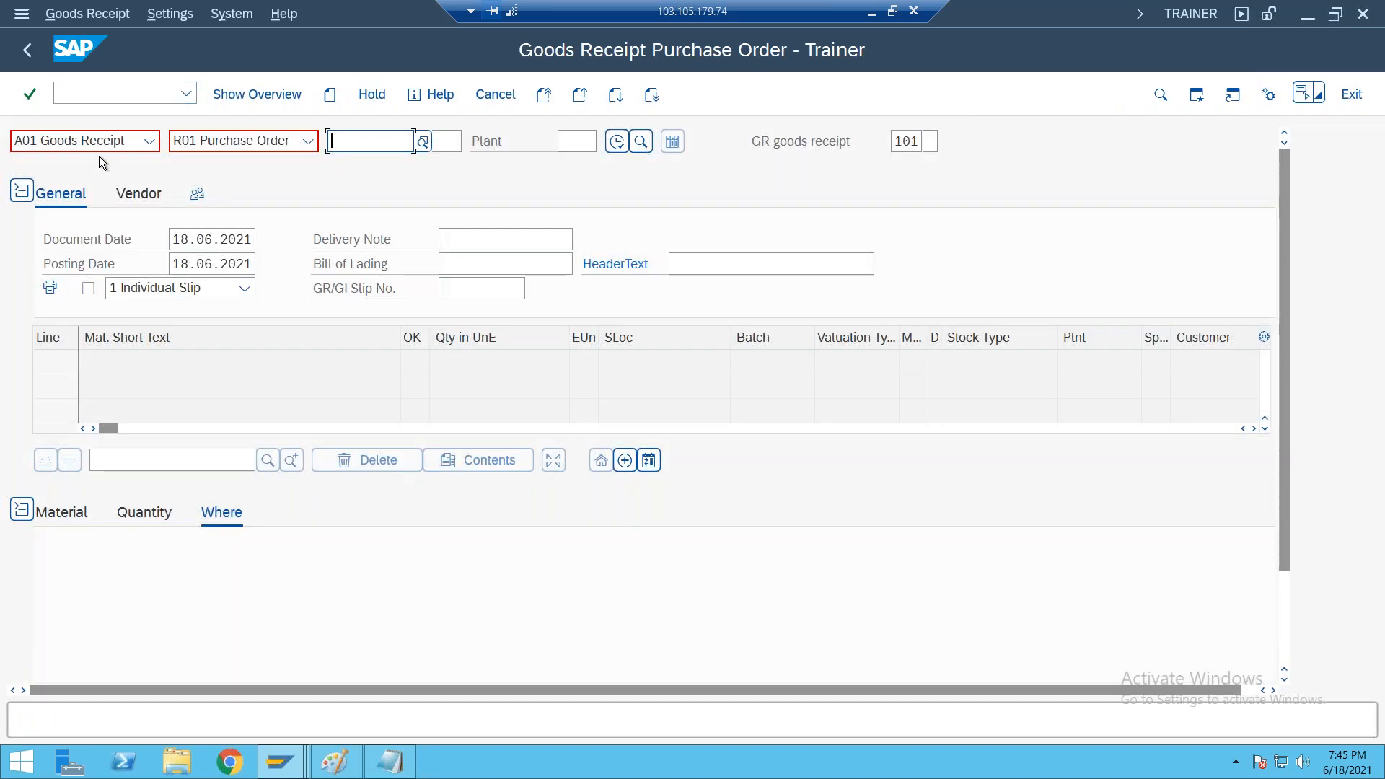
left_click(309, 142)
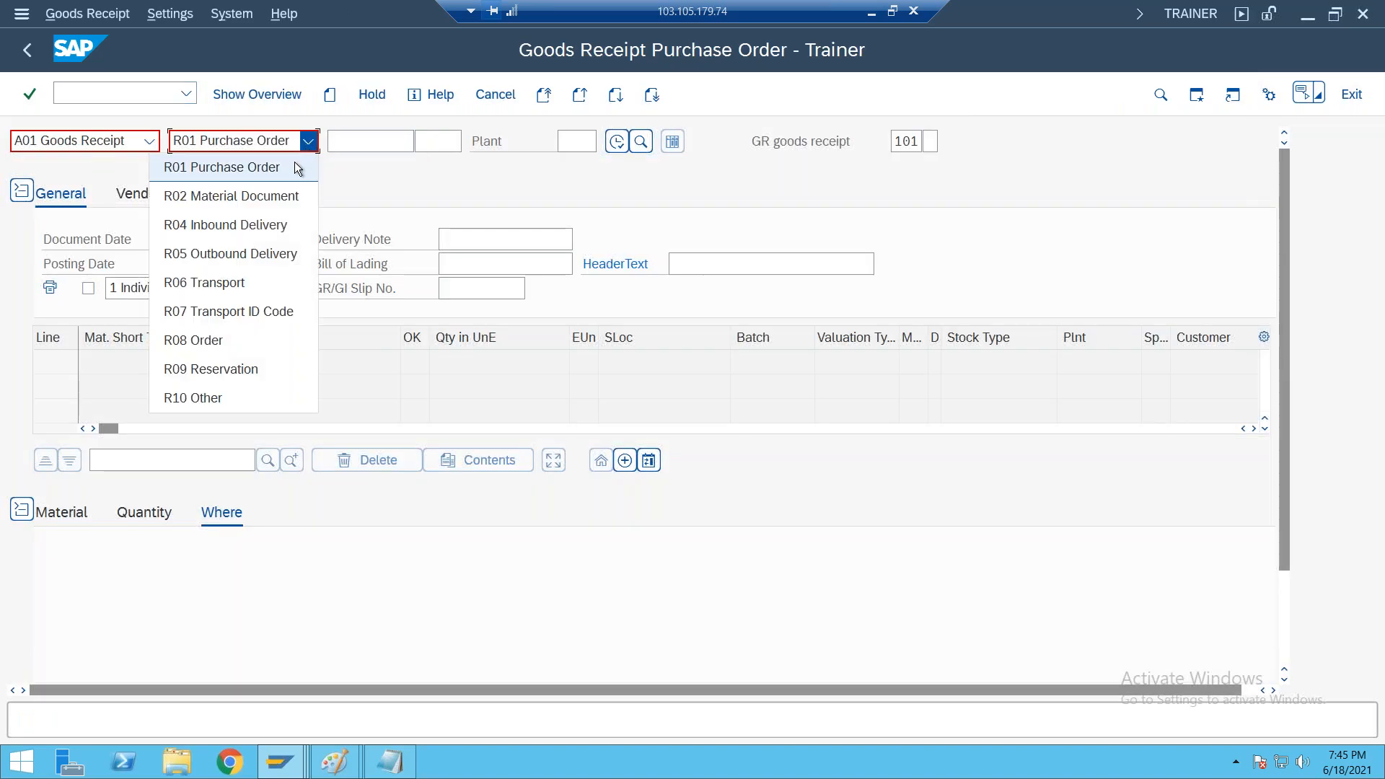
left_click(224, 401)
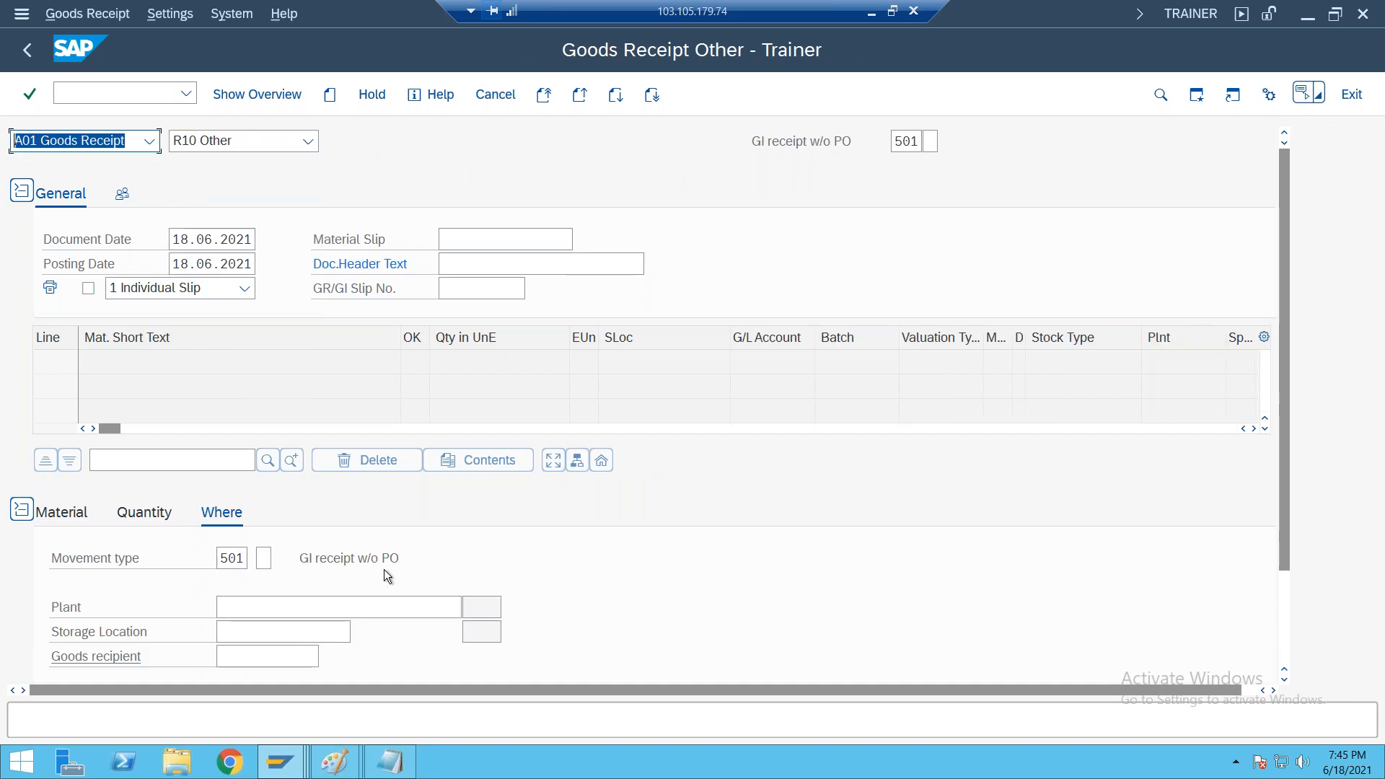
Add material 50066980 to the goods receipt with a quantity of 100 in unit of entry
left_click(79, 512)
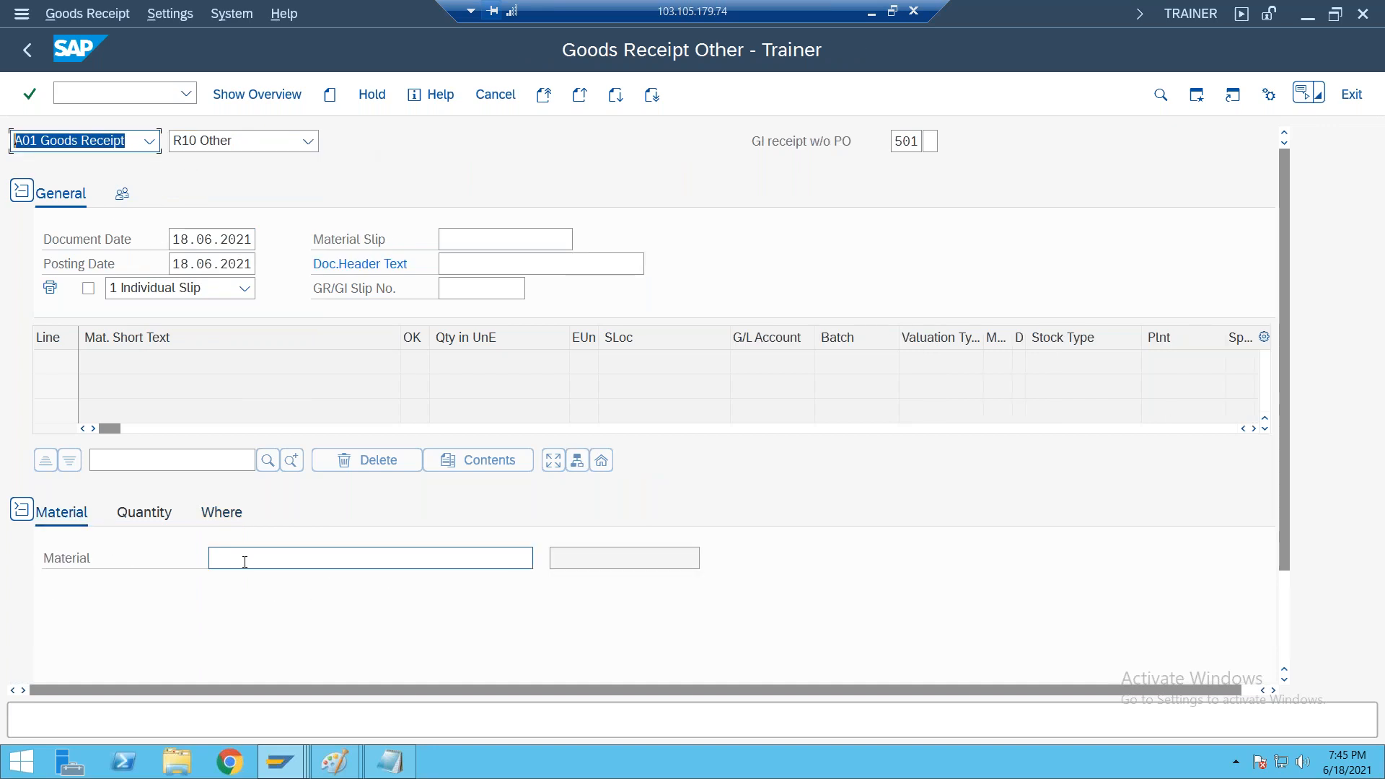
left_click(245, 561)
type("50066980")
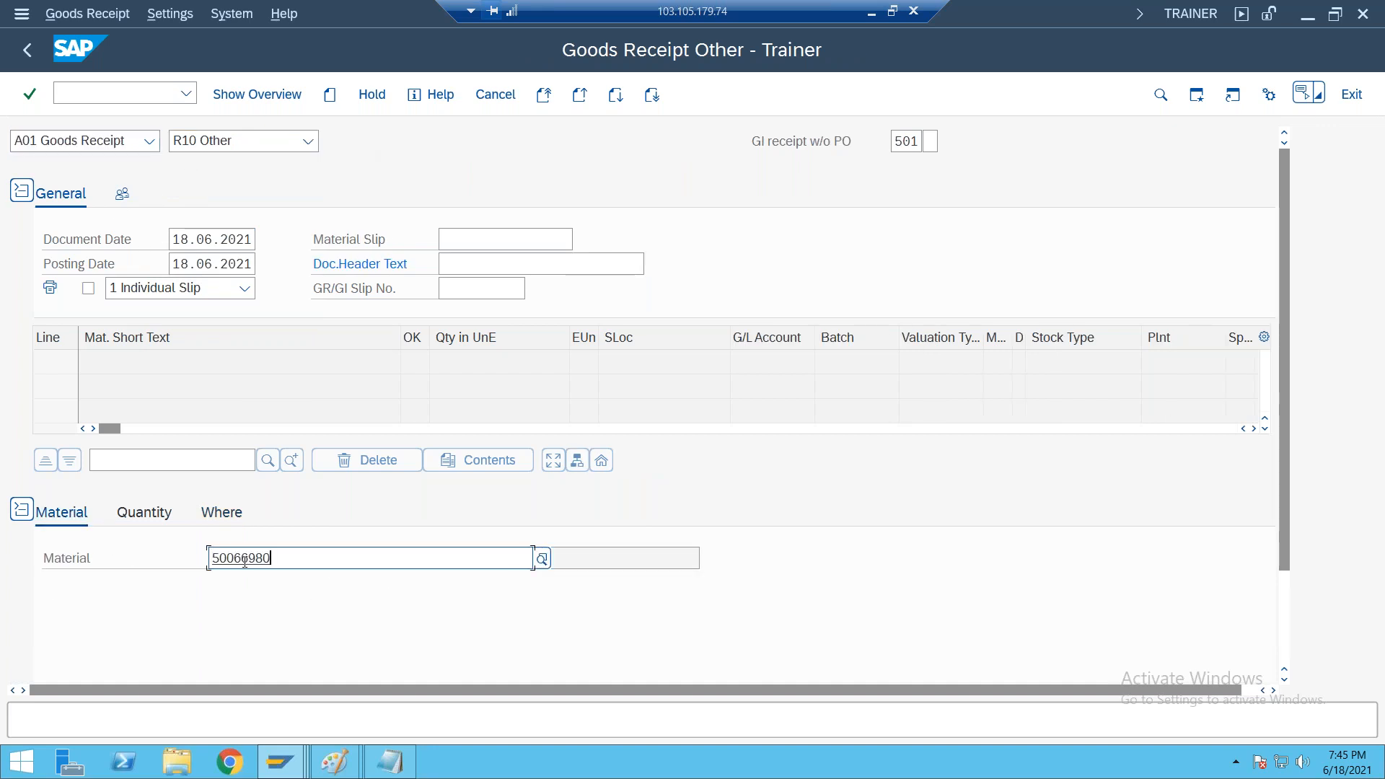
key("Return")
left_click(144, 514)
type("100")
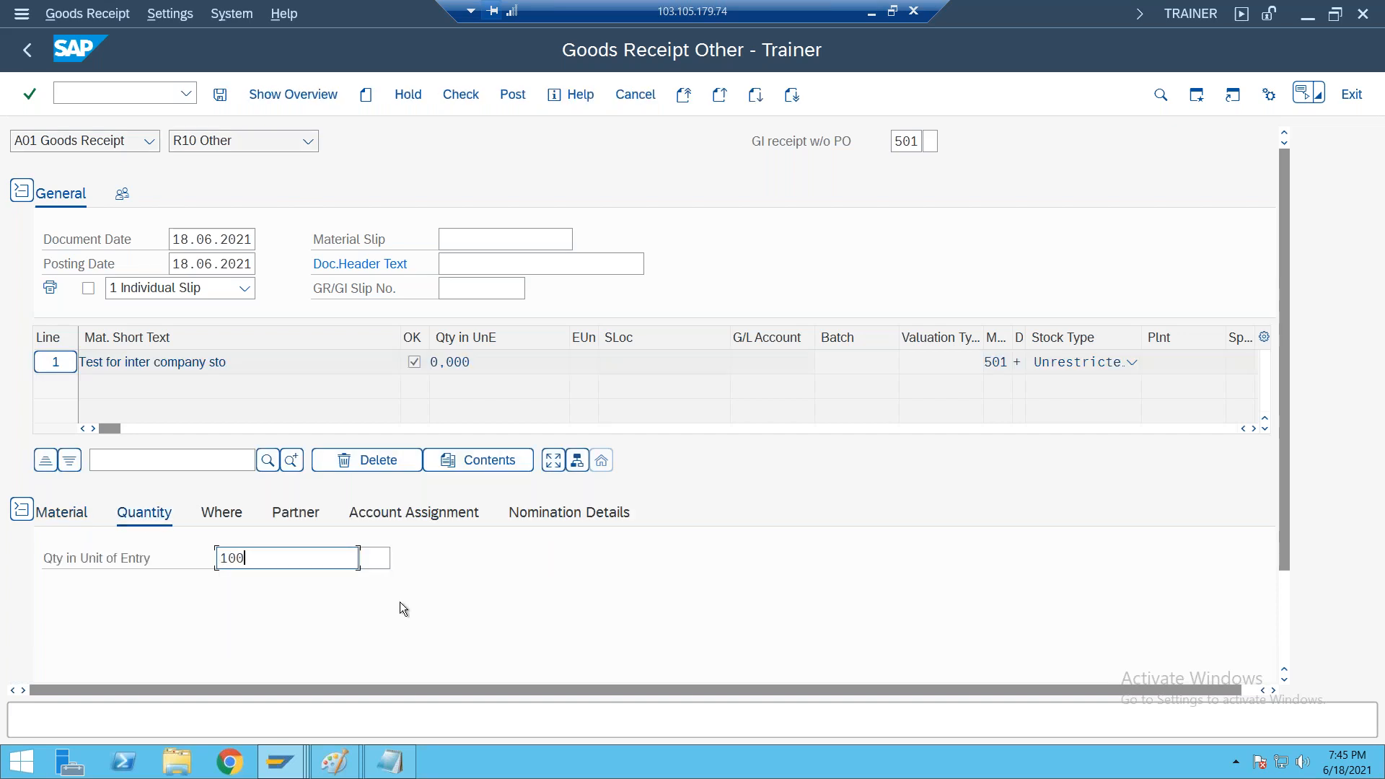
key("Return")
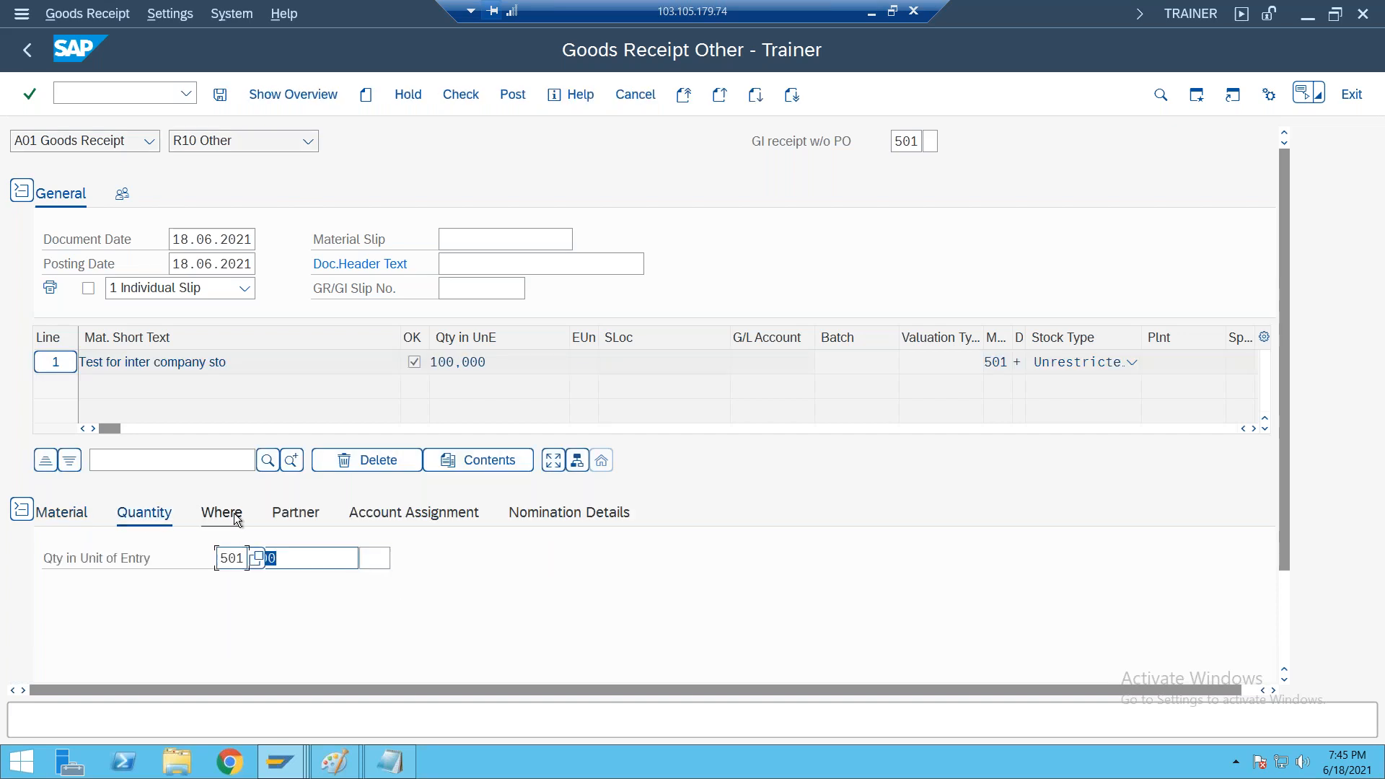
Set the receiving plant to 1000 and the storage location to 0001 for the goods receipt item
left_click(221, 513)
left_click(245, 612)
type("10000")
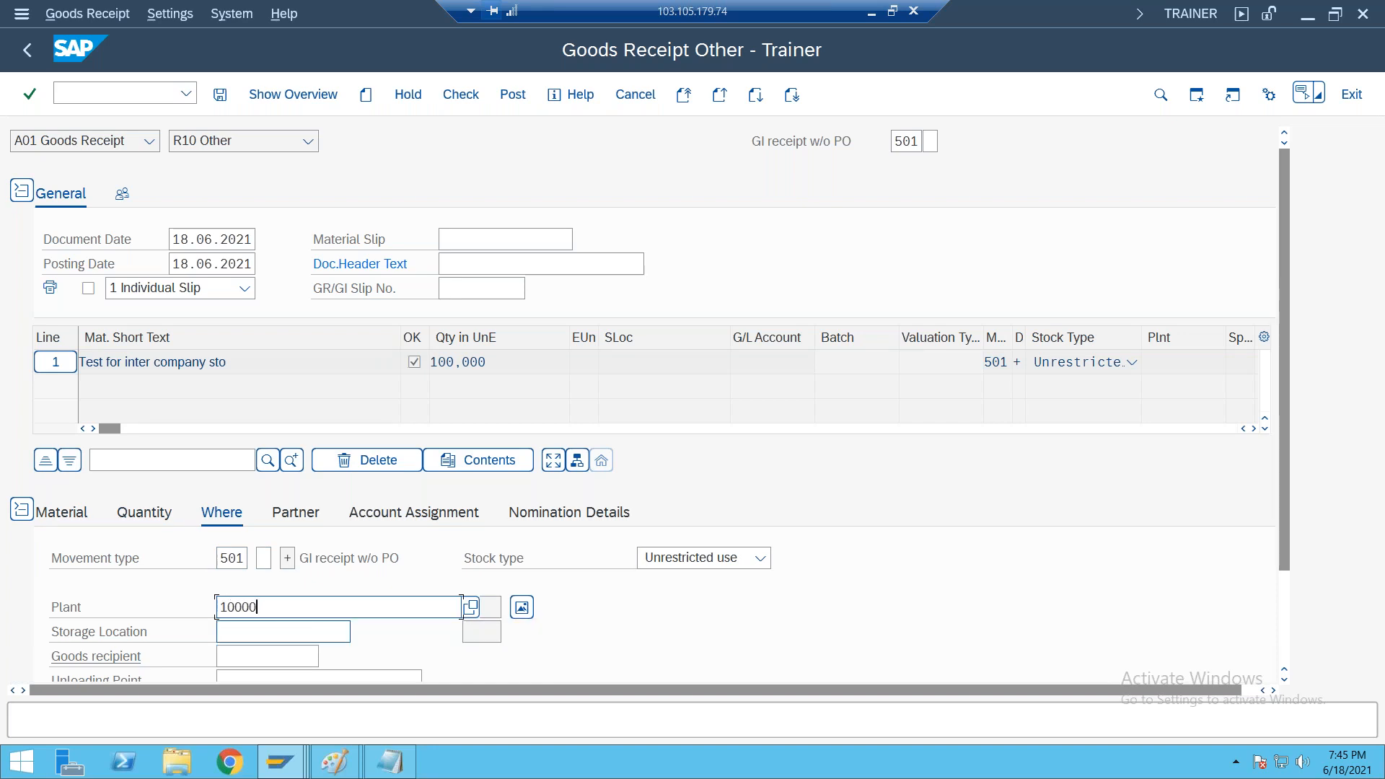
key("BackSpace")
left_click(263, 633)
type("0001")
key("Return")
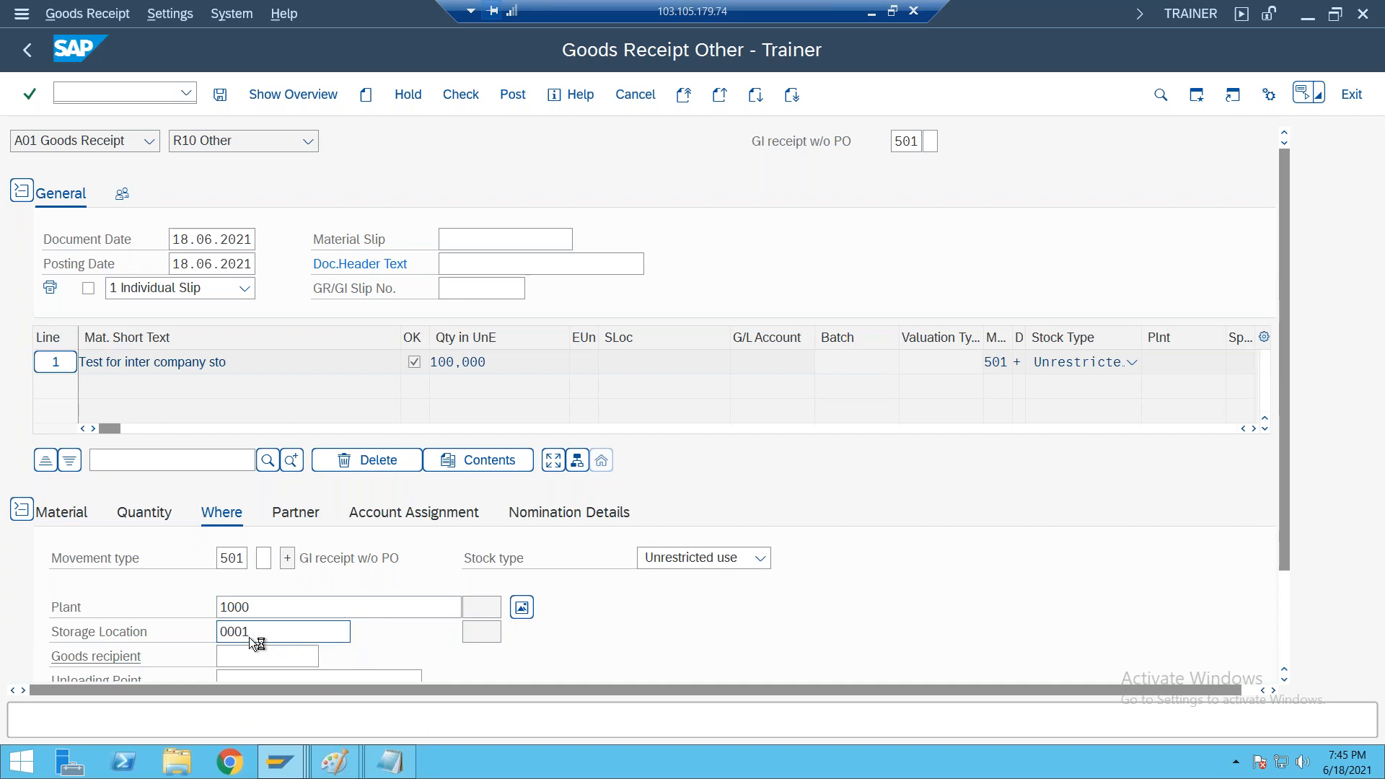
Enter vendor 1000 as the item's partner, check the goods receipt document and close the message log
left_click(301, 513)
type("1000")
key("Return")
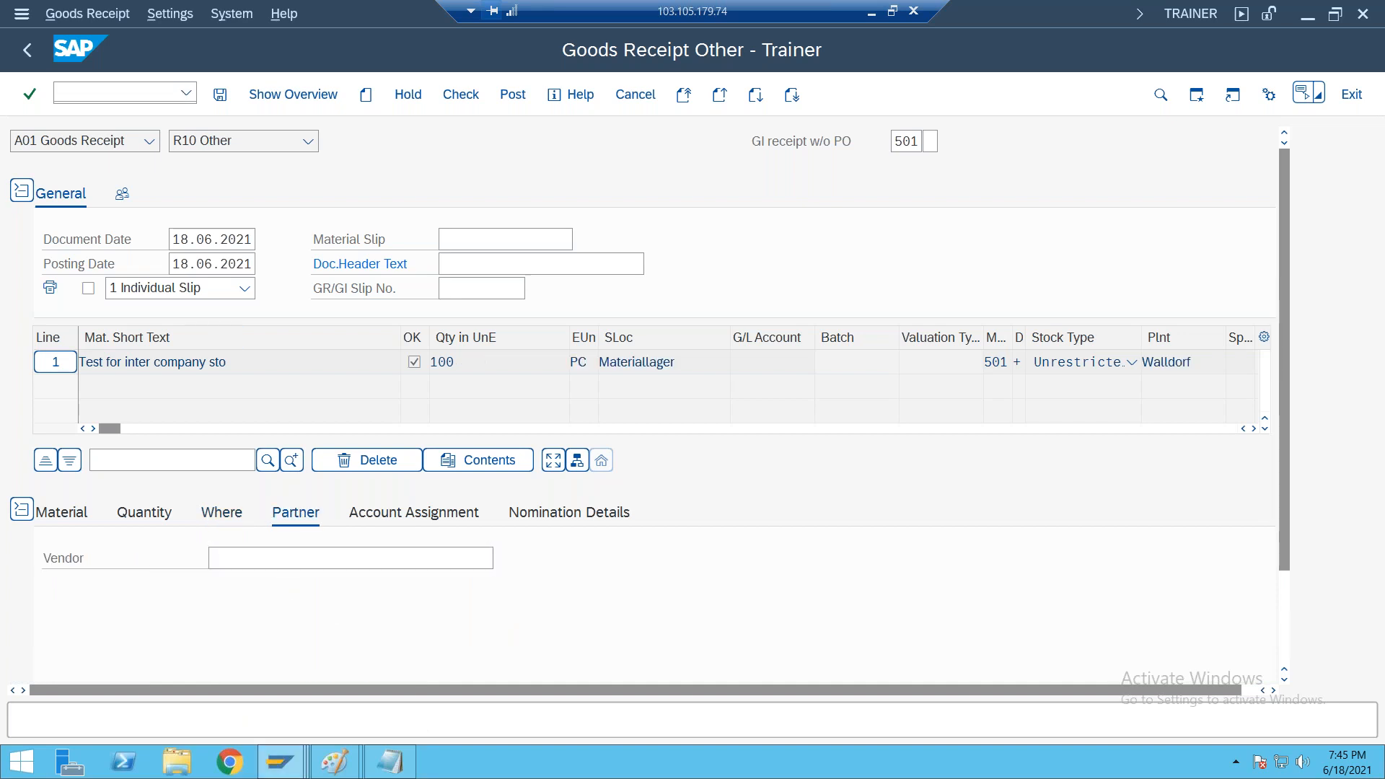
left_click(454, 94)
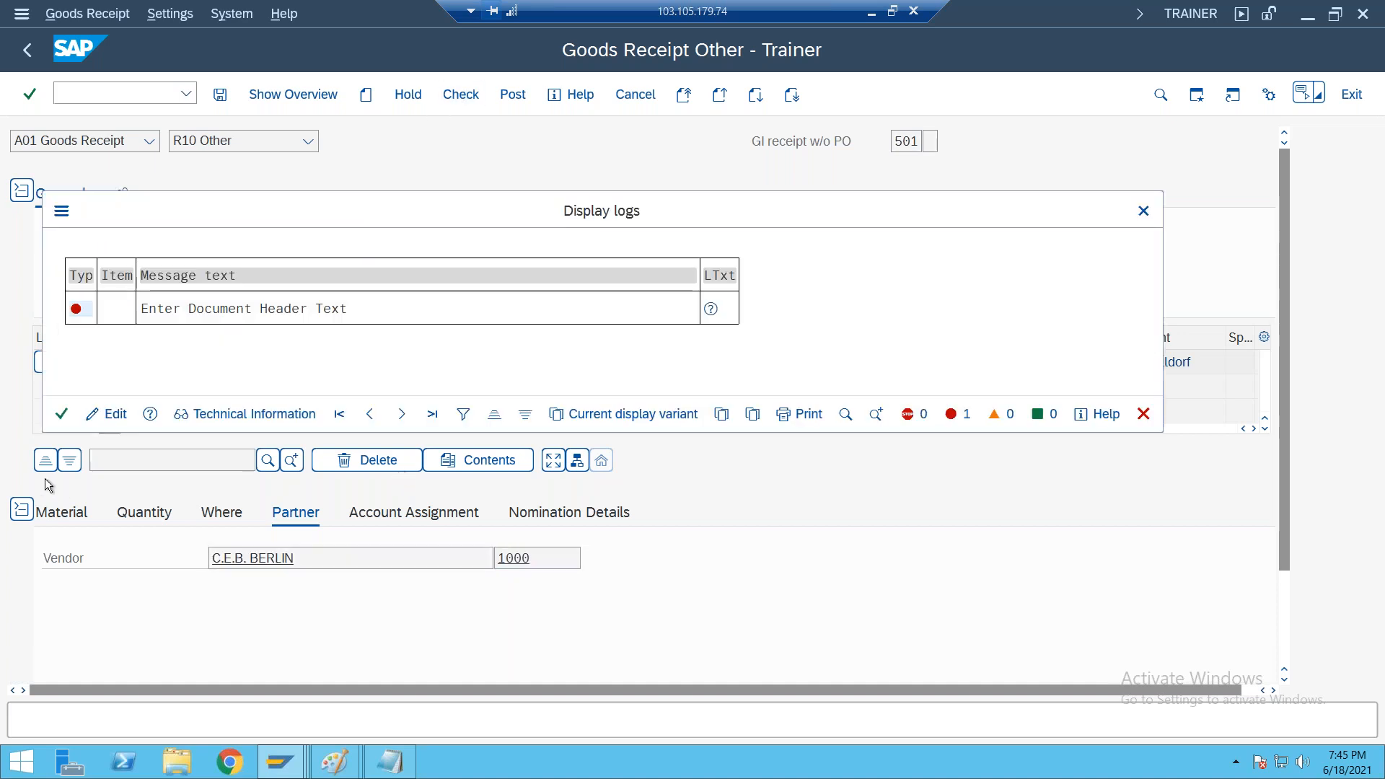
left_click(62, 414)
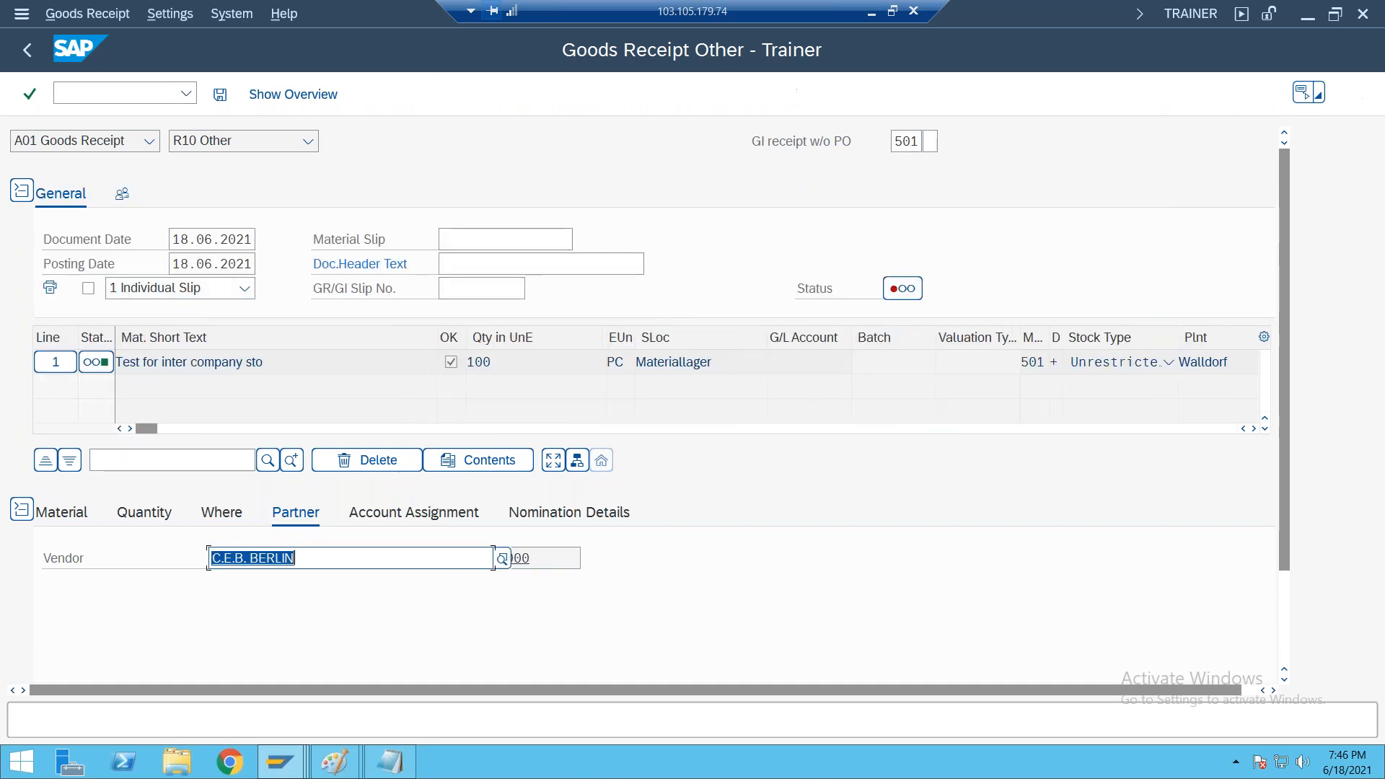
Enter "test for test" as the document header text, then recheck and post the goods receipt
left_click(463, 266)
type("TE")
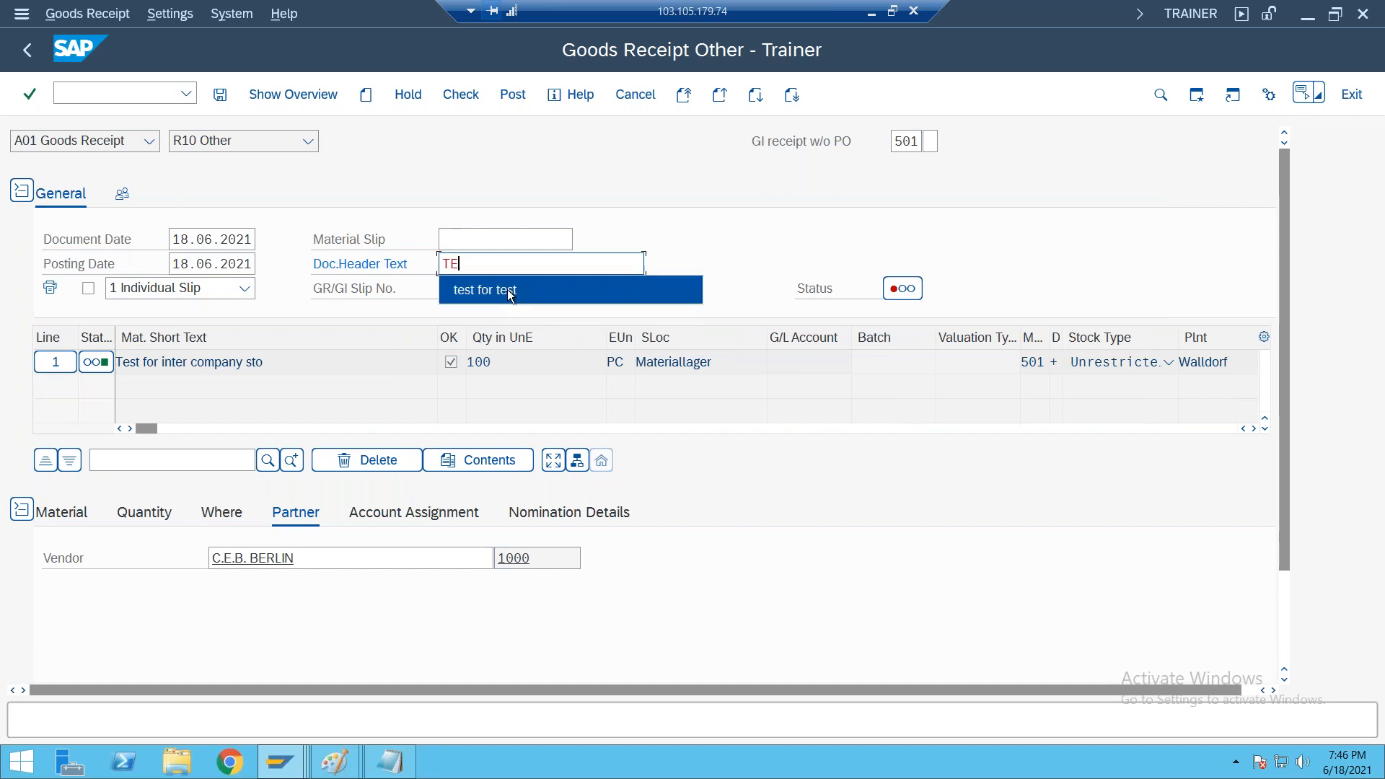
left_click(510, 296)
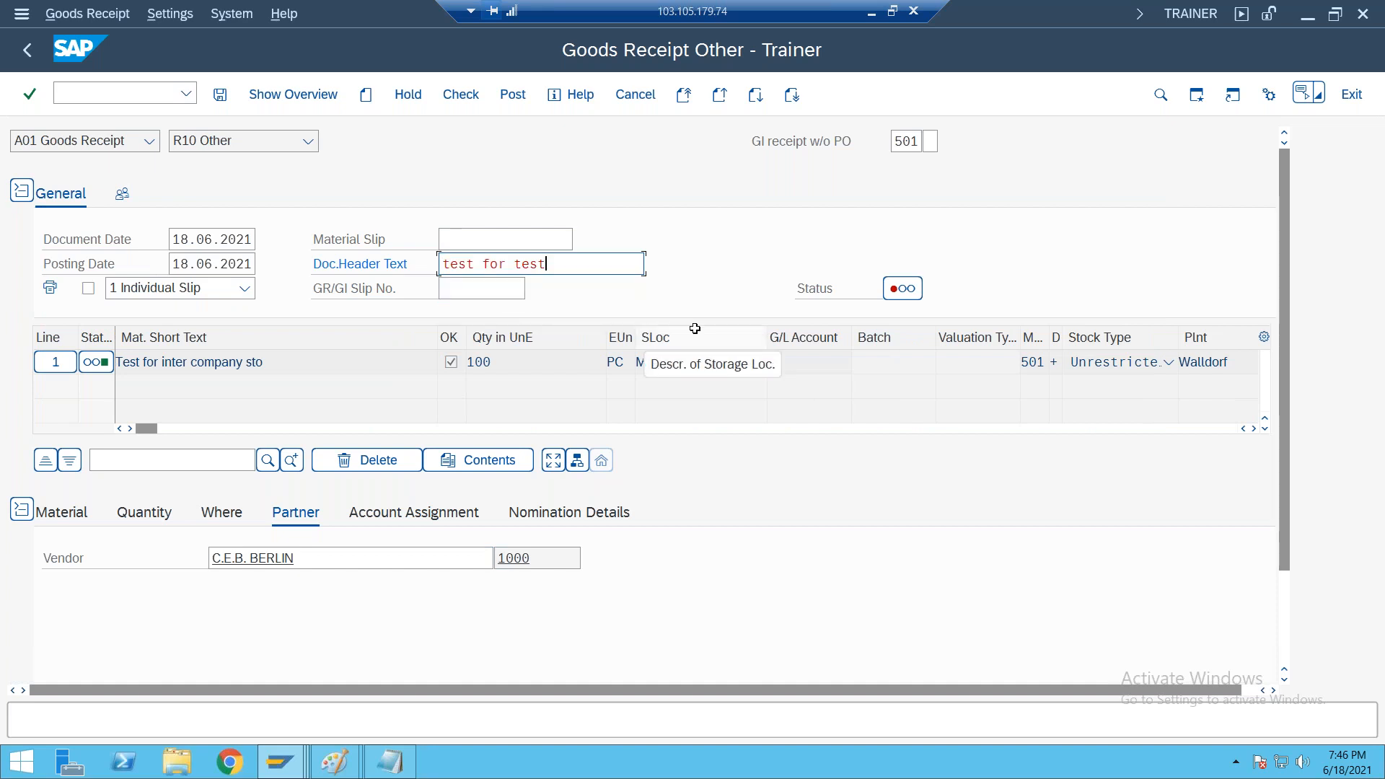
key("Return")
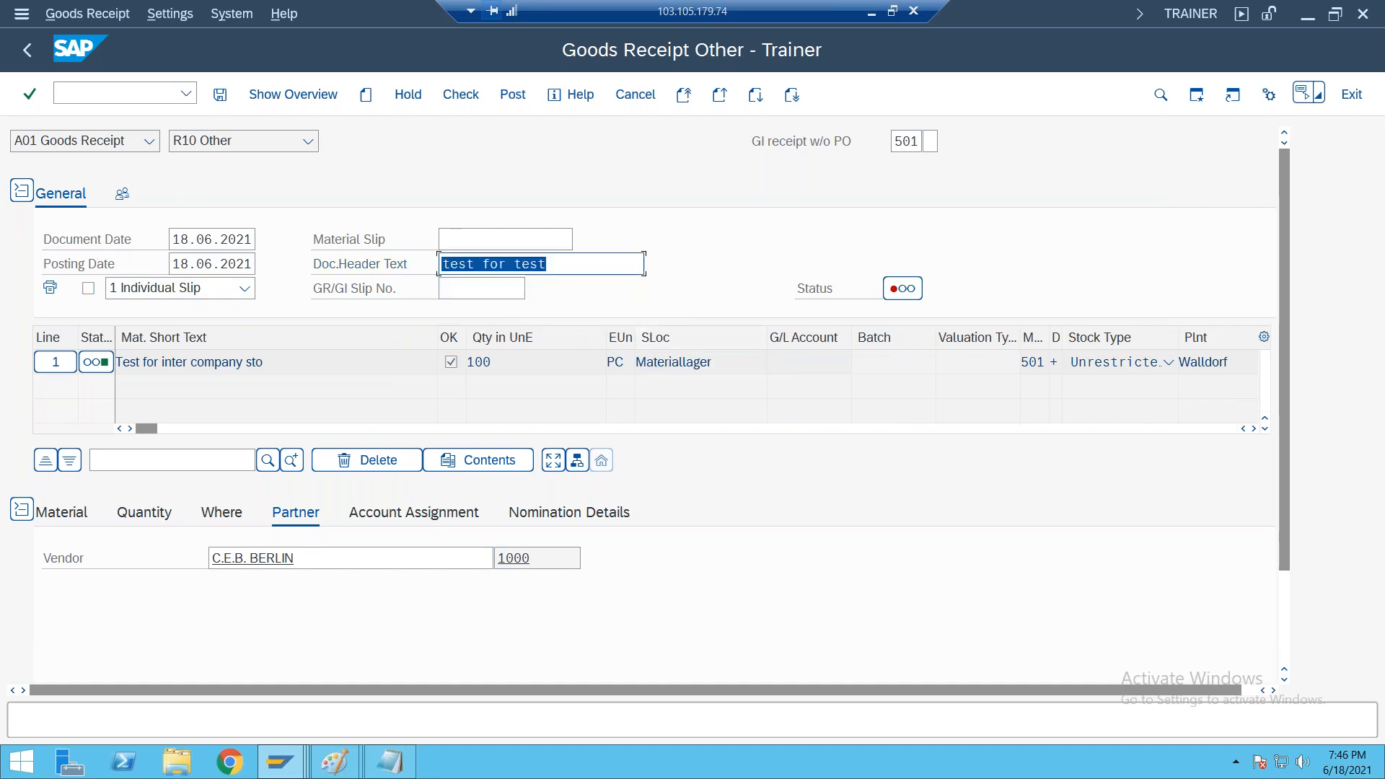
left_click(471, 99)
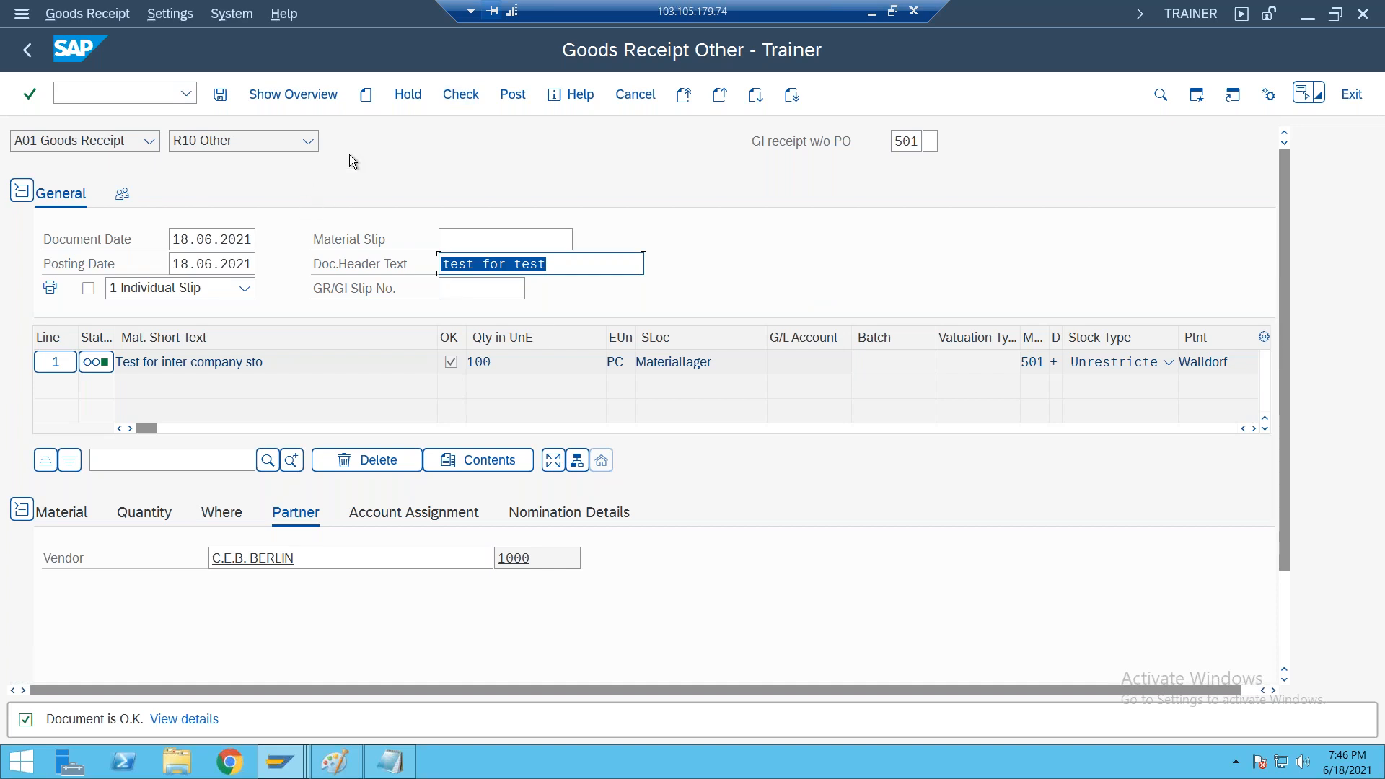
left_click(513, 94)
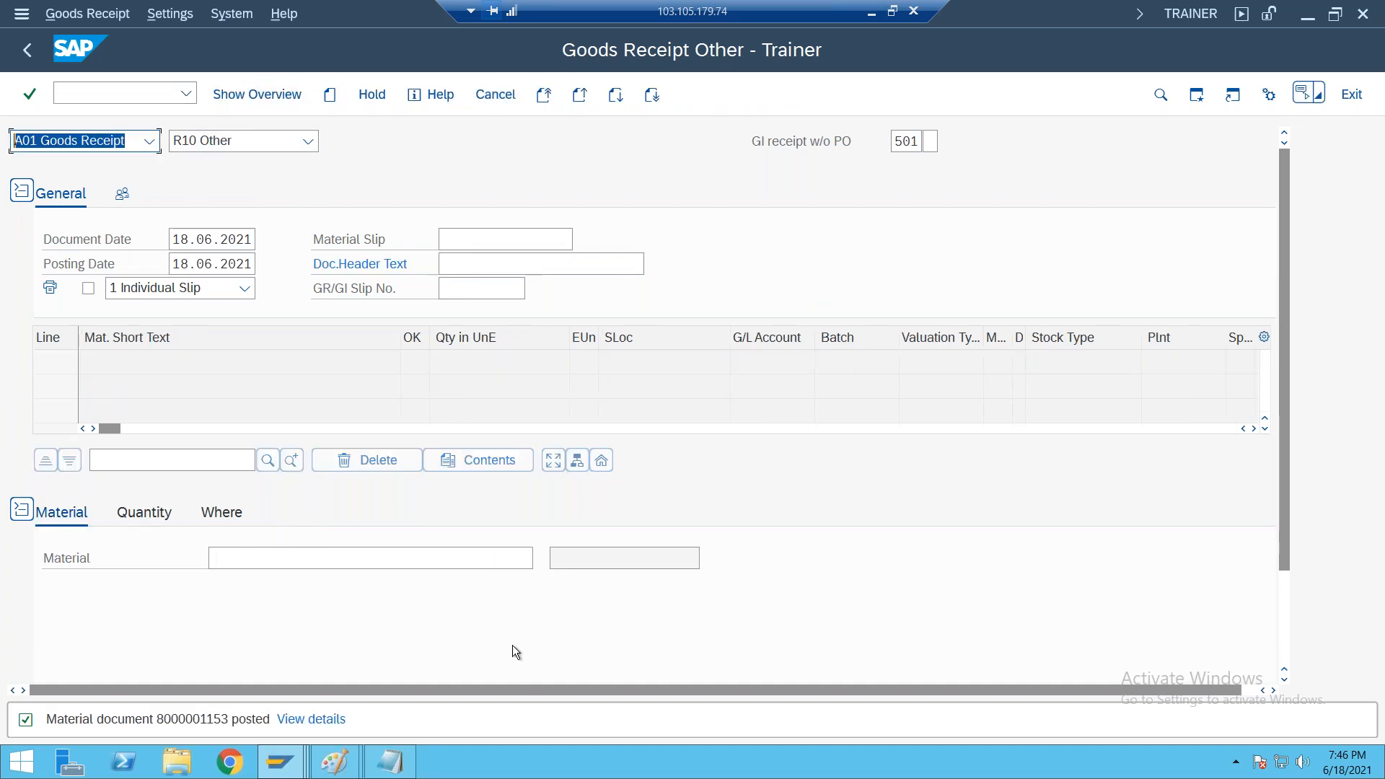
Switch to the open Work Processes session and return it to the SAP Easy Access screen without logging off
mouse_move(285, 768)
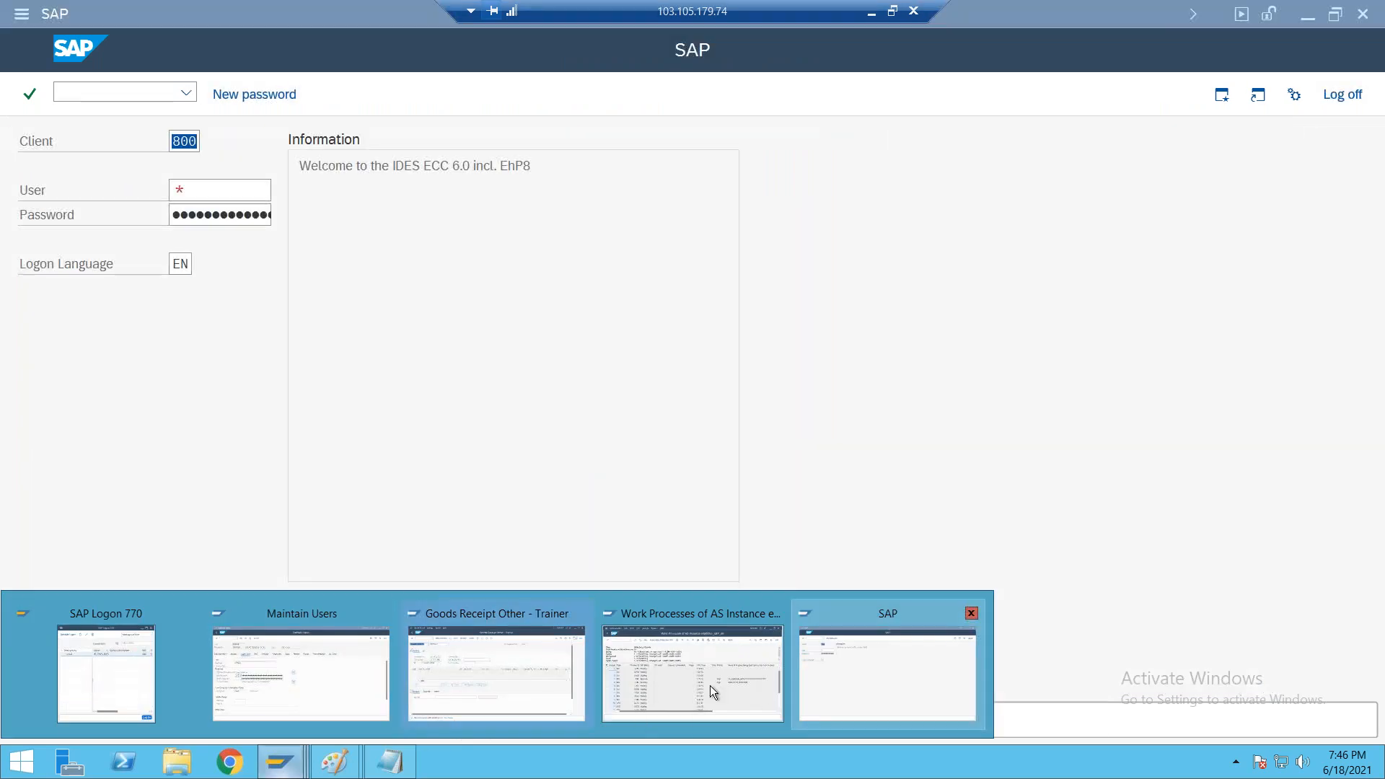
left_click(709, 685)
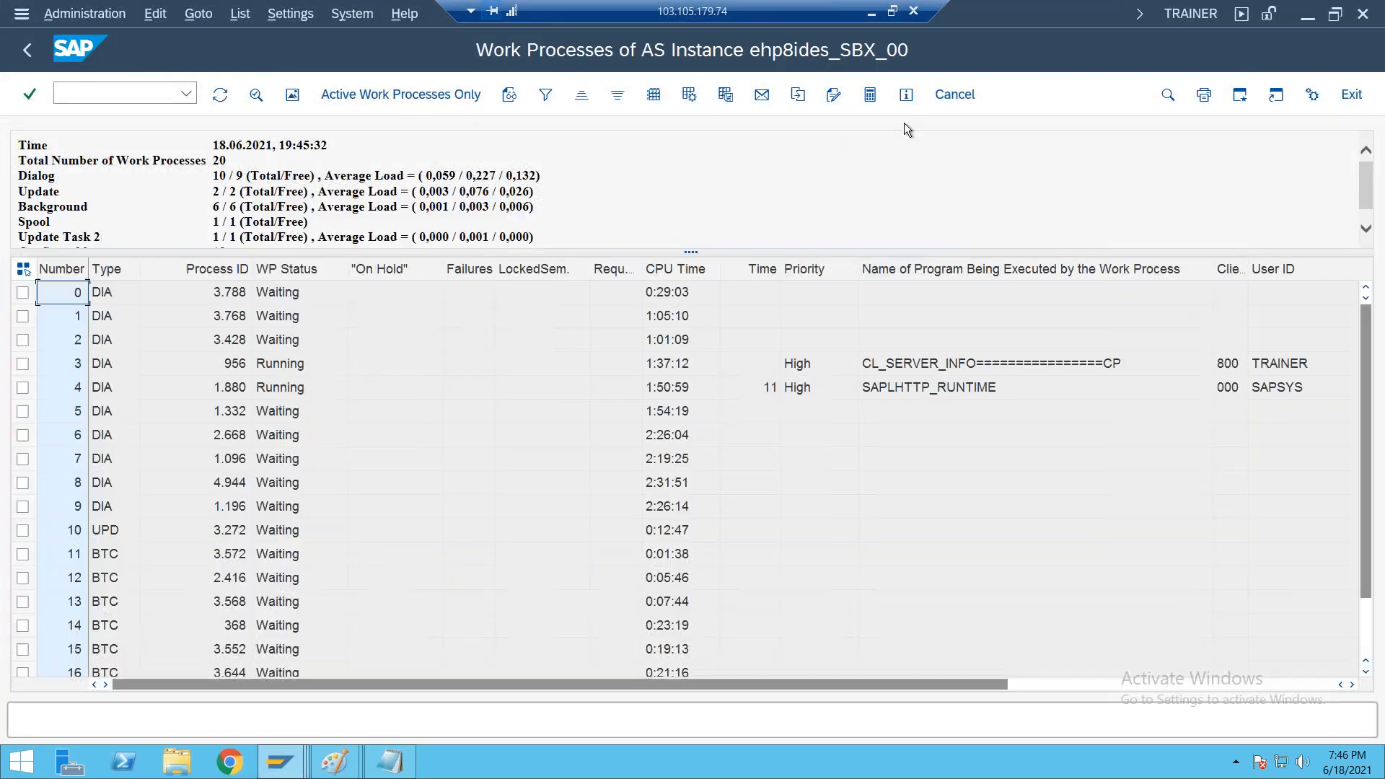
left_click(1363, 15)
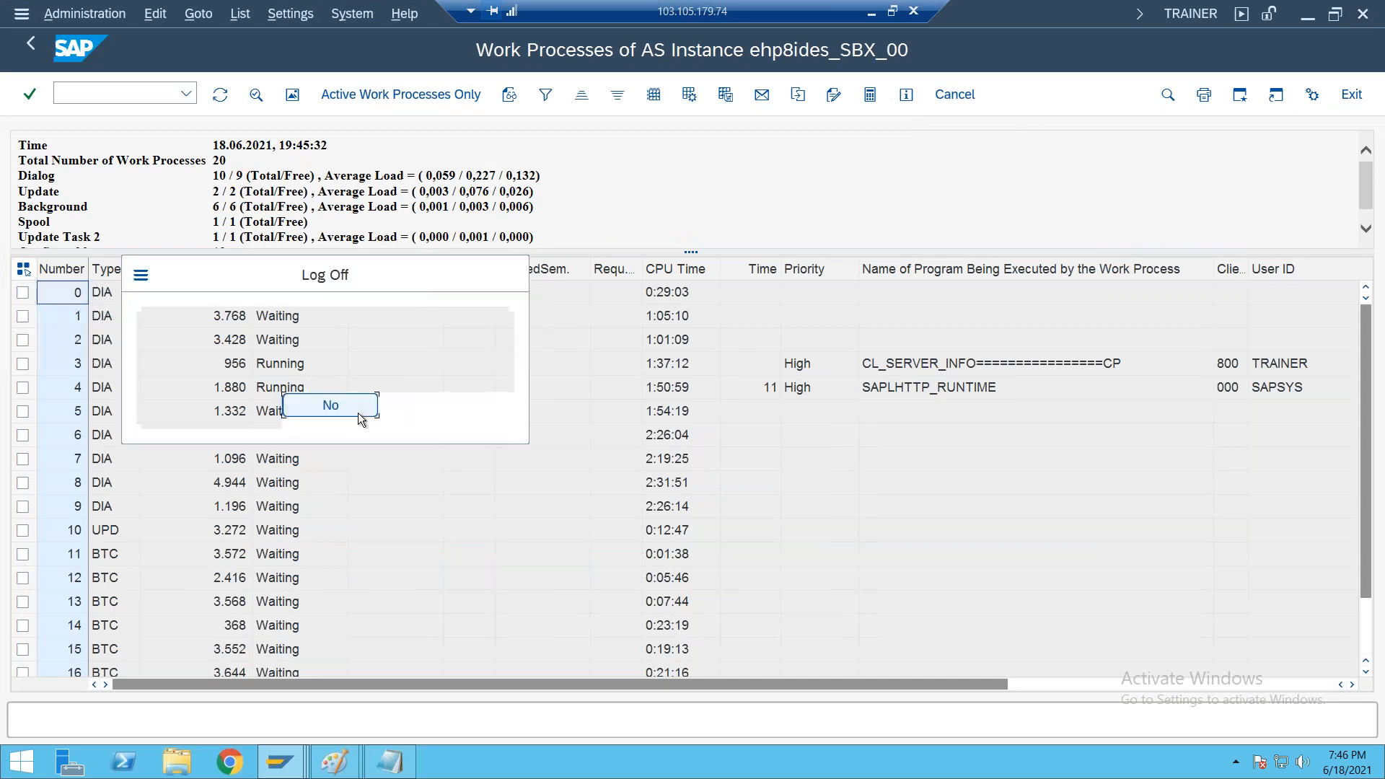
left_click(336, 407)
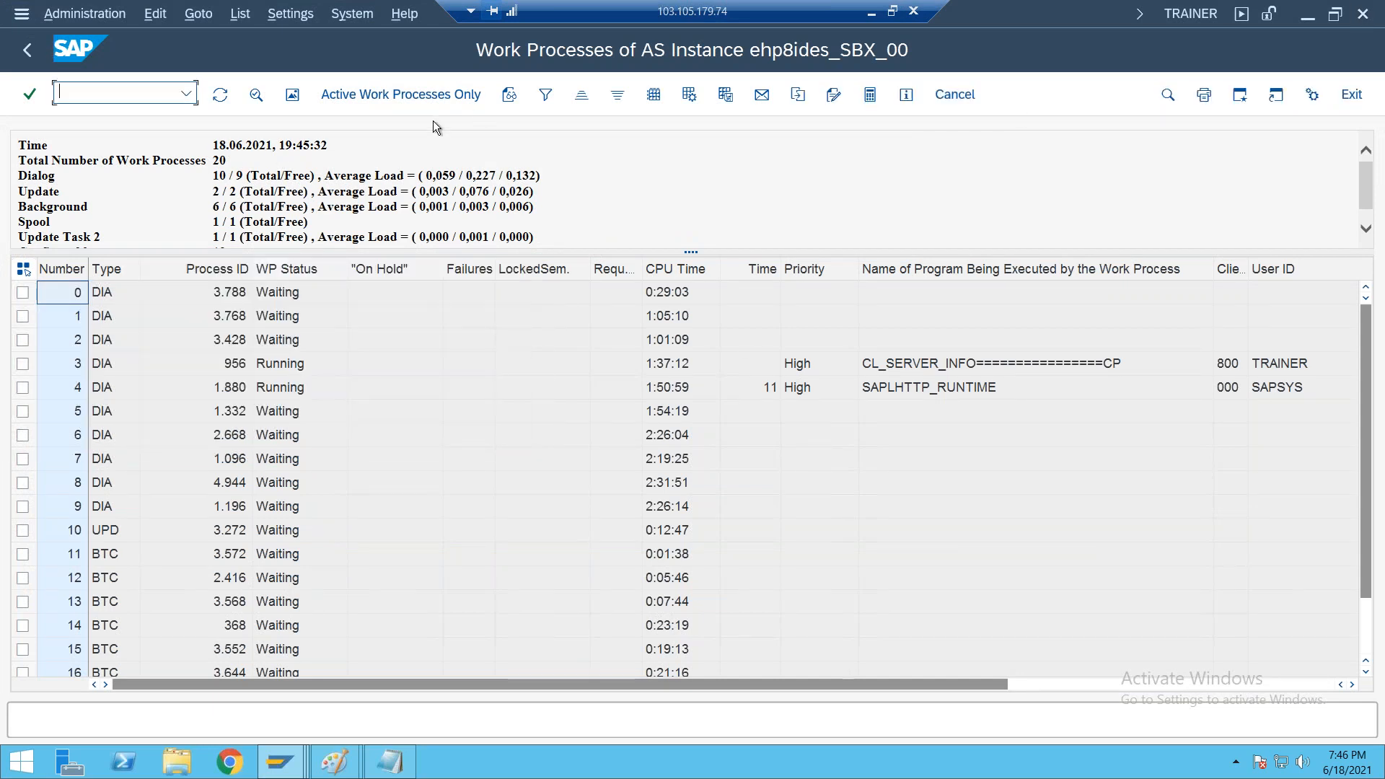
left_click(26, 50)
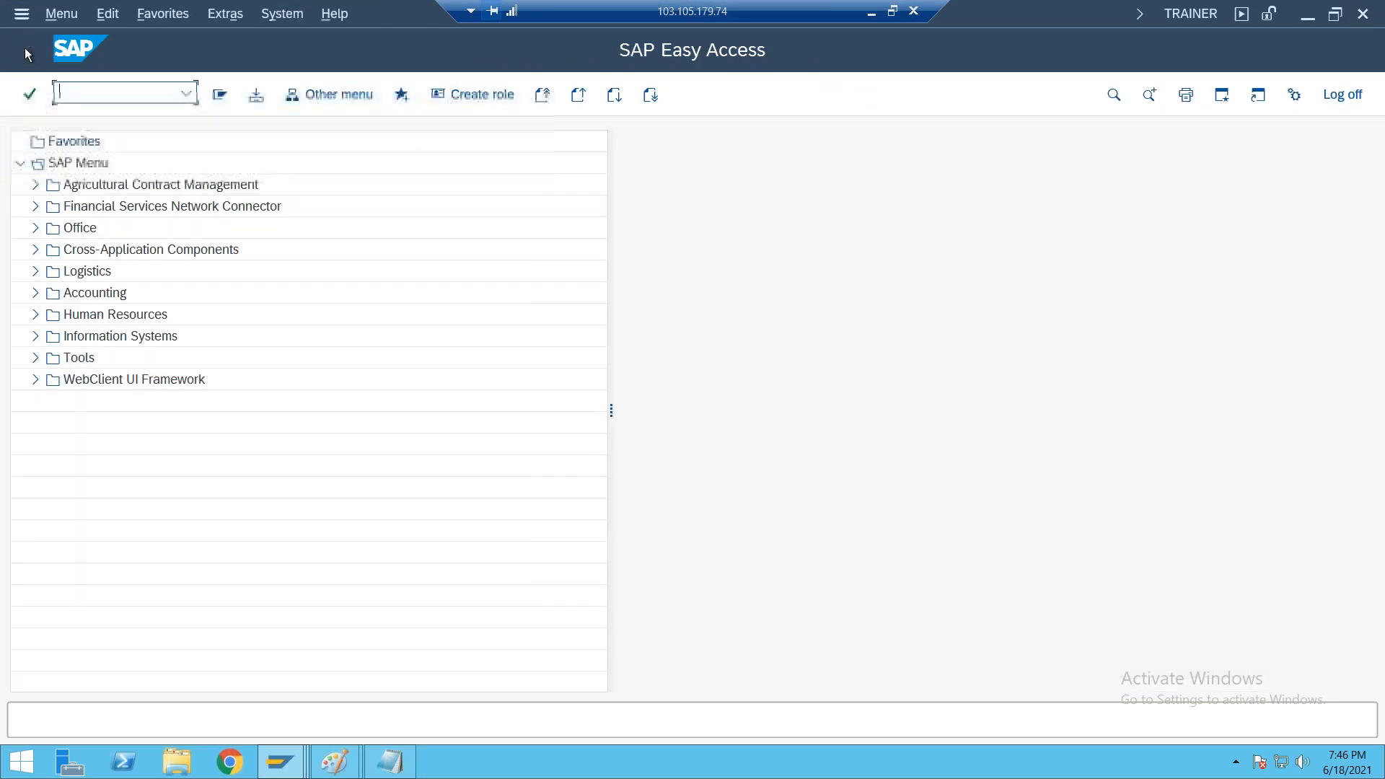
Run the MMBE stock overview for material 50066980 and examine its unrestricted stock in plant 1000, storage location 0001
type("MMBE")
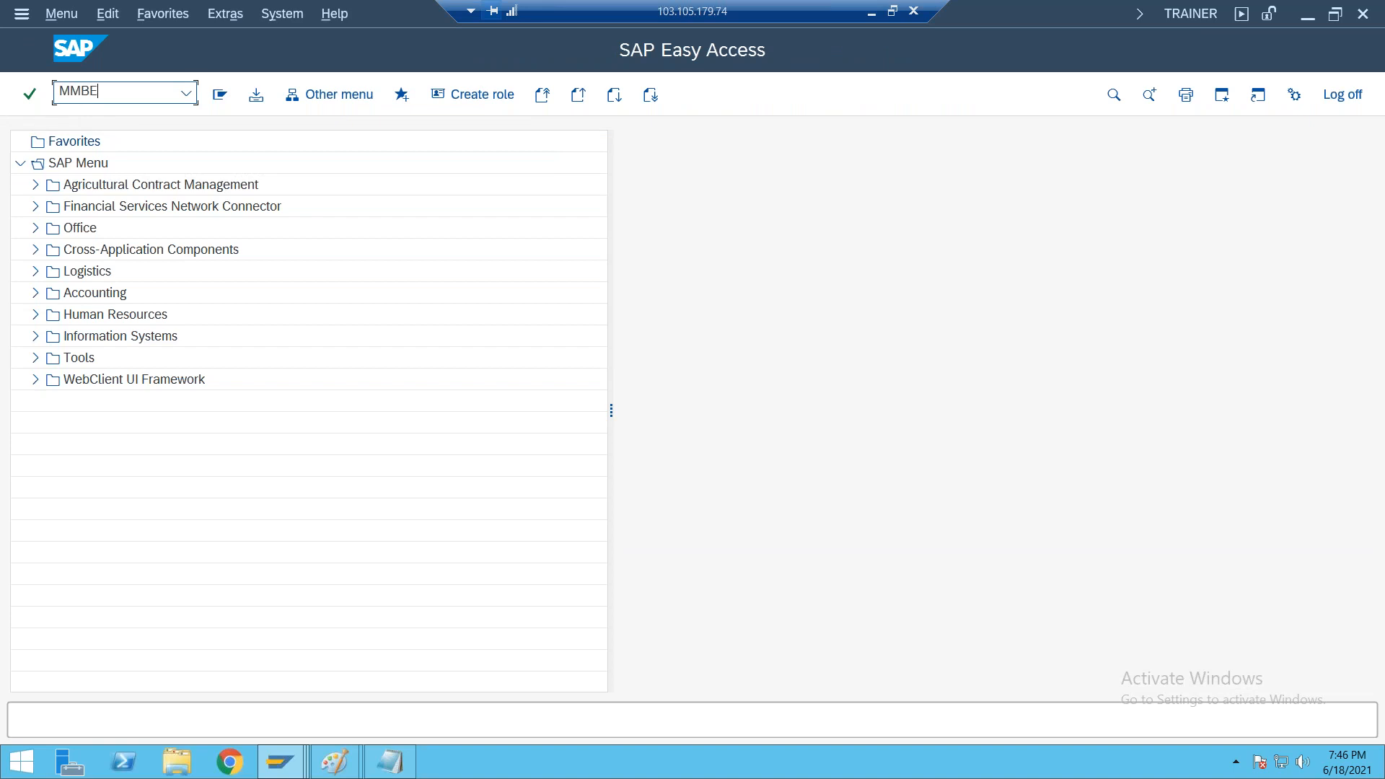
key("Return")
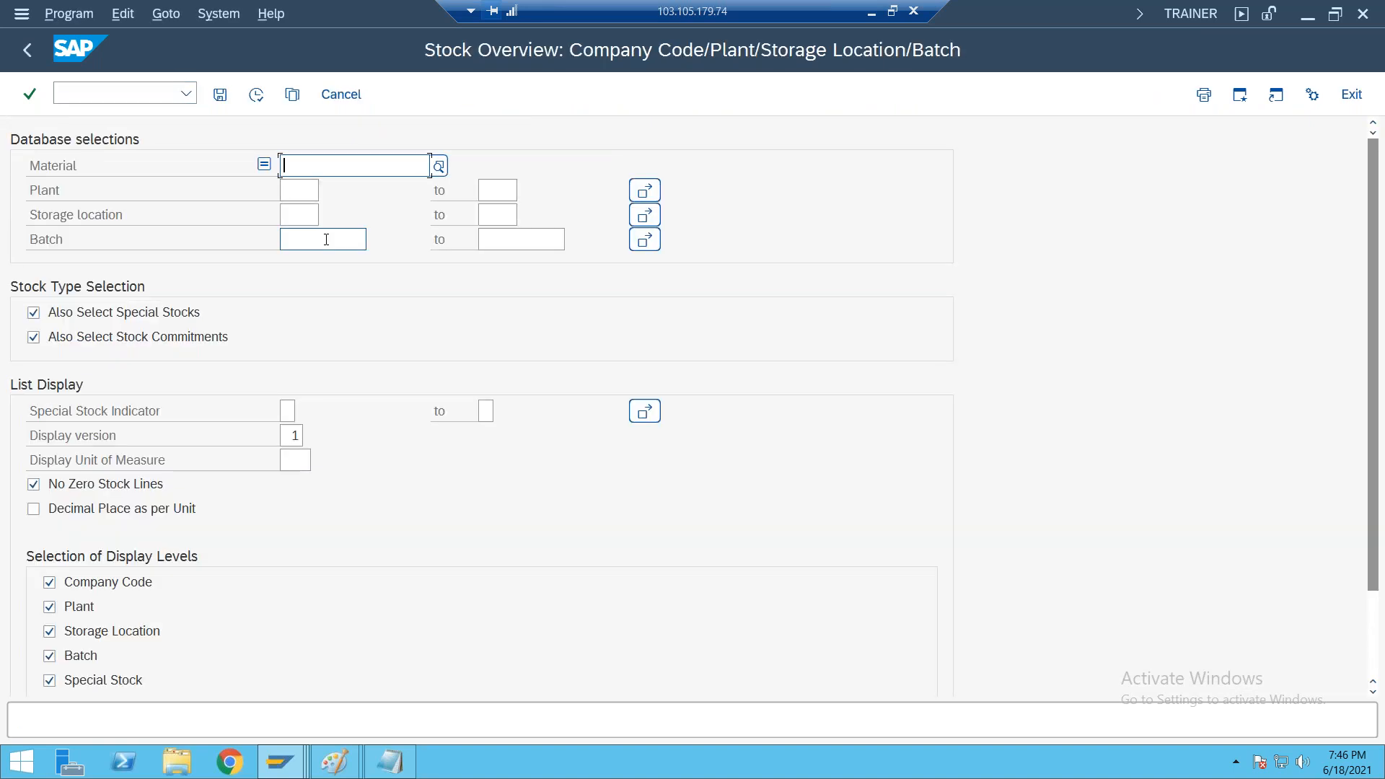
type("50066980")
left_click(257, 94)
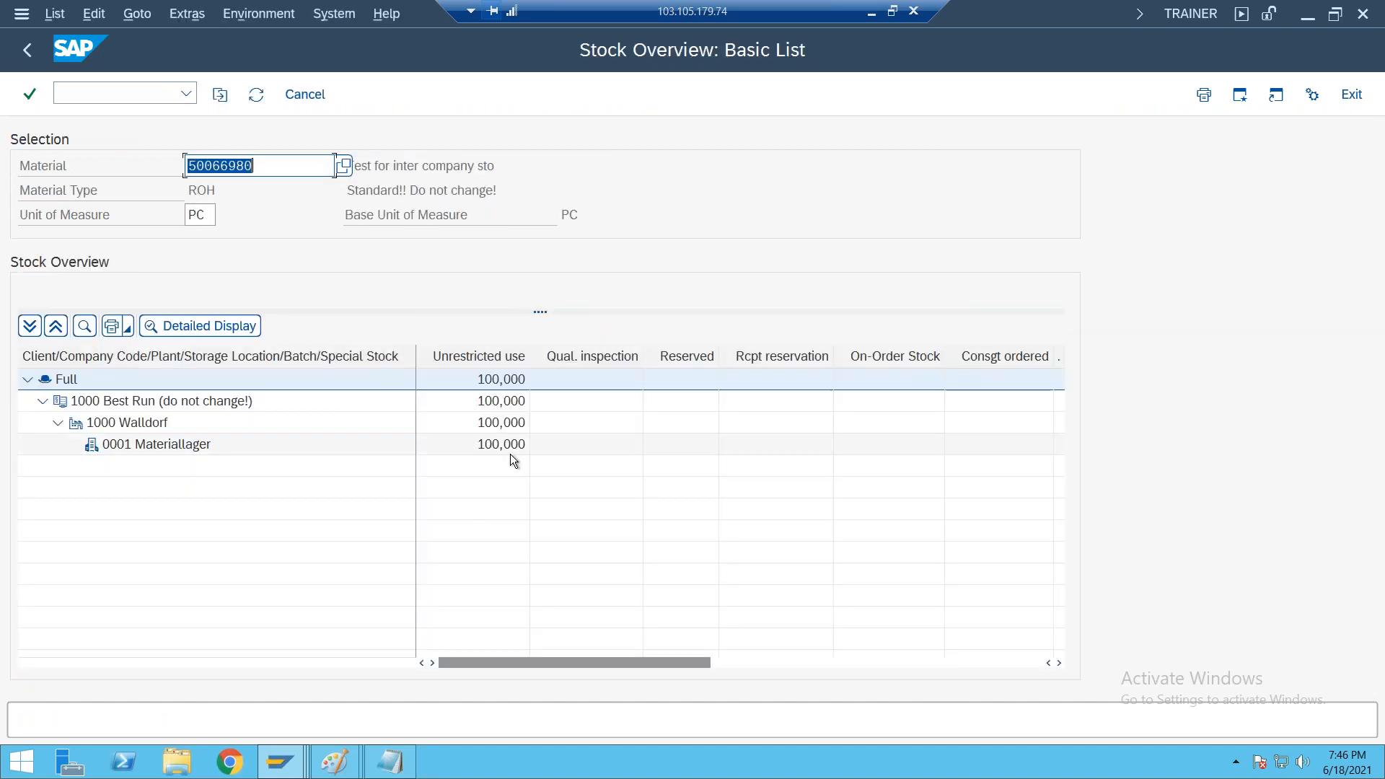
left_click(509, 449)
left_click(450, 160)
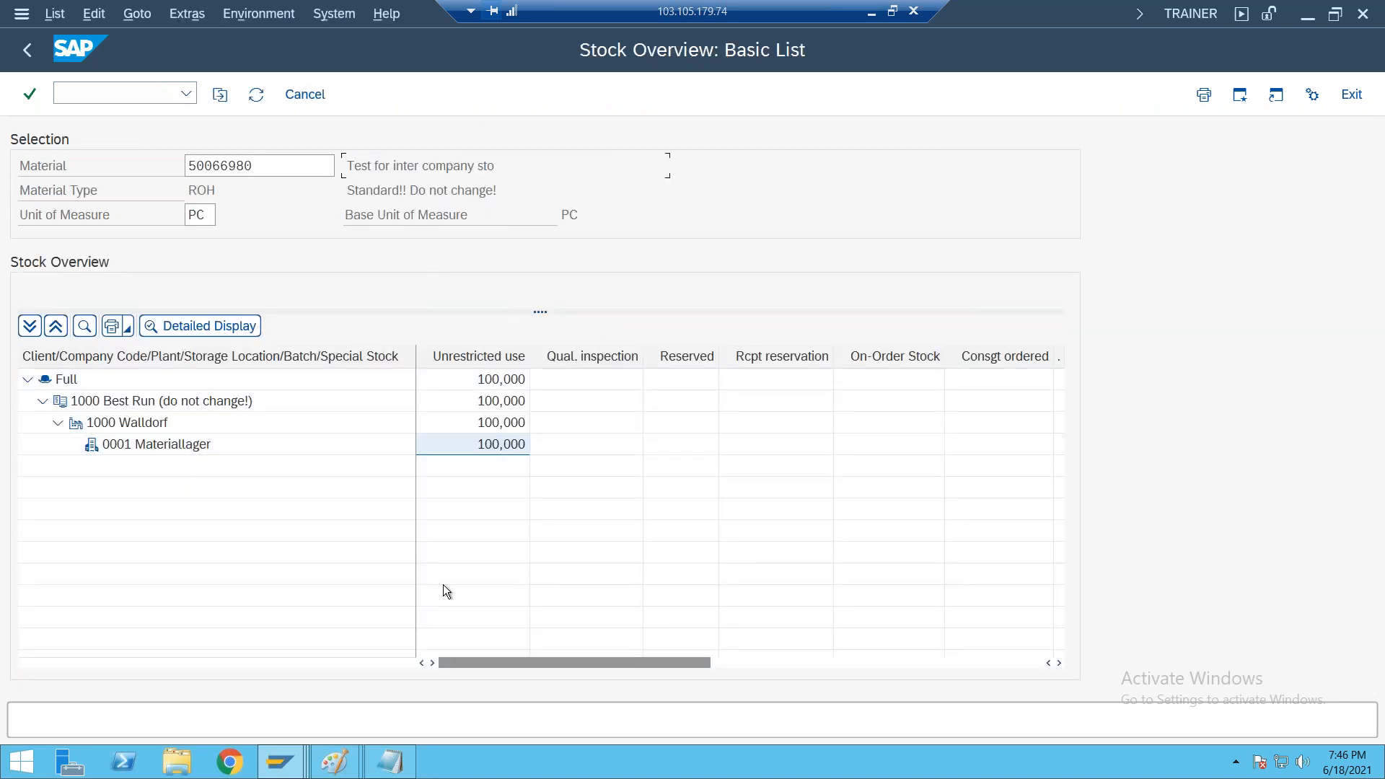
left_click(684, 513)
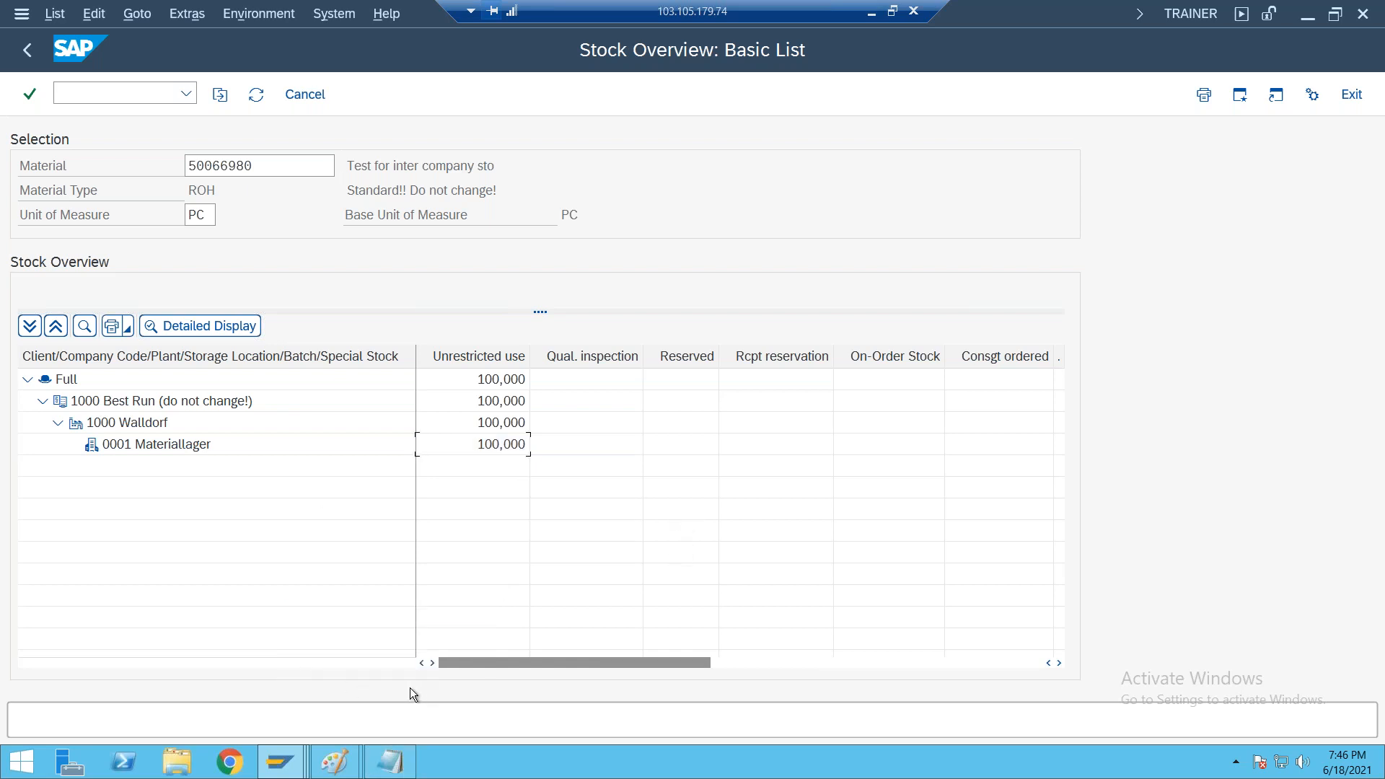
Glance at the STO notes, switch to the open Goods Receipt session and return it to SAP Easy Access
left_click(871, 13)
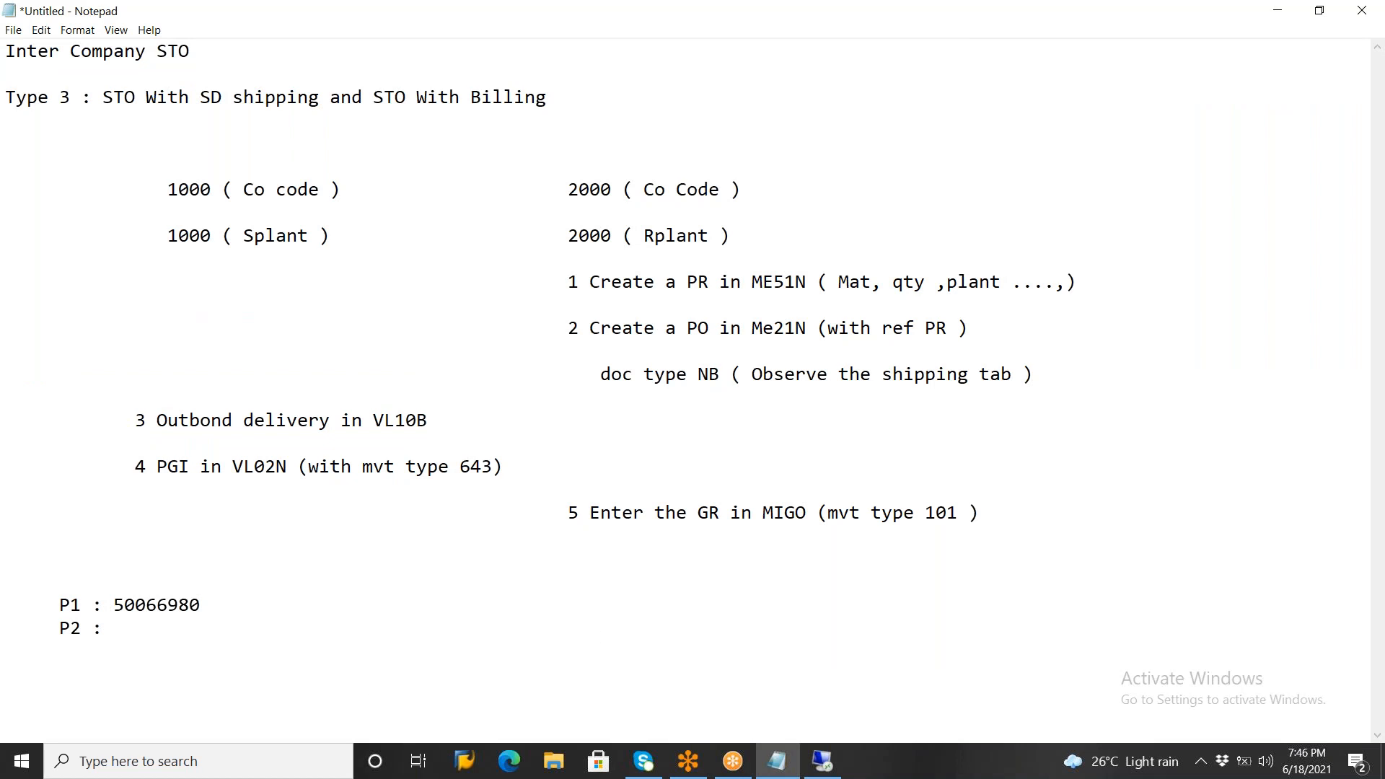
left_click(825, 763)
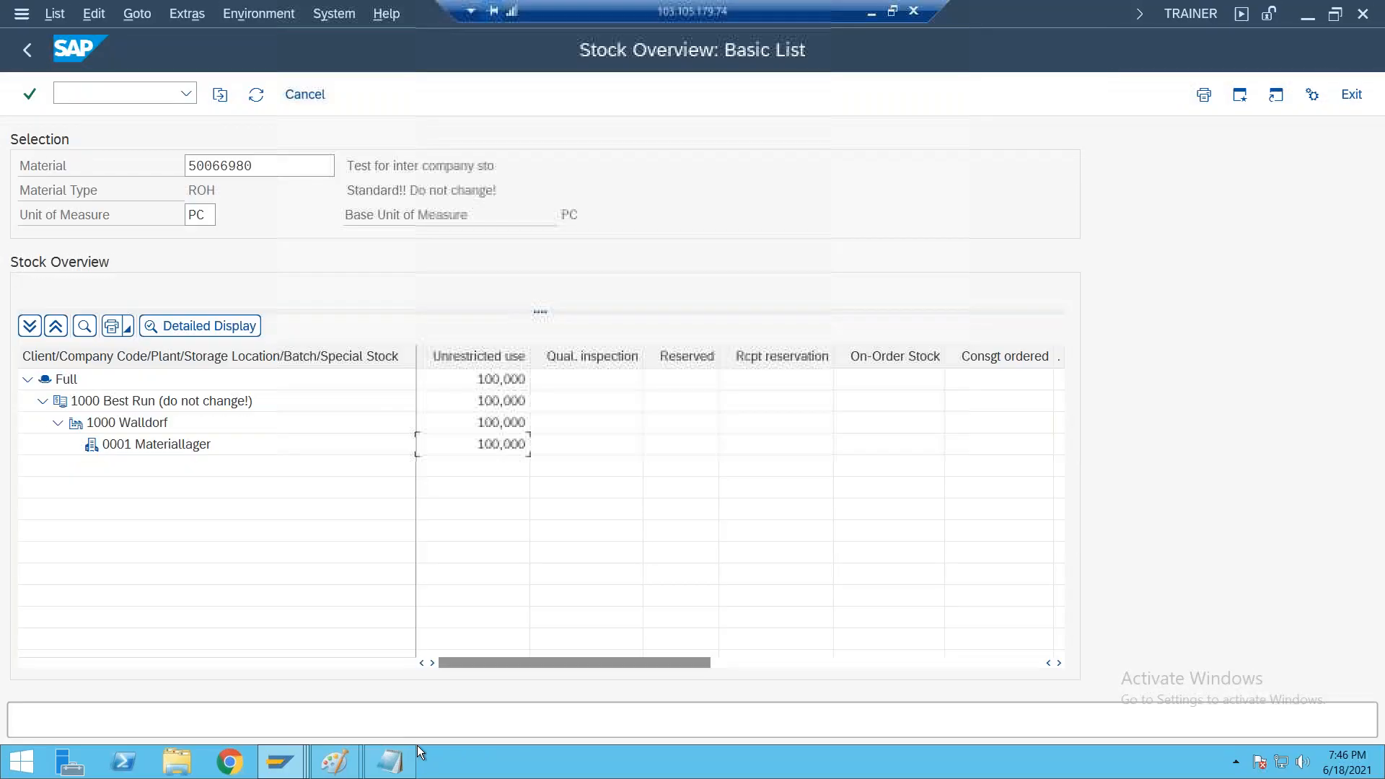
mouse_move(278, 764)
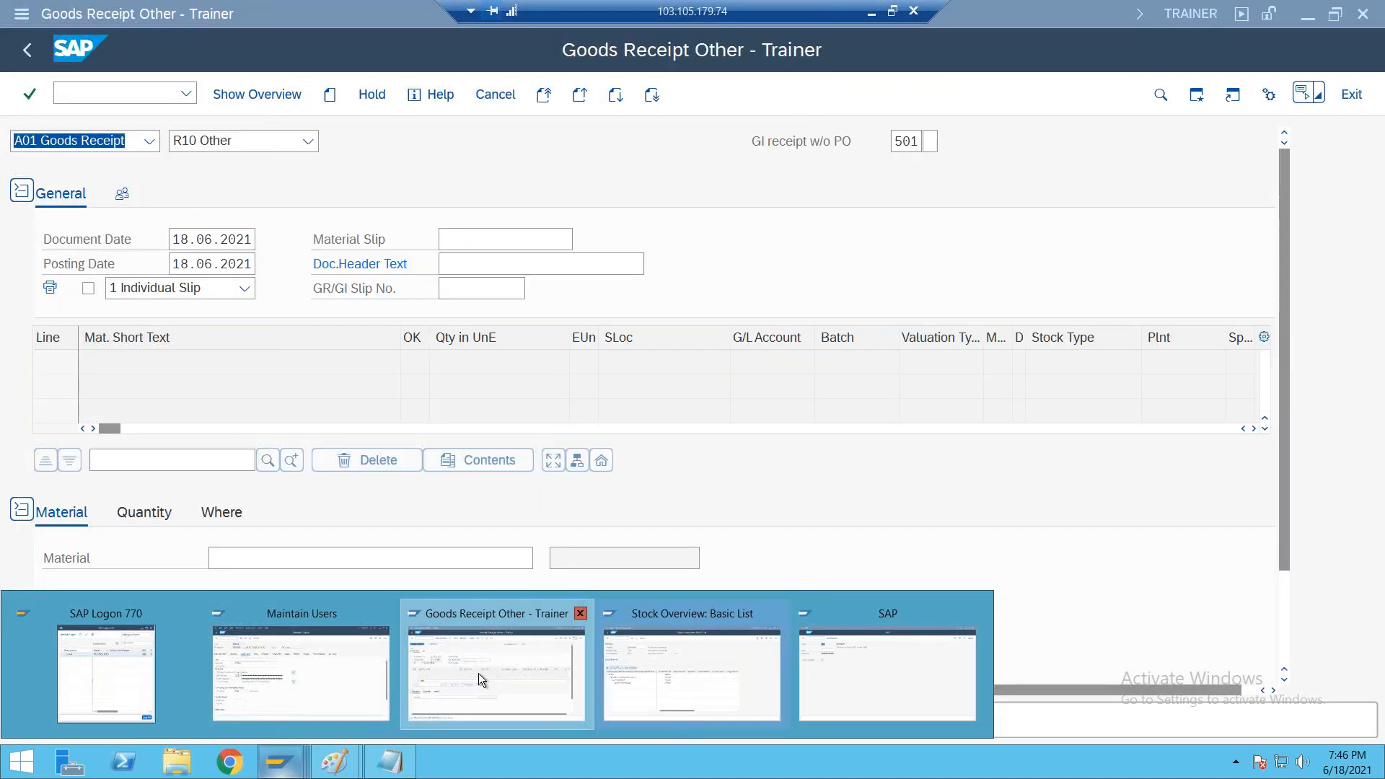
left_click(479, 673)
left_click(26, 52)
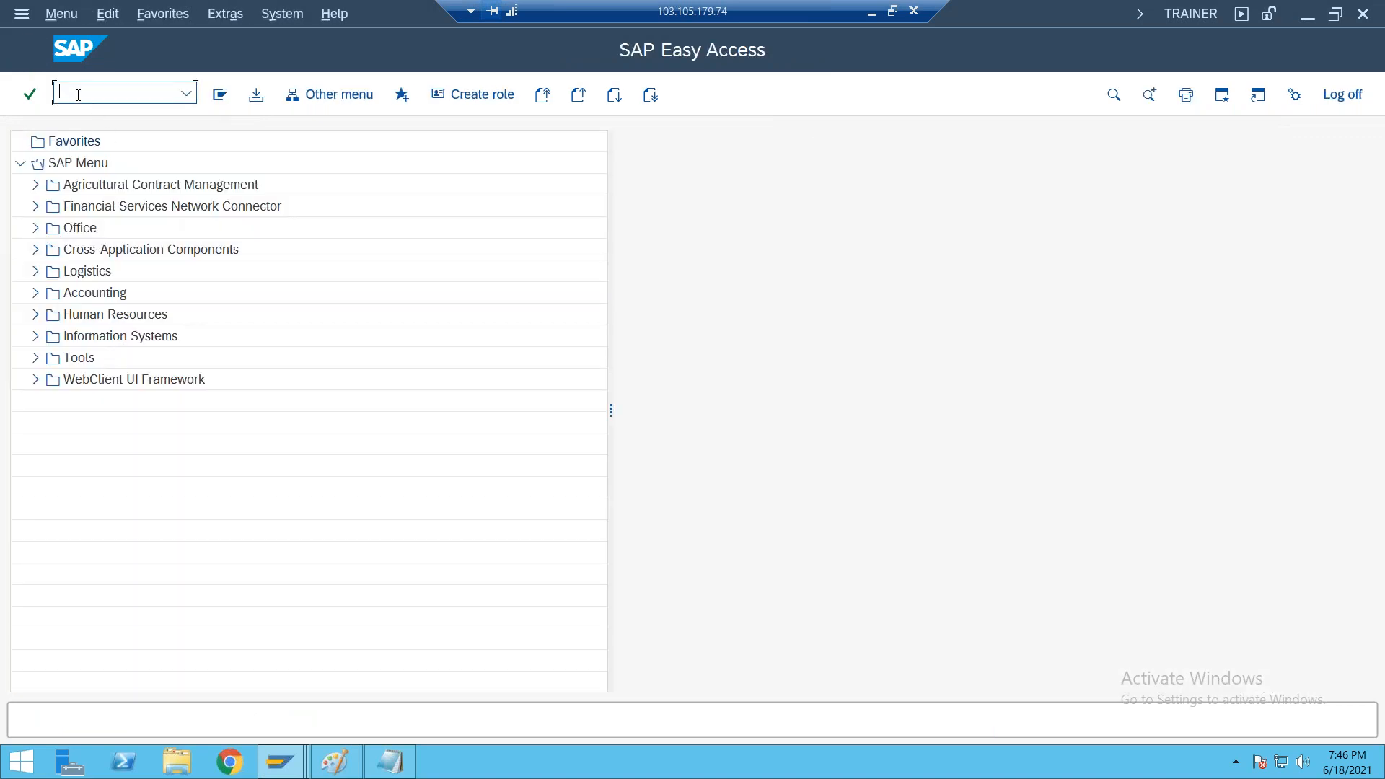
Review the purchase order step in the Notepad outline and start transaction ME21N in the remote SAP session
left_click(871, 12)
left_click_drag(585, 329, 904, 341)
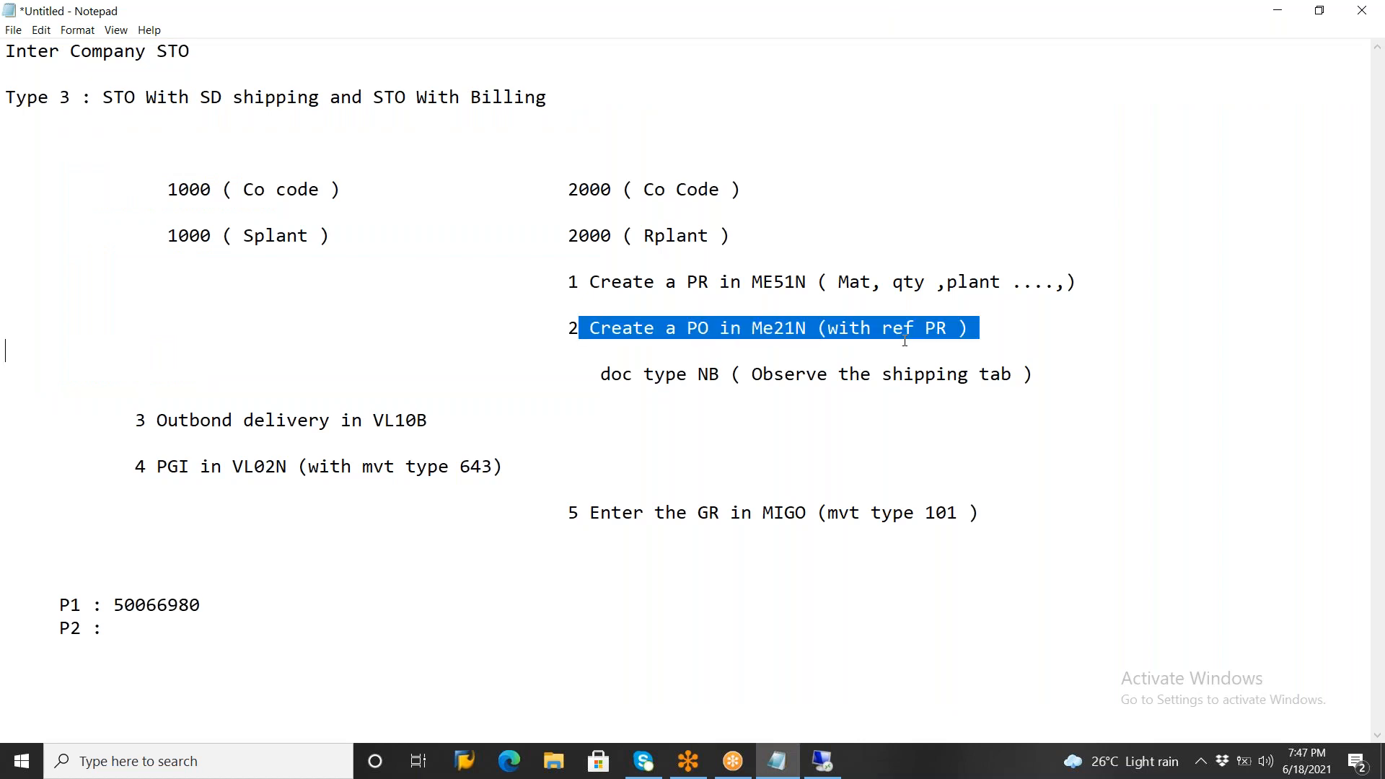
left_click(822, 761)
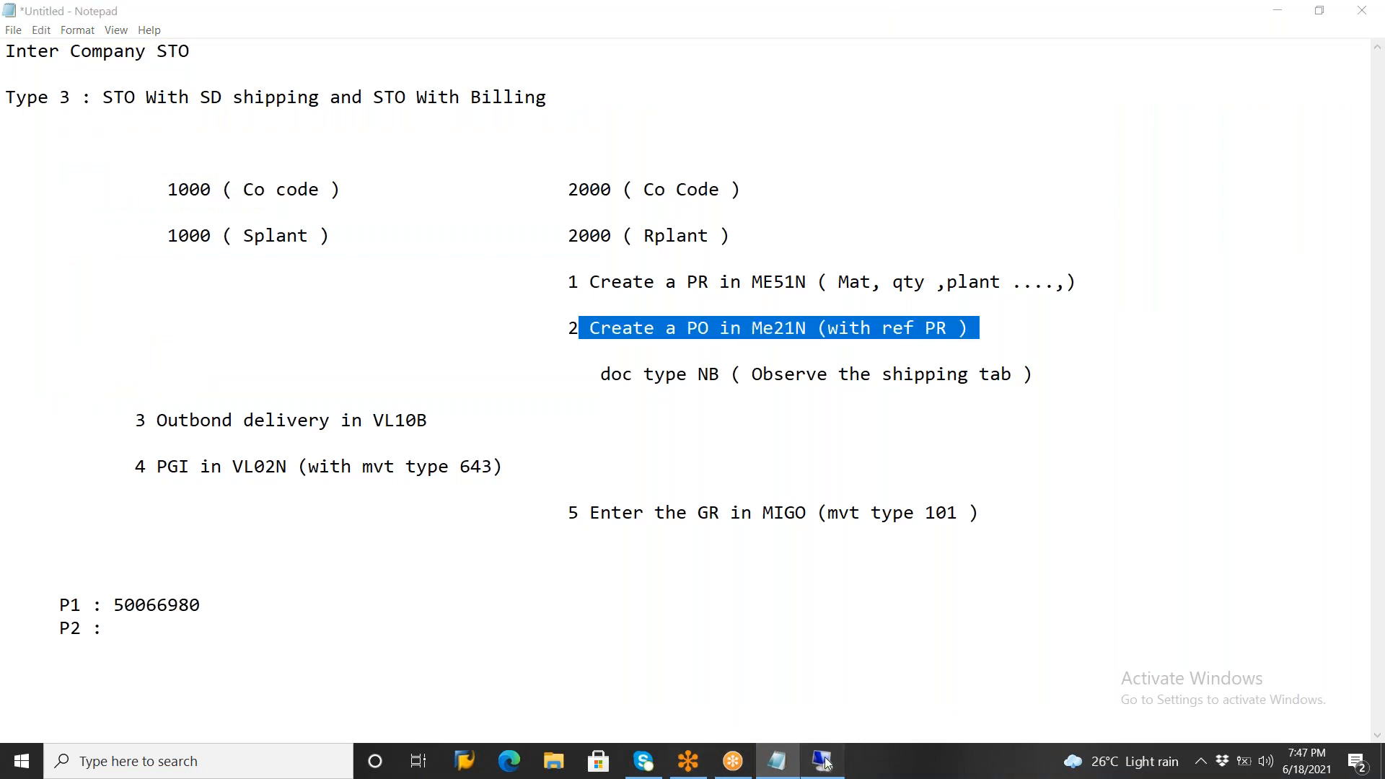
type("ME21N")
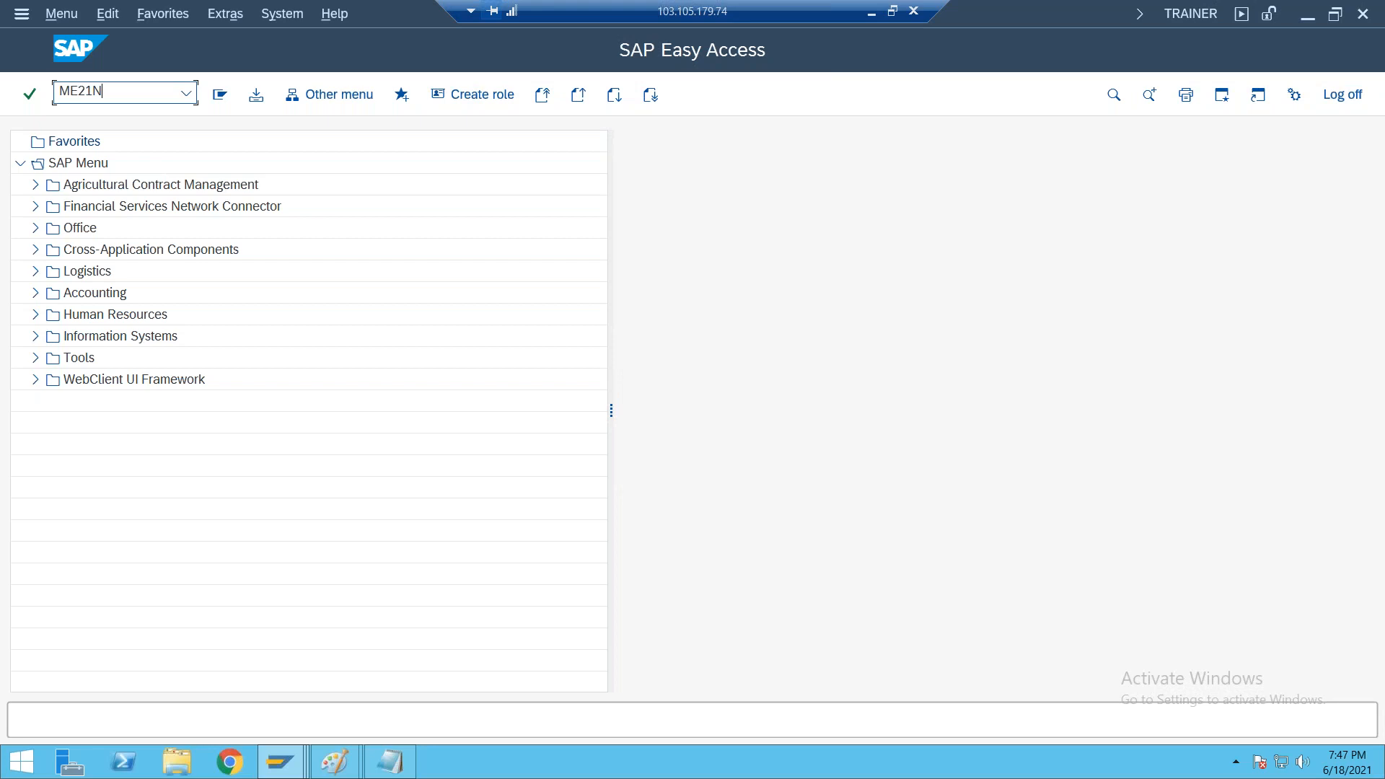
key("Return")
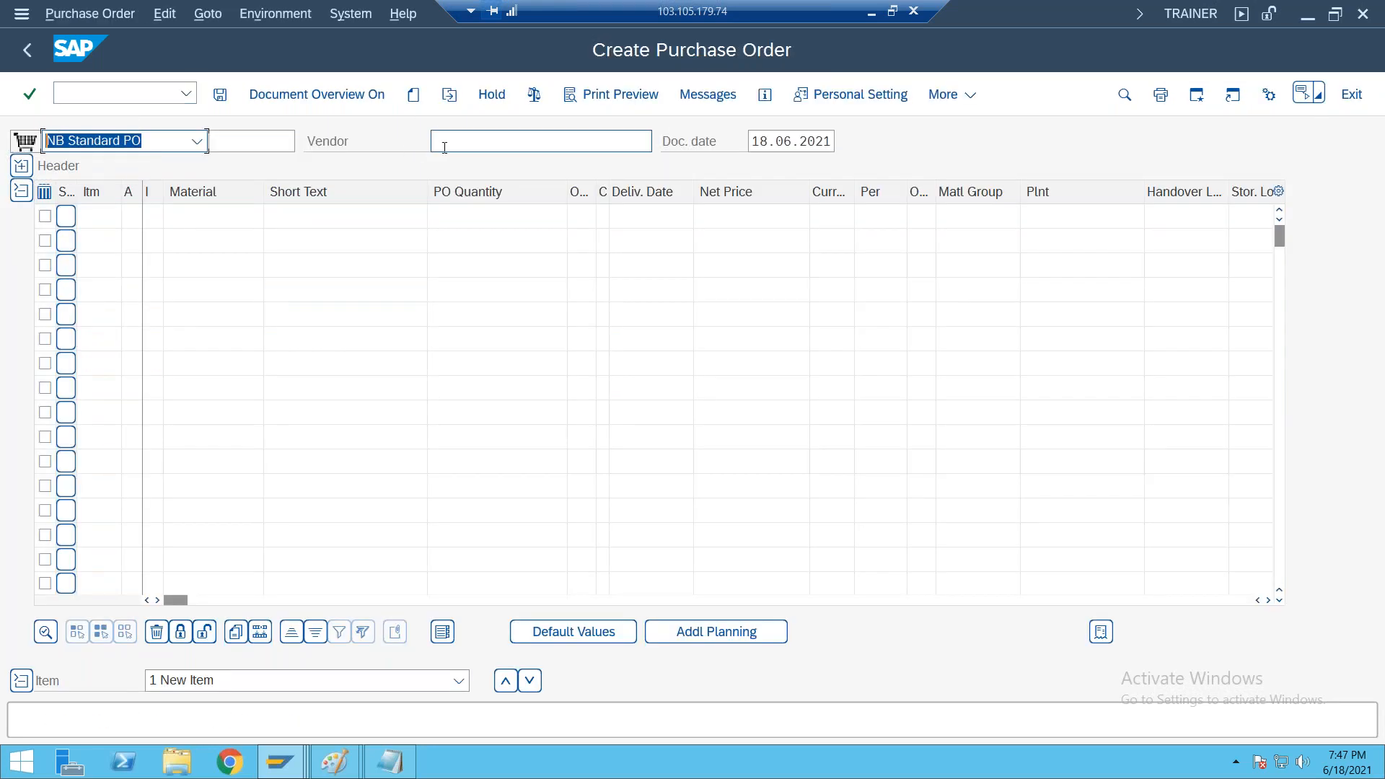
Try vendor 500056 as the vendor of the standard purchase order
left_click(445, 147)
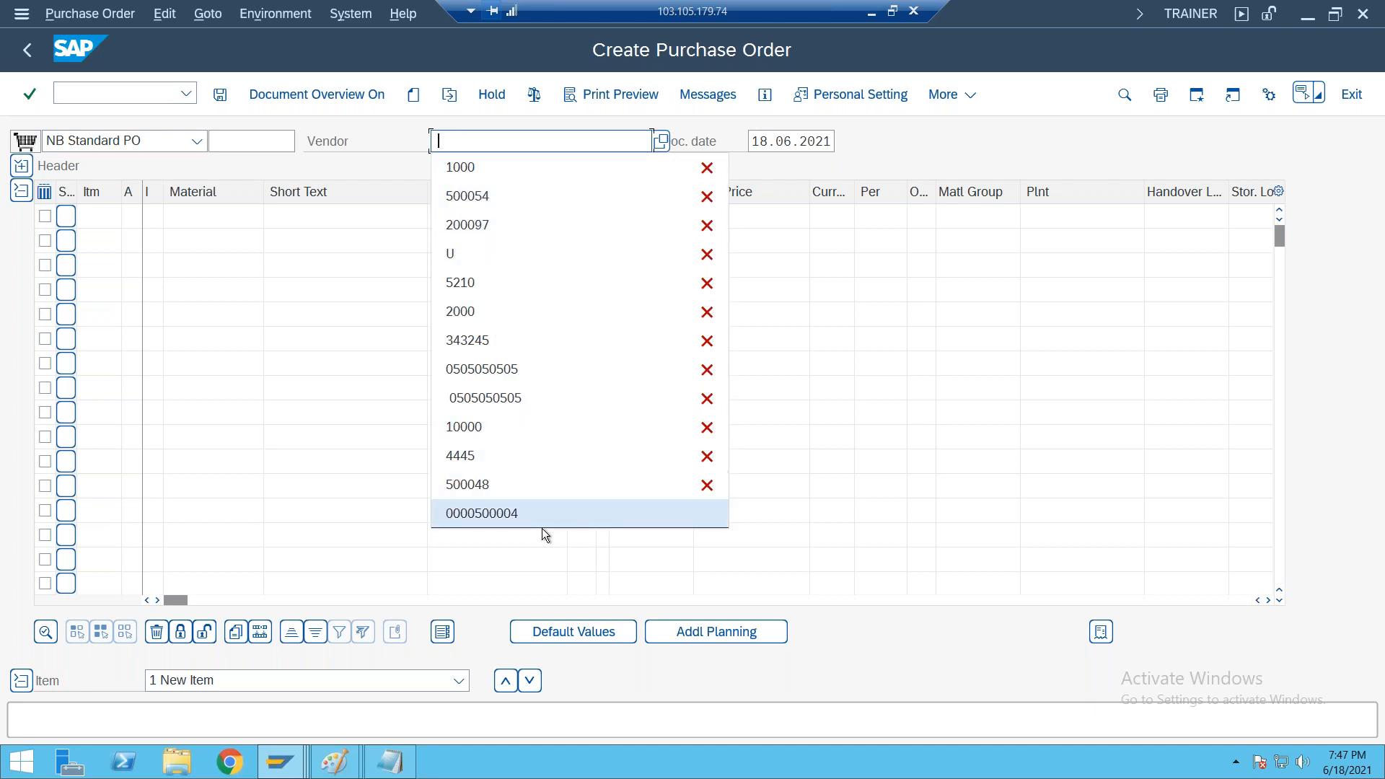
left_click(476, 195)
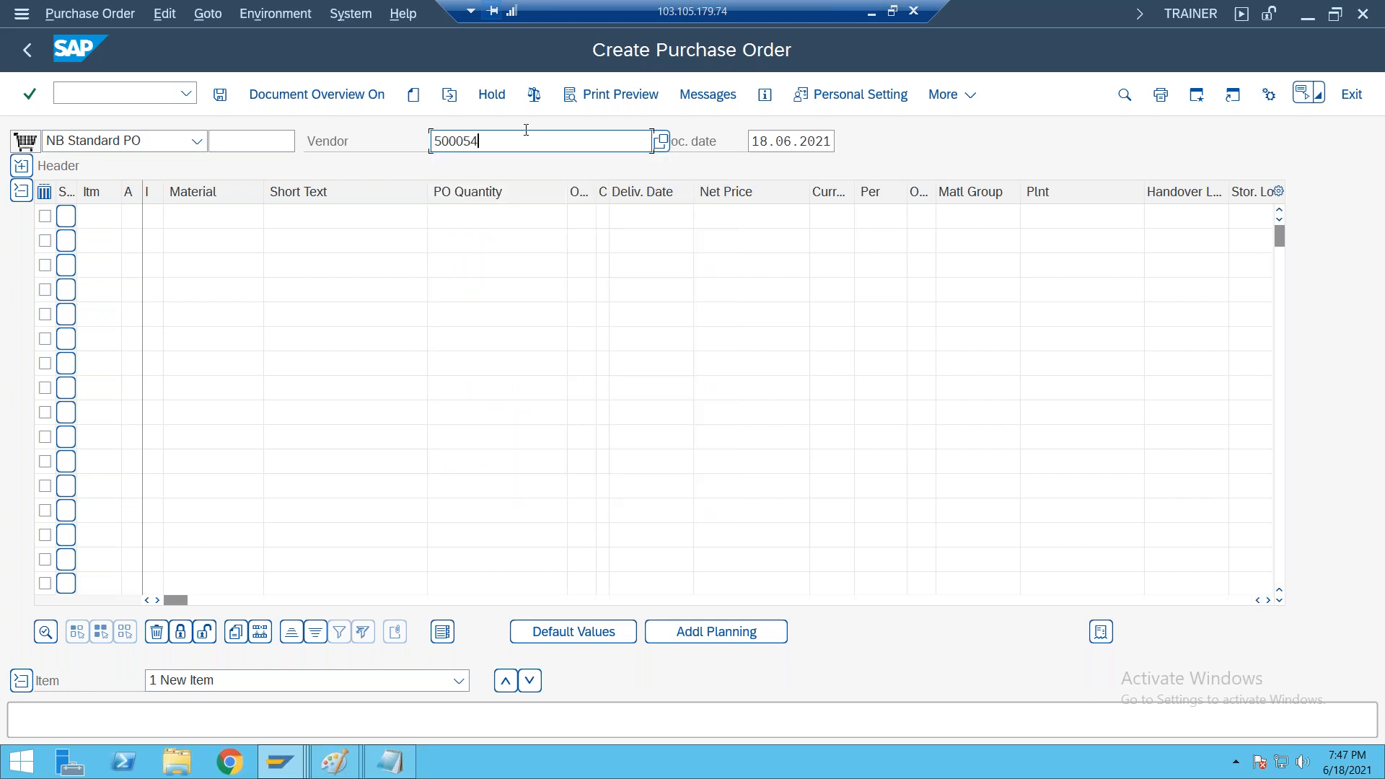
key("BackSpace")
type("6")
key("Return")
Set the purchase order's vendor to 500054, the plant vendor for 1000
left_click(605, 144)
key("BackSpace")
key("BackSpace")
key("BackSpace")
key("BackSpace")
key("BackSpace")
key("BackSpace")
key("BackSpace")
key("BackSpace")
key("BackSpace")
key("BackSpace")
key("BackSpace")
key("BackSpace")
key("BackSpace")
key("BackSpace")
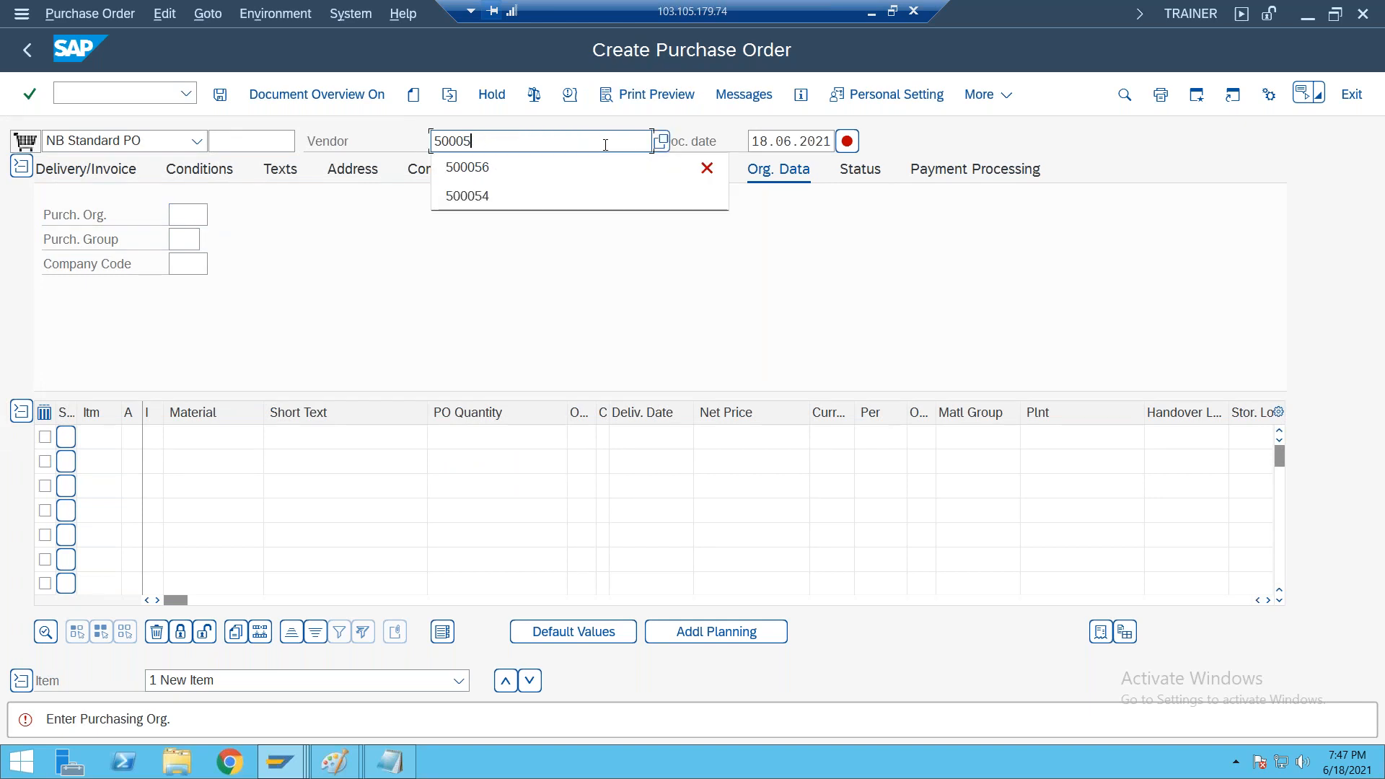
type("4")
key("Return")
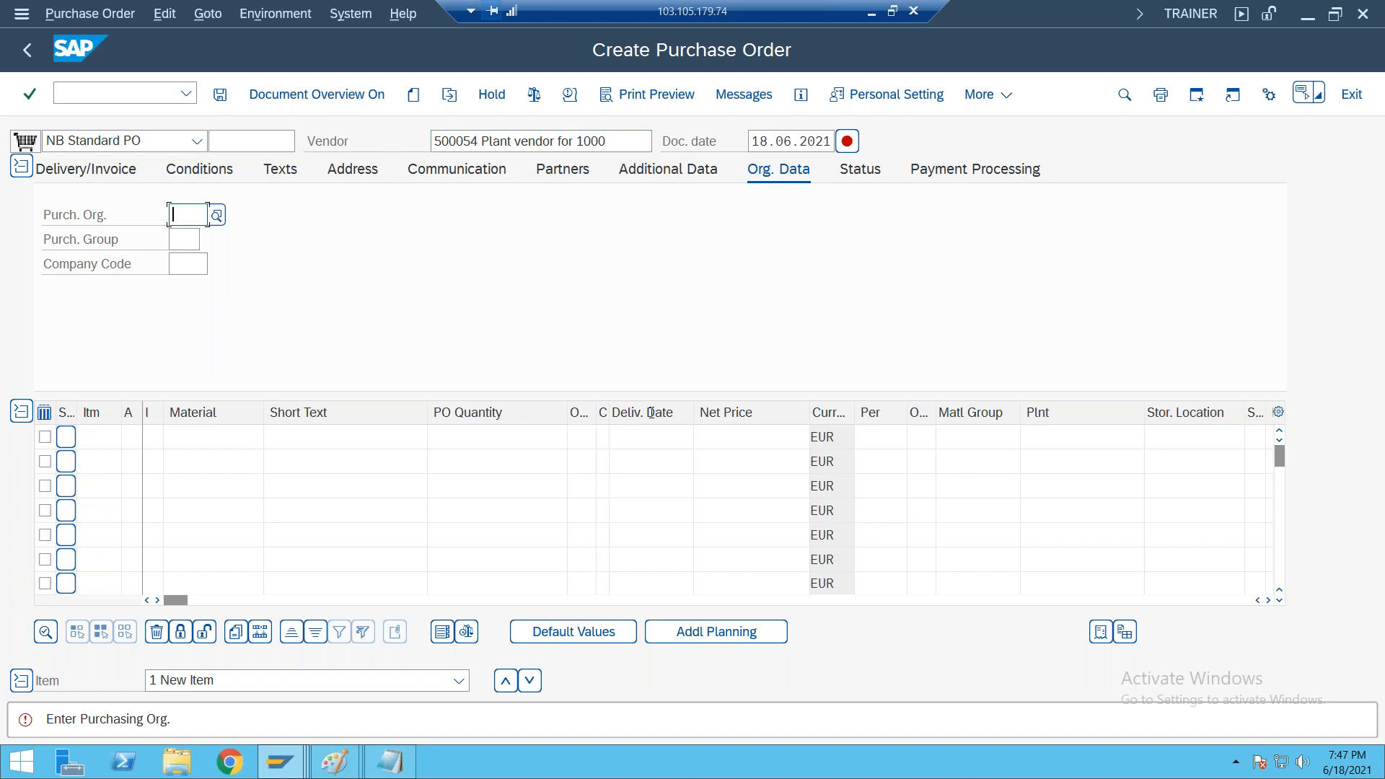
left_click(616, 143)
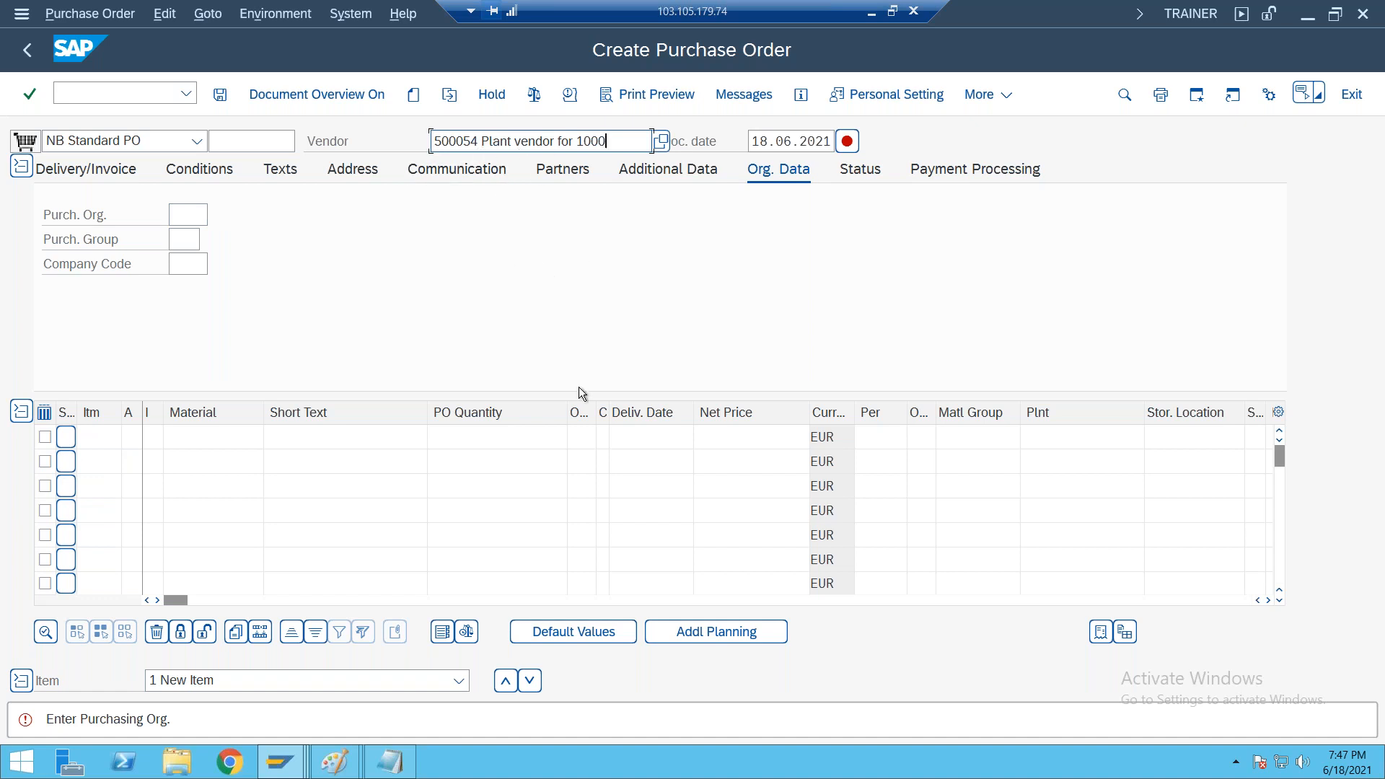
Enter purchasing organization 1000, purchasing group 000 and company code 1000 in the purchase order's organizational data
left_click(193, 220)
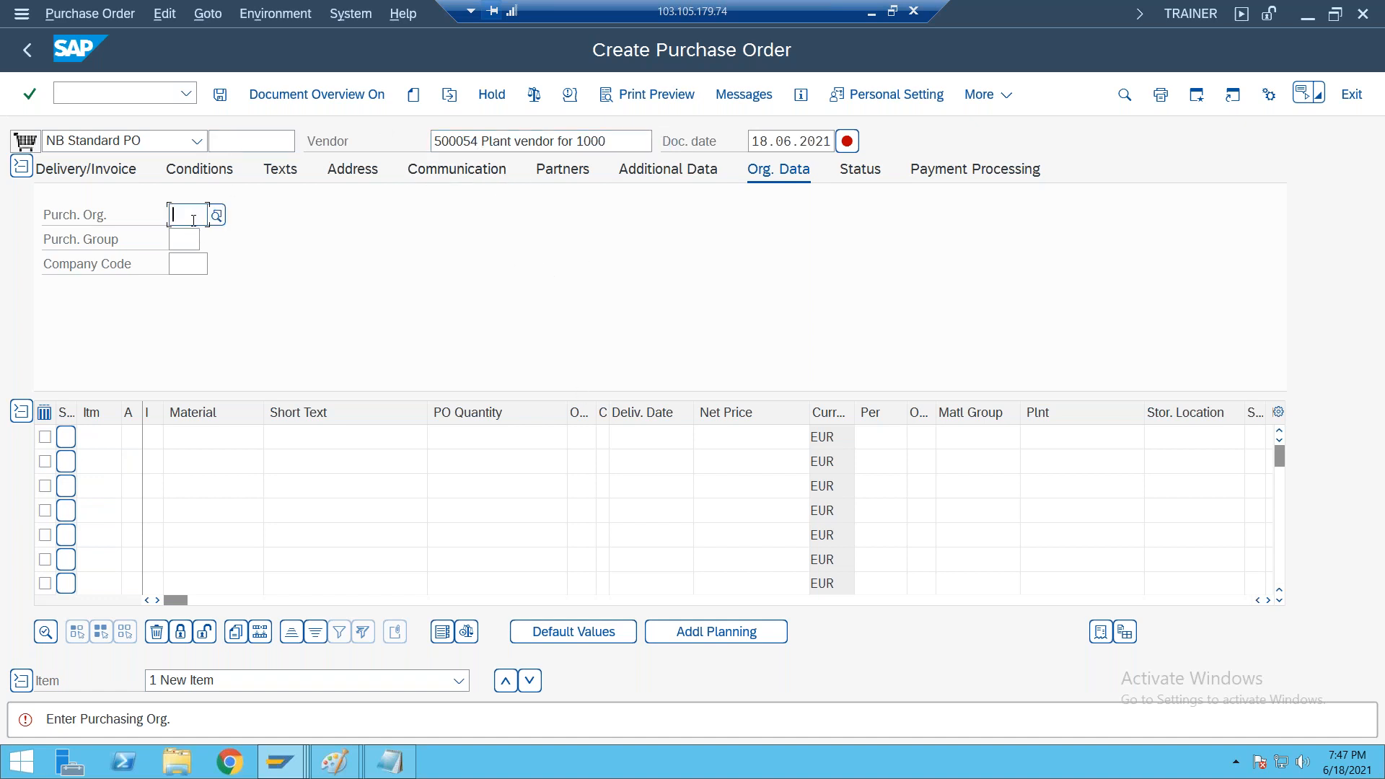
type("1000")
key("Tab")
type("00")
type("1000")
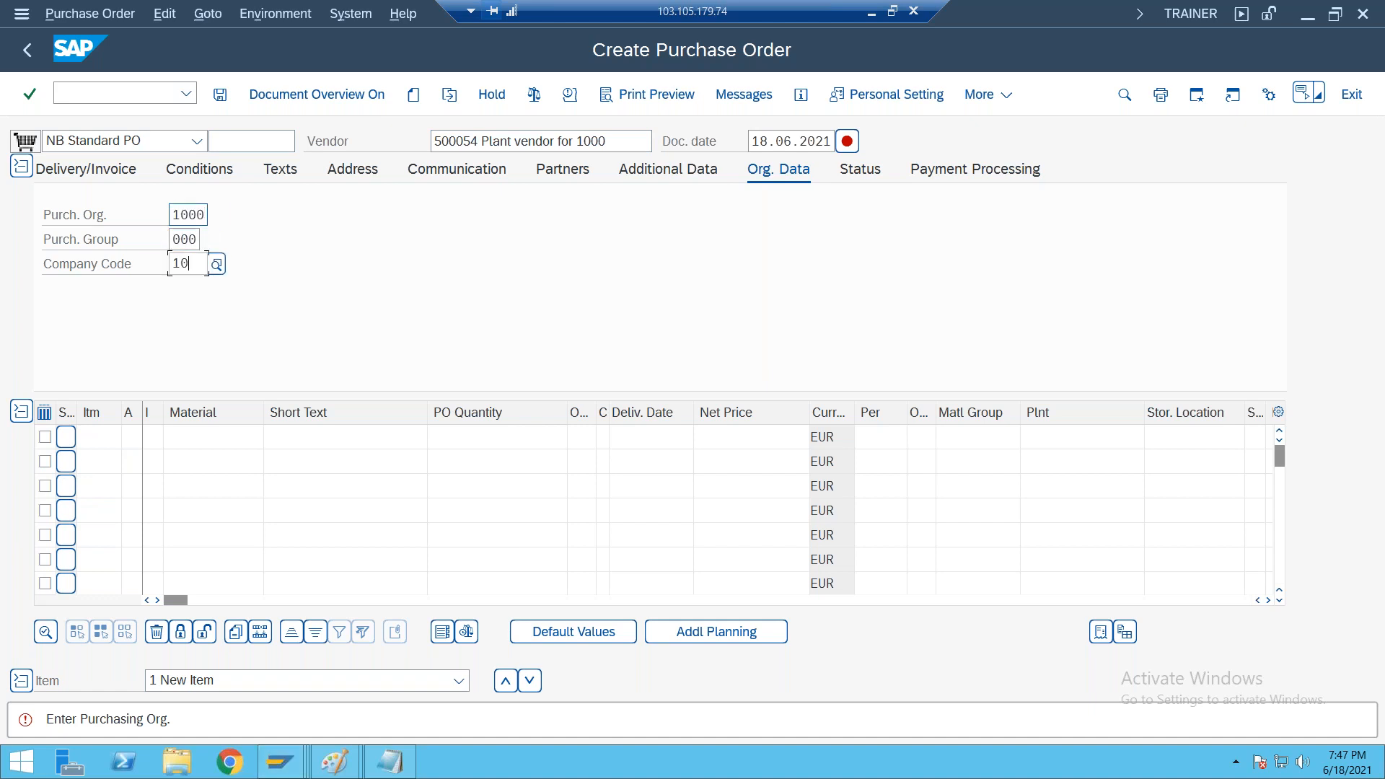
key("Return")
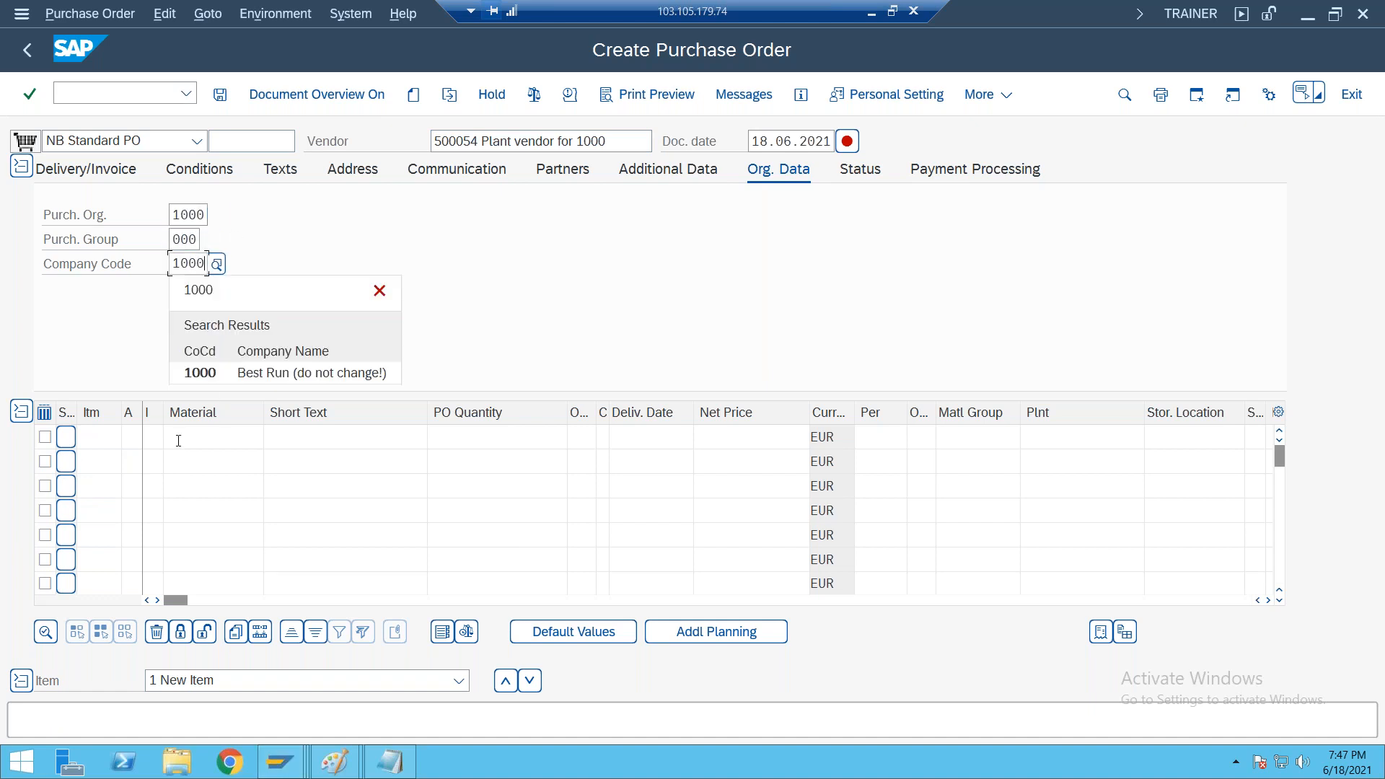
Enter a purchase order item for material 50066980 with quantity 40, plant 2000 and storage location 0001
left_click(178, 438)
type("50066980")
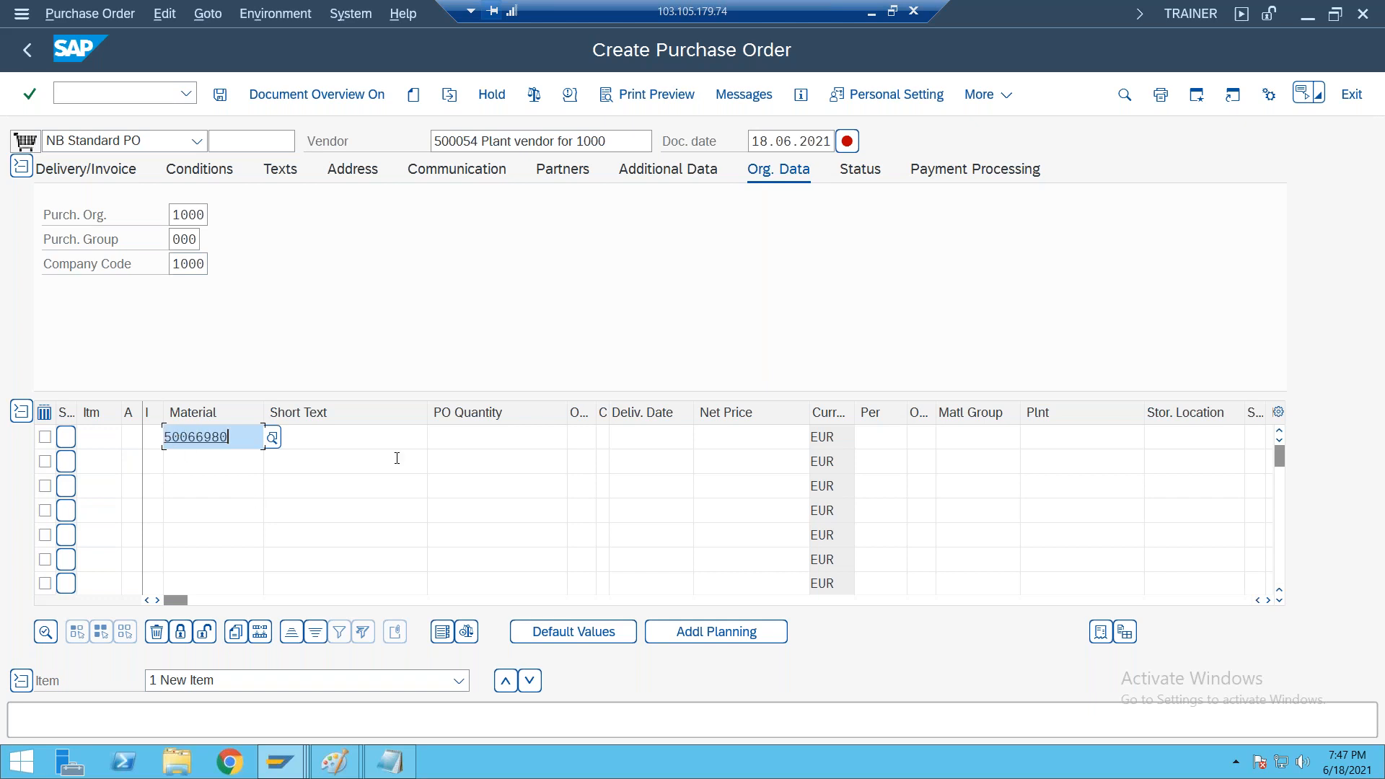
left_click(482, 437)
type("40")
key("Tab")
key("Tab")
key("Tab")
key("Tab")
key("Tab")
key("Tab")
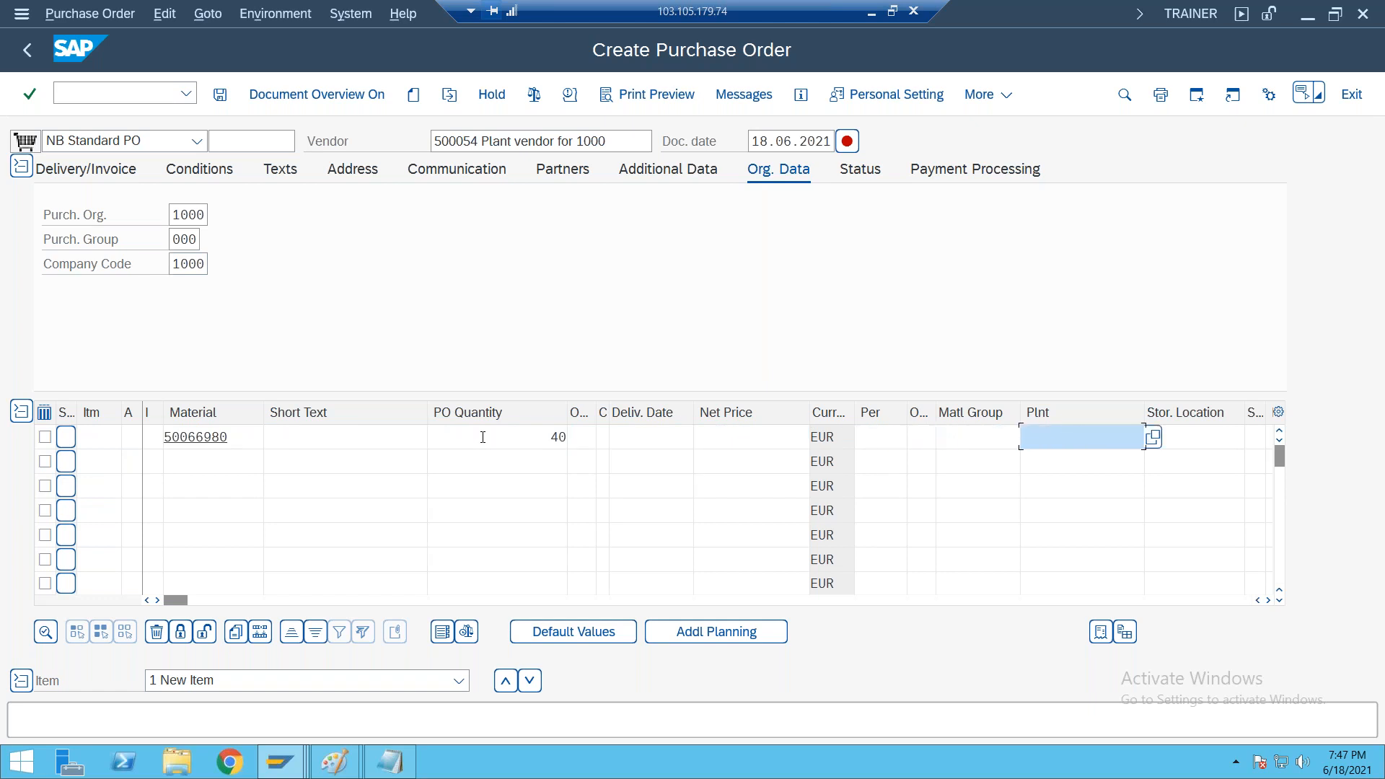
type("2000")
key("Tab")
type("0001")
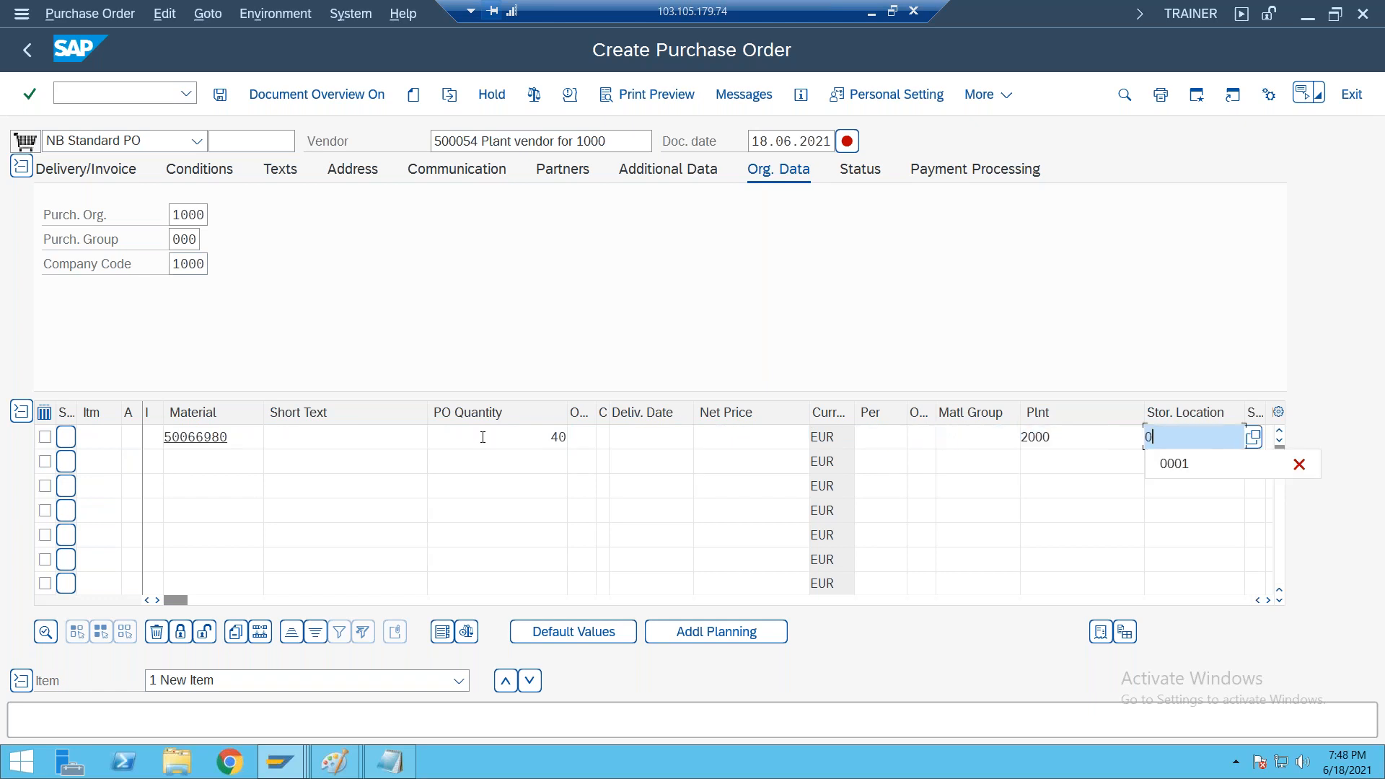
Set the order's purchasing organization and company code to 2000, validate the entries and discard the purchase order
left_click(206, 214)
key("BackSpace")
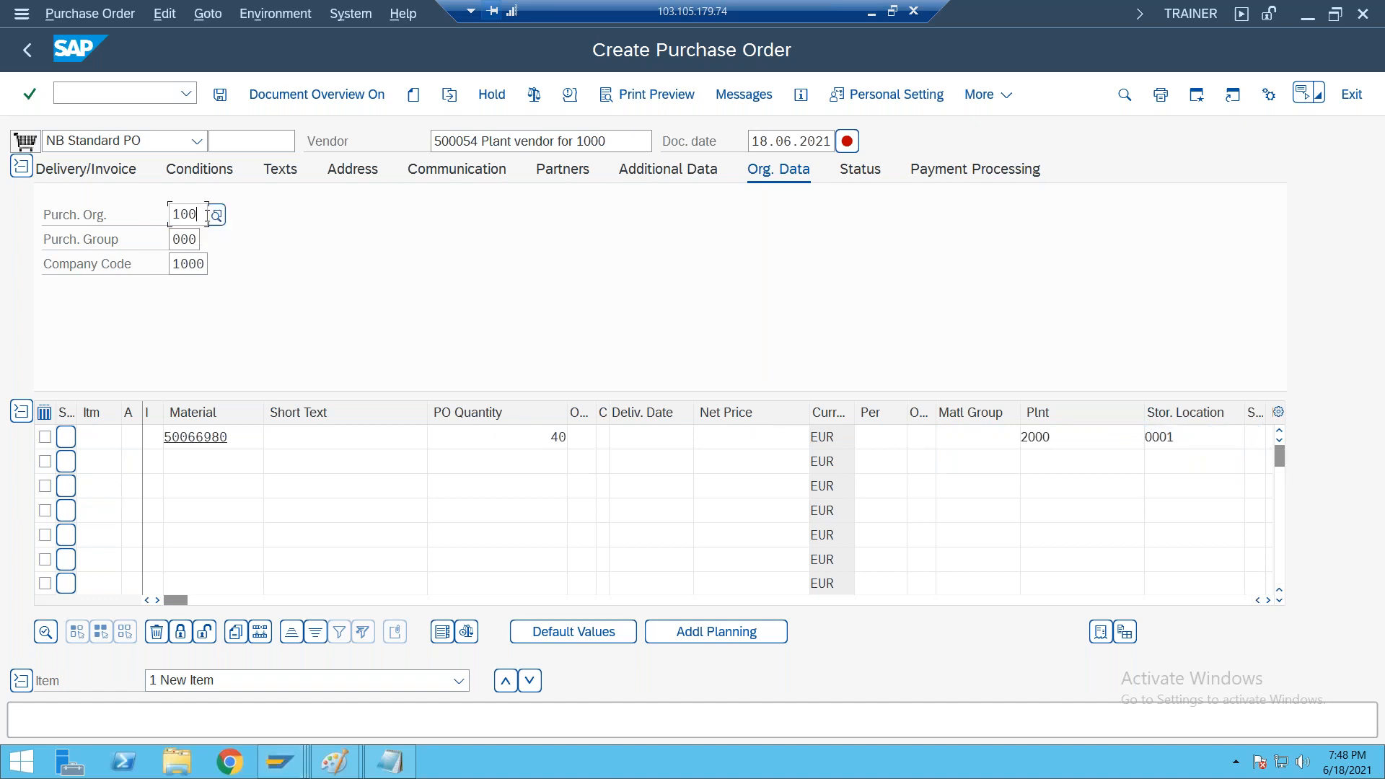
key("BackSpace")
key("BackSpace")
key("BackSpace")
type("2000")
key("Tab")
key("Tab")
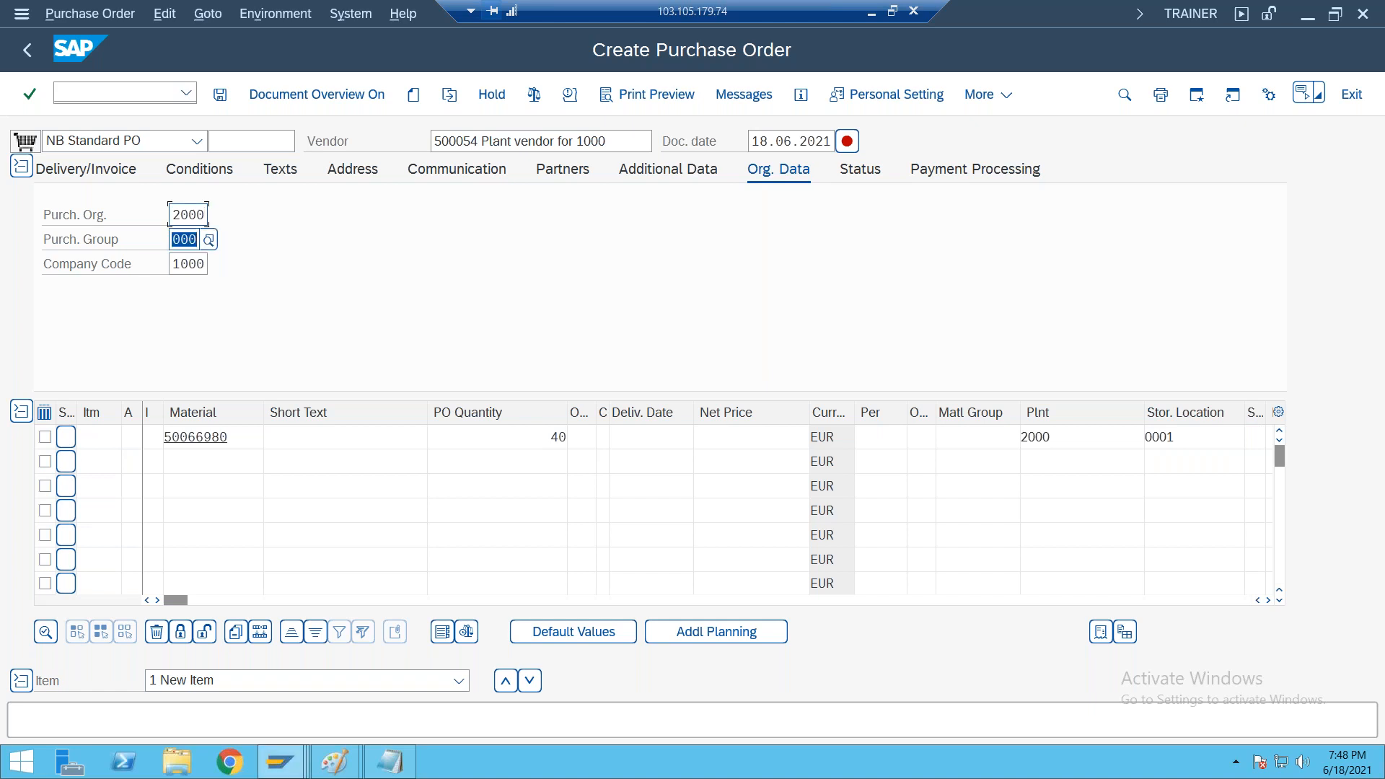
type("2000")
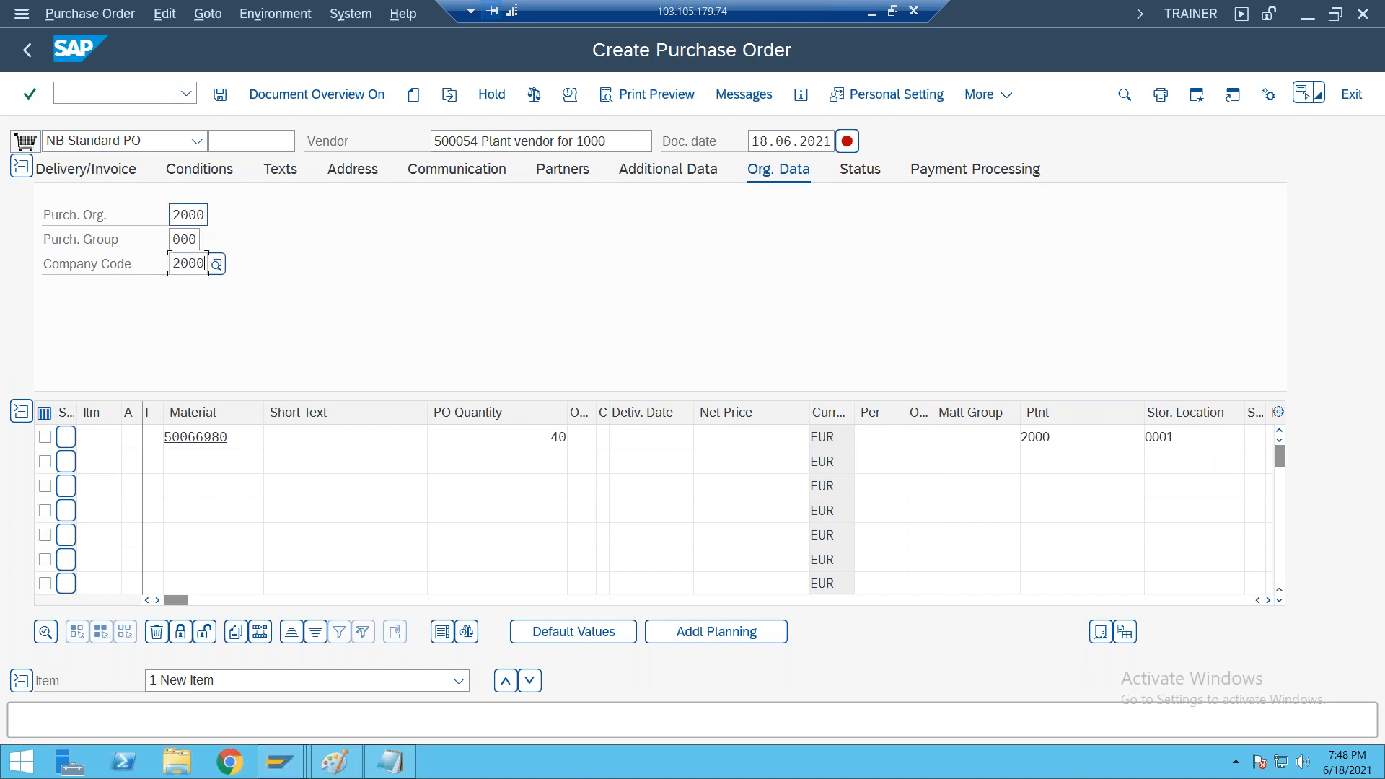
key("Return")
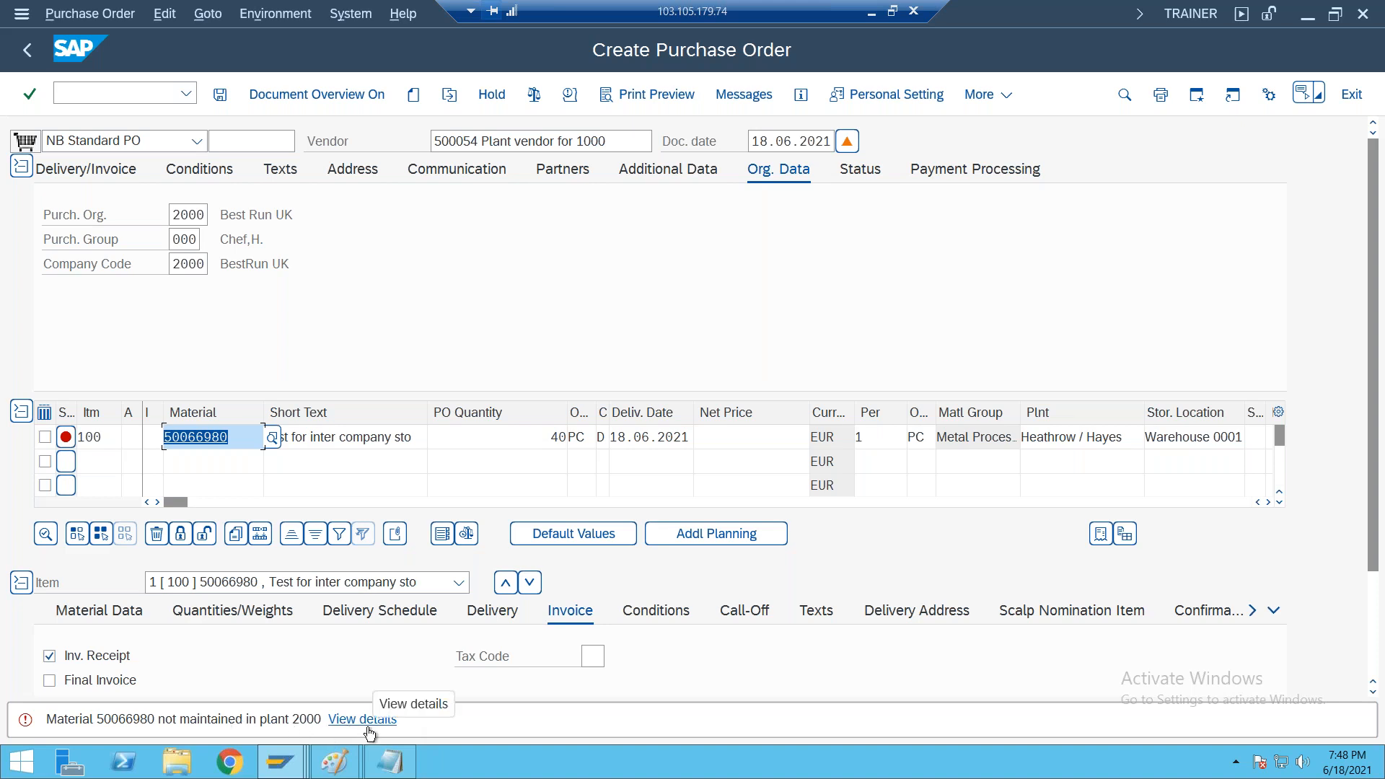
left_click(31, 53)
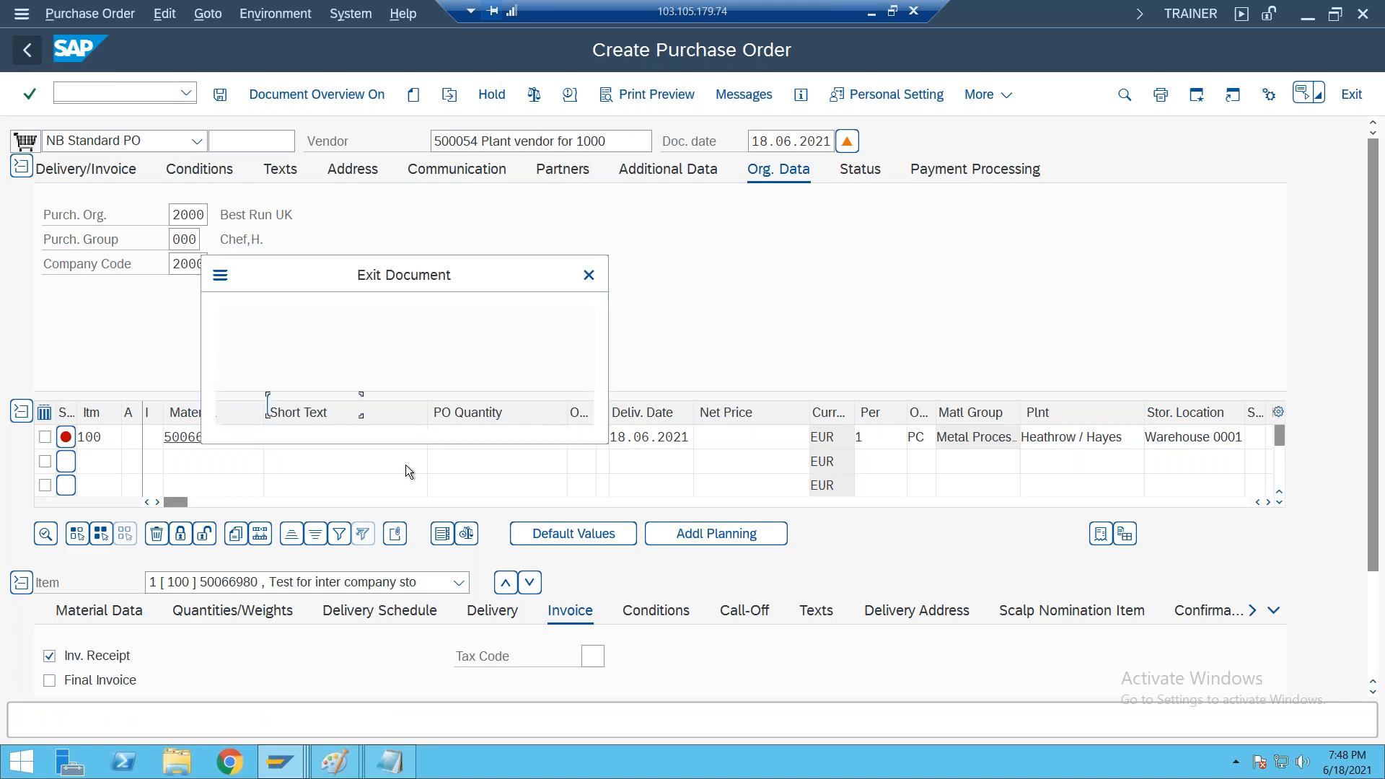
left_click(409, 416)
Start transaction MM01 for material 50066980 and set its organizational level to plant 2000 with storage location 0001
type("MM01")
key("Return")
type("50066980")
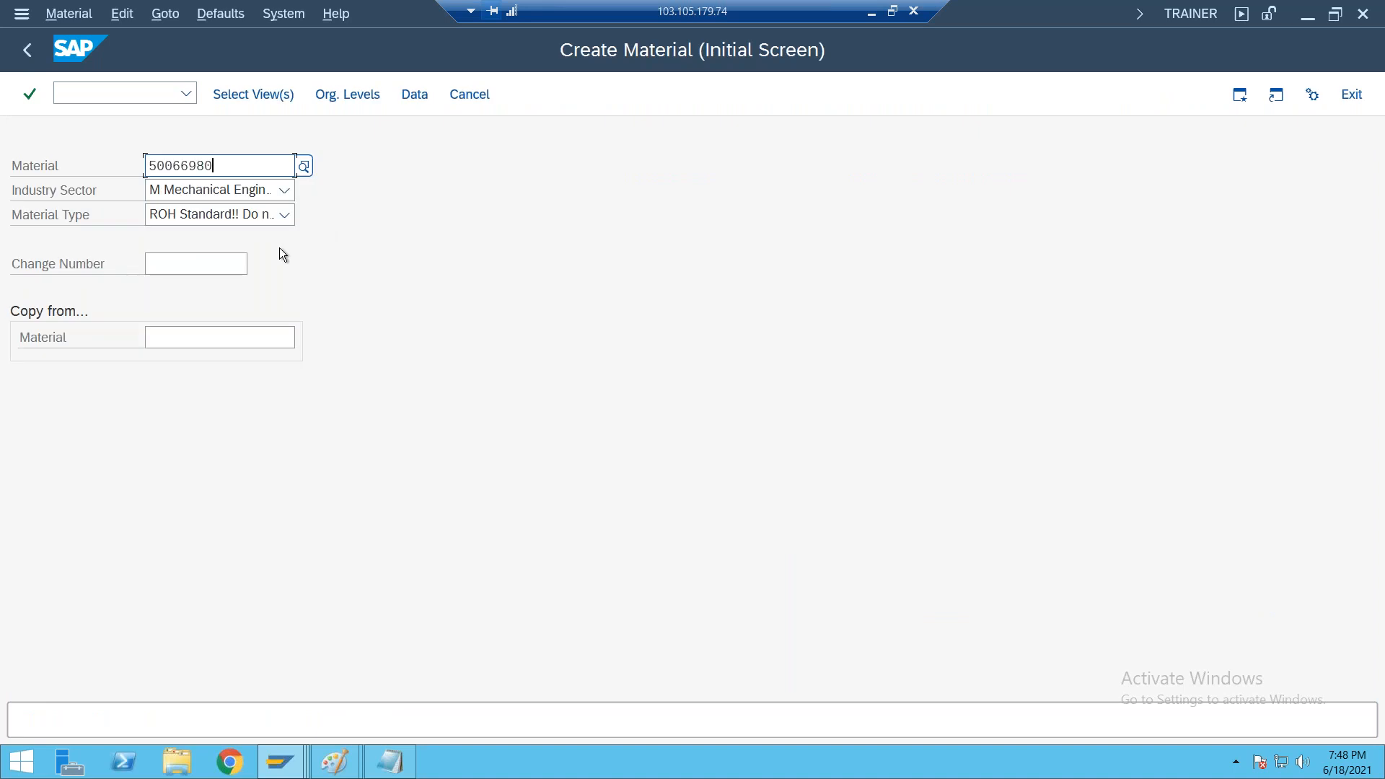
left_click(349, 97)
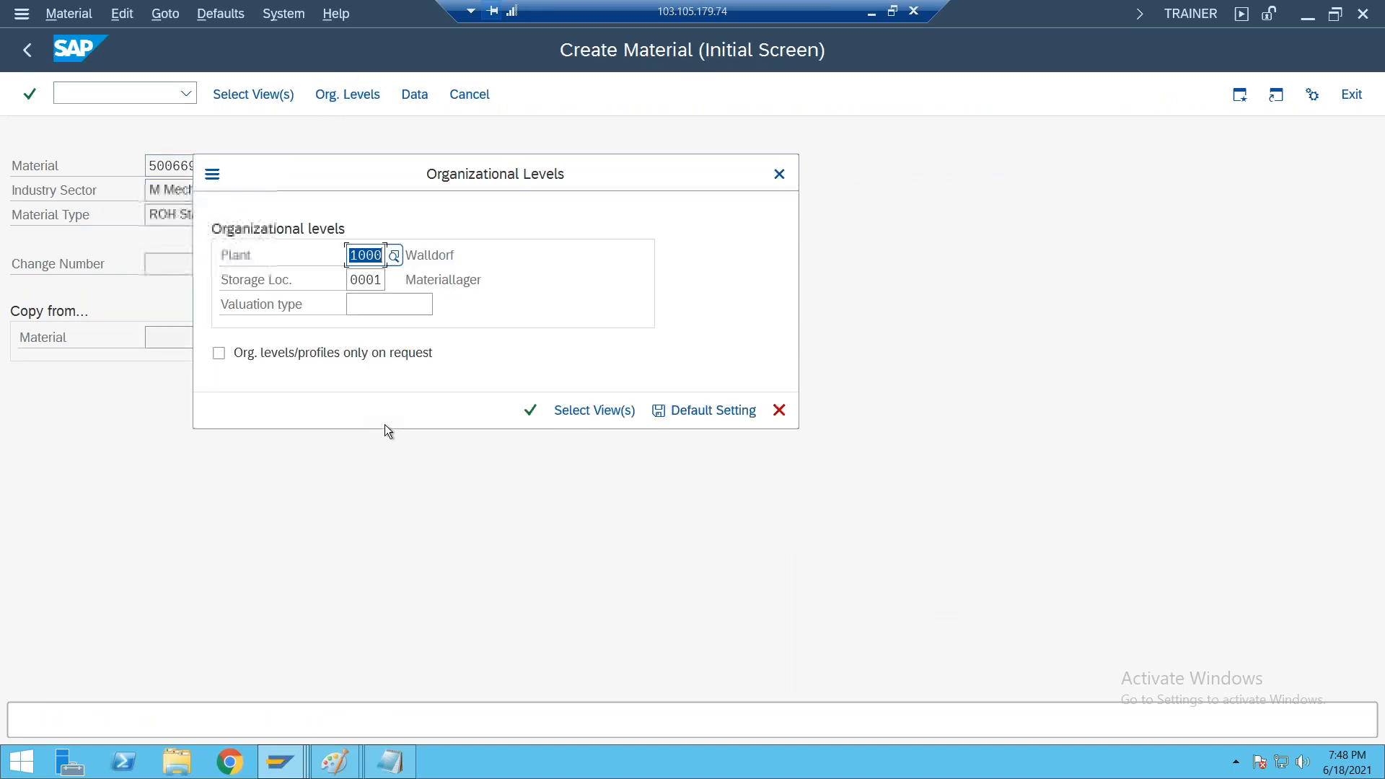
key("Delete")
type("2000")
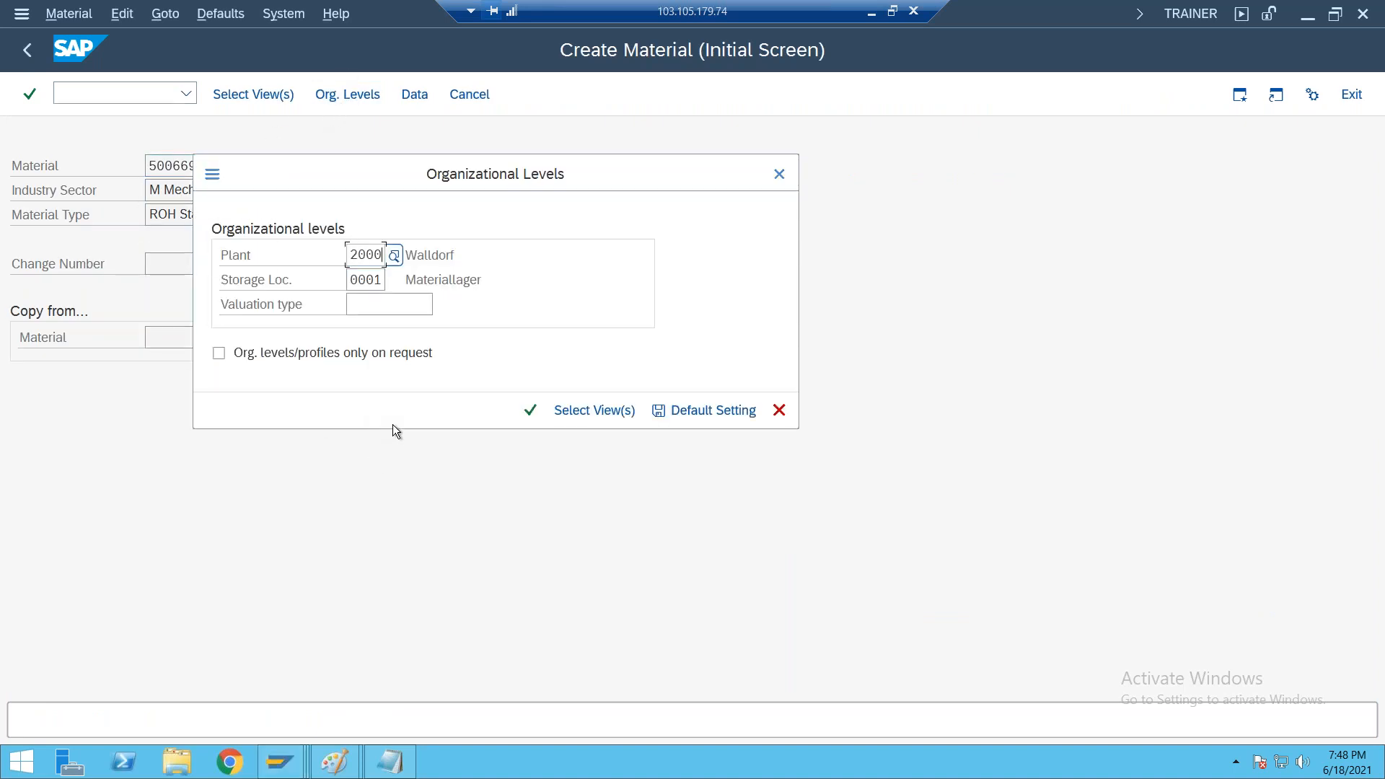
left_click(530, 410)
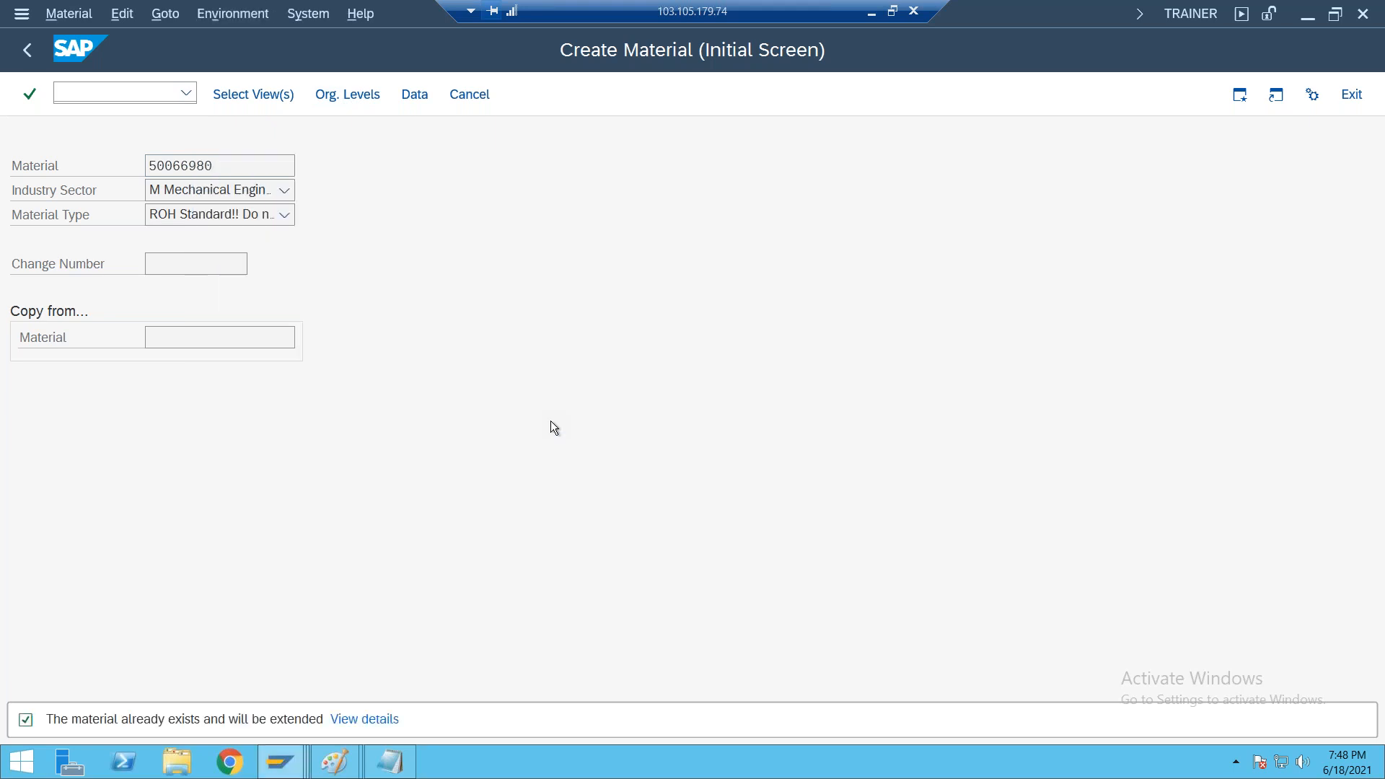
Set the purchasing group to 000 in the material's purchasing view for plant 2000
left_click(209, 343)
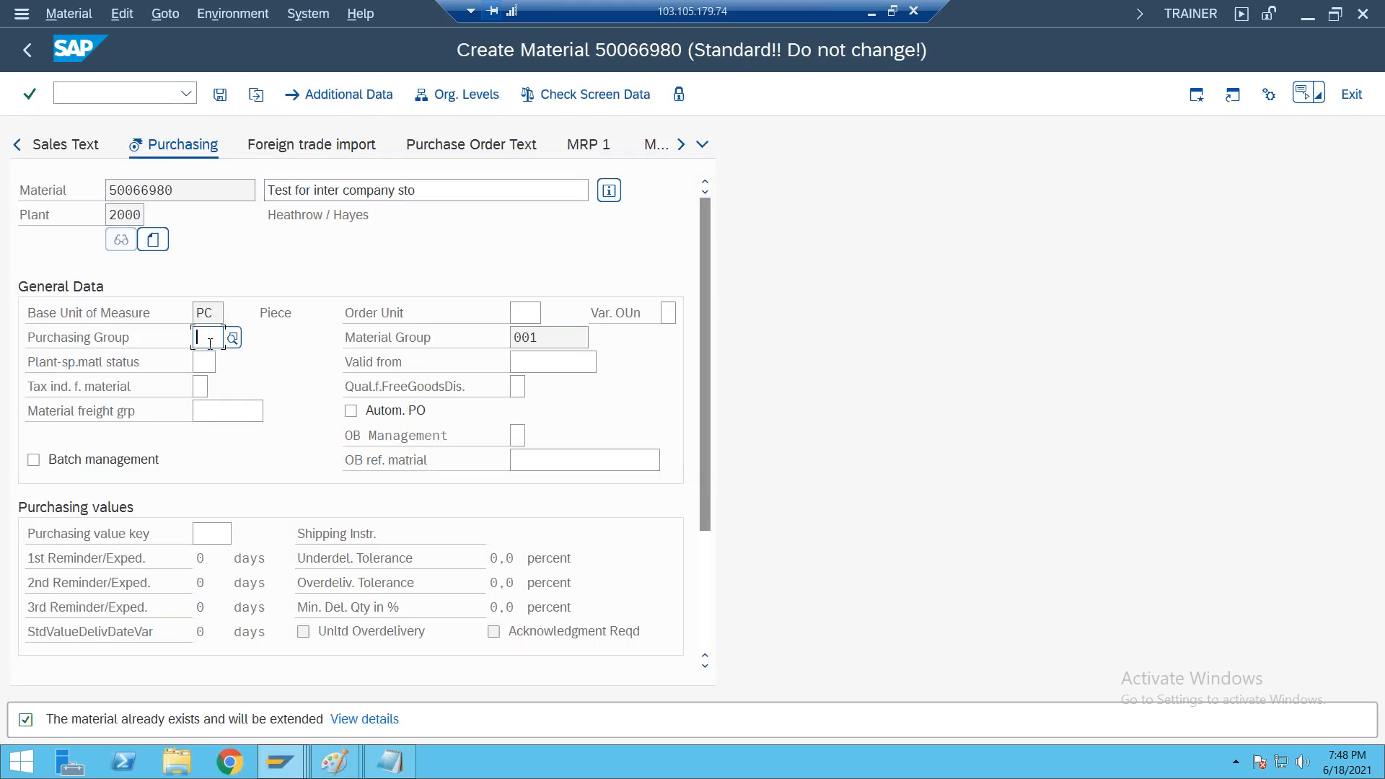
type("000")
key("Return")
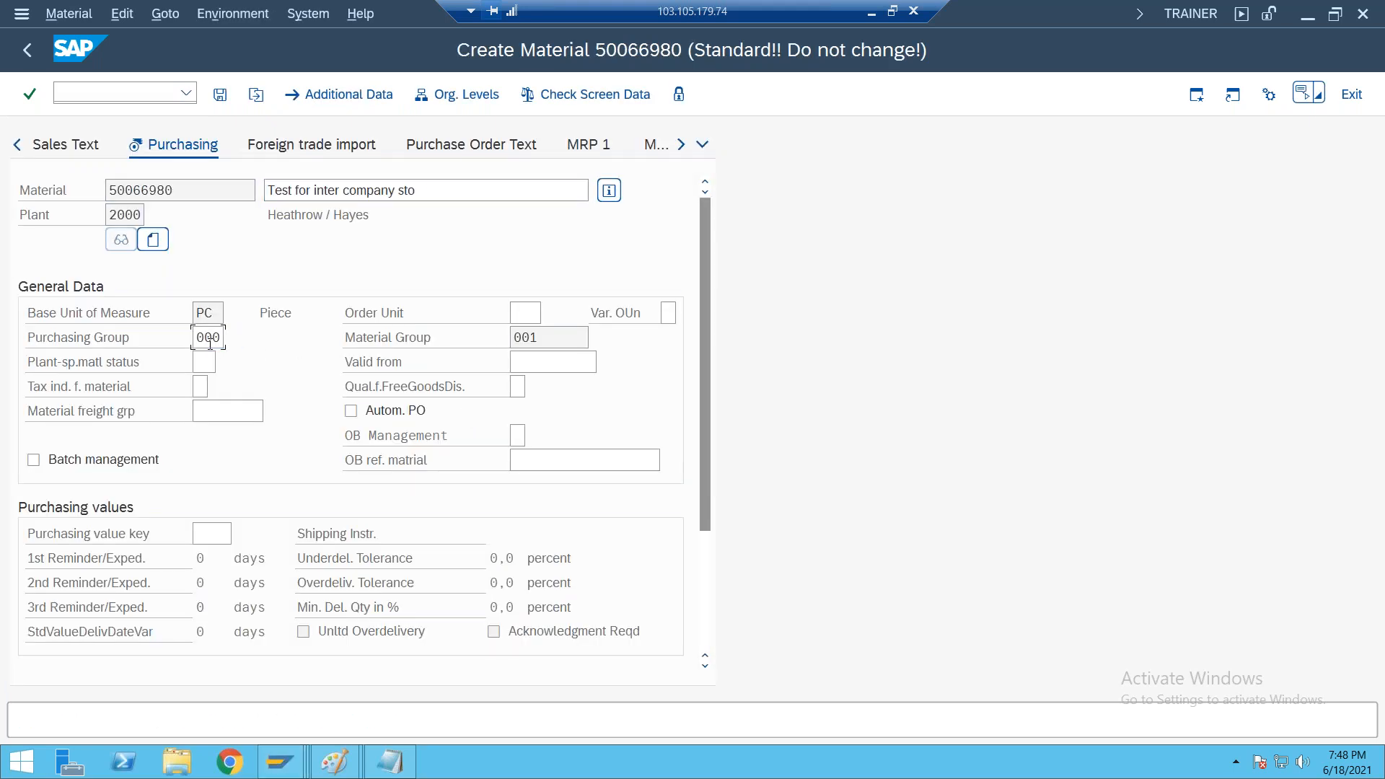
Set valuation class 3000 and moving price 100 in the material's accounting view for plant 2000, and save the material
key("Return")
left_click(229, 438)
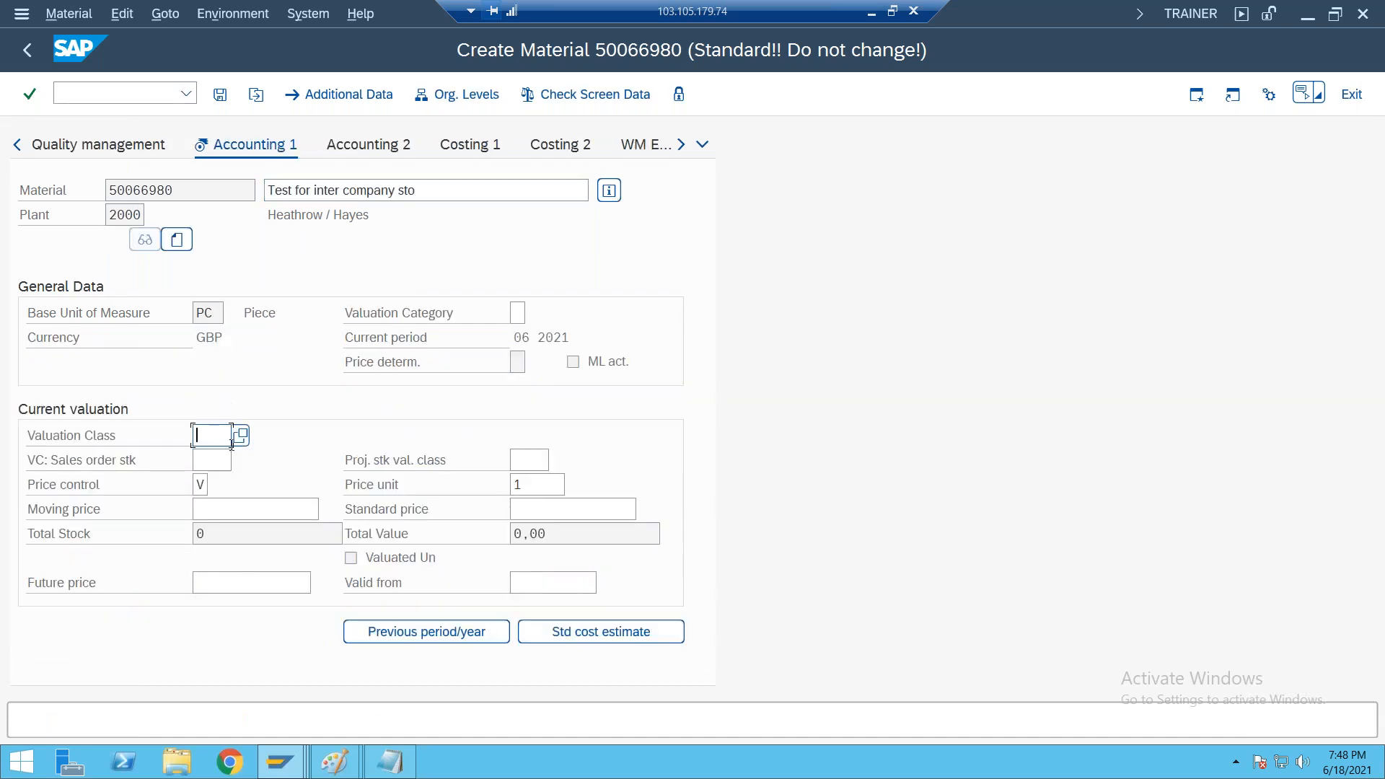
left_click(240, 435)
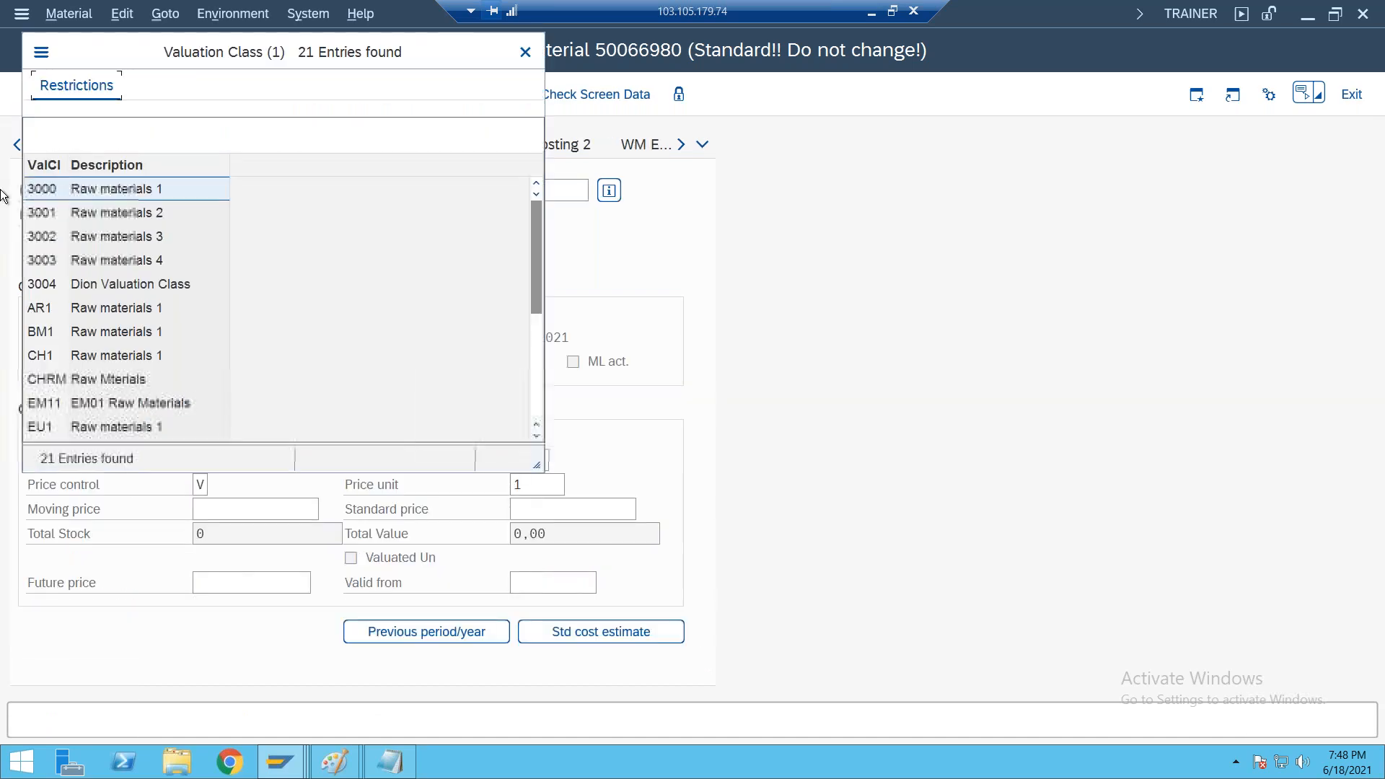
double_click(36, 188)
left_click(219, 517)
type("100")
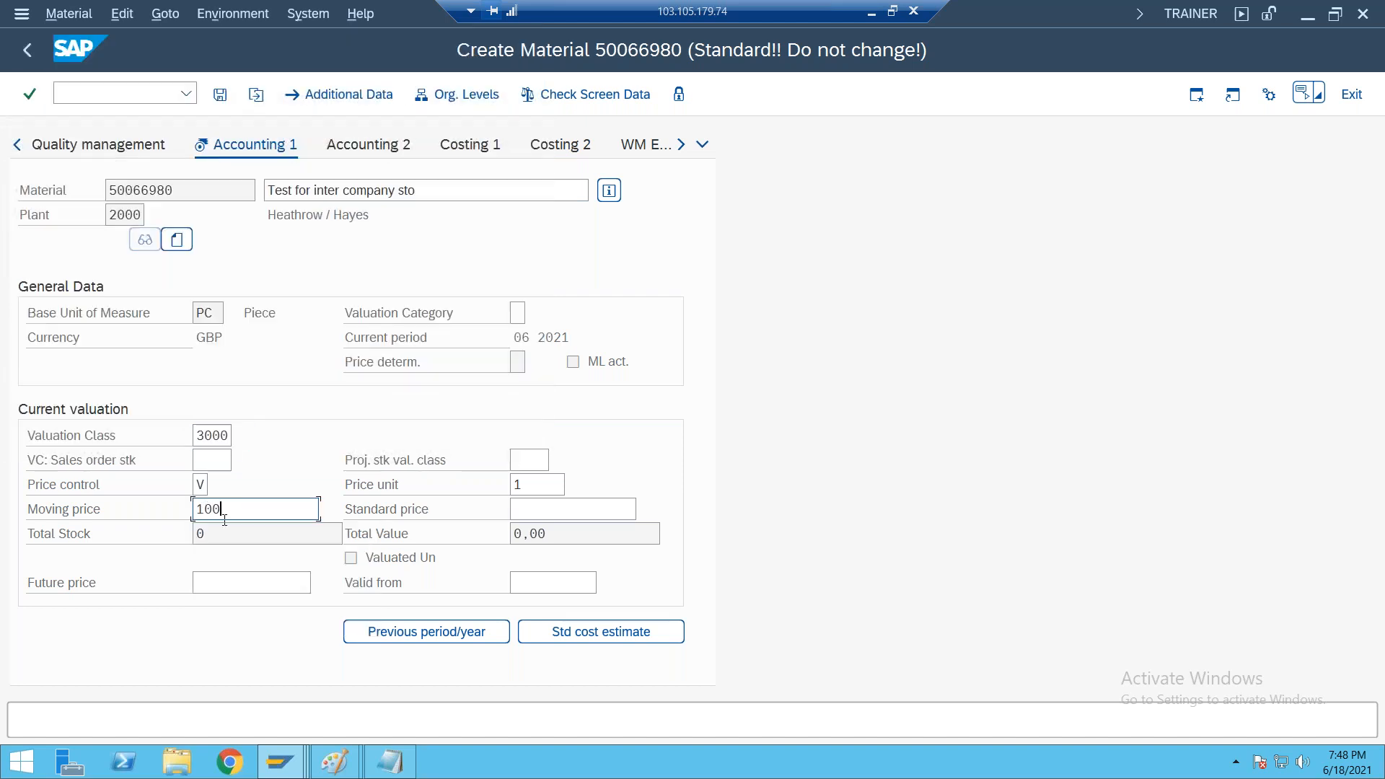
key("Return")
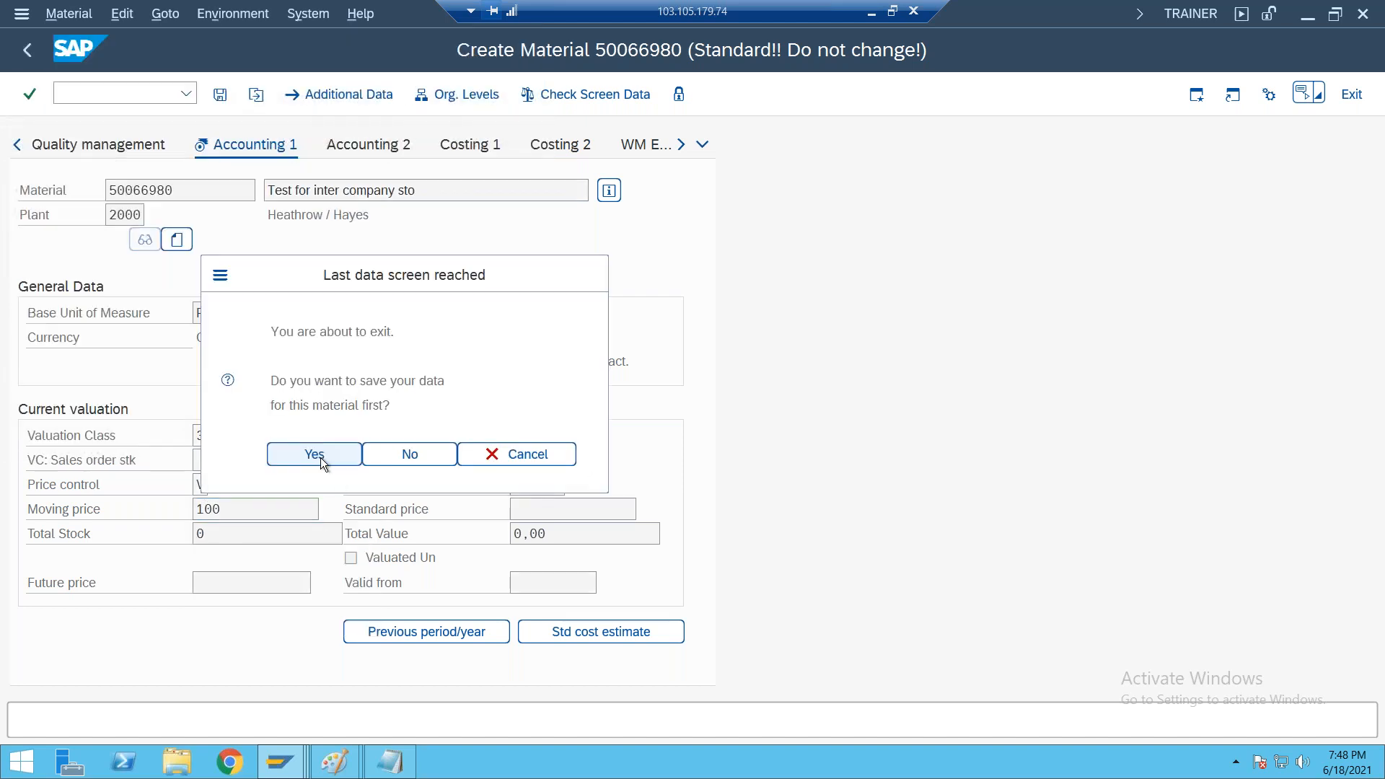
left_click(317, 455)
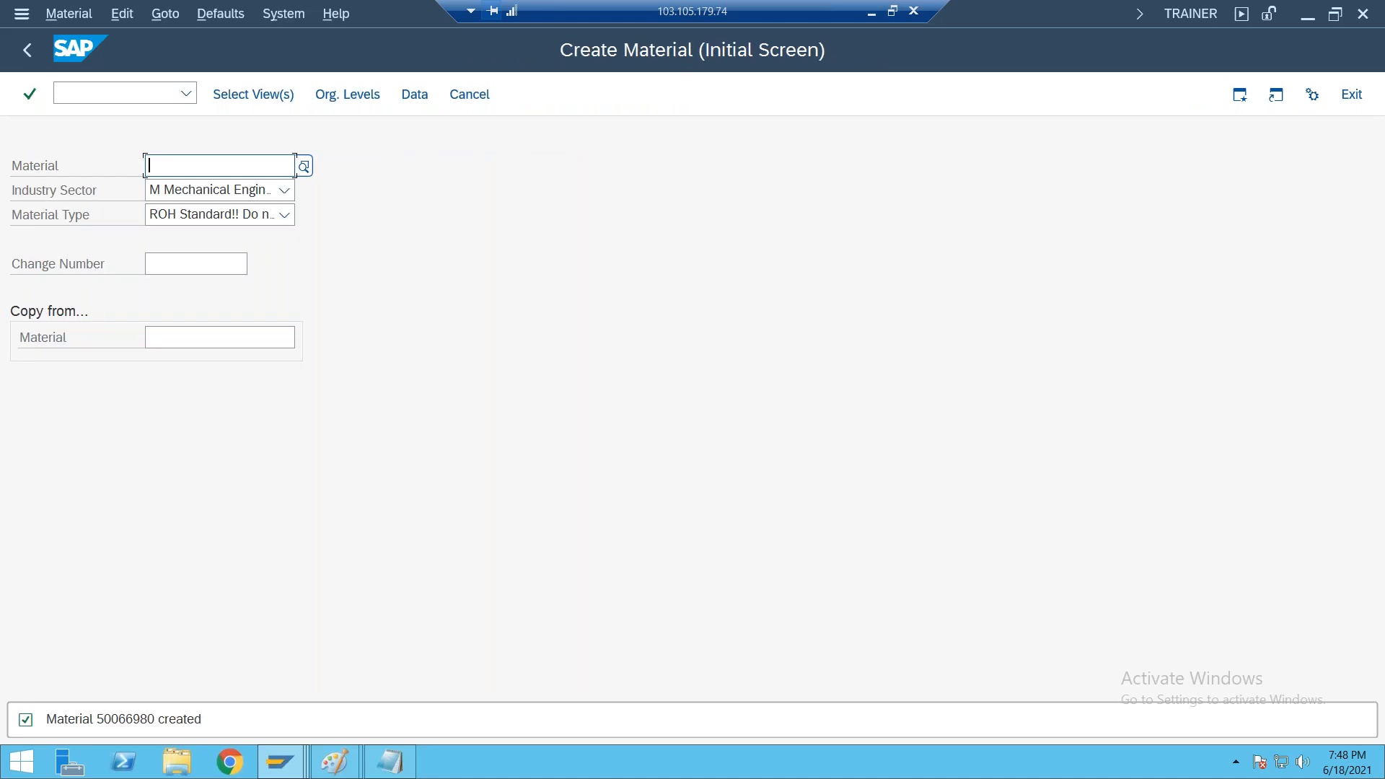
left_click(28, 52)
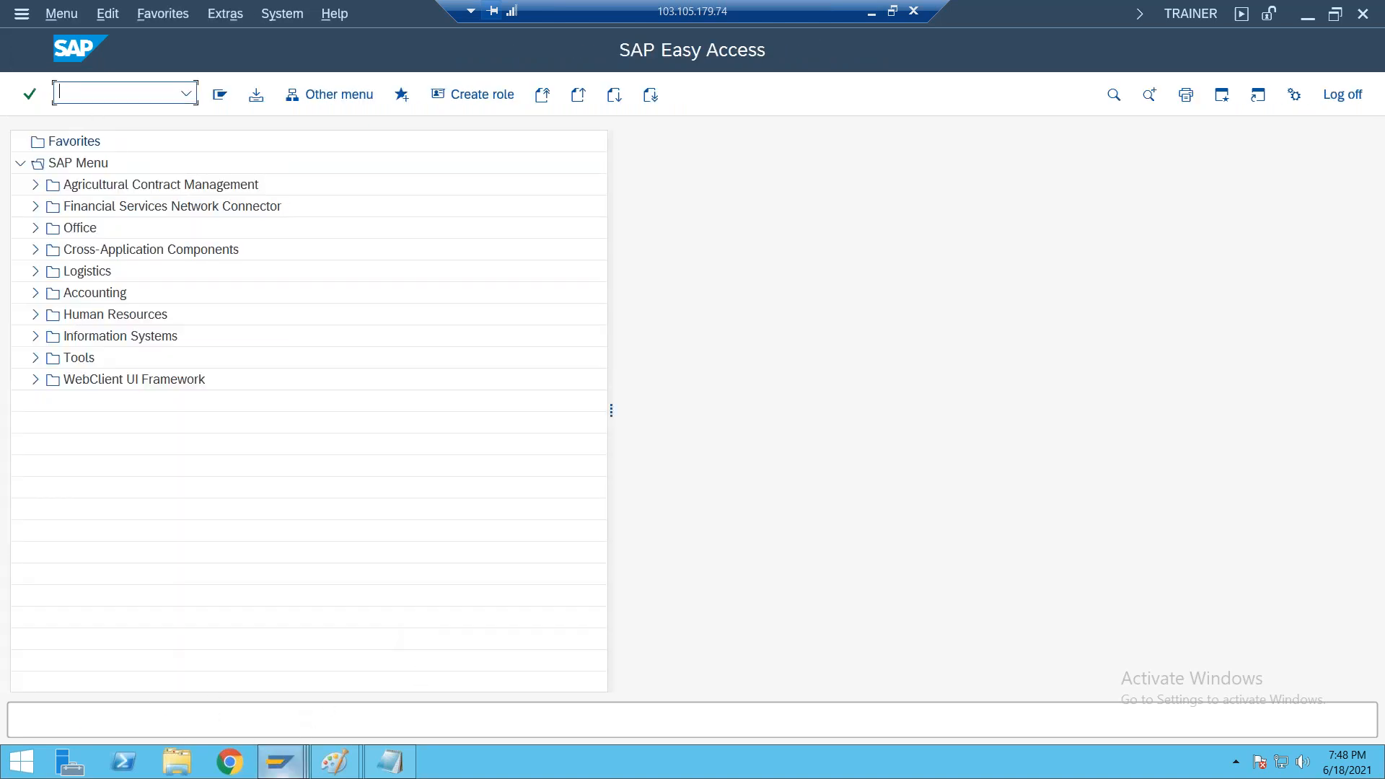
Start transaction ME21N in another session and set the standard purchase order's vendor to the plant vendor for 1000
mouse_move(281, 761)
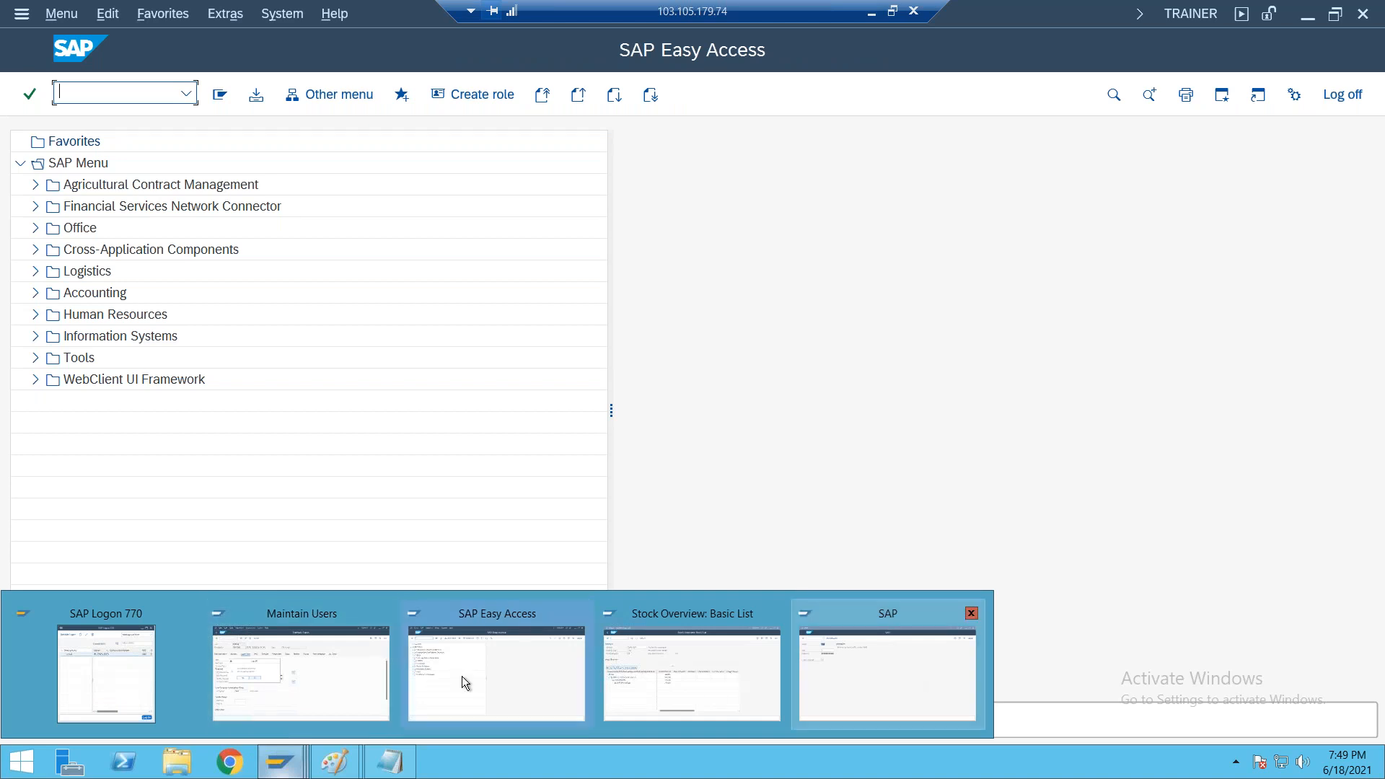
left_click(465, 682)
left_click(186, 92)
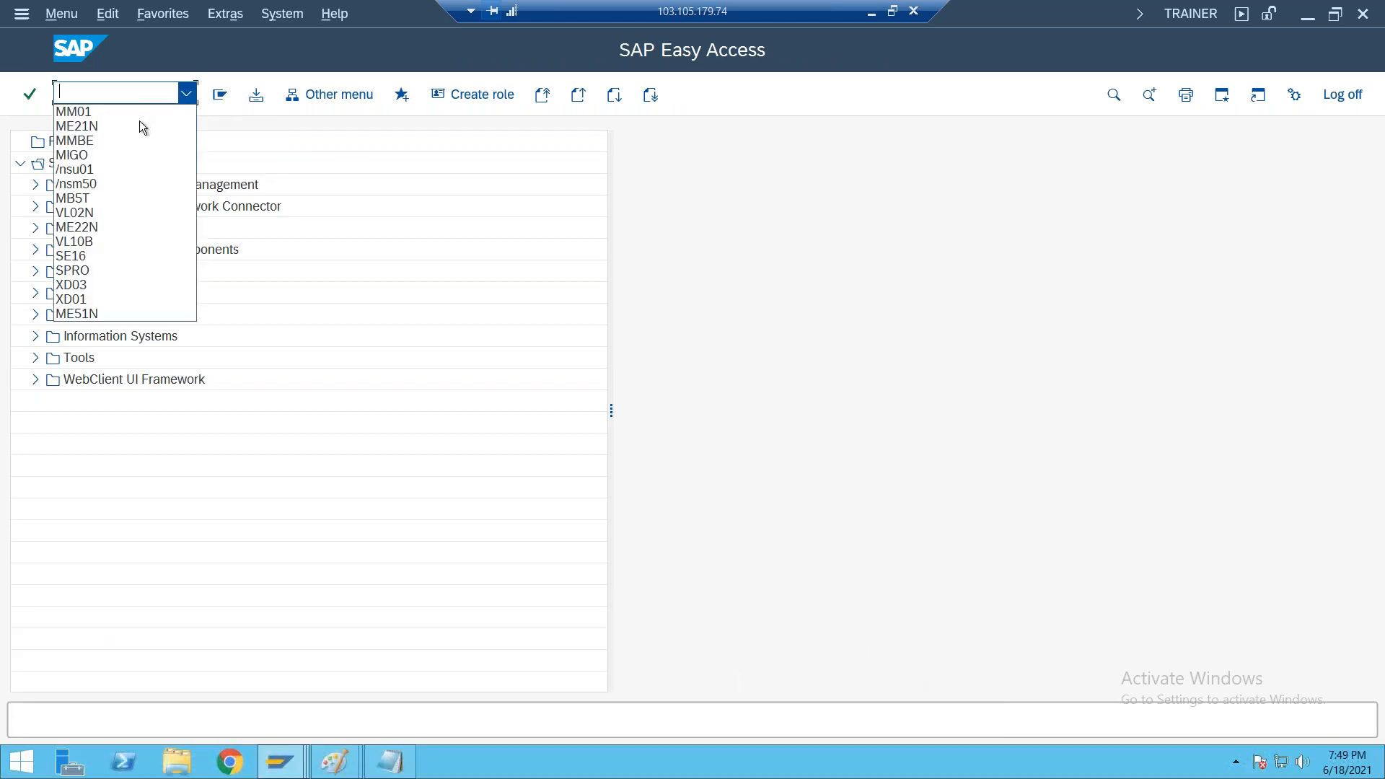
left_click(131, 125)
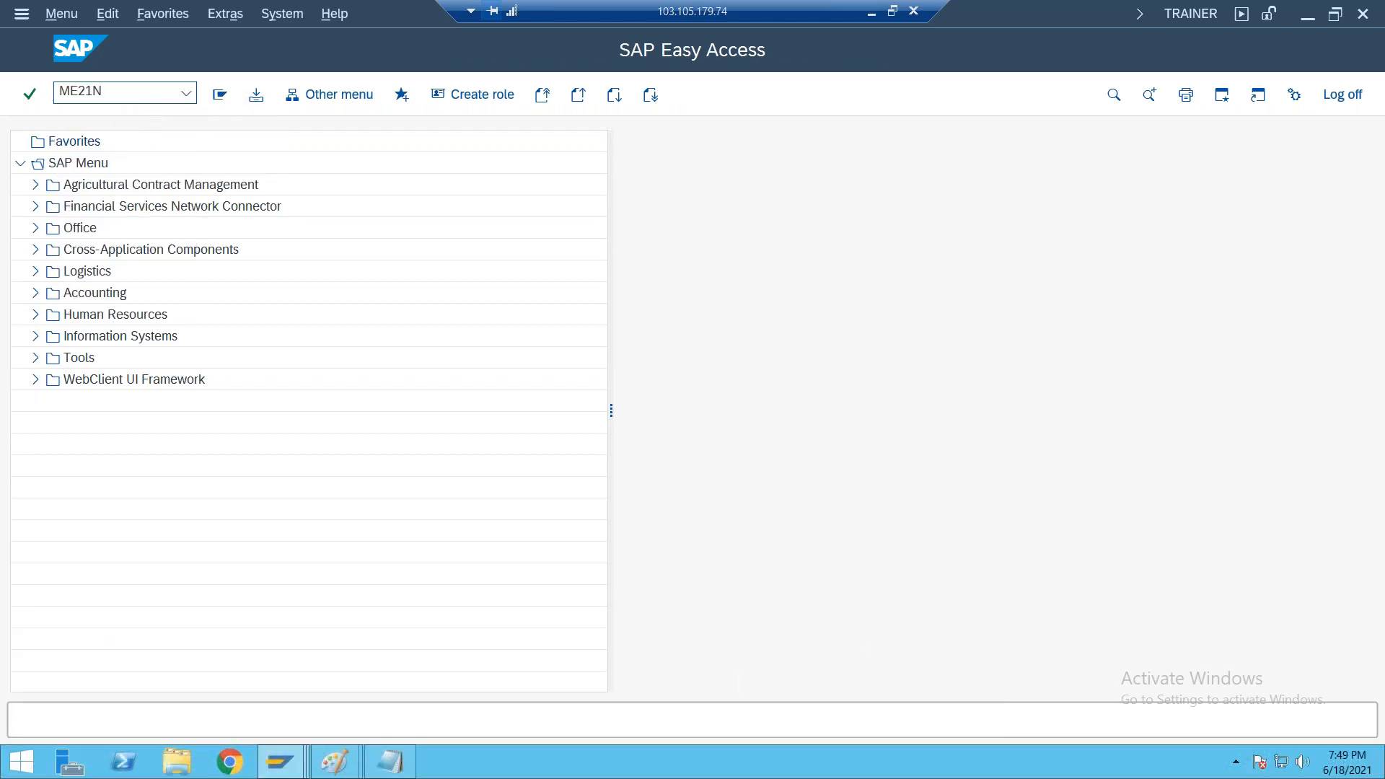
key("Return")
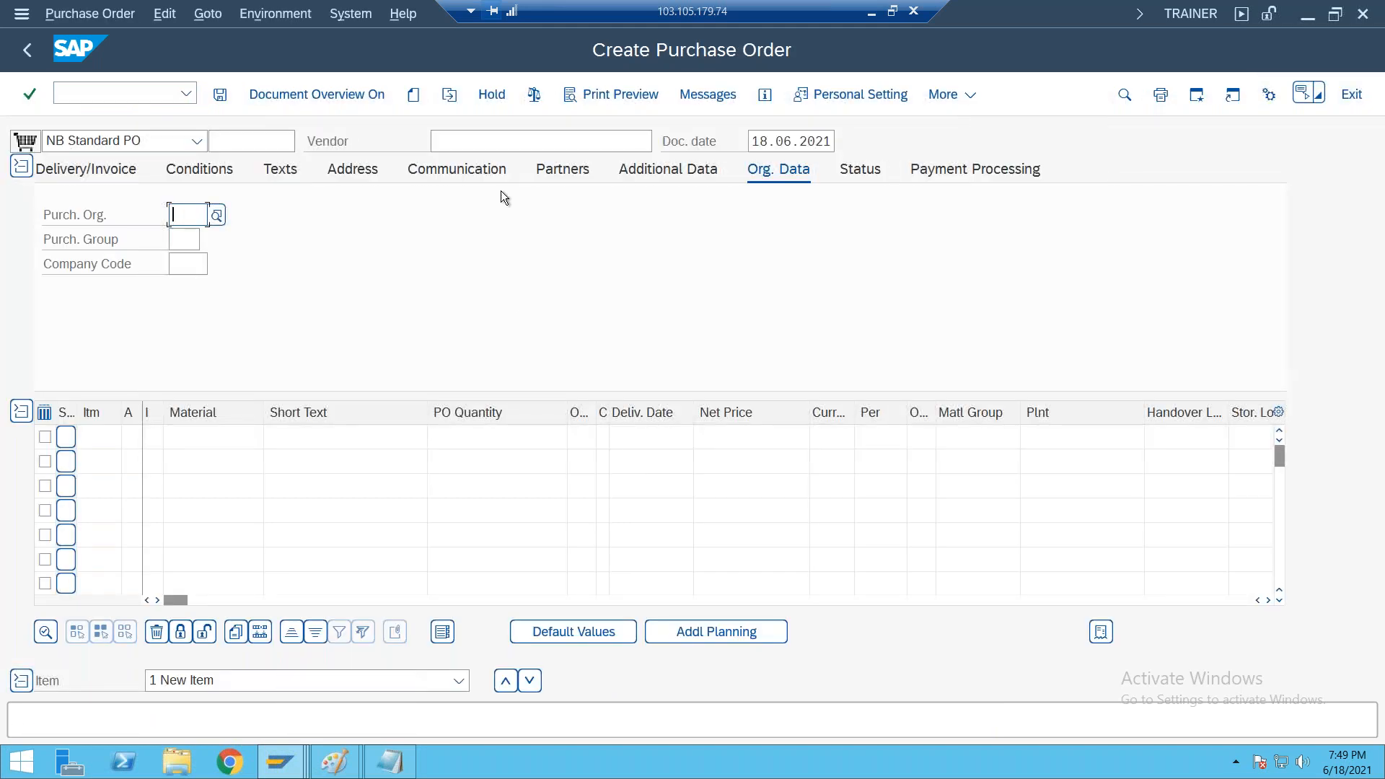
left_click(470, 140)
left_click(486, 171)
key("Return")
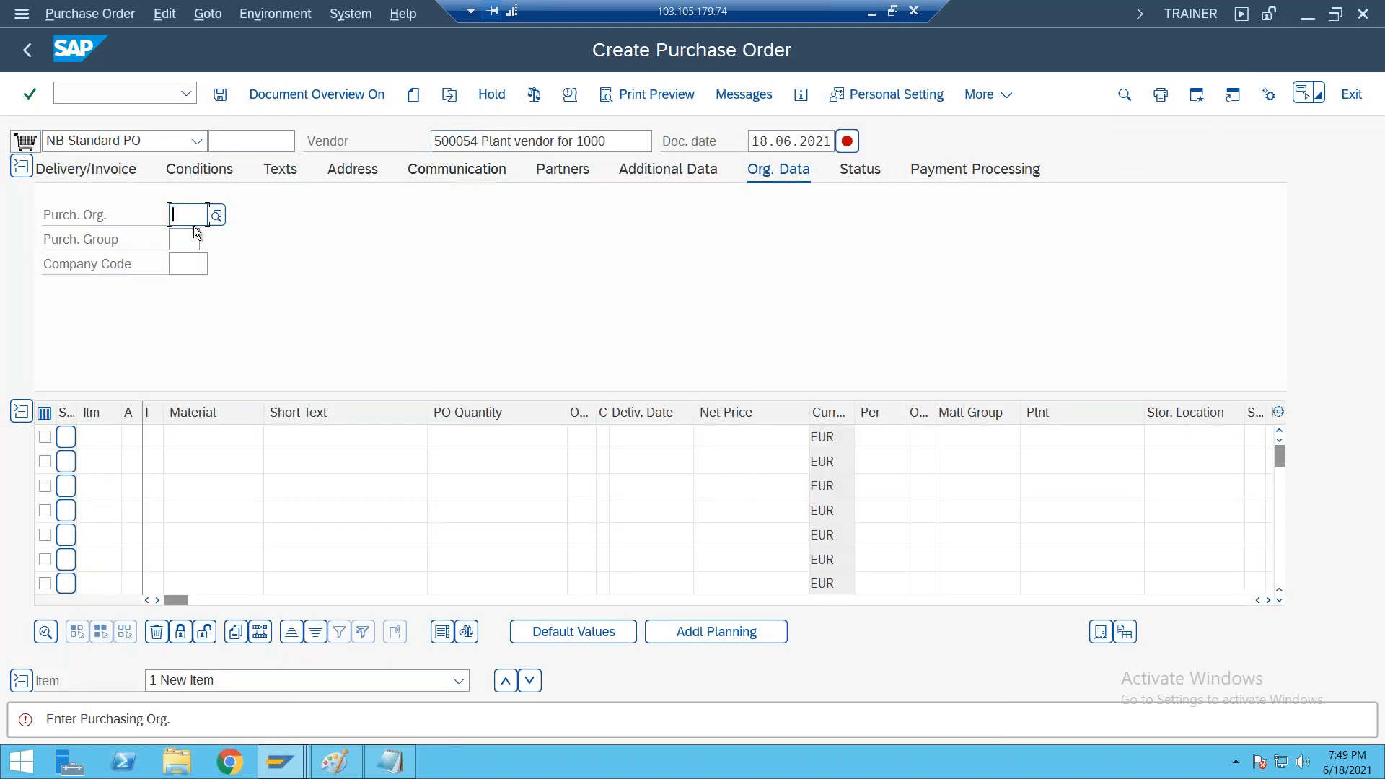
Set the order's purchasing organization to 2000, purchasing group to 000 and company code to 2000
type("2000")
key("Tab")
type("000")
key("Tab")
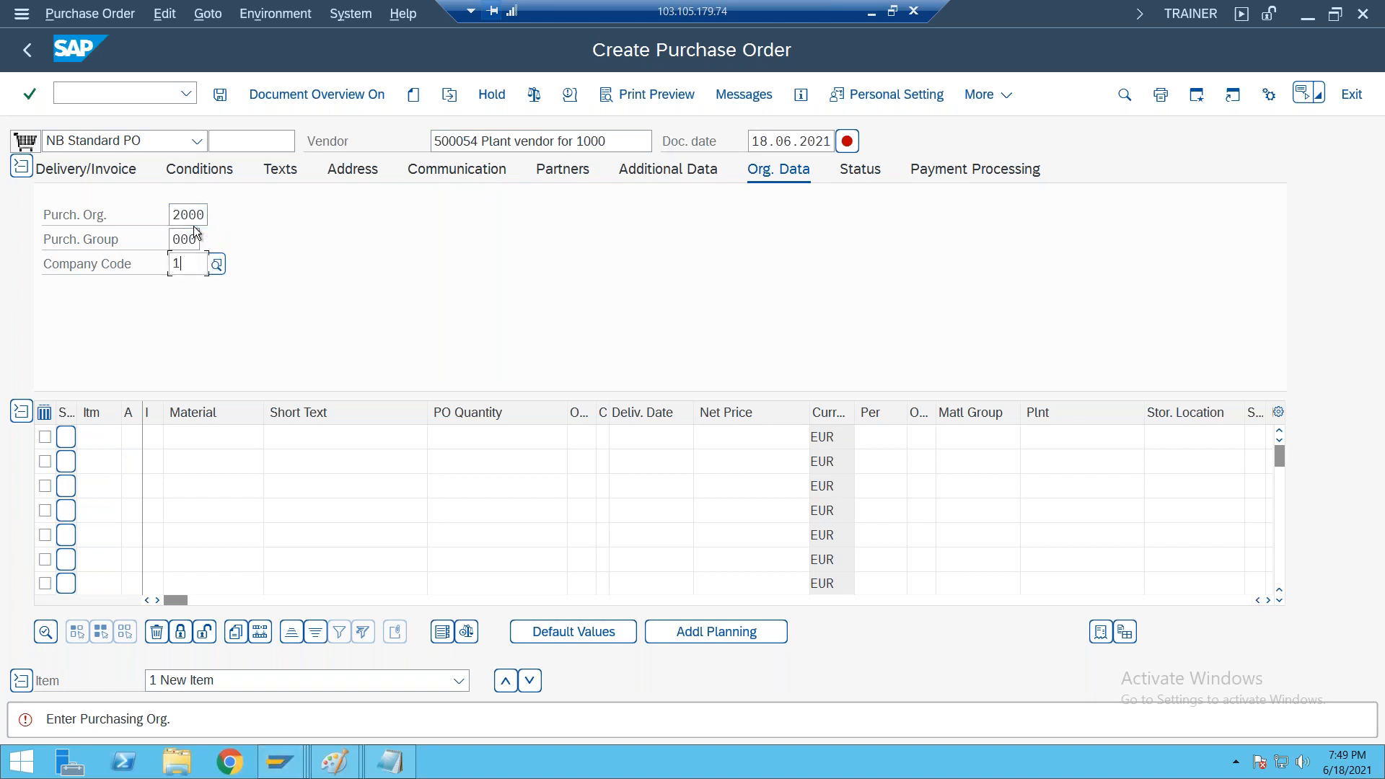
type("2000")
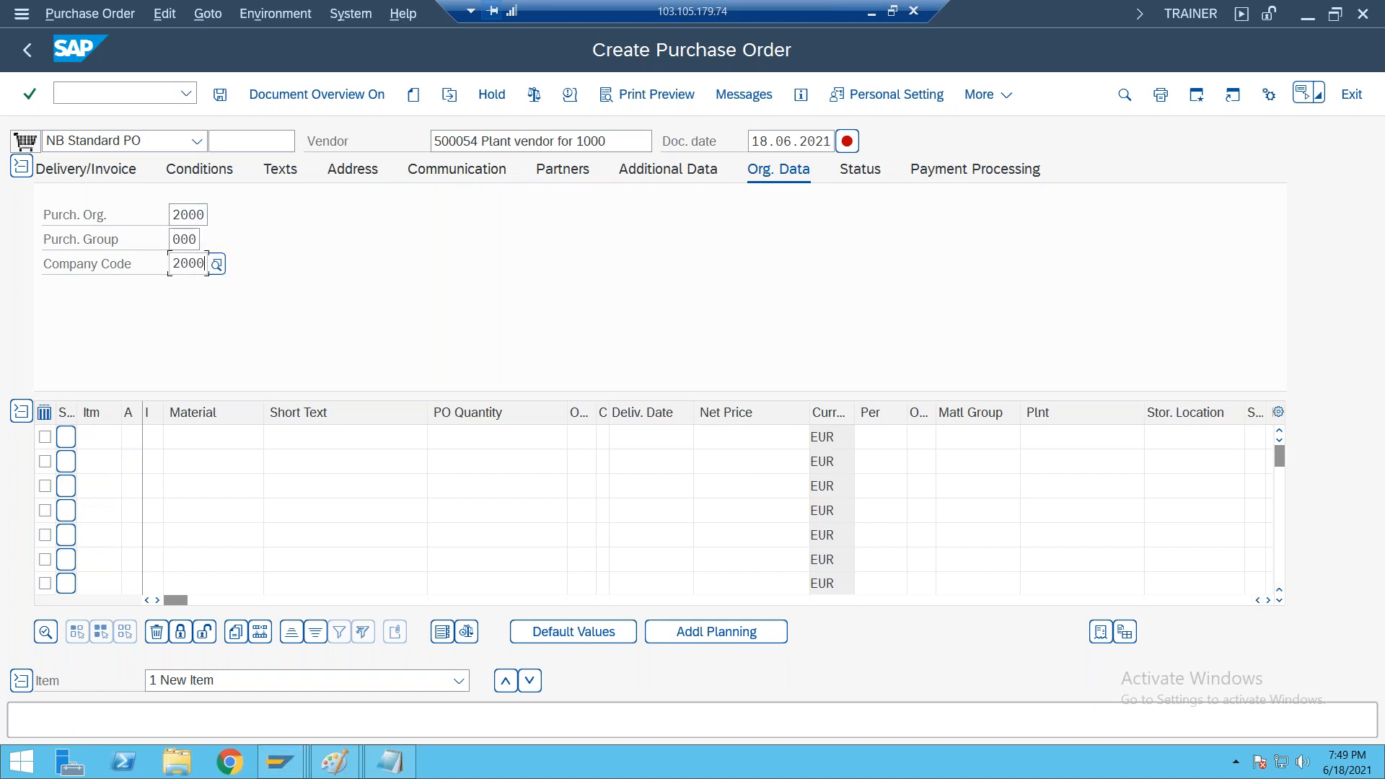
Enter an order item for material 50066980 with quantity 40, plant 2000 and storage location 0001
left_click(192, 439)
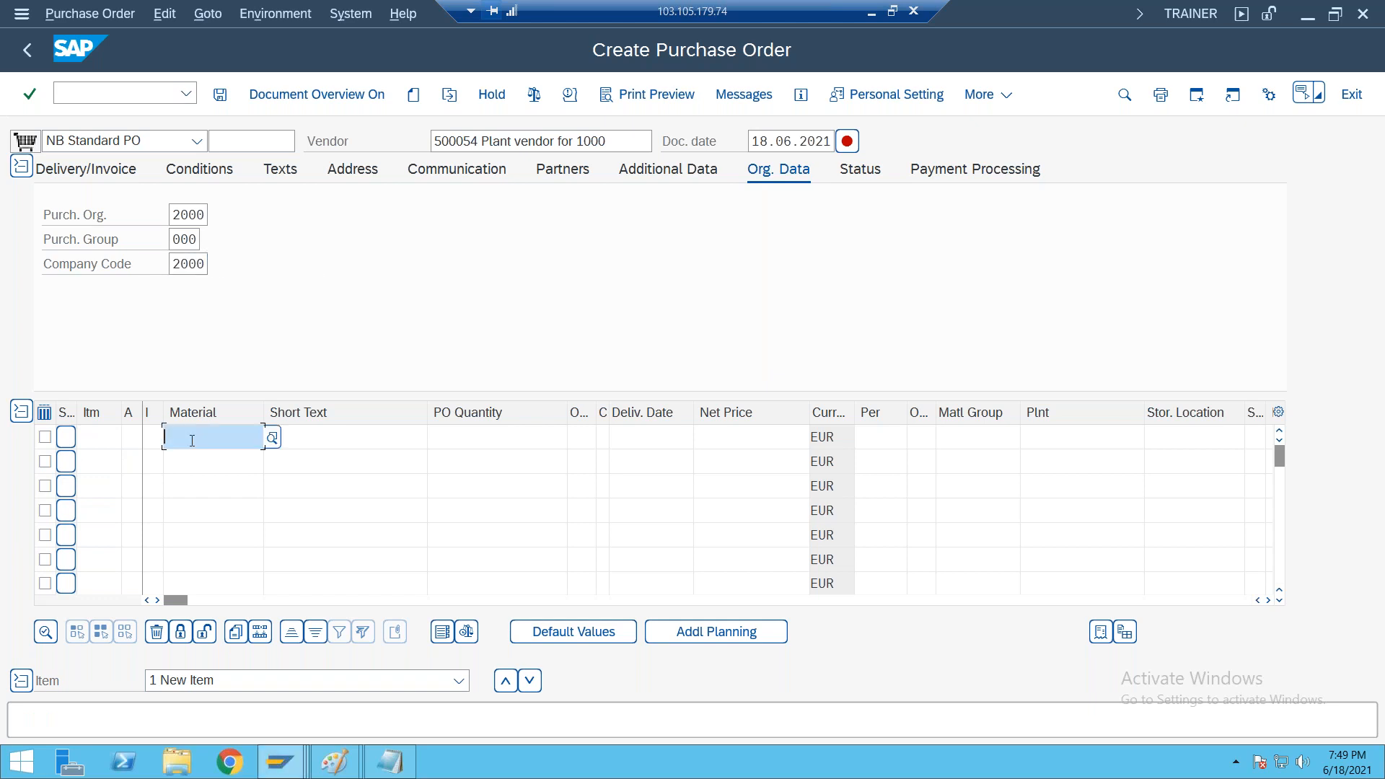
type("50066980")
left_click(484, 436)
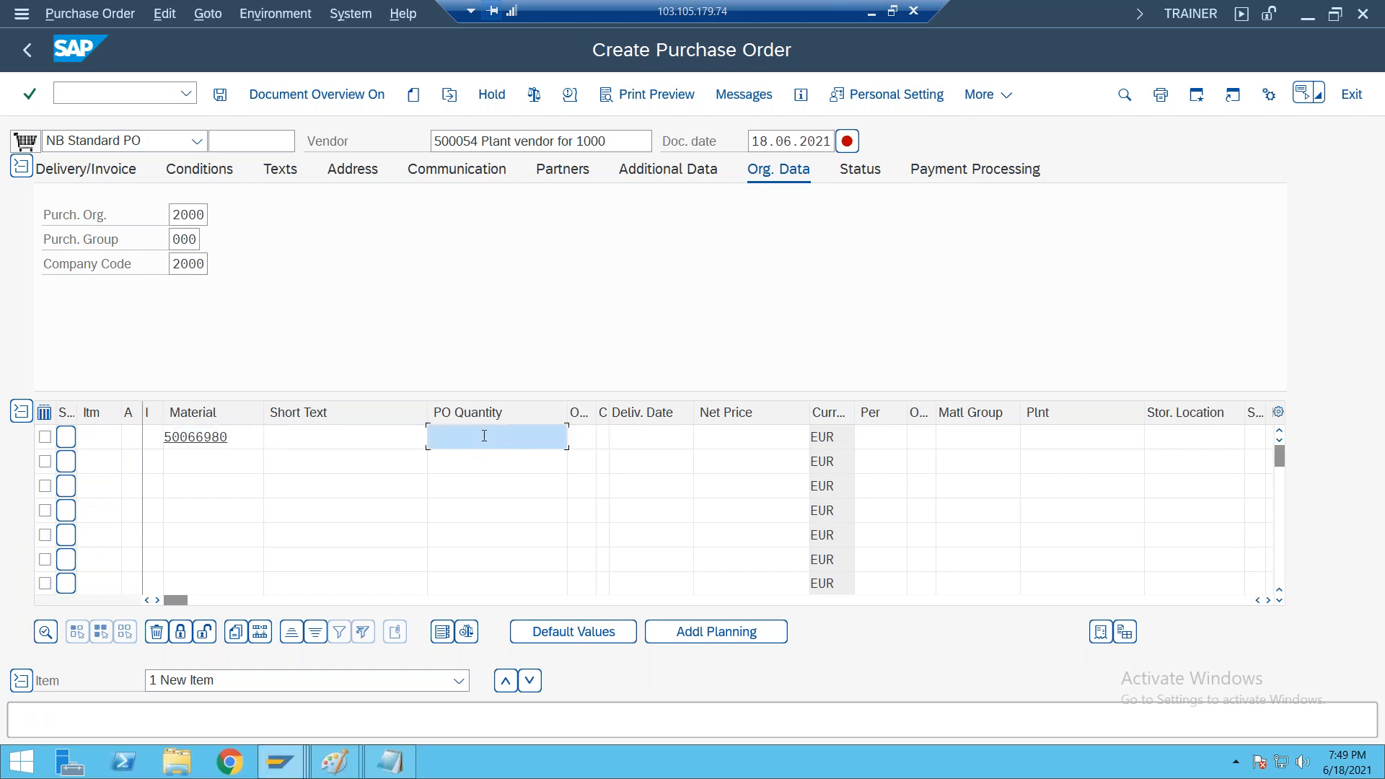
type("40")
key("Tab")
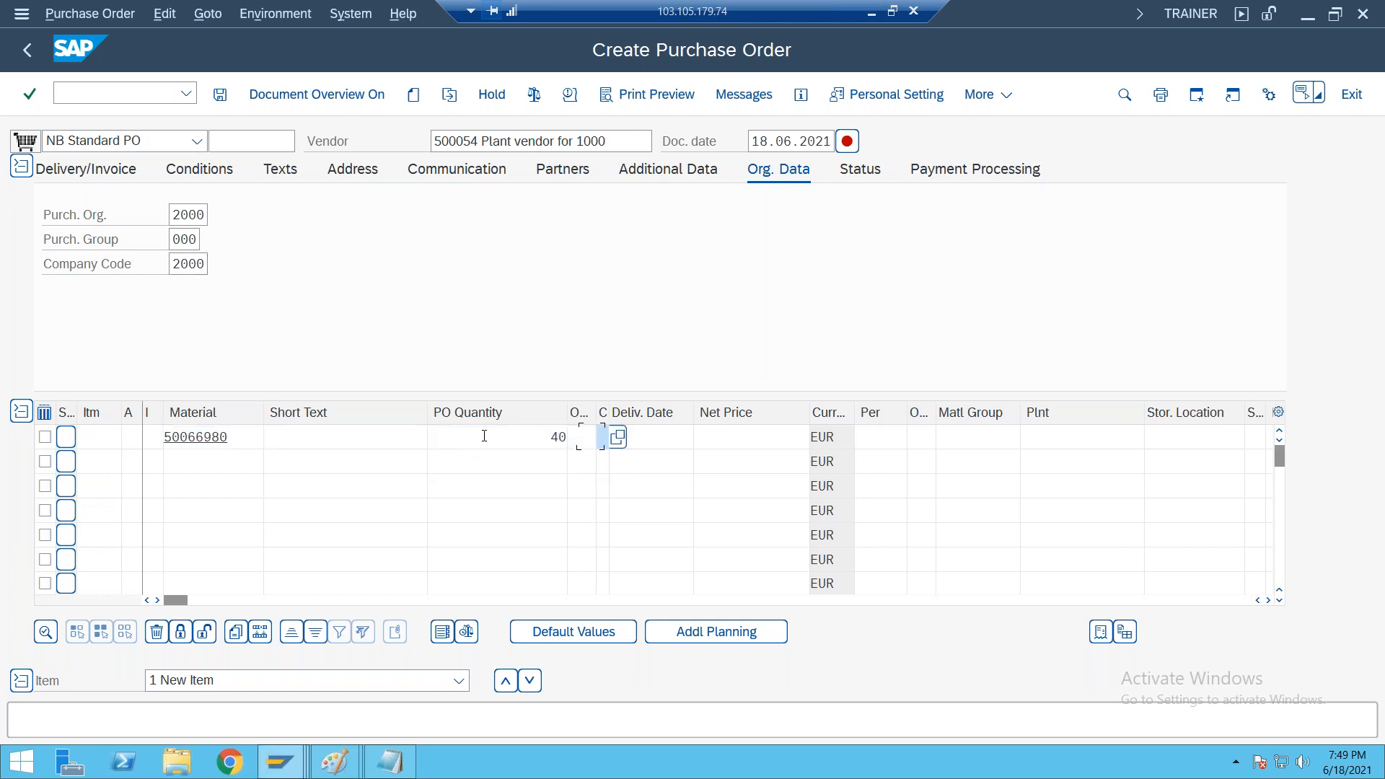
key("Tab")
key("Tab")
key("Tab")
key("Tab")
key("Tab")
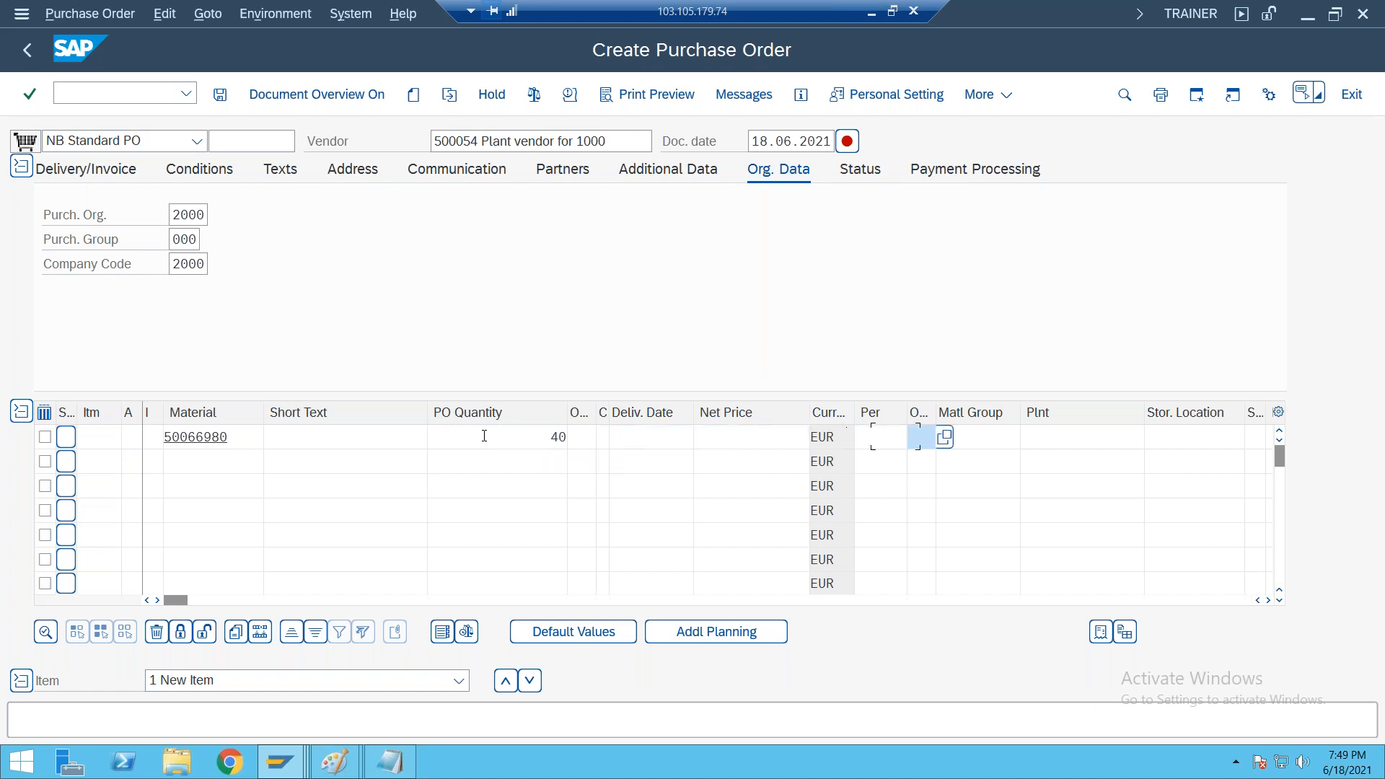
type("2000")
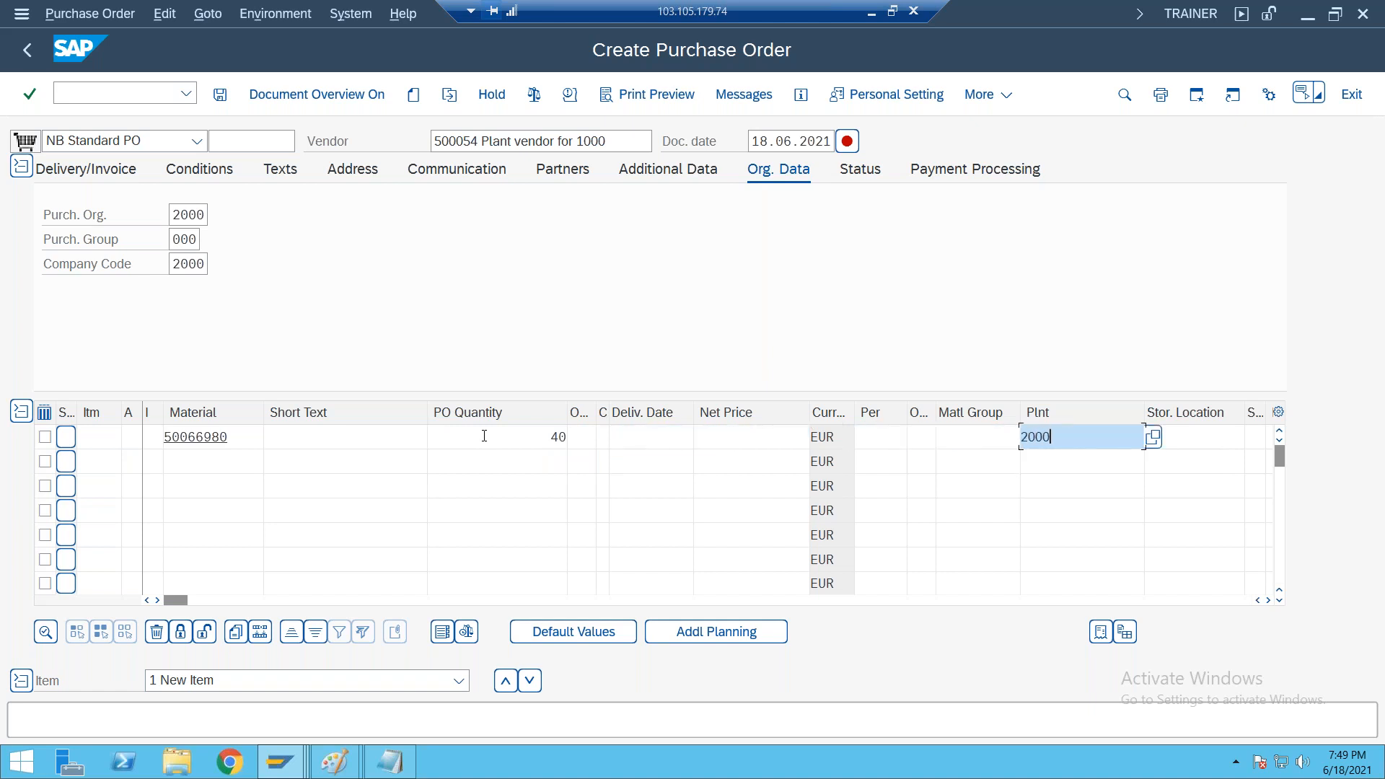
key("Tab")
type("0001")
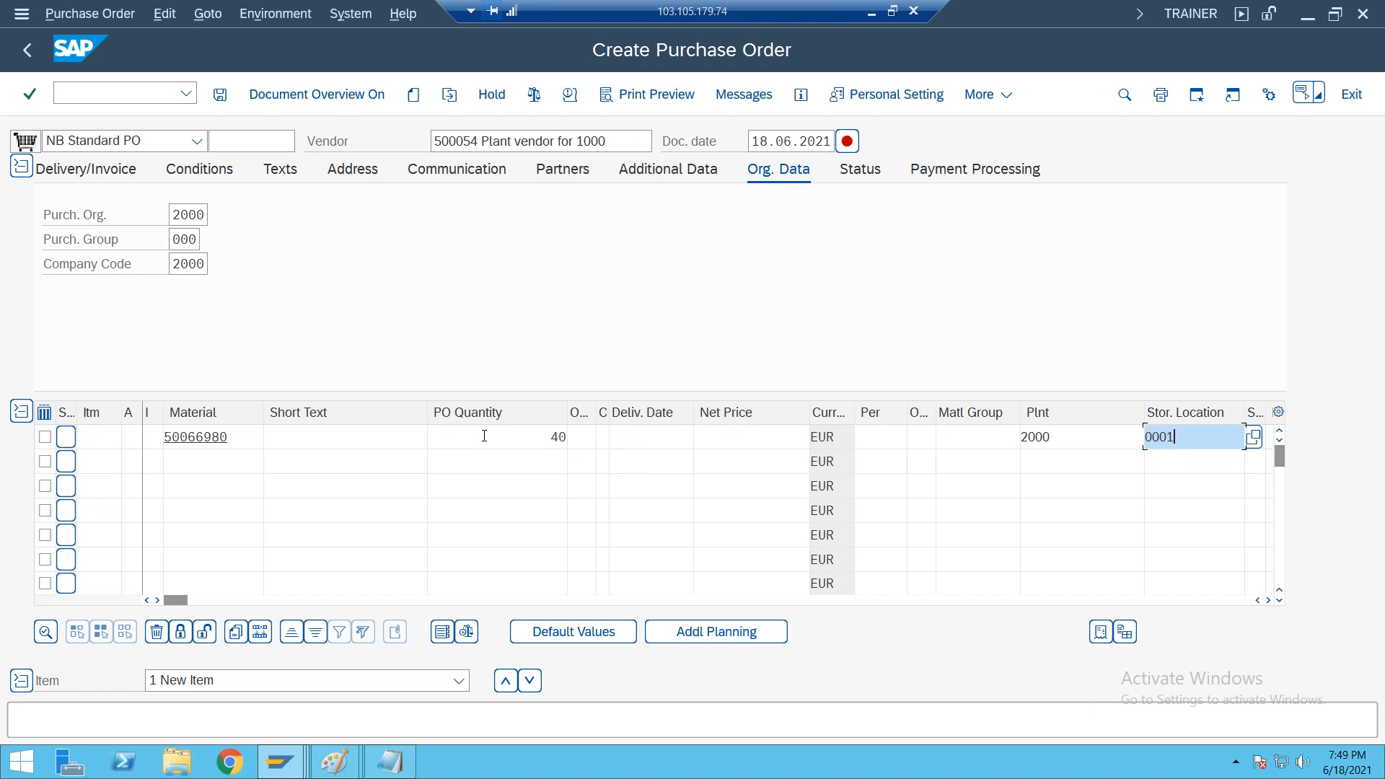
key("Return")
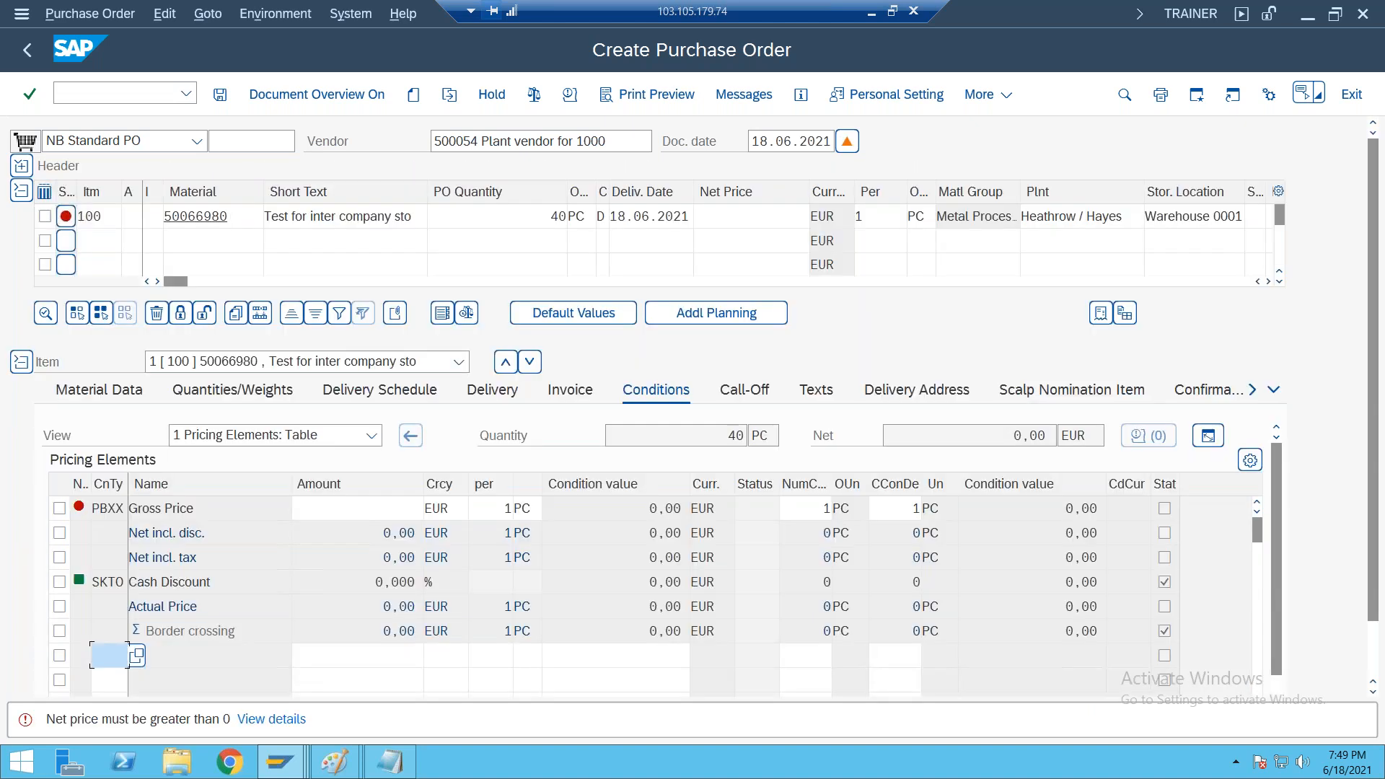
Set the net price of the item for material 50066980 to 100 EUR
left_click(751, 216)
type("100")
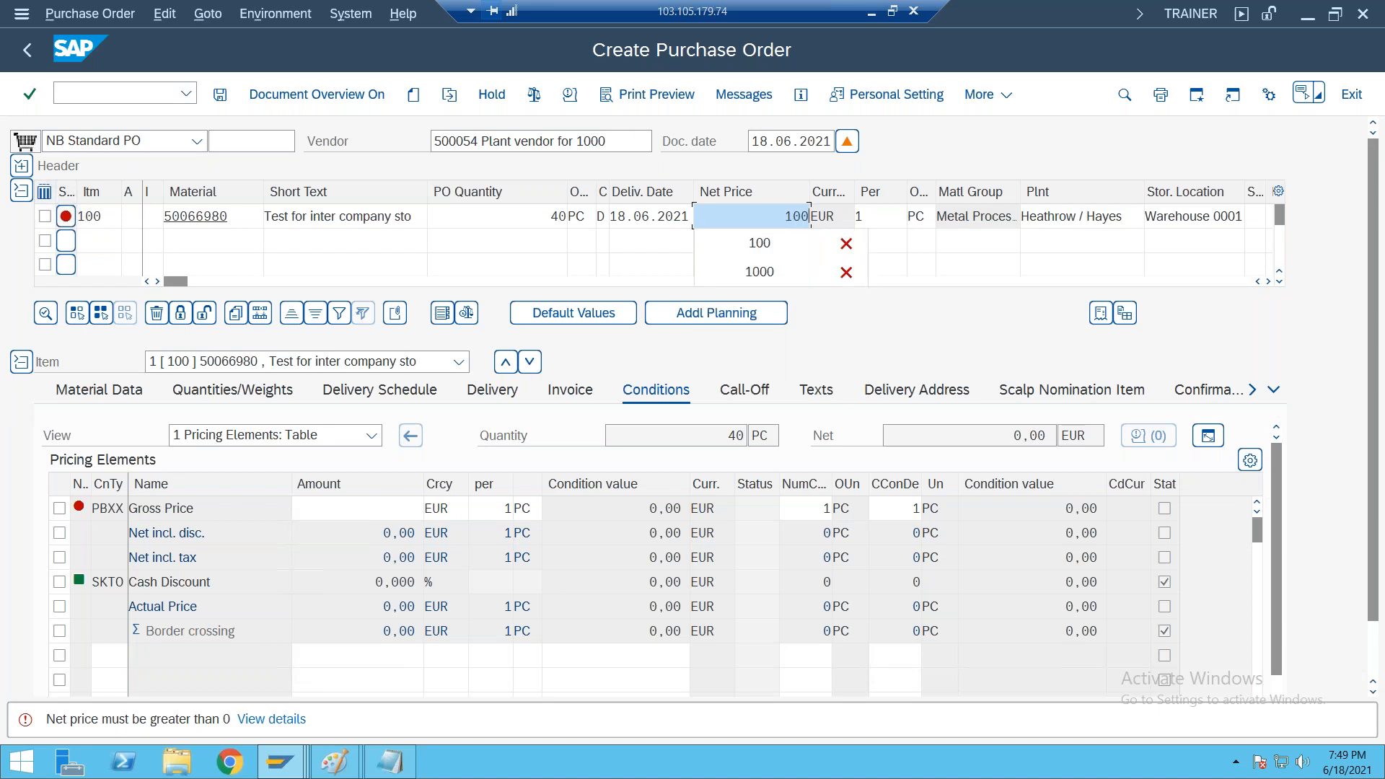
key("Return")
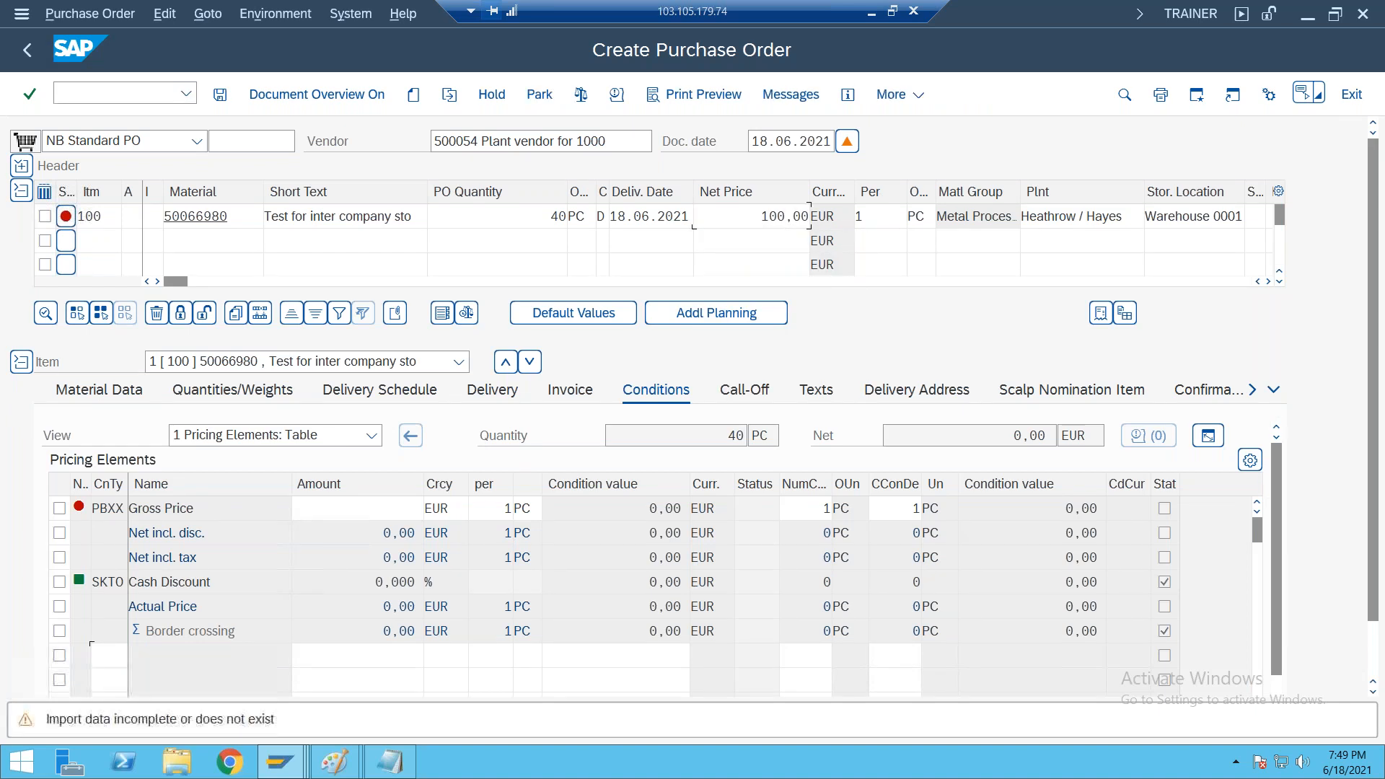
Examine the item's shipping data, including delivery type, priority, customer, loading and transportation groups, against its material, plant and delivery date
left_click(1252, 389)
left_click(1076, 396)
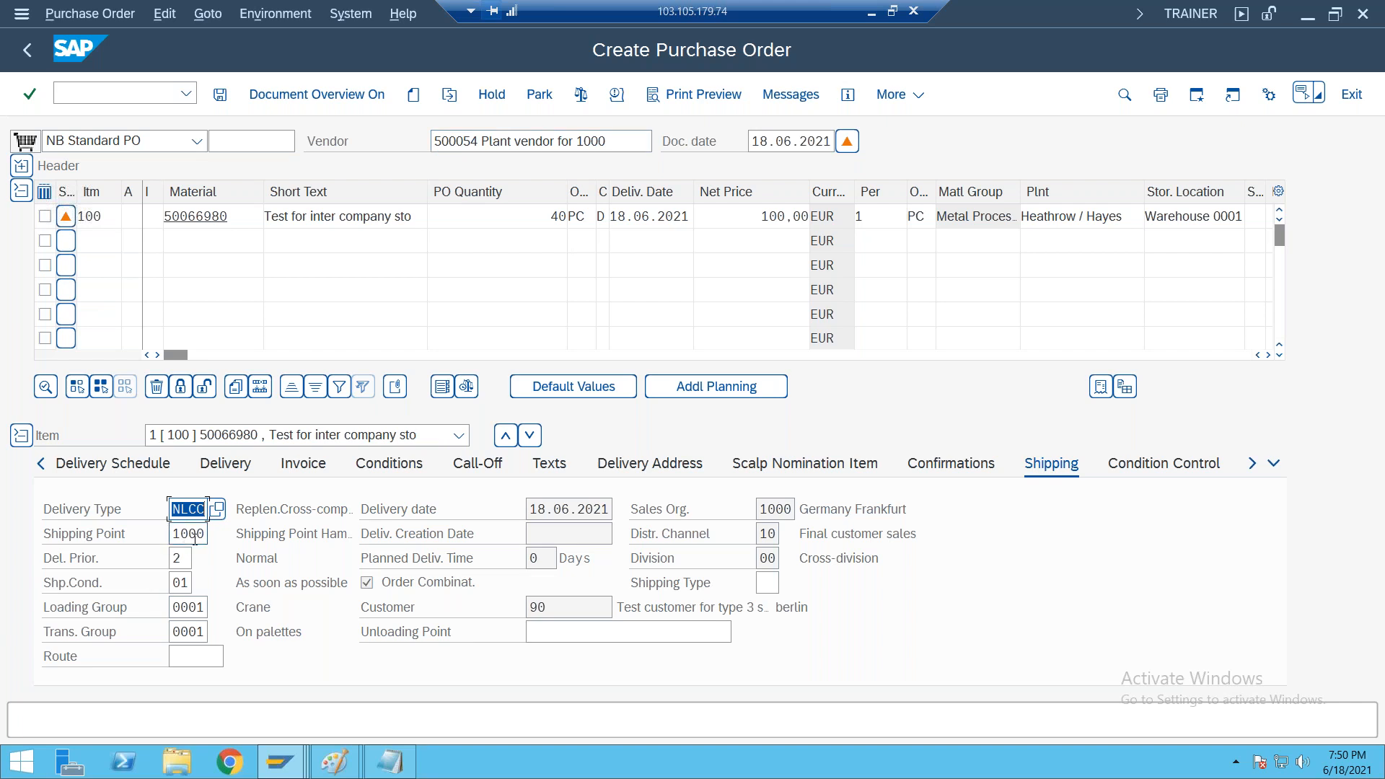
left_click(175, 558)
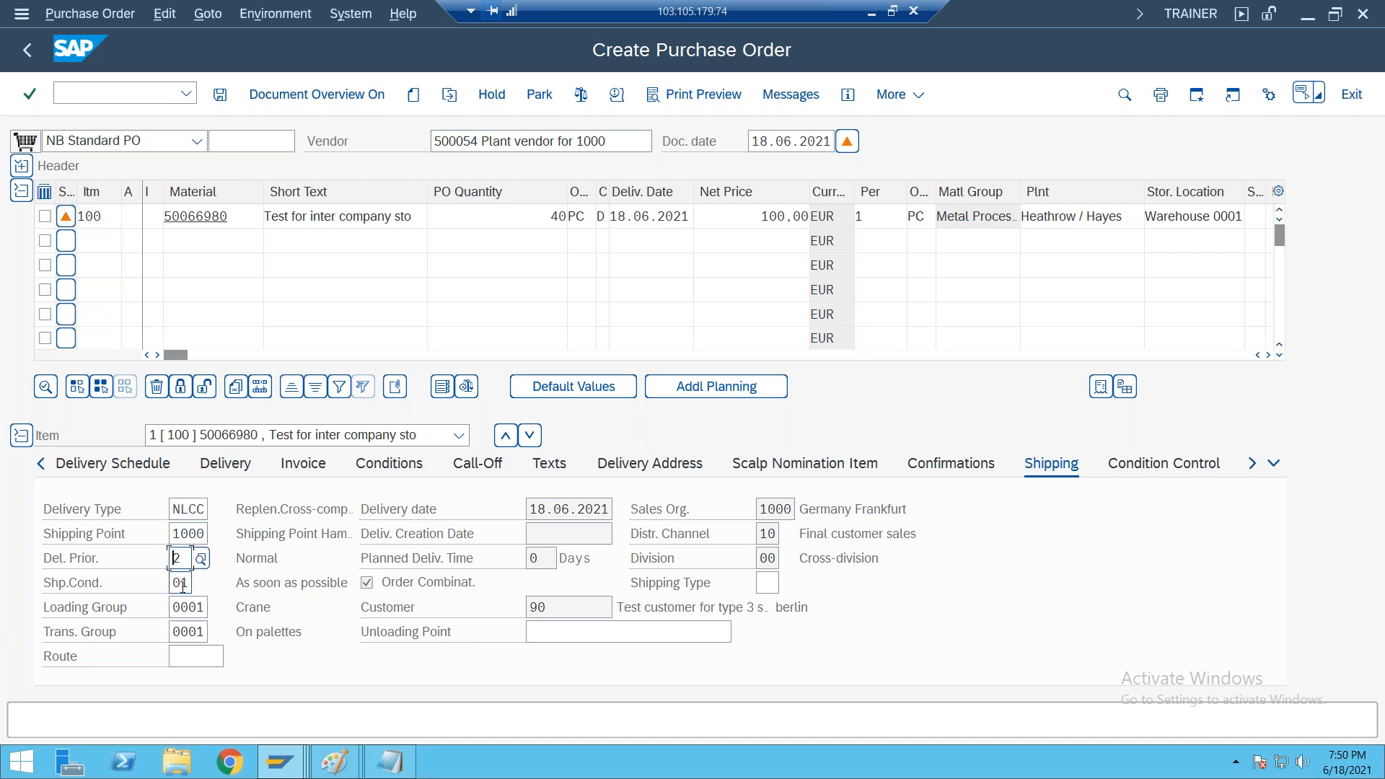
left_click(611, 607)
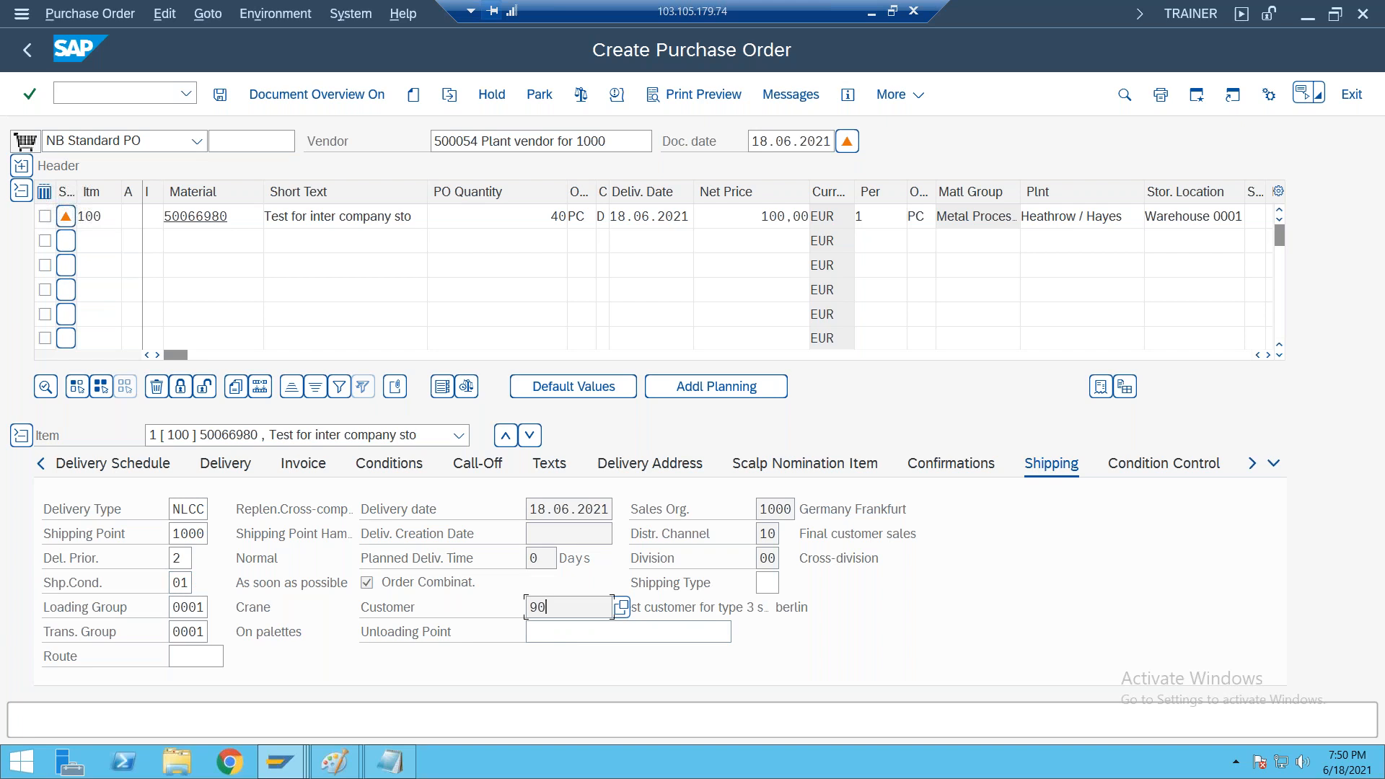
left_click(187, 608)
left_click(193, 638)
left_click(221, 215)
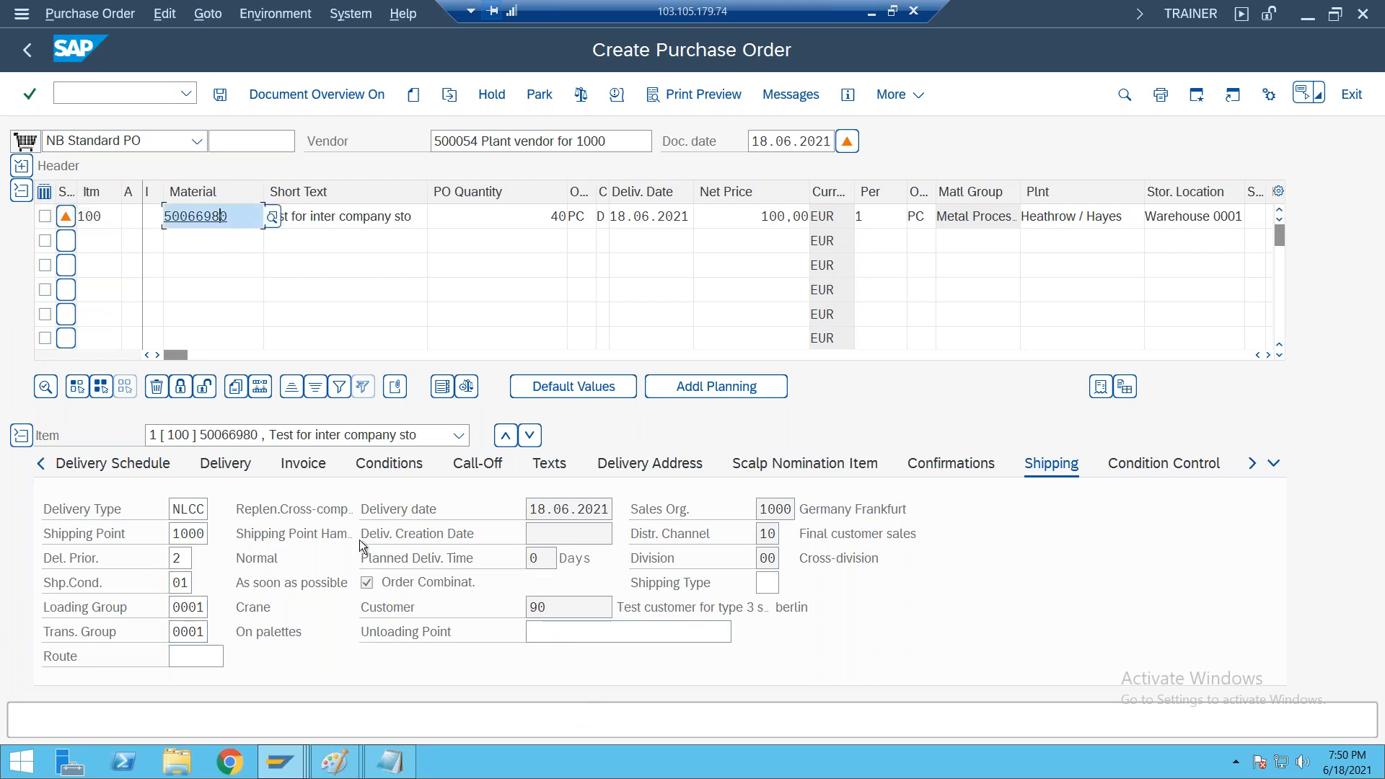
left_click(567, 606)
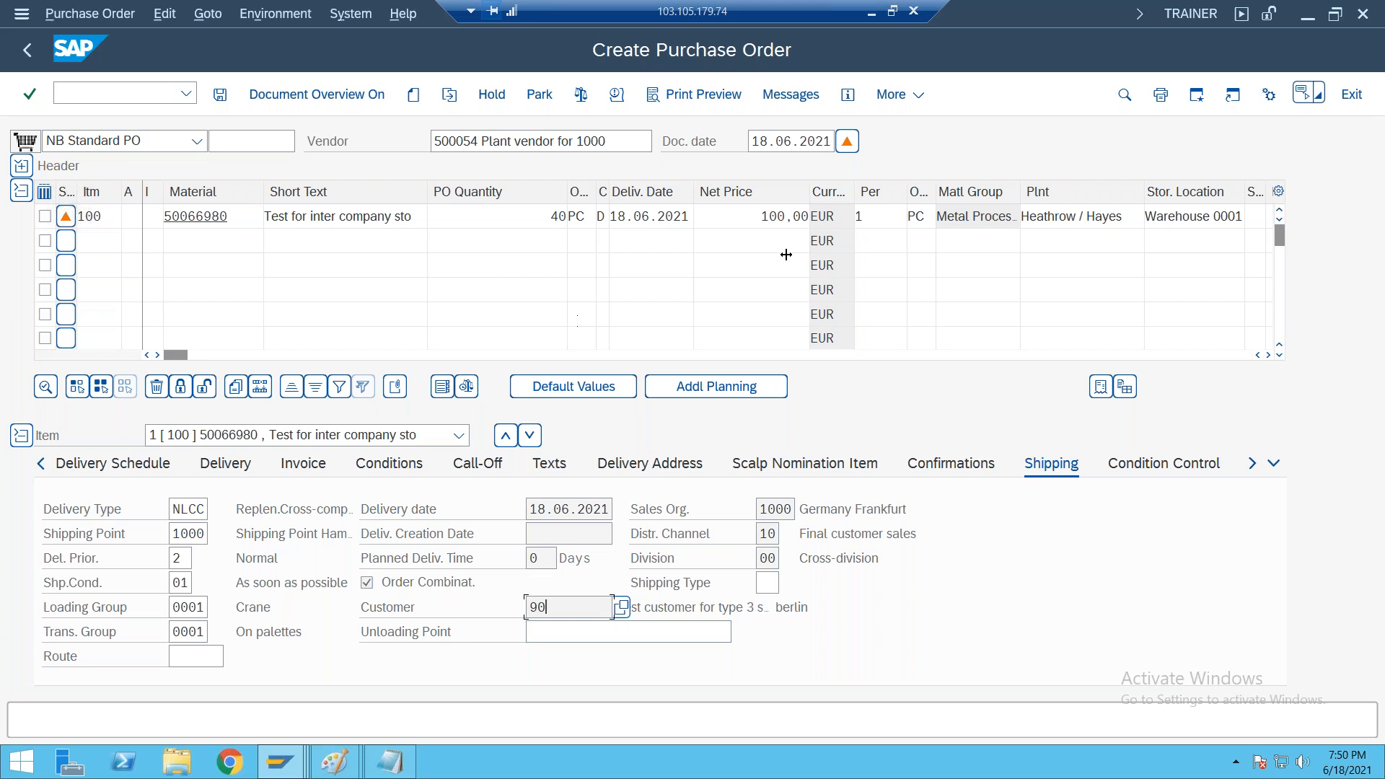
left_click(1095, 215)
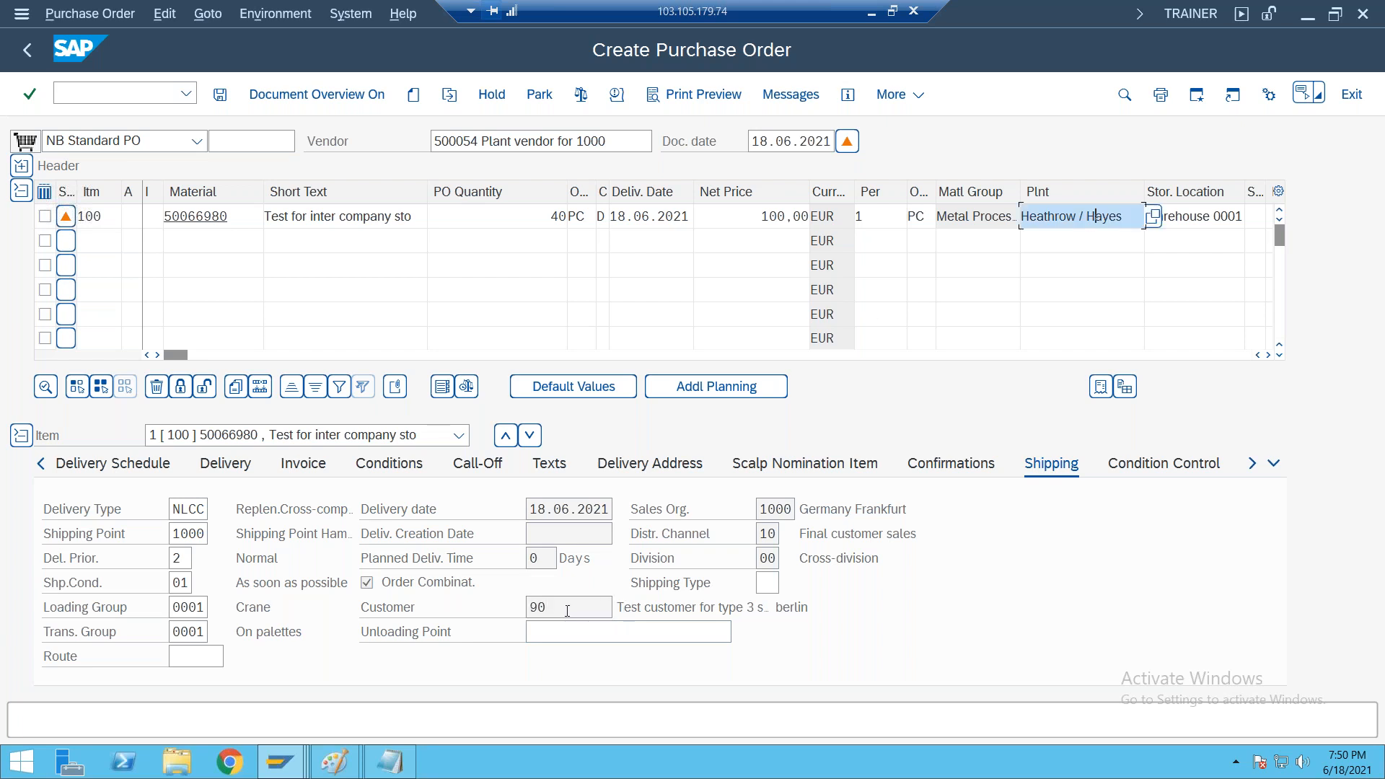
left_click(568, 610)
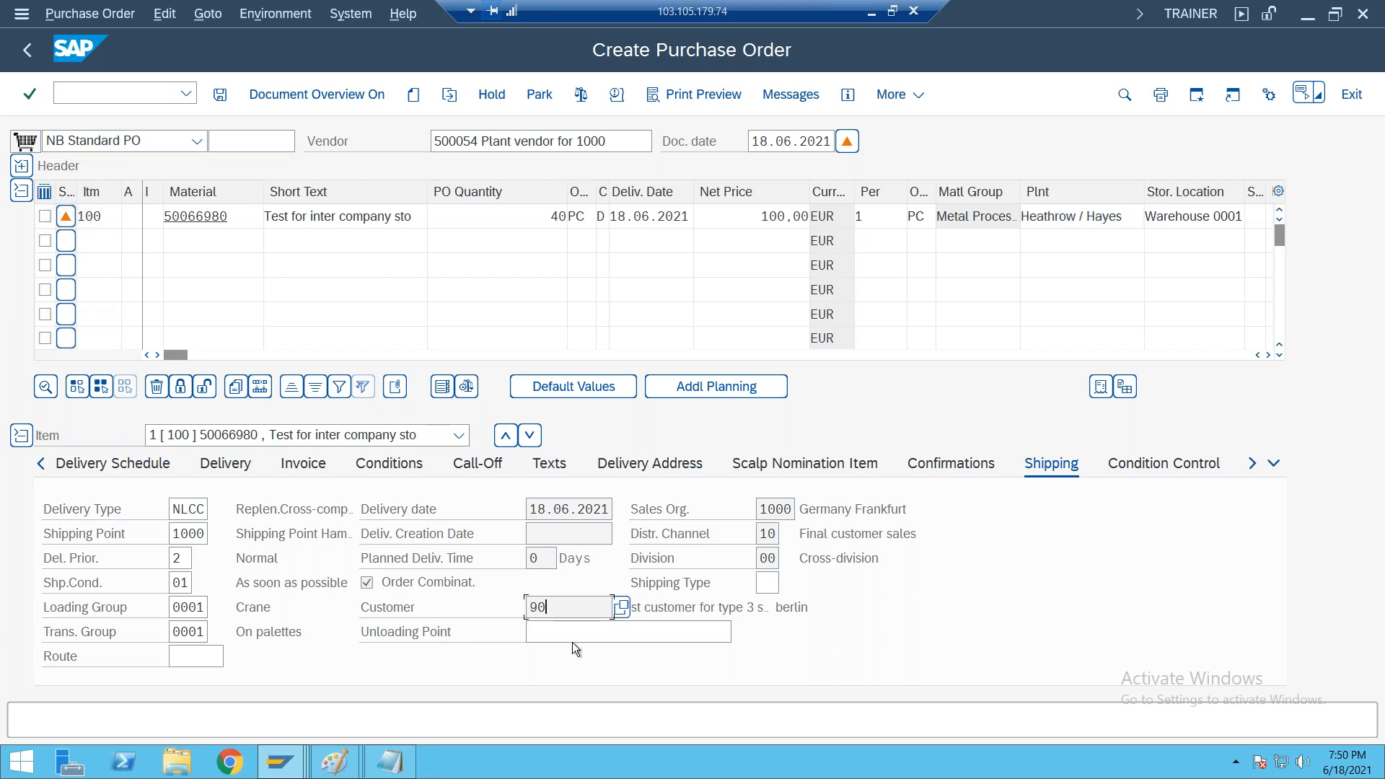
left_click(651, 215)
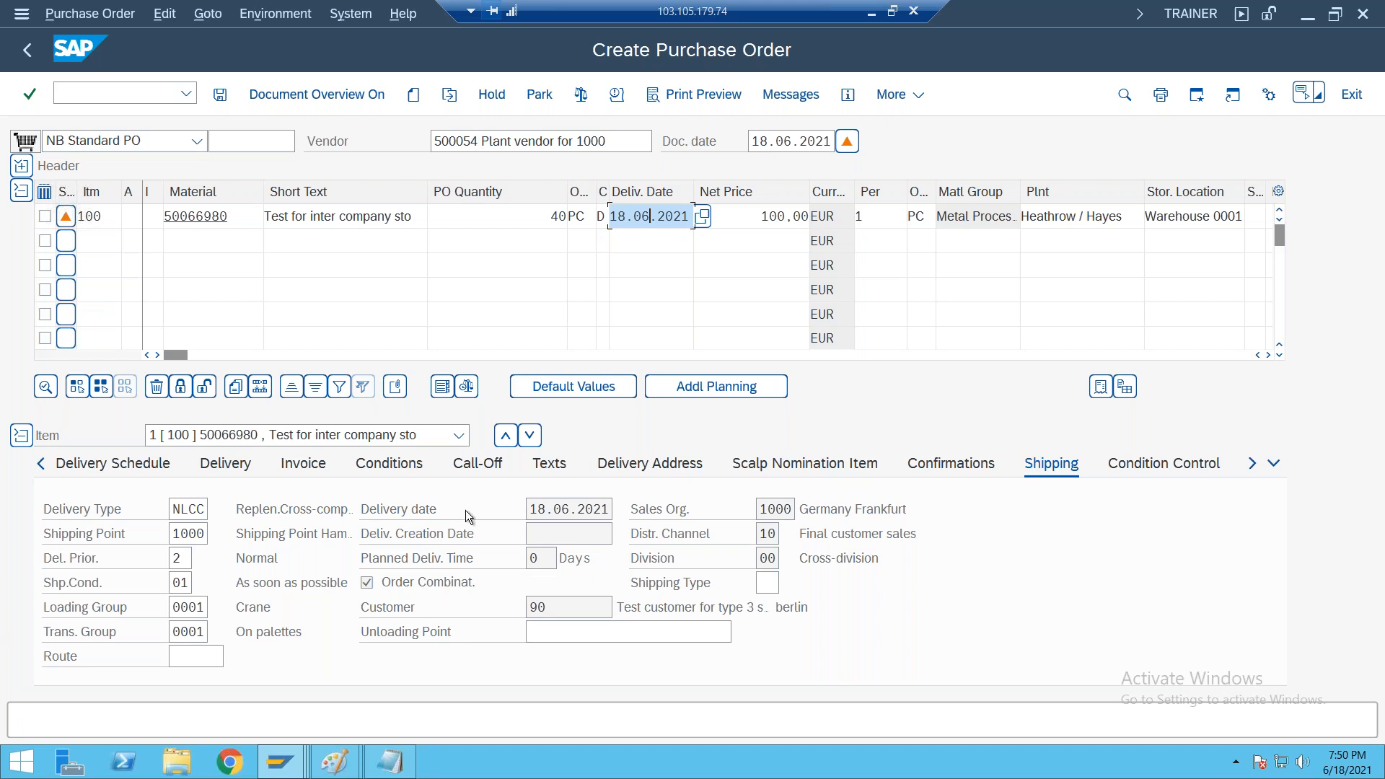
Check the purchase order and save it
left_click(579, 94)
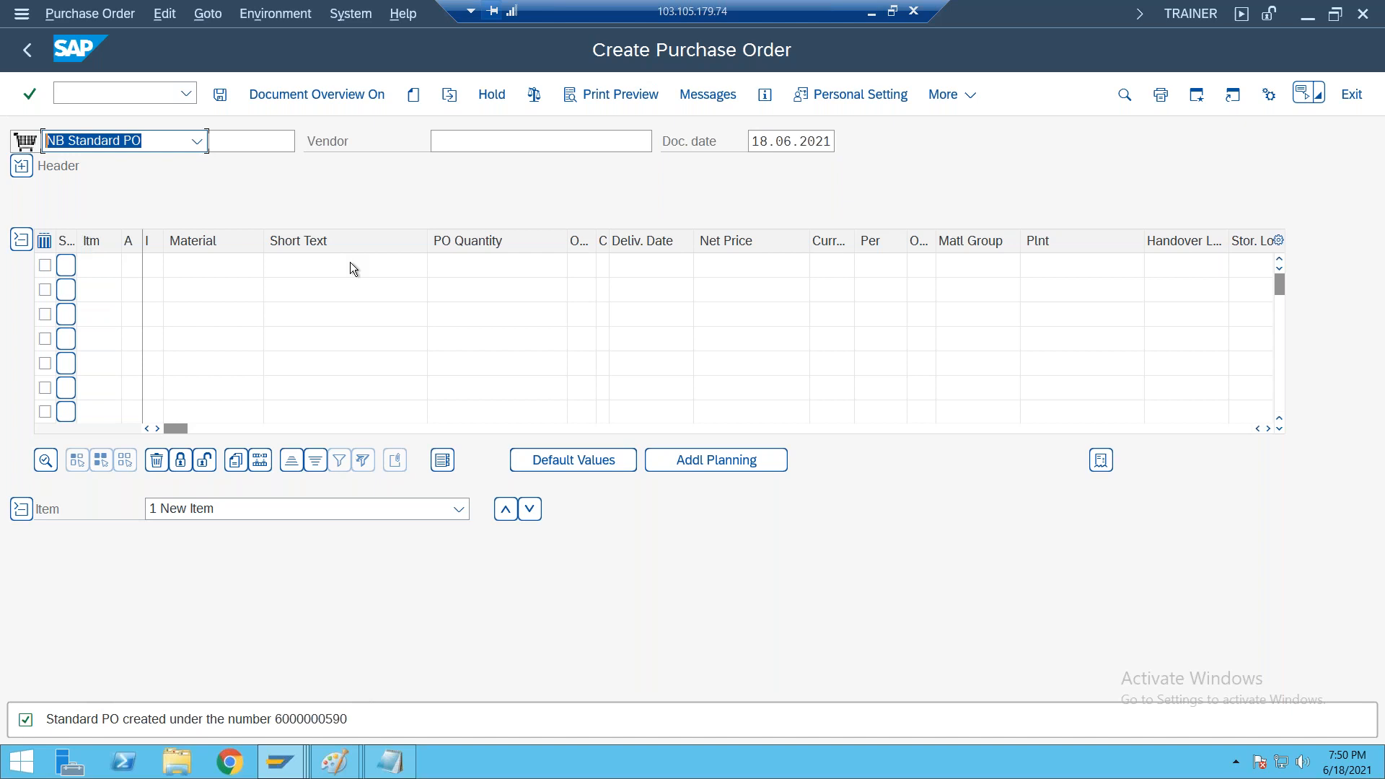
Display the newly saved purchase order with its header details and select its order number
left_click(449, 95)
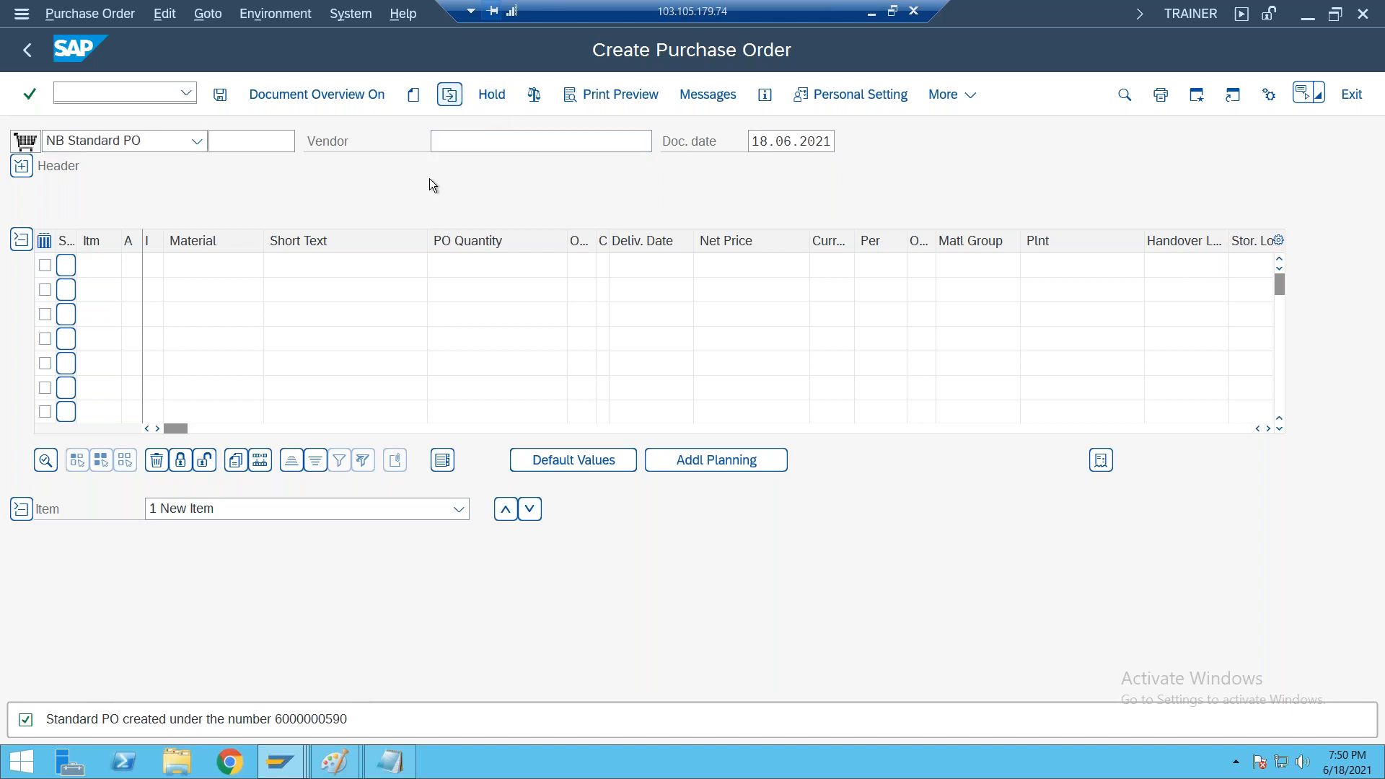
left_click(278, 406)
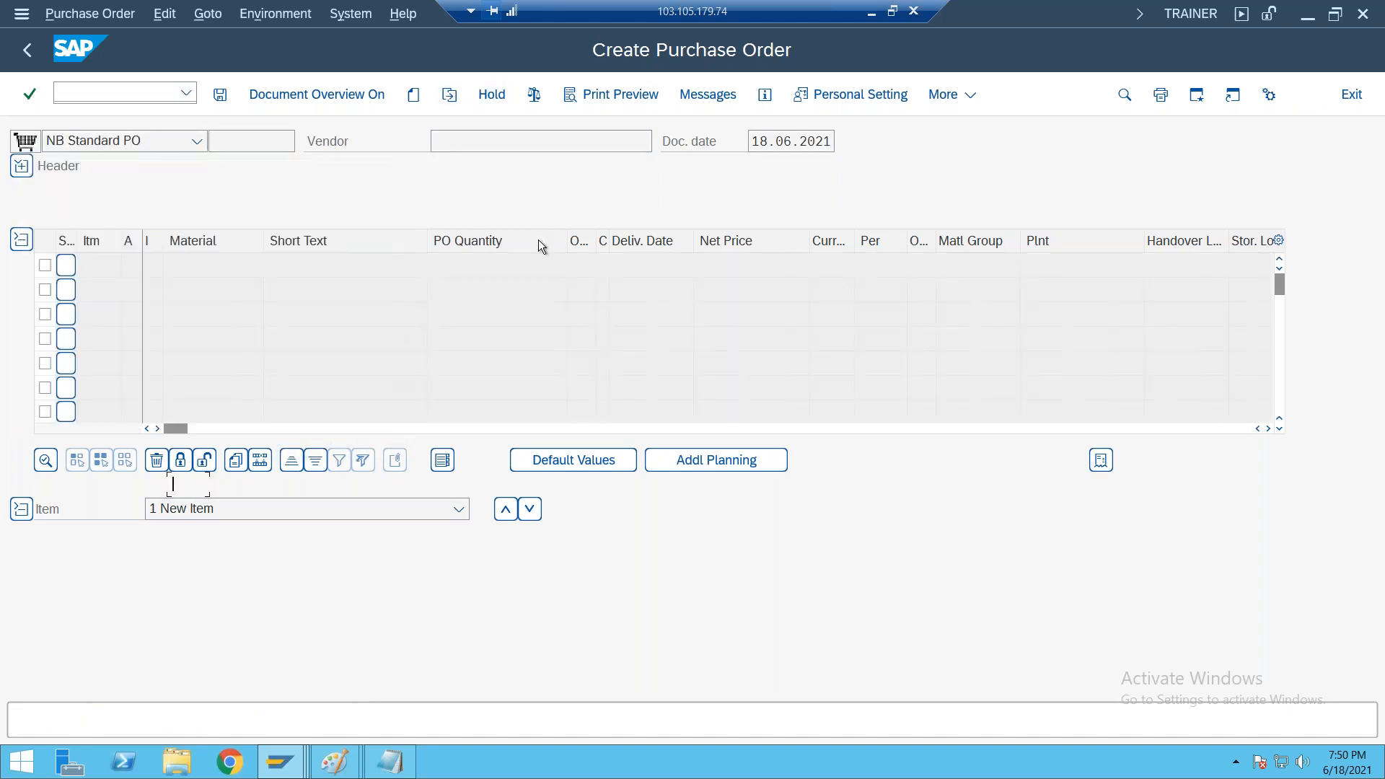
left_click(22, 165)
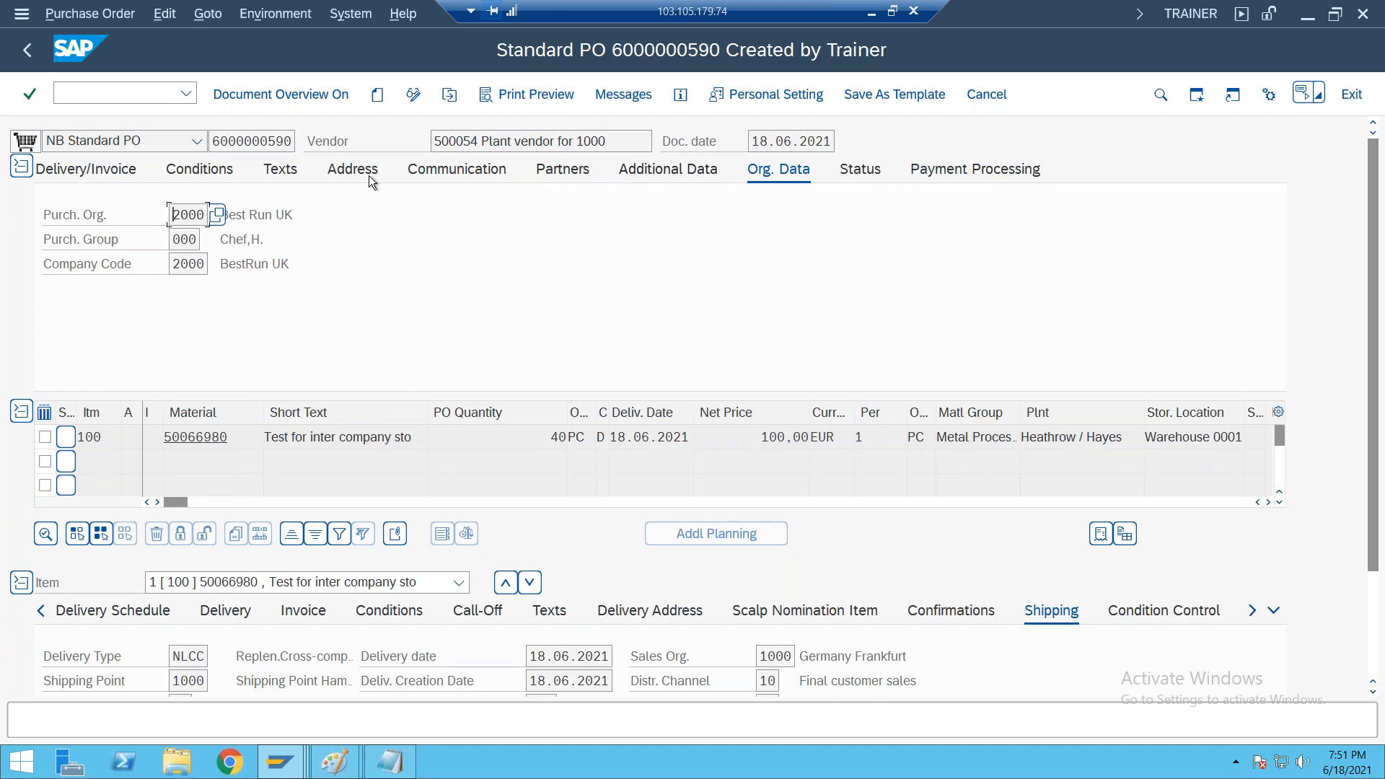
left_click_drag(212, 141, 327, 150)
key("ctrl+c")
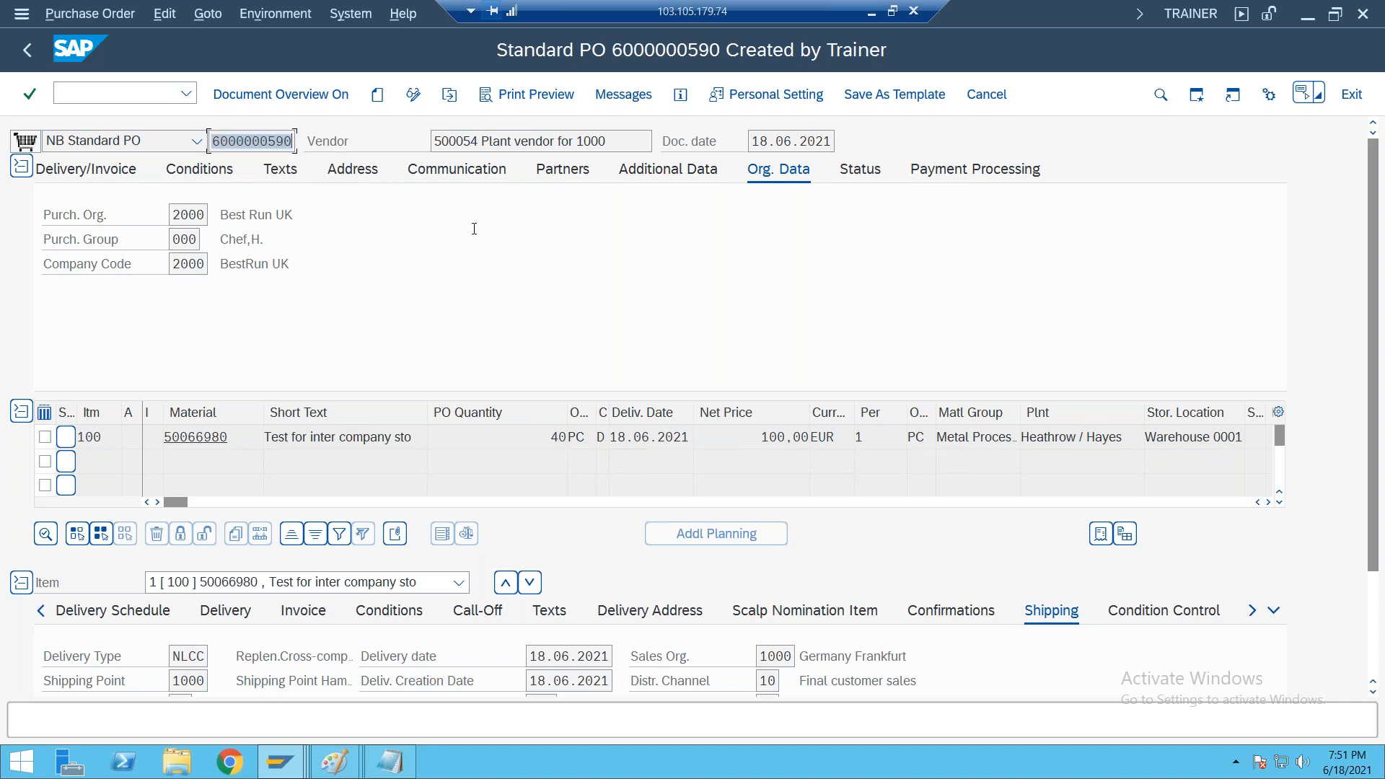
Leave the purchase order display and consult the Notepad process notes for the outbound delivery step before returning to SAP
key("F3")
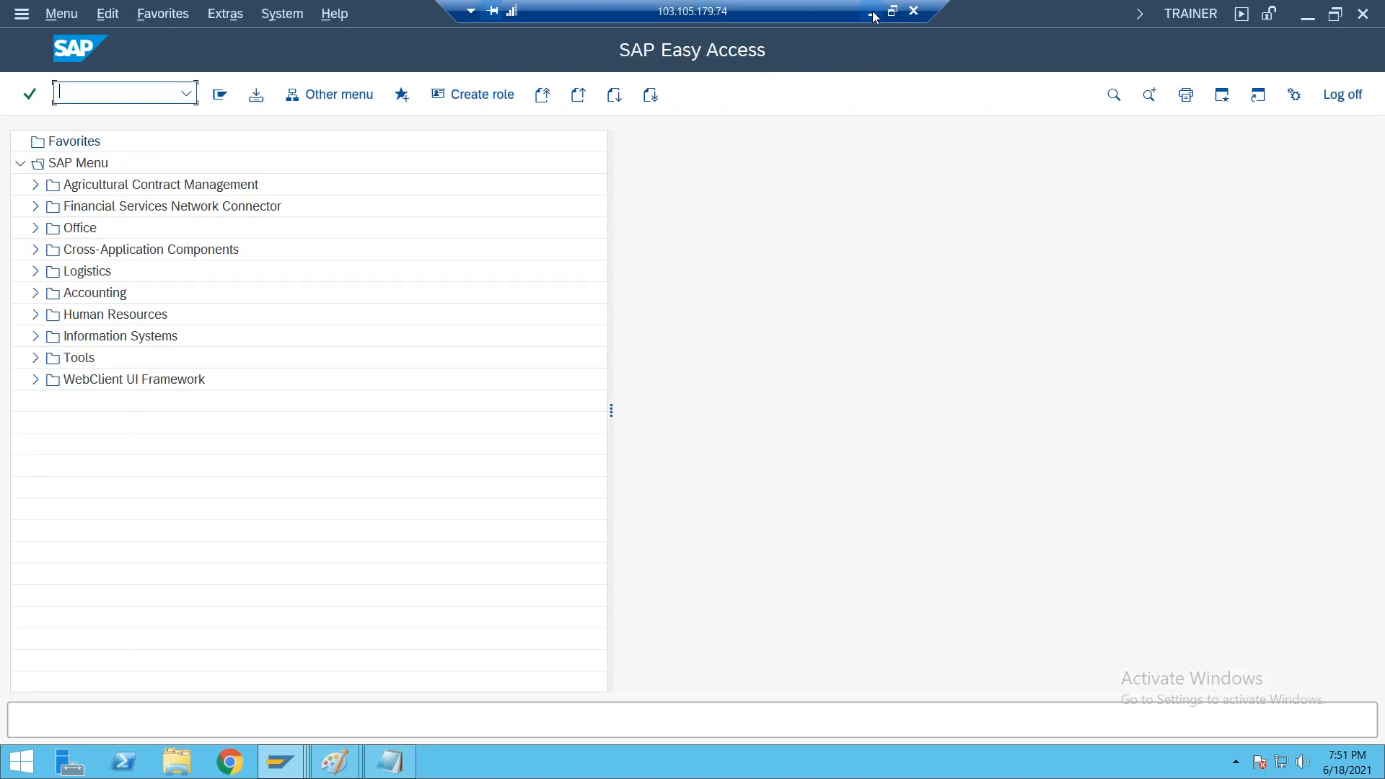
left_click(871, 12)
left_click(827, 317)
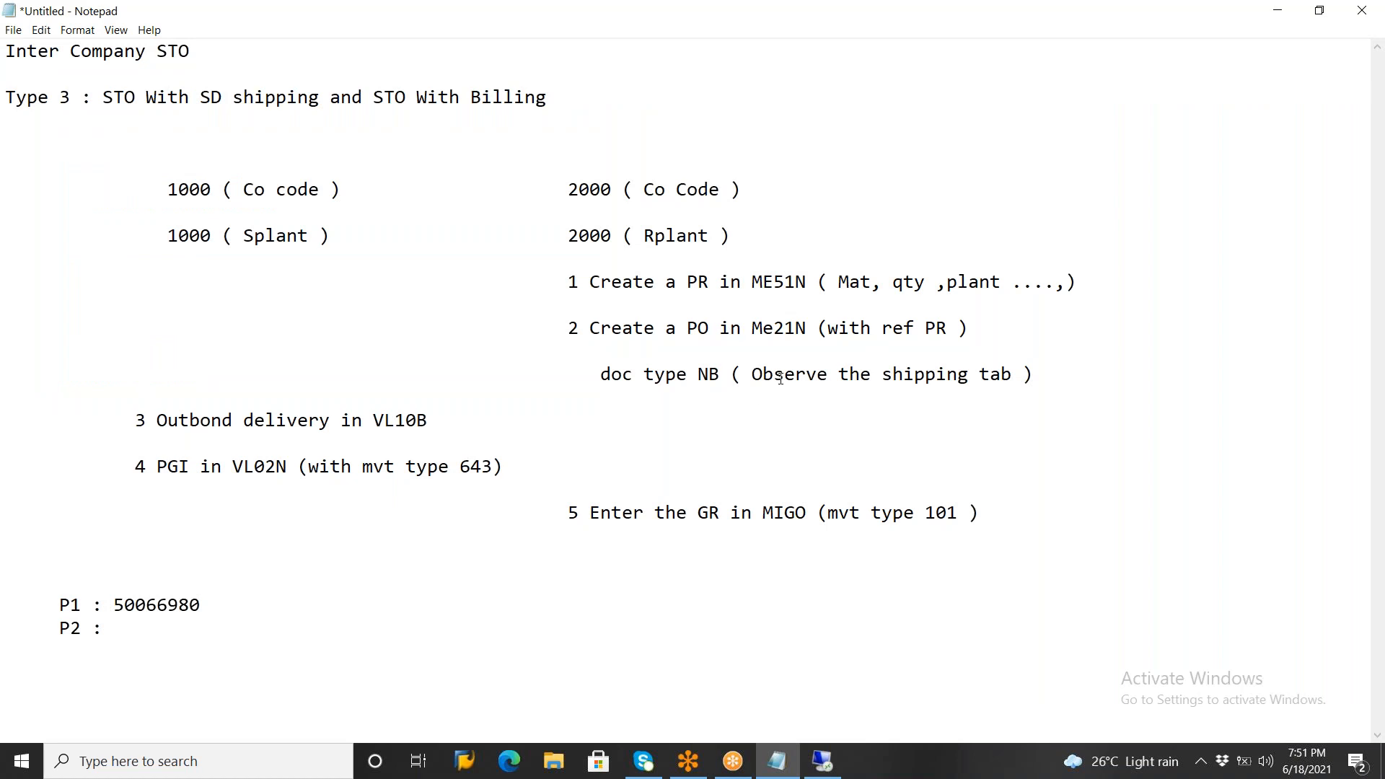
left_click_drag(157, 417, 489, 411)
left_click(503, 425)
left_click(822, 761)
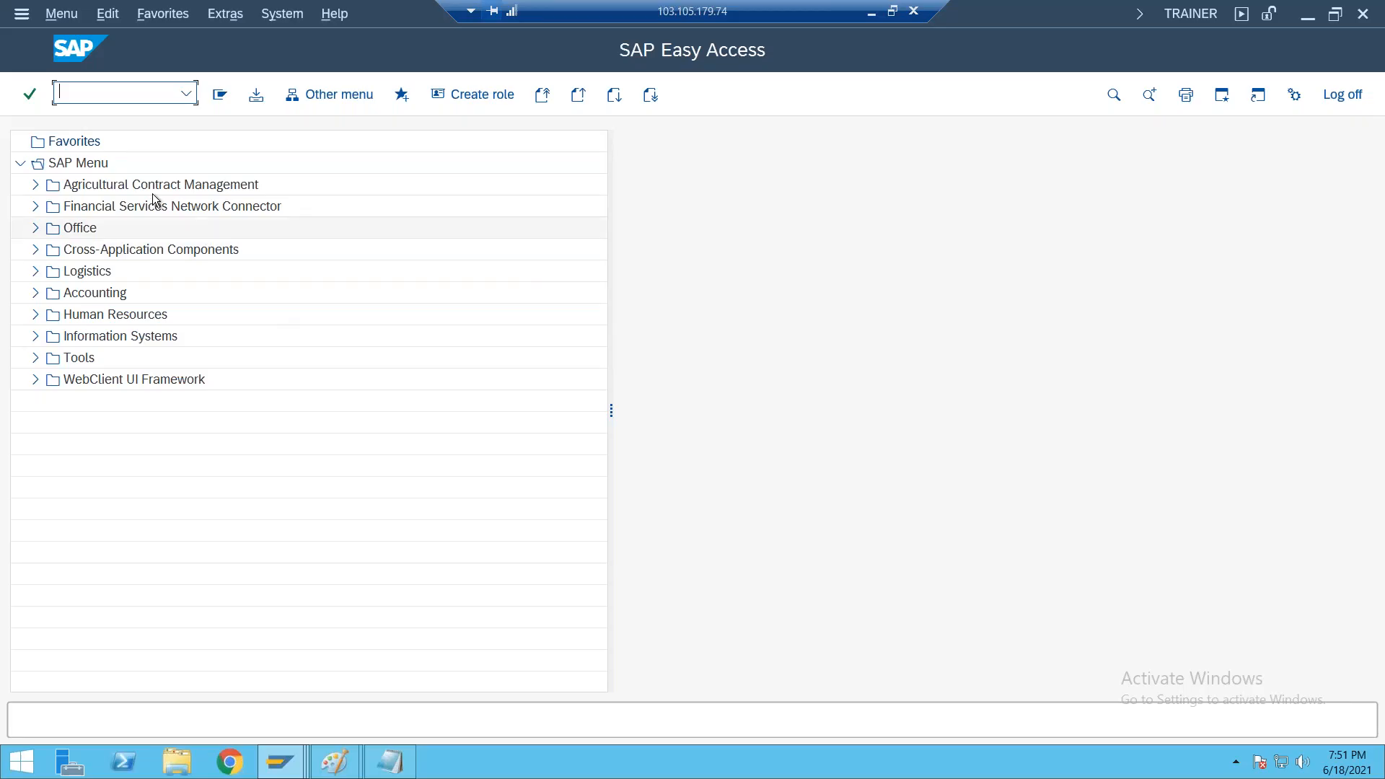
Start transaction VL10B and enter the copied purchase order number as the purchasing document criterion
type("VL10B")
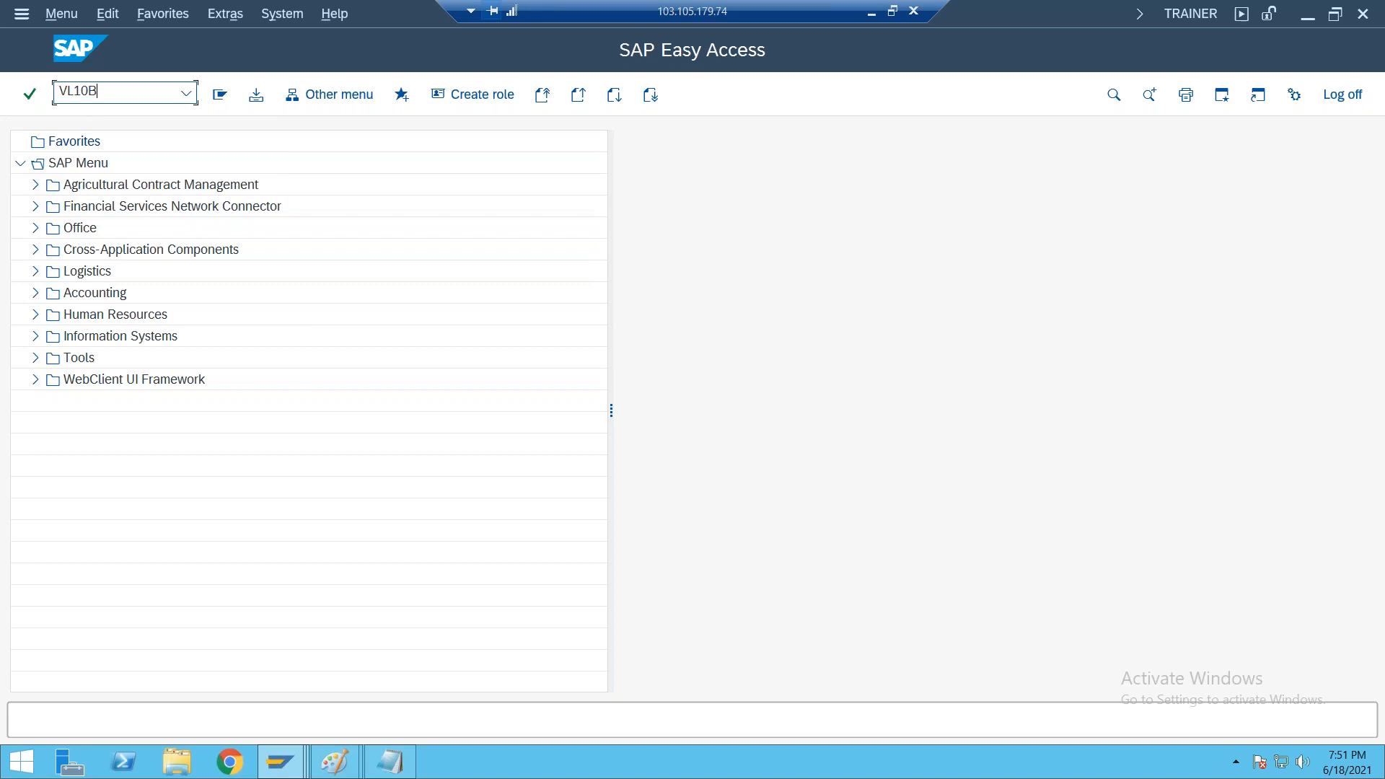
key("Return")
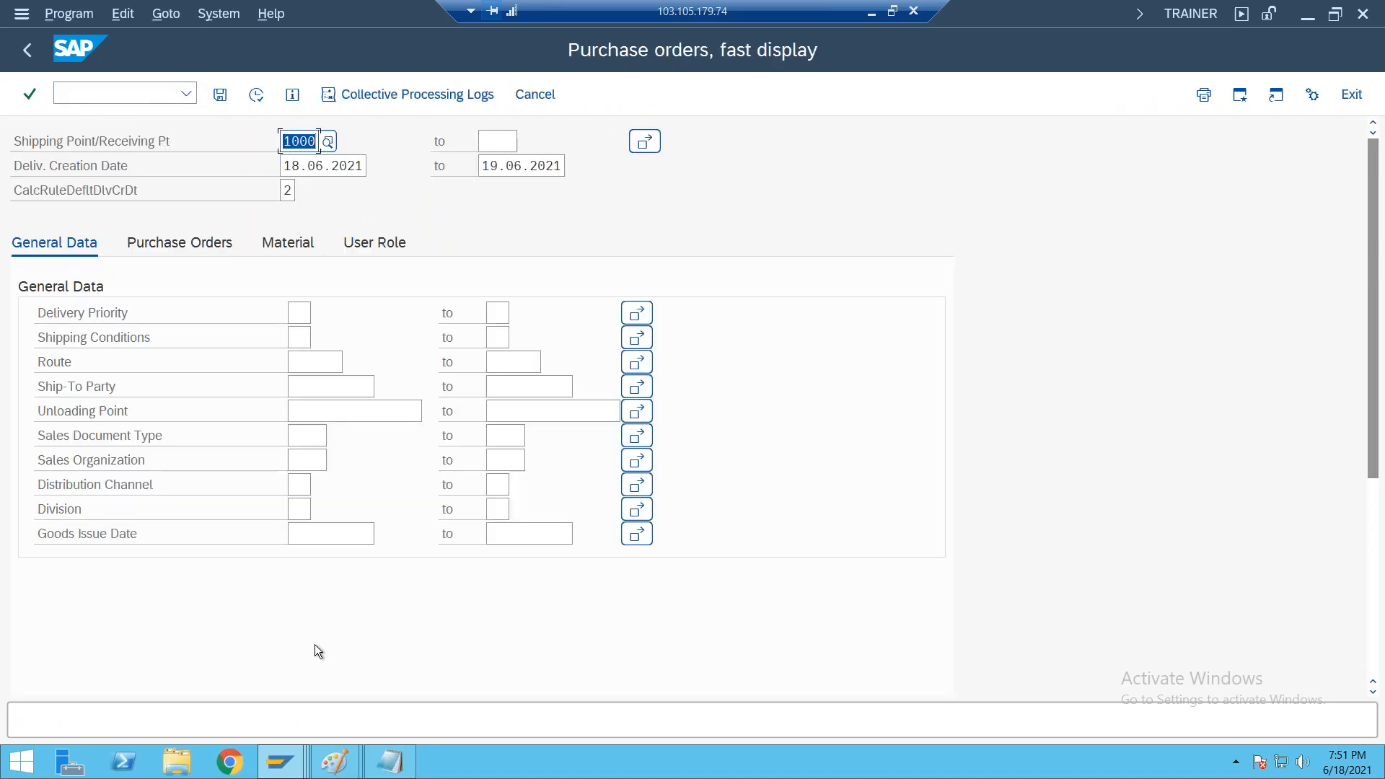
left_click(207, 241)
left_click(313, 316)
key("ctrl+v")
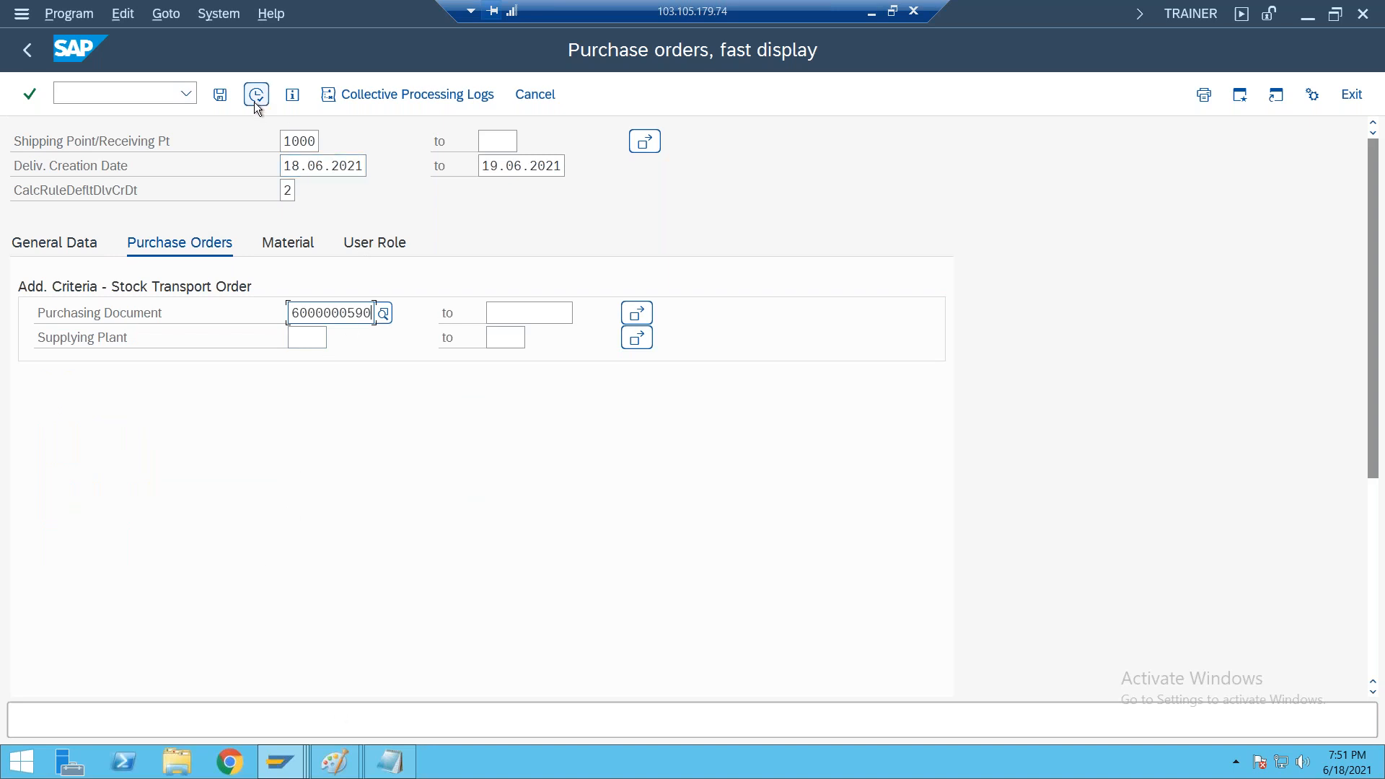
Clear the shipping point, delivery creation dates and calculation rule, and run the selection of purchase orders due for shipping
left_click(317, 140)
key("BackSpace")
key("BackSpace")
key("BackSpace")
key("BackSpace")
key("Tab")
key("Tab")
key("Tab")
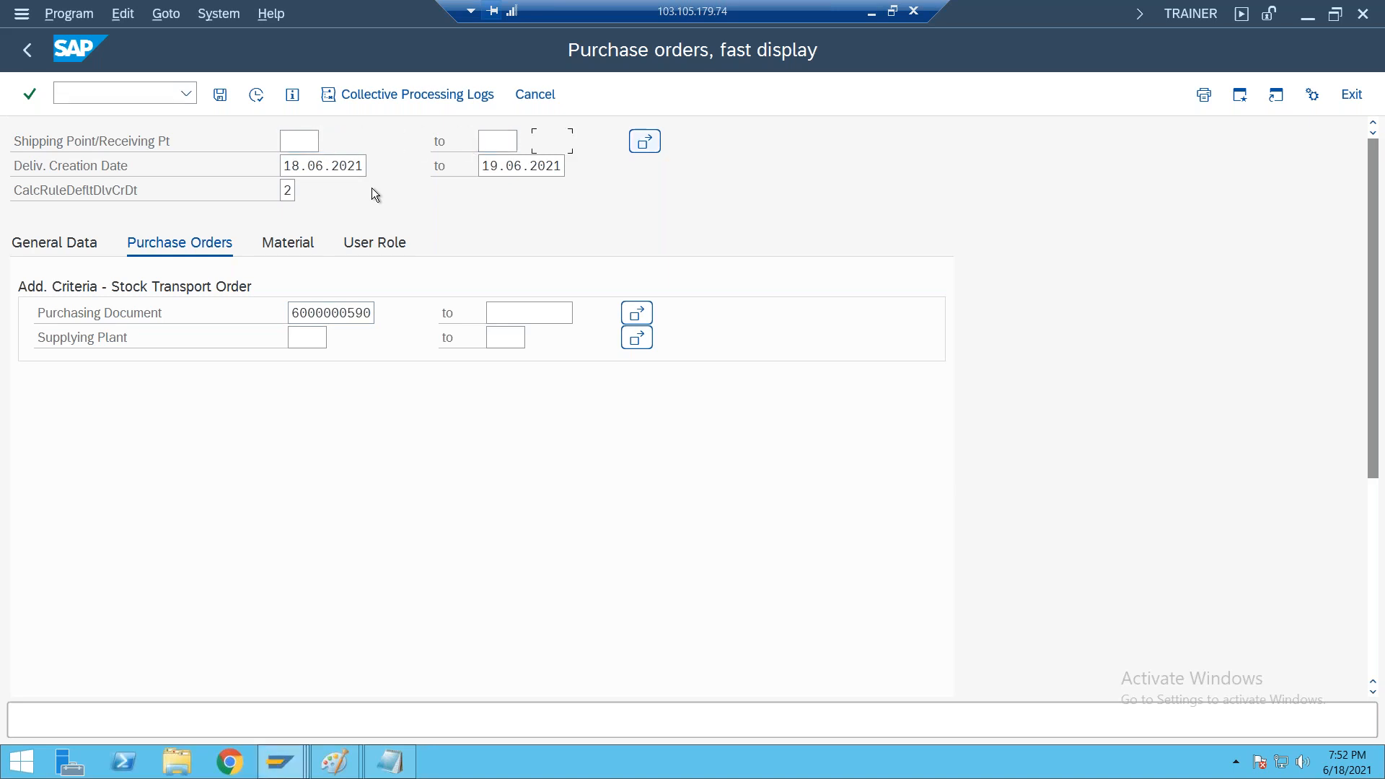
key("BackSpace")
key("Tab")
key("BackSpace")
key("Tab")
key("BackSpace")
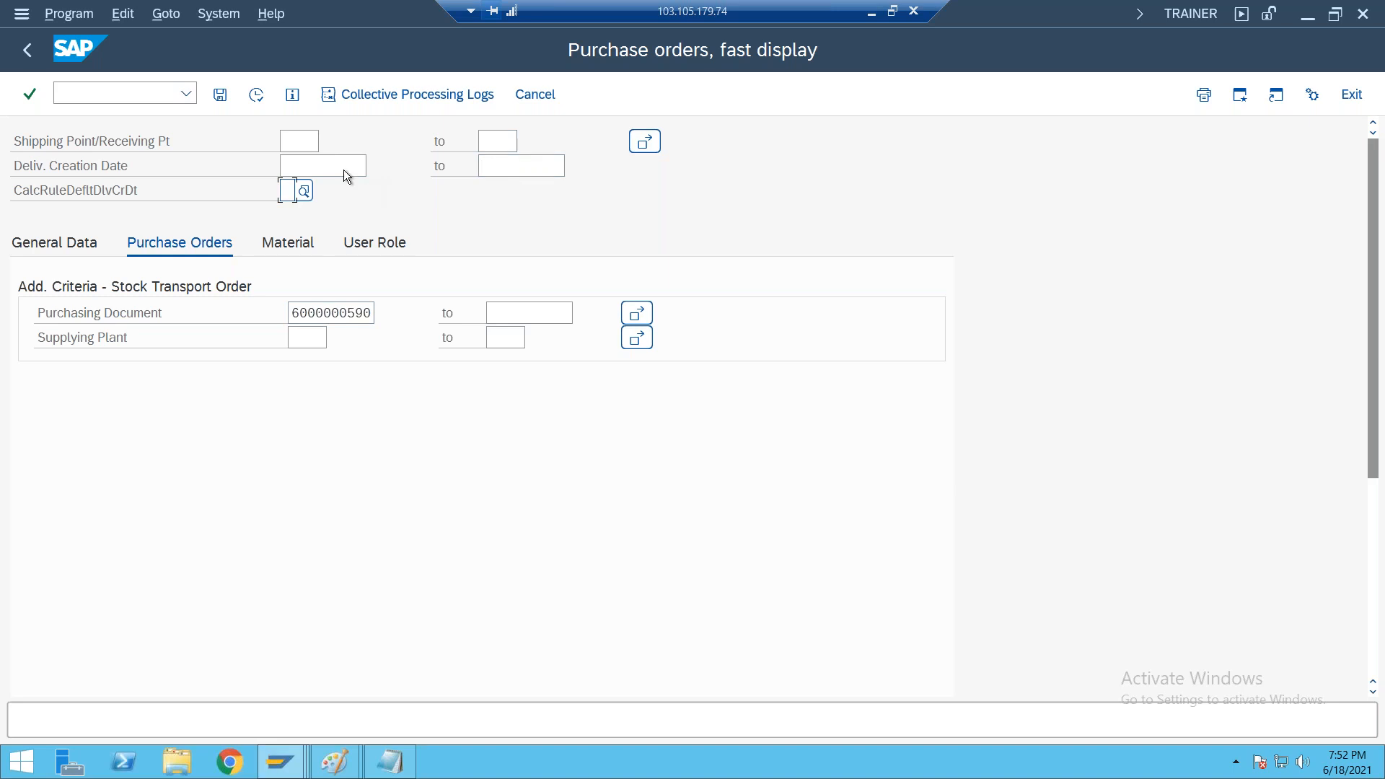
left_click(329, 163)
left_click(256, 96)
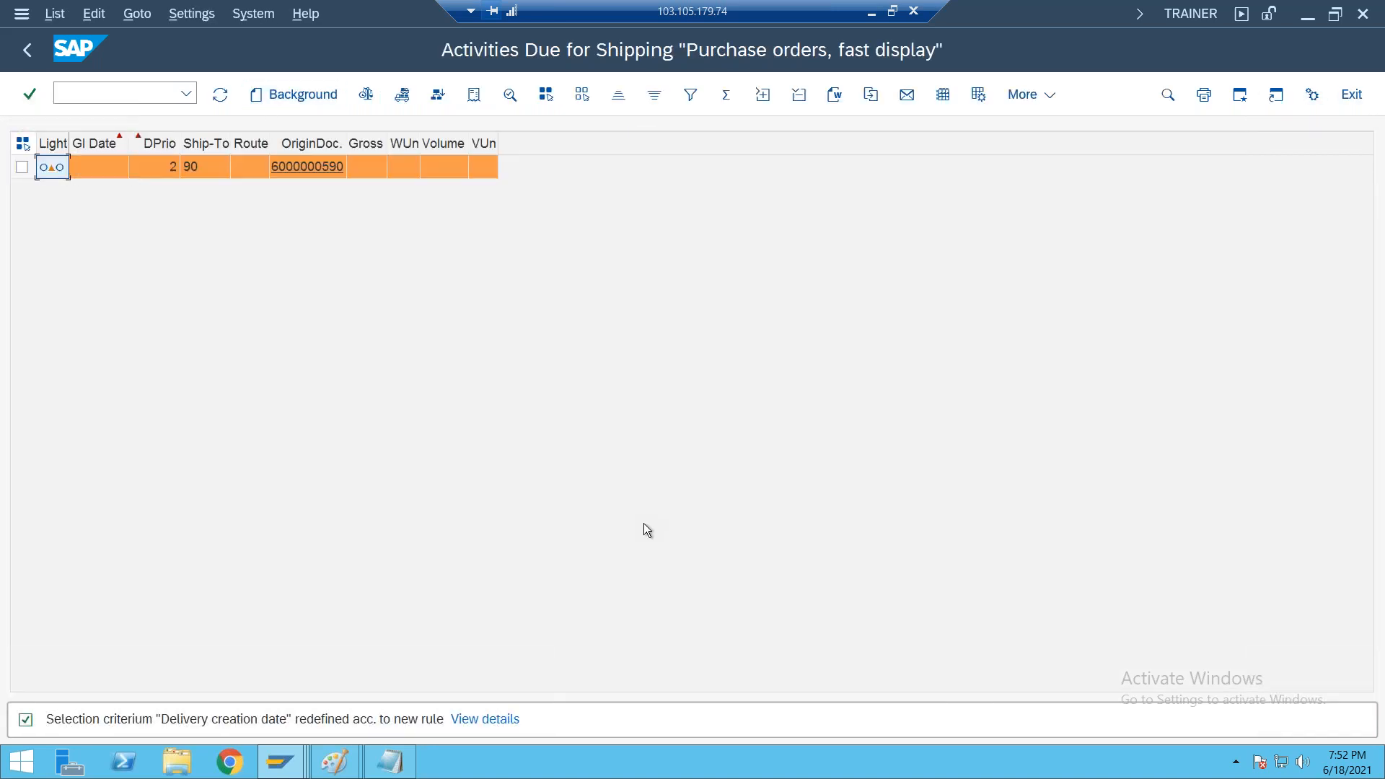
Create the outbound delivery in the background for the due purchase order, show the created delivery, and return to SAP Easy Access
left_click(22, 167)
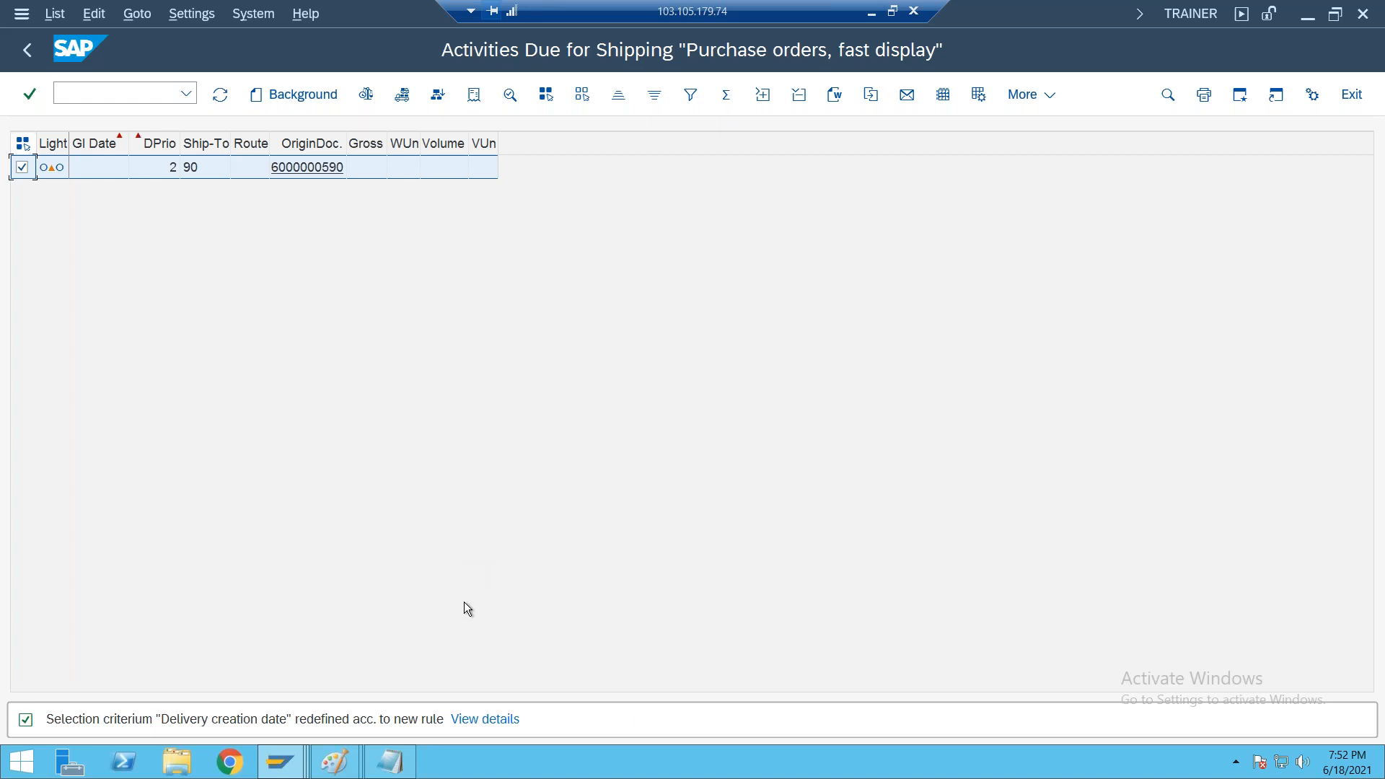
left_click(298, 97)
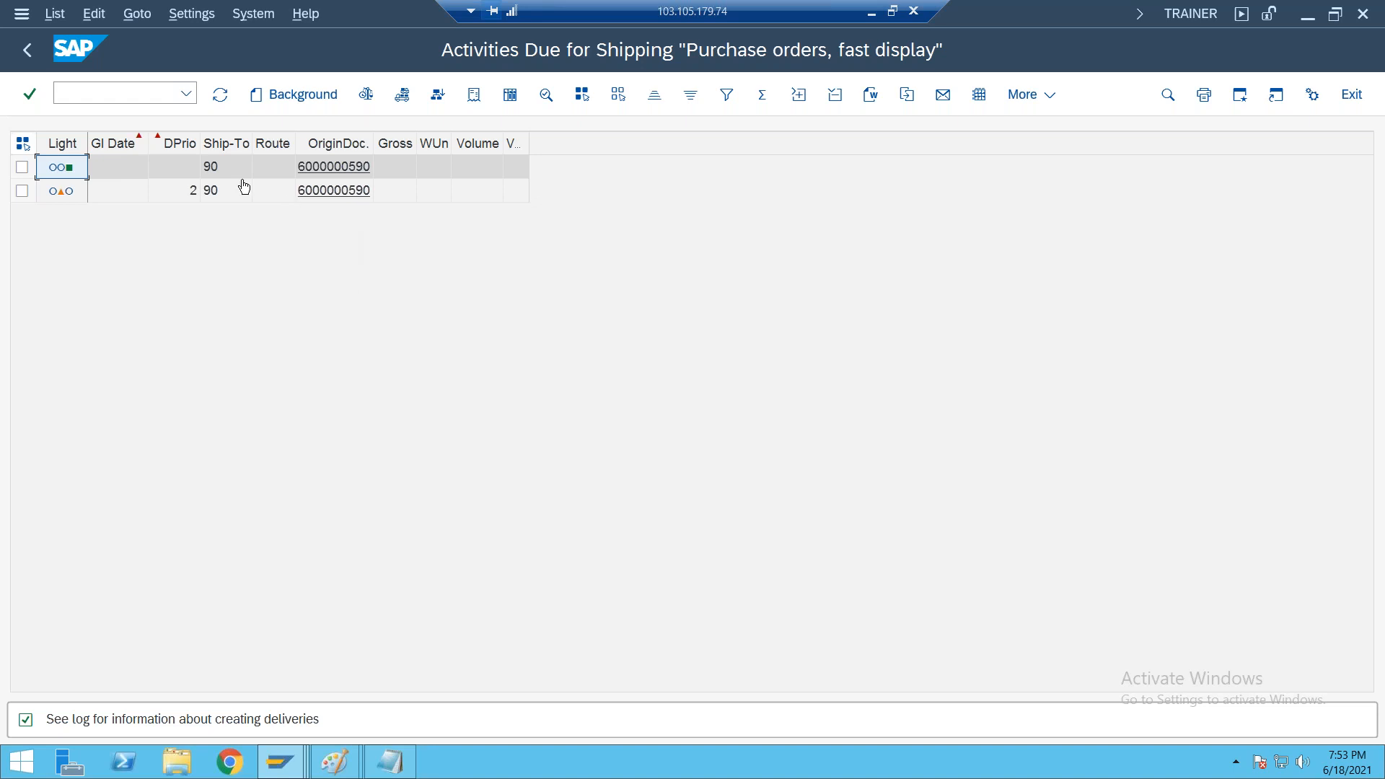
left_click(403, 96)
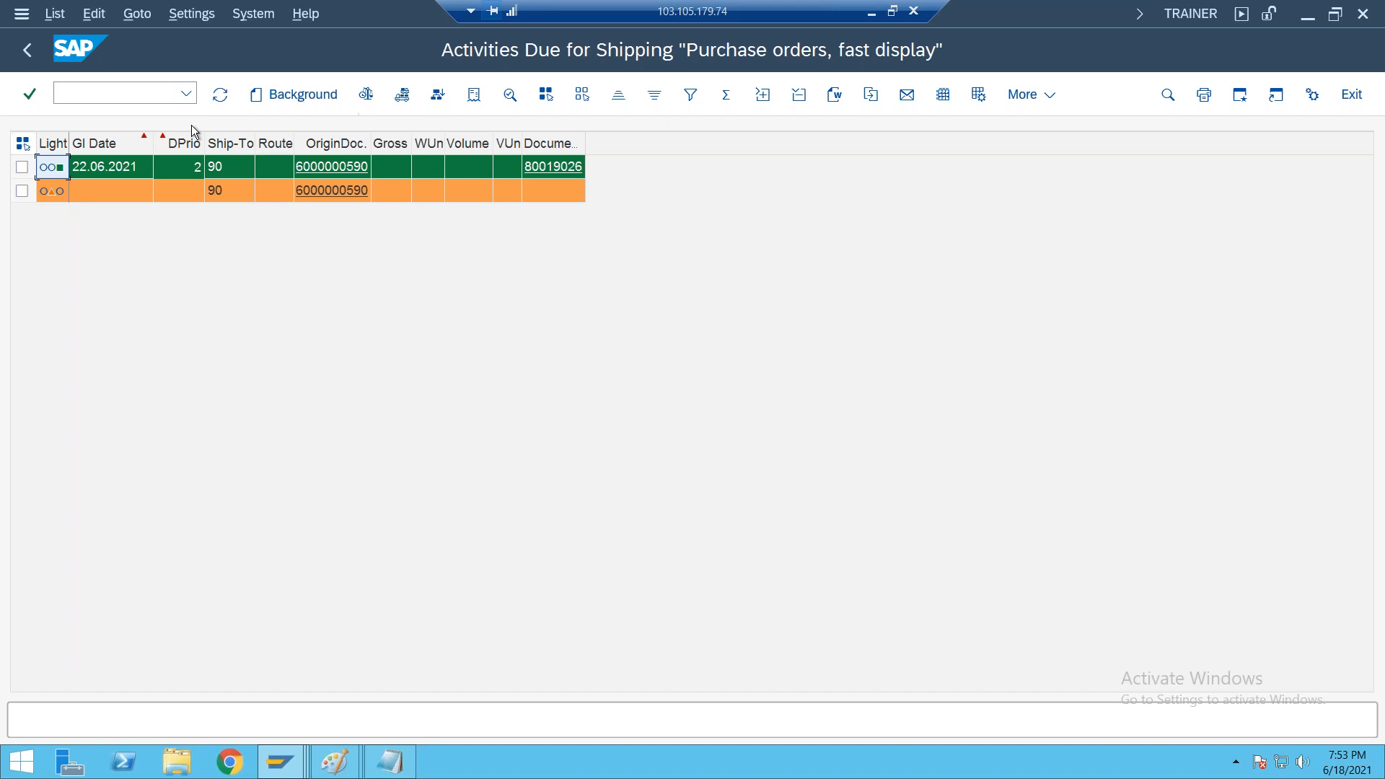
left_click(32, 49)
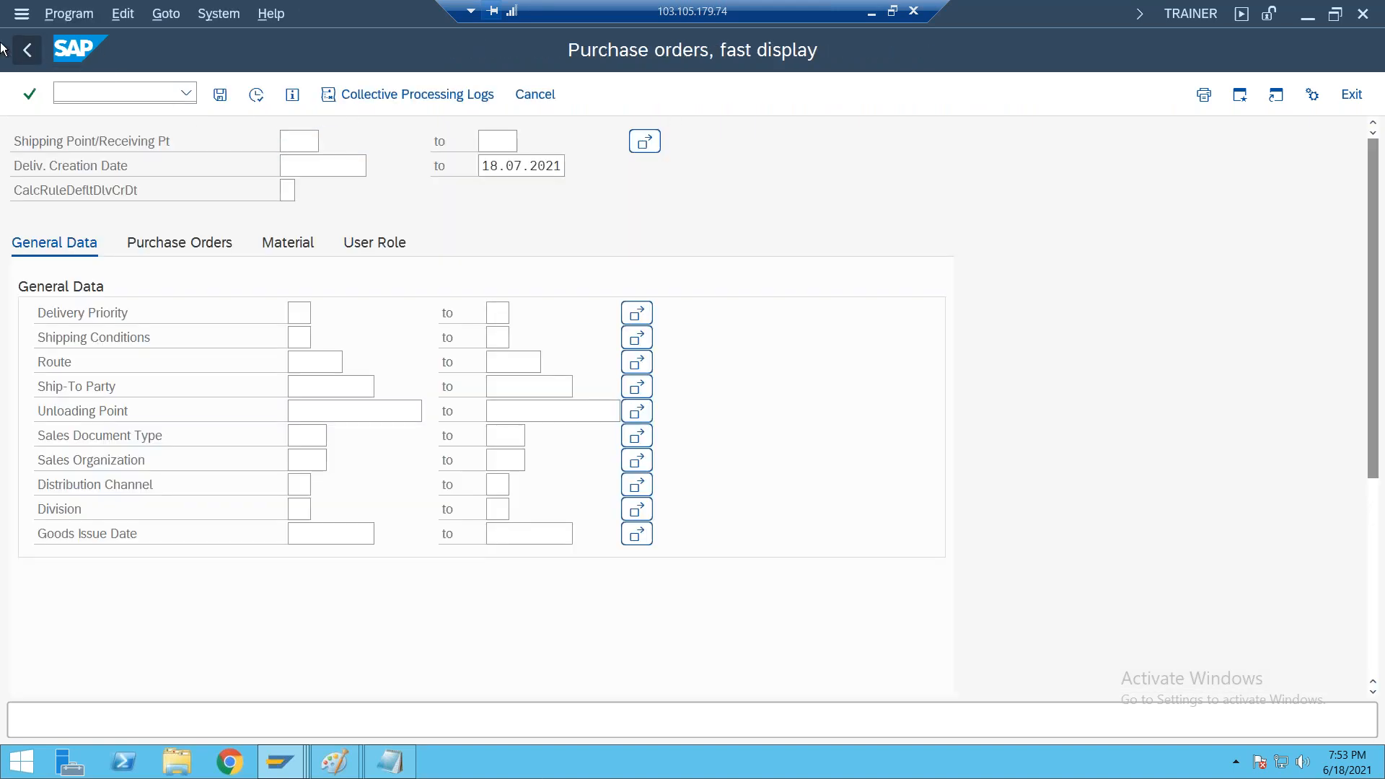
left_click(32, 49)
Display the purchase order in ME23N, examine the item's purchase order history for the delivery, and exit
type("ME23N")
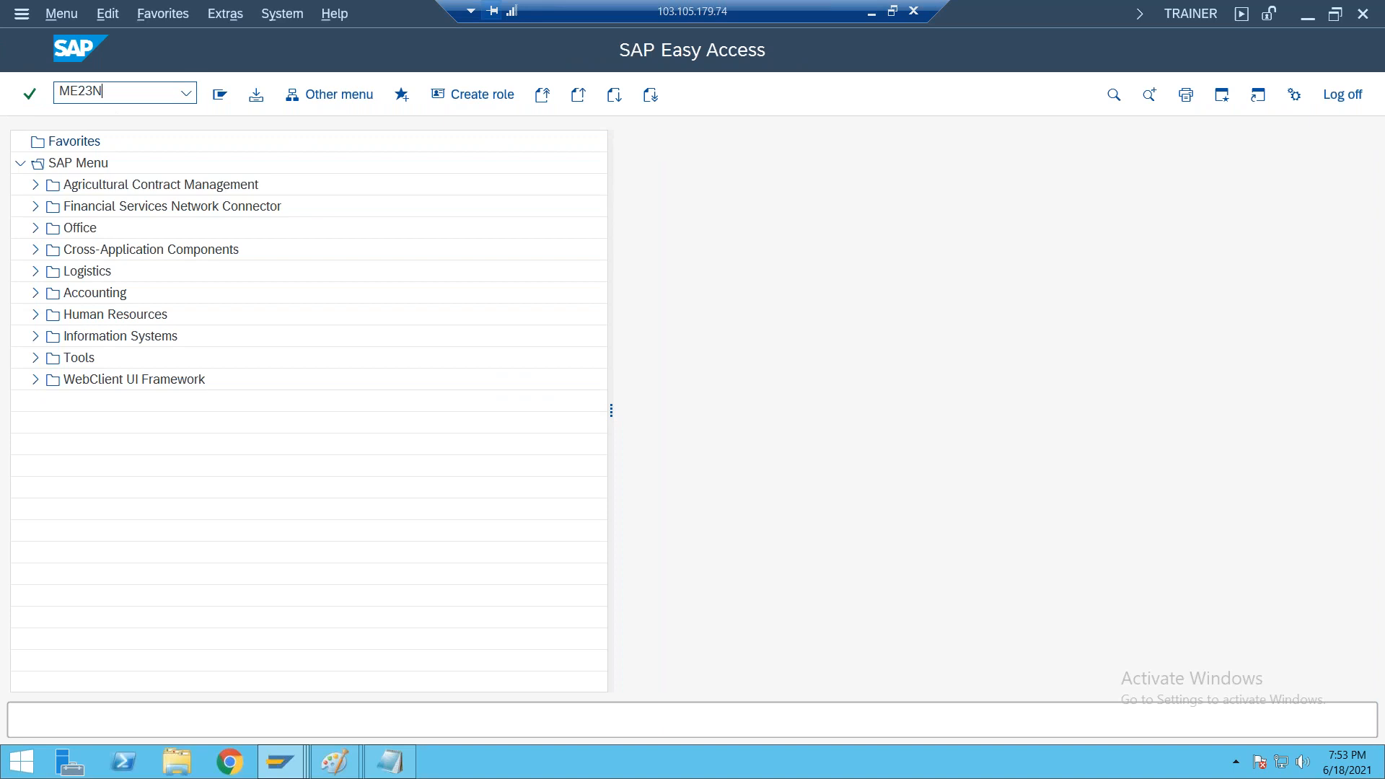
key("Return")
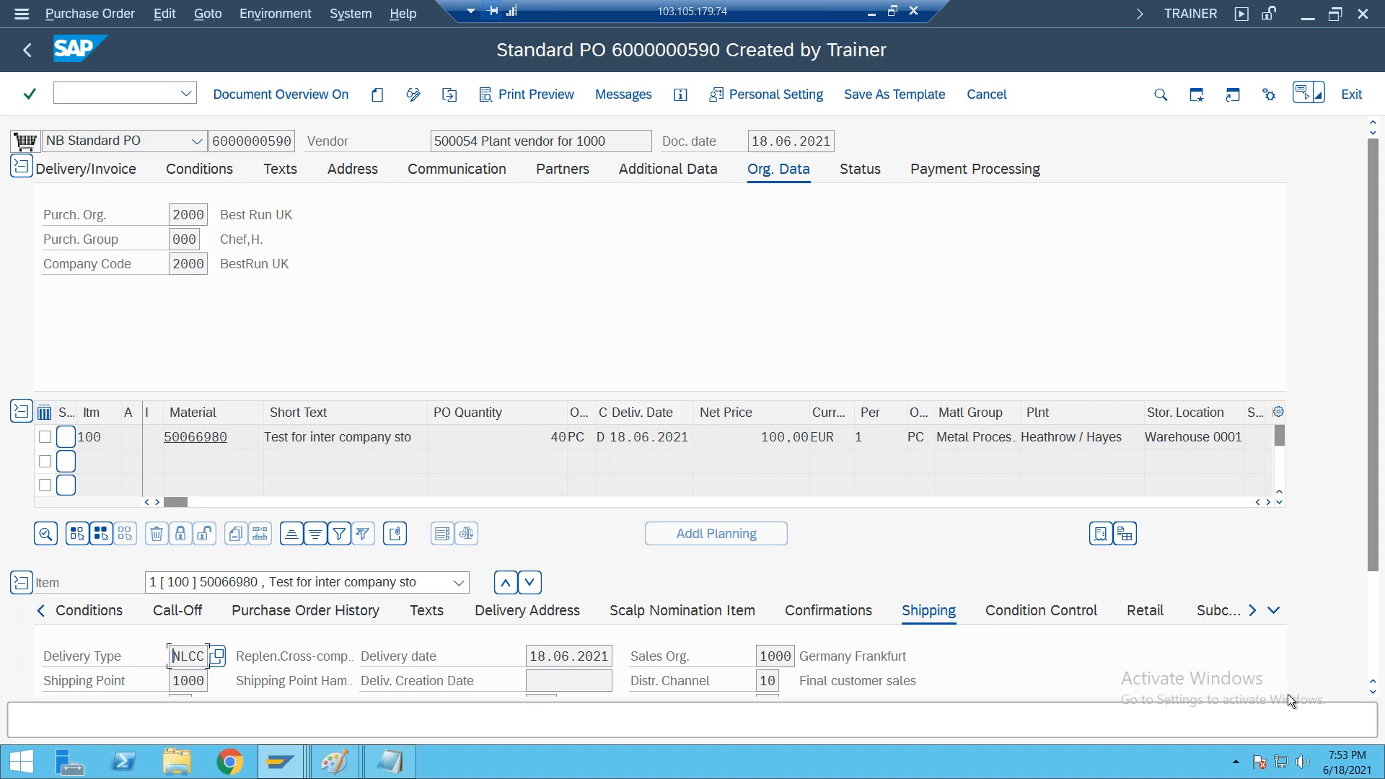
left_click(1374, 667)
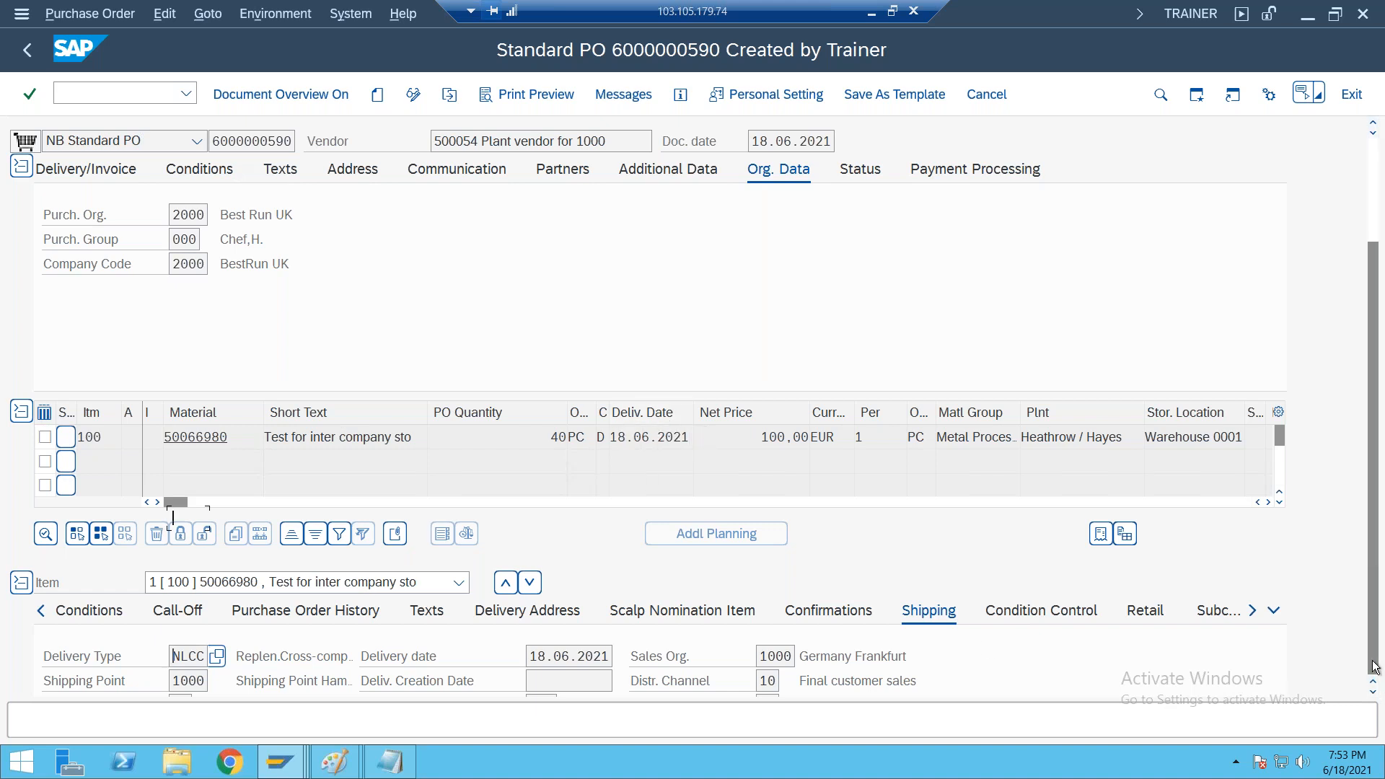
left_click(320, 472)
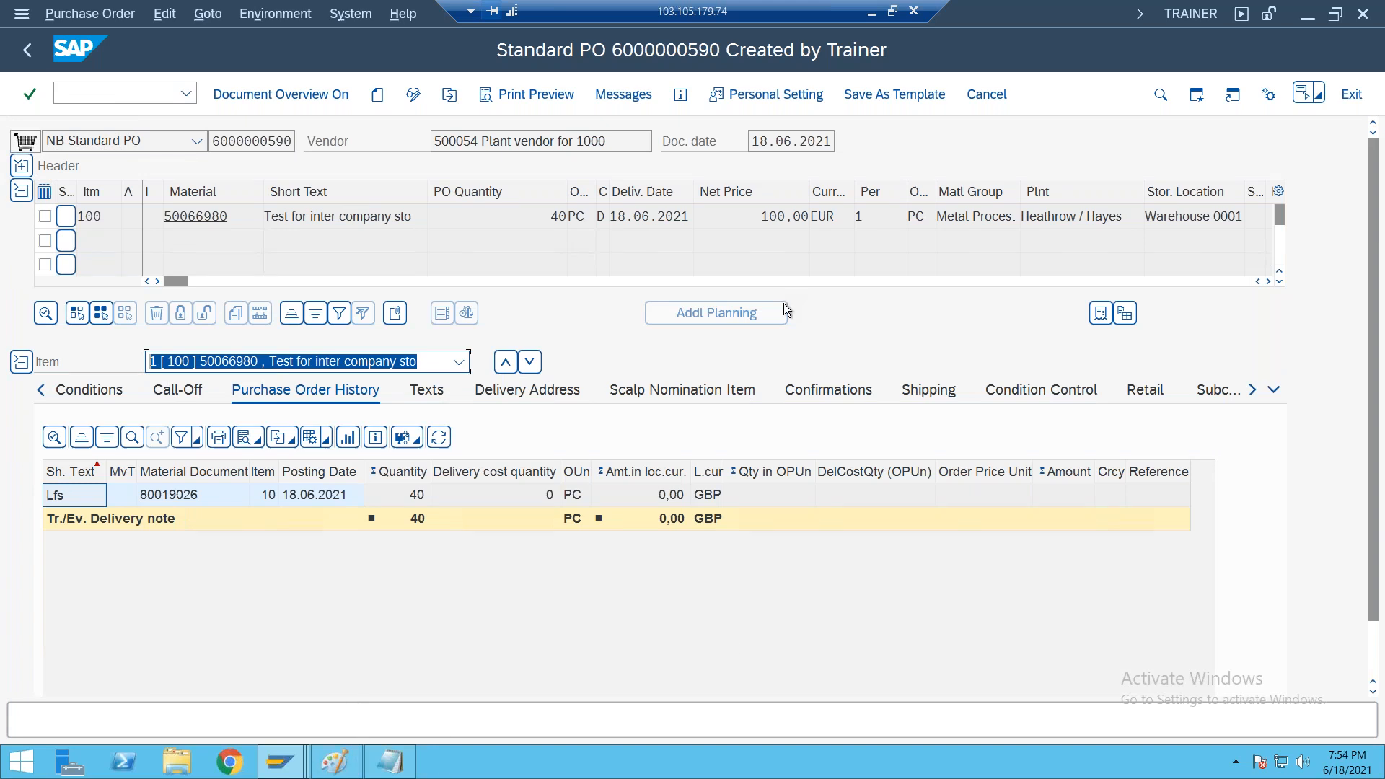
left_click(28, 50)
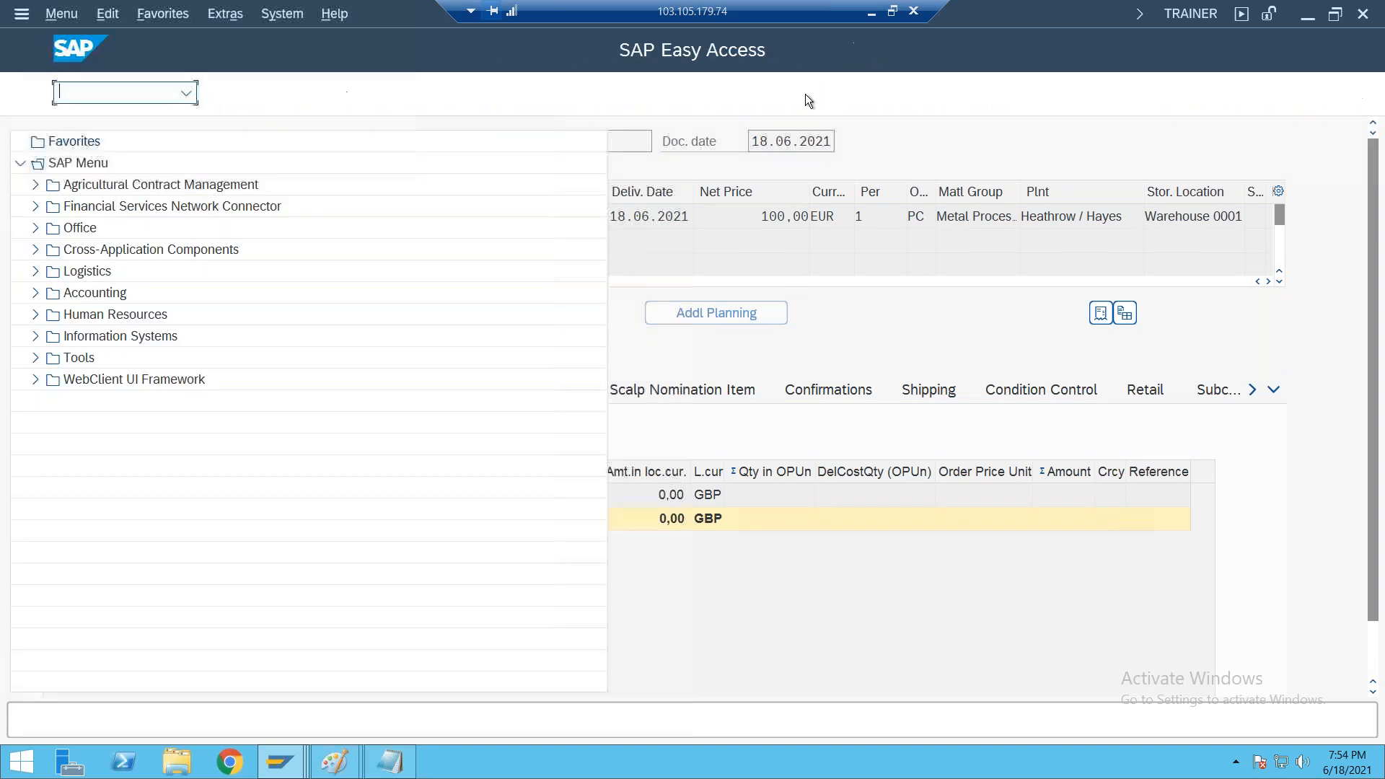
Review the VL10B outbound delivery line in the Notepad process notes and switch back to the SAP session
left_click(872, 14)
left_click_drag(167, 416, 474, 418)
left_click(477, 421)
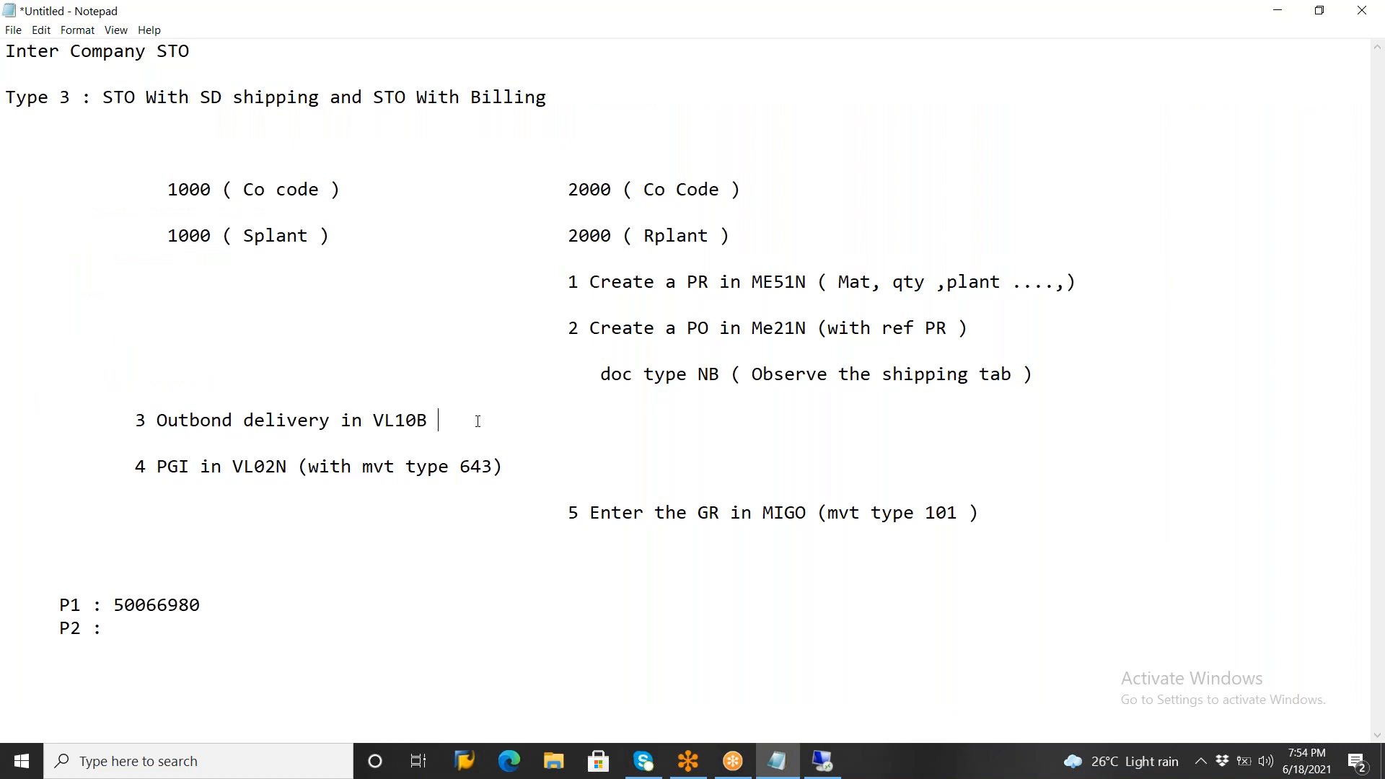
mouse_move(822, 761)
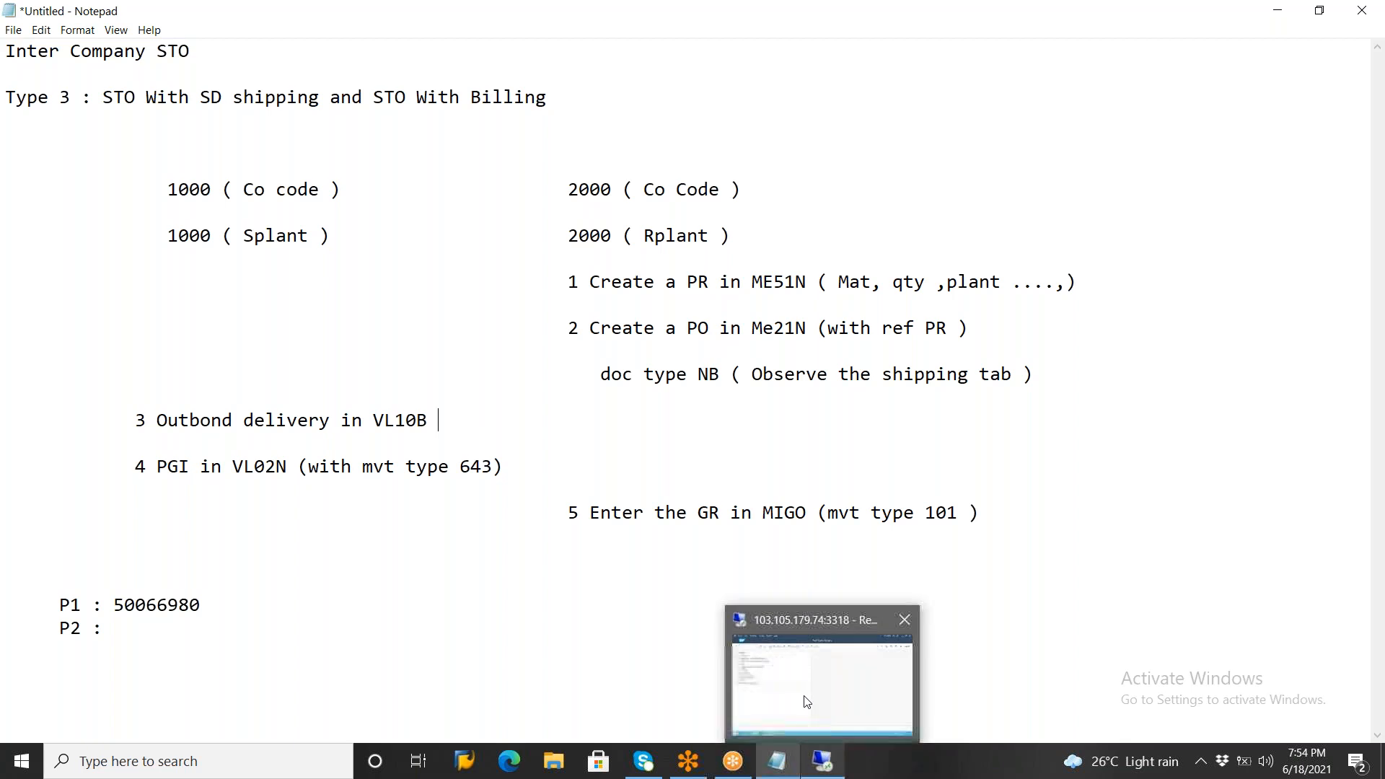
left_click(805, 698)
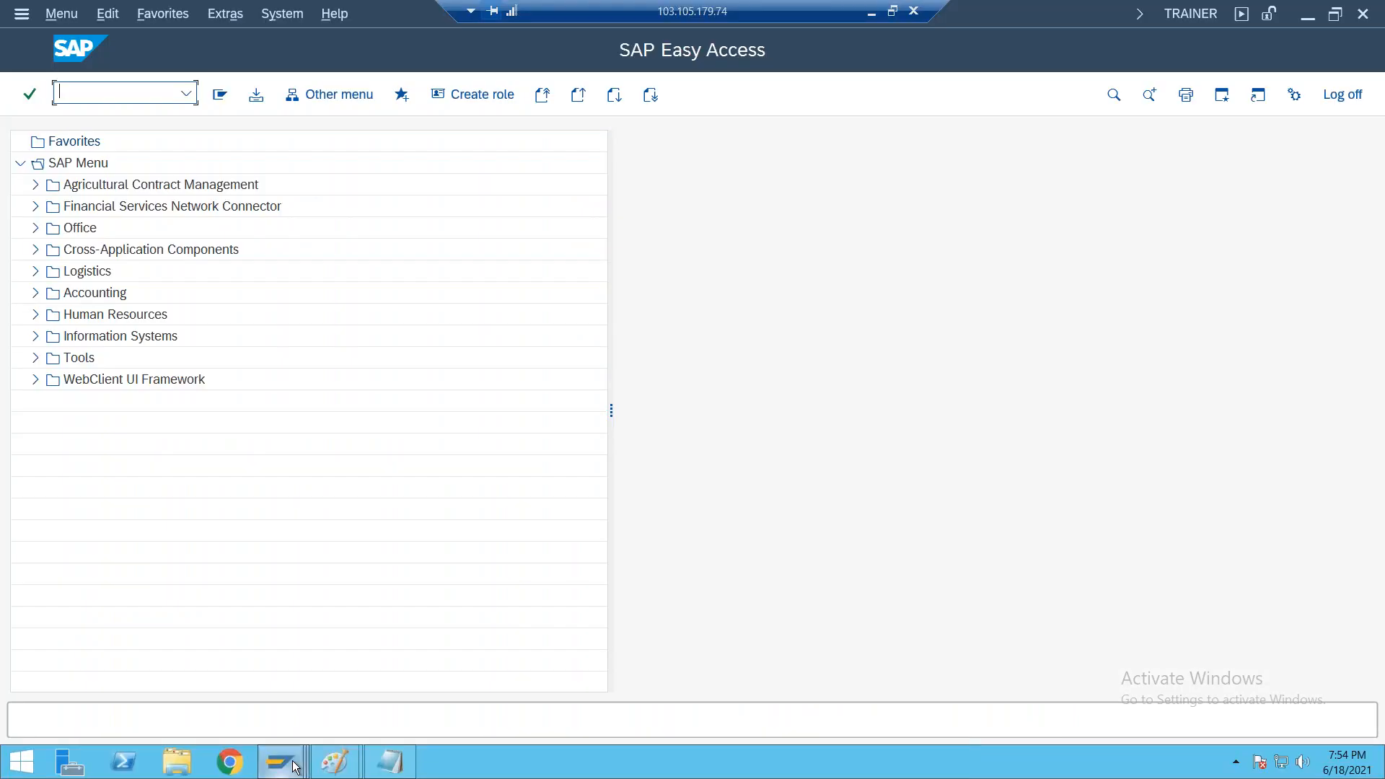
Refresh the stock overview of material 50066980 and examine the stock at plants 1000 Walldorf and 2000 Heathrow / Hayes
mouse_move(296, 767)
left_click(699, 680)
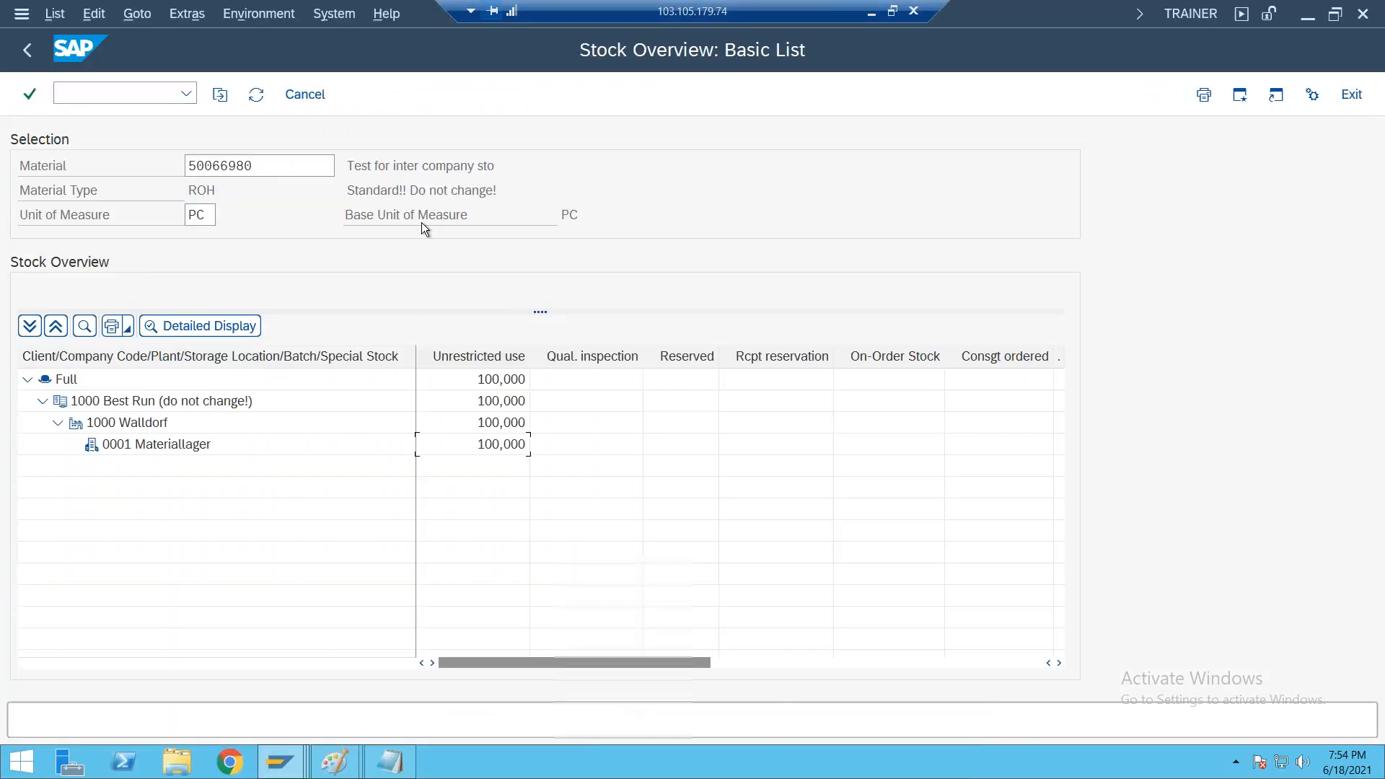
left_click(256, 94)
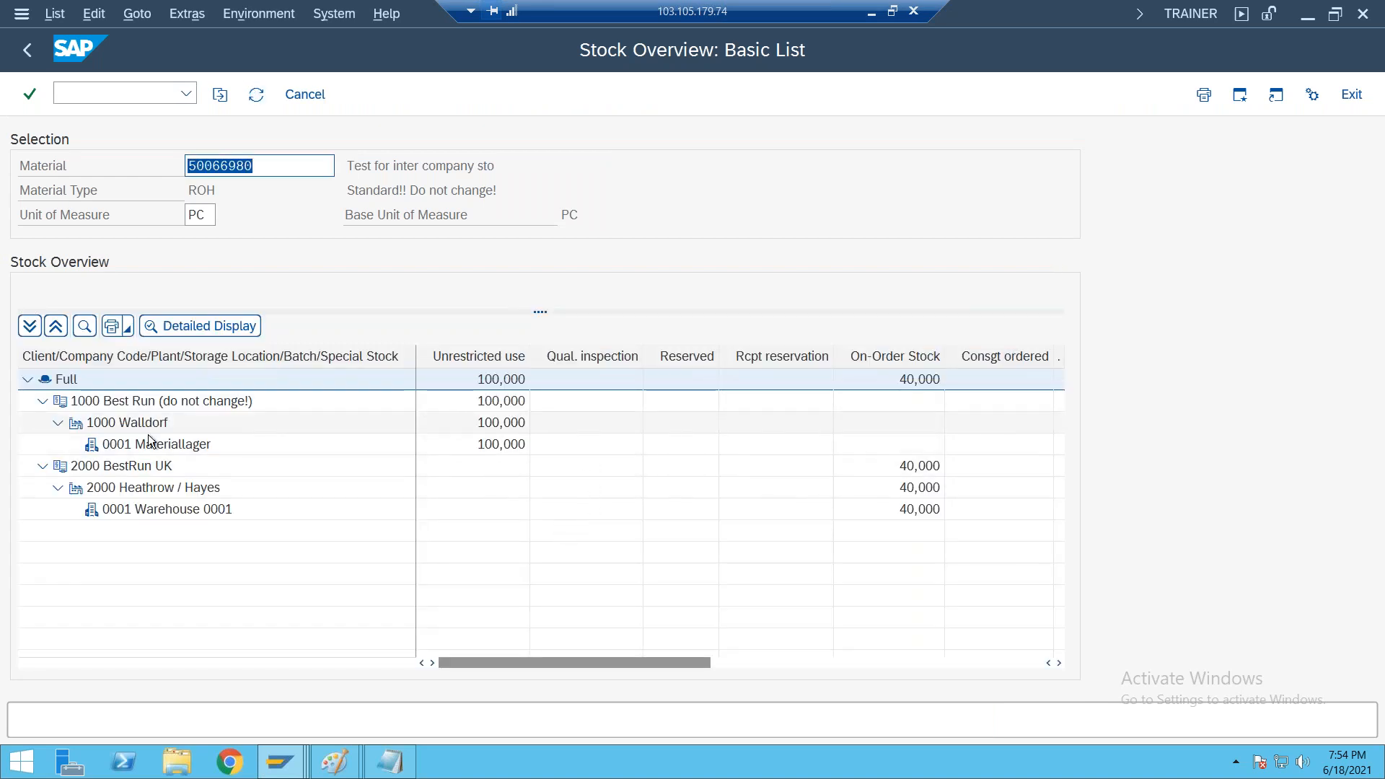
left_click(141, 422)
left_click(150, 436)
left_click(501, 447)
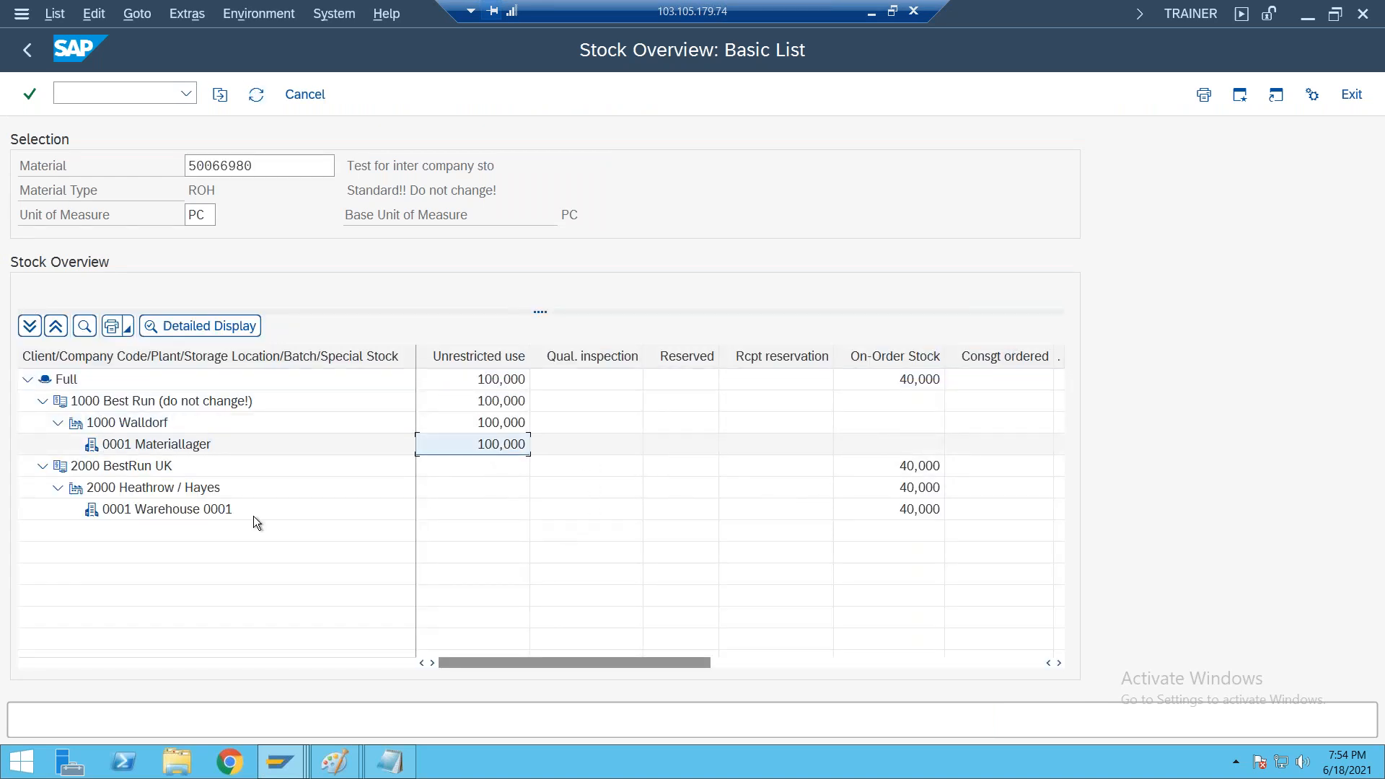
left_click(174, 497)
left_click(213, 514)
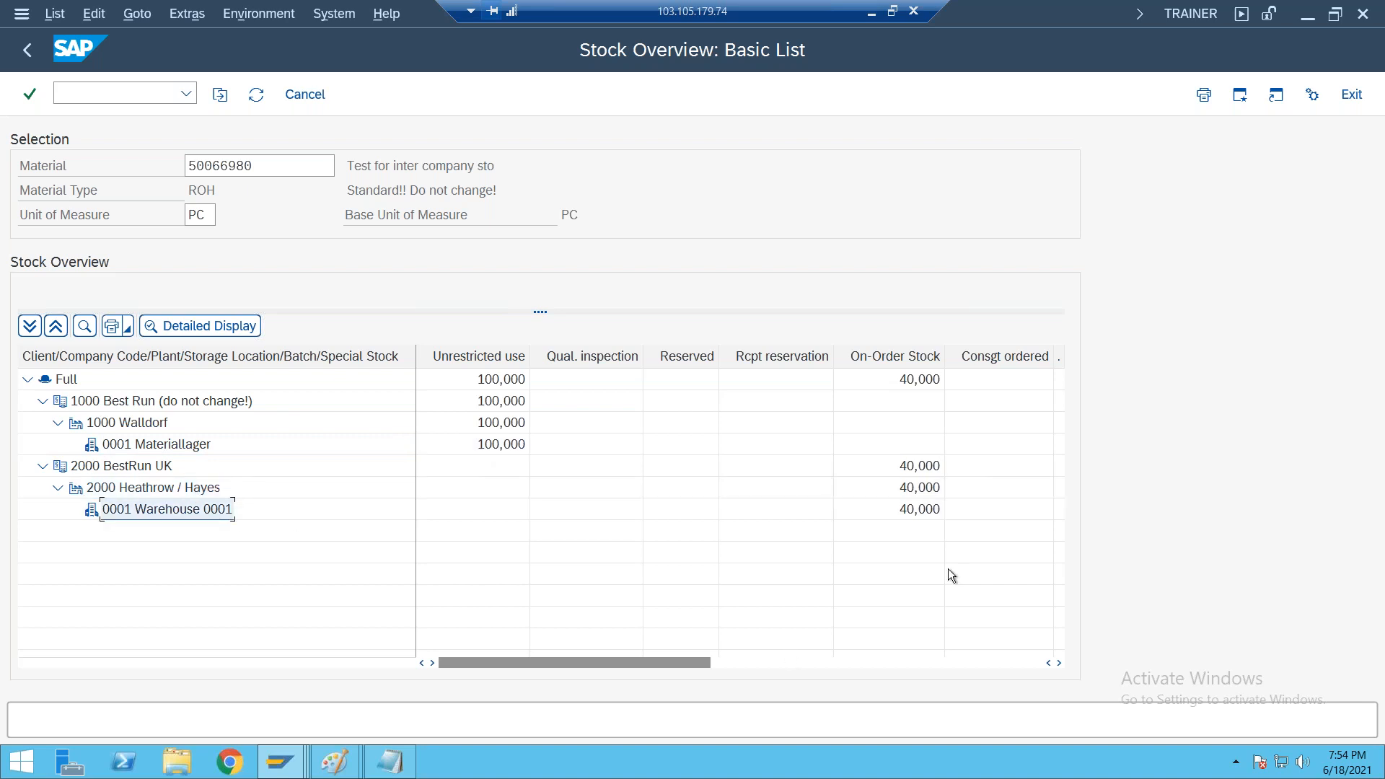
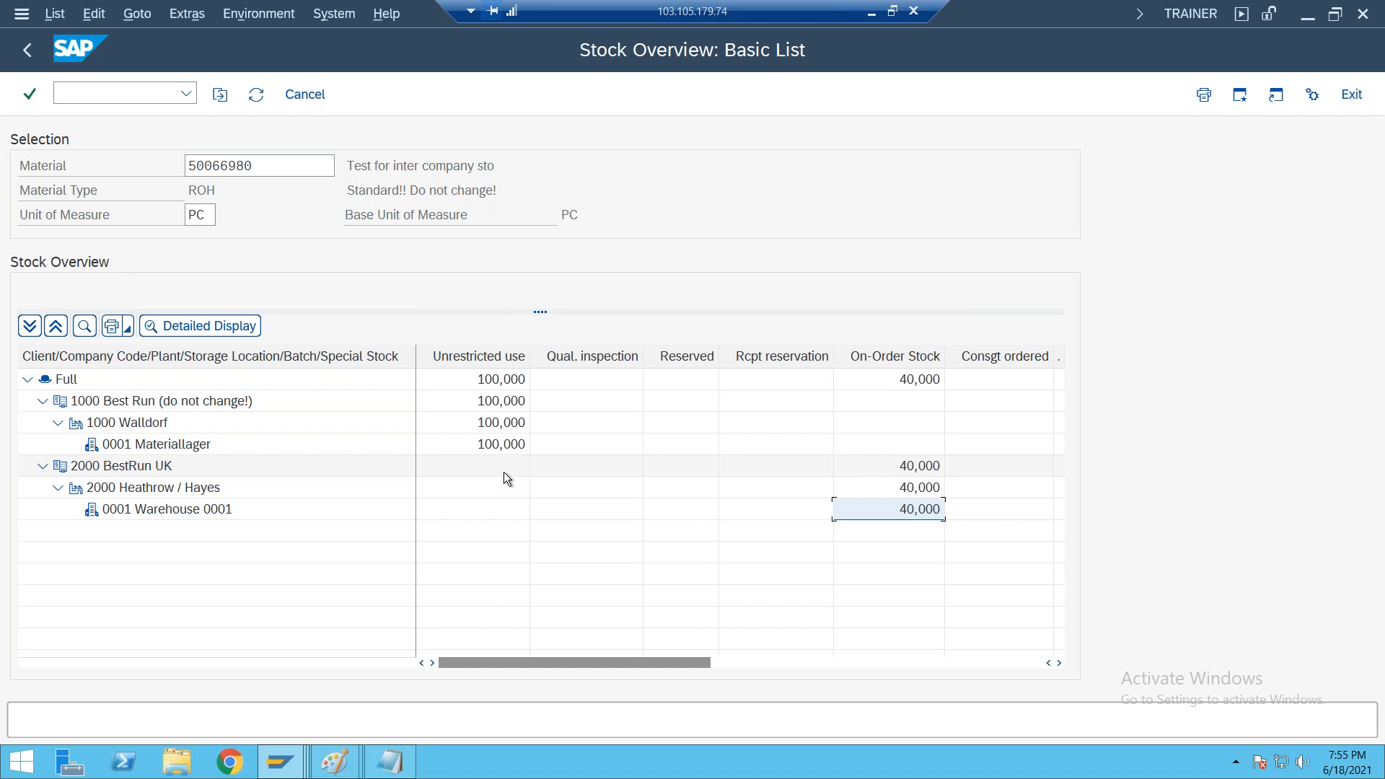
Switch to the Notepad process notes, review the PGI in VL02N line with movement type 643, and return to the SAP session
left_click(870, 13)
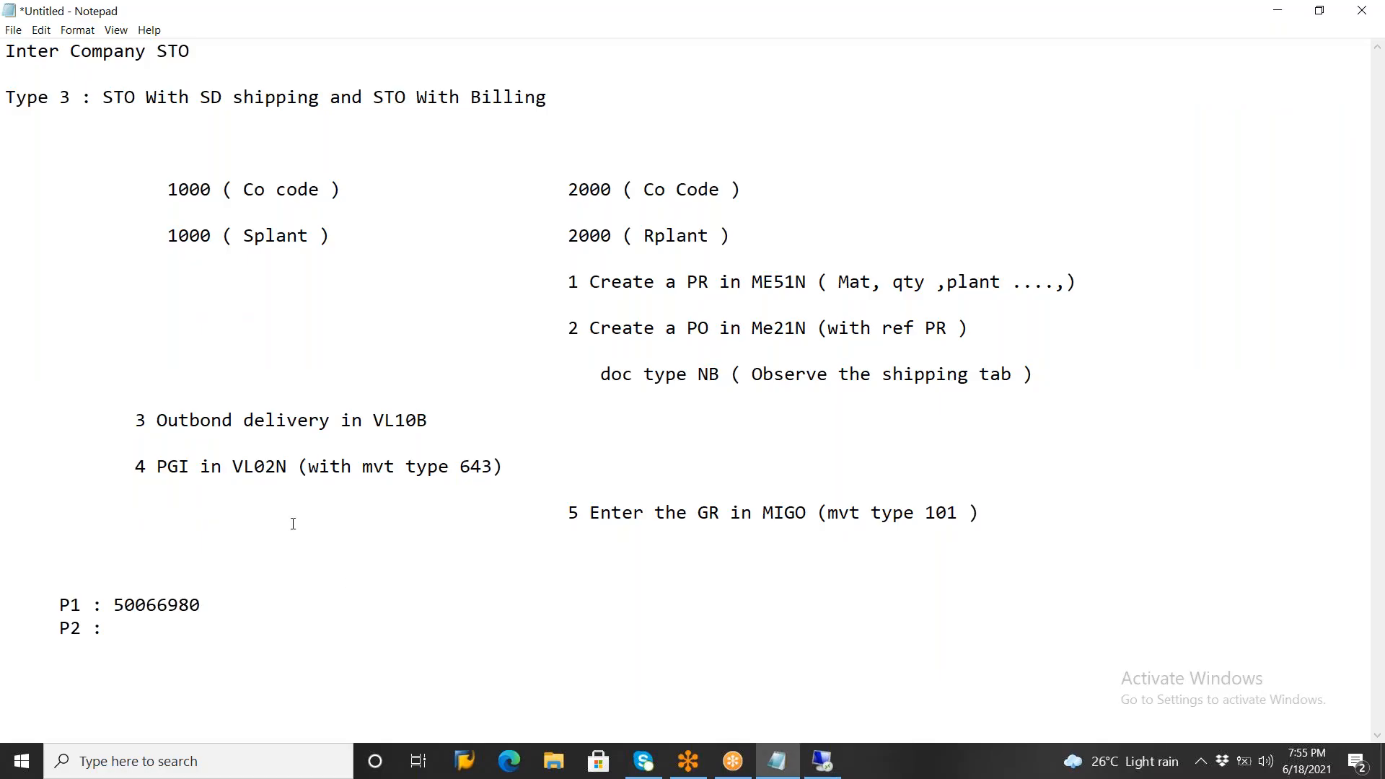
left_click_drag(159, 466, 573, 467)
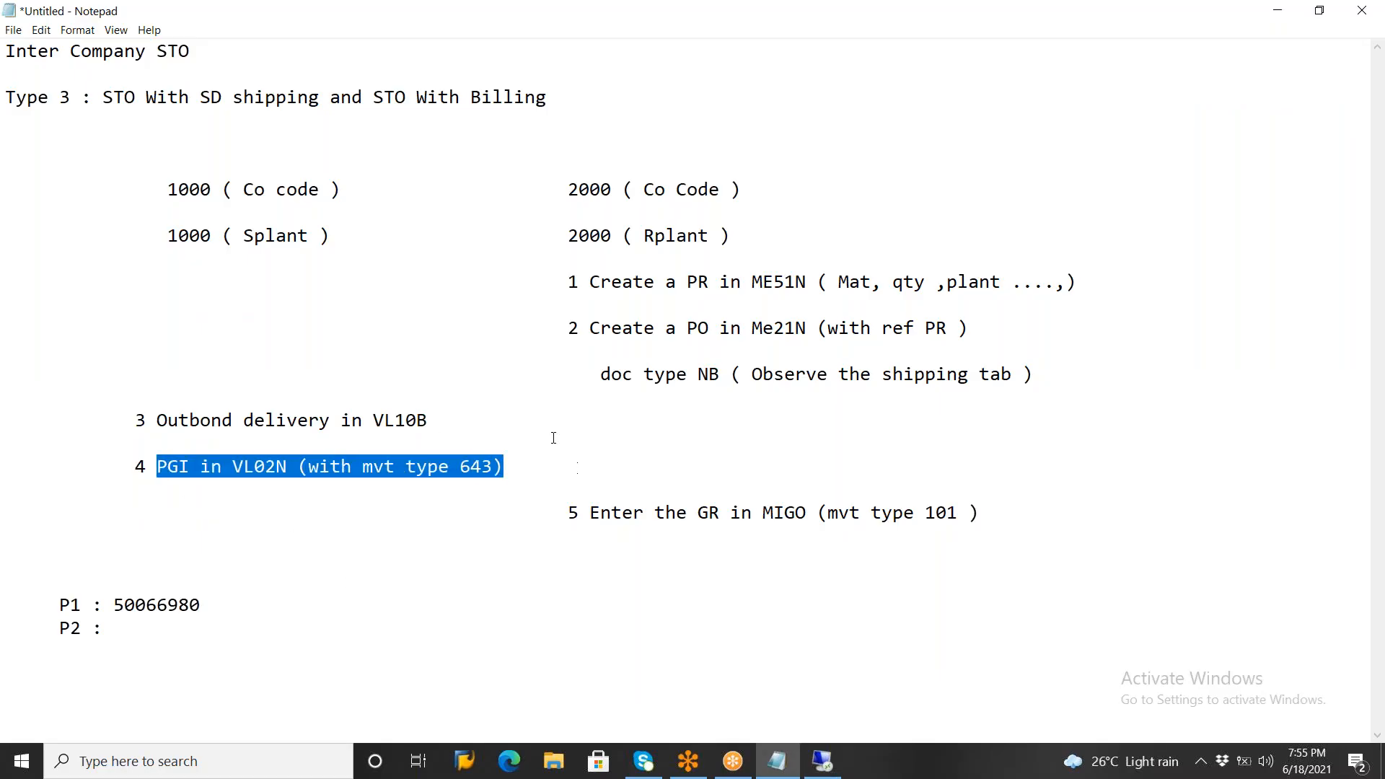
left_click(395, 511)
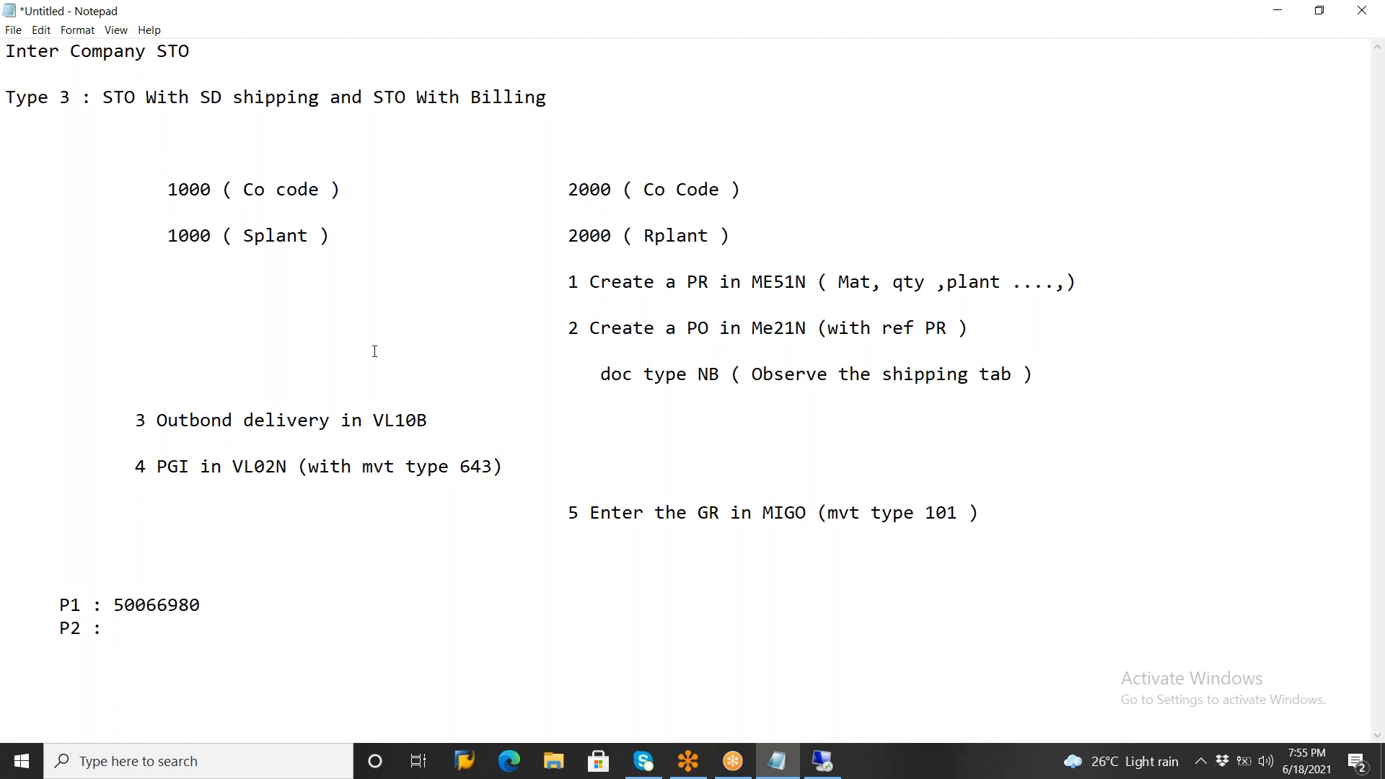
left_click(209, 187)
left_click(823, 760)
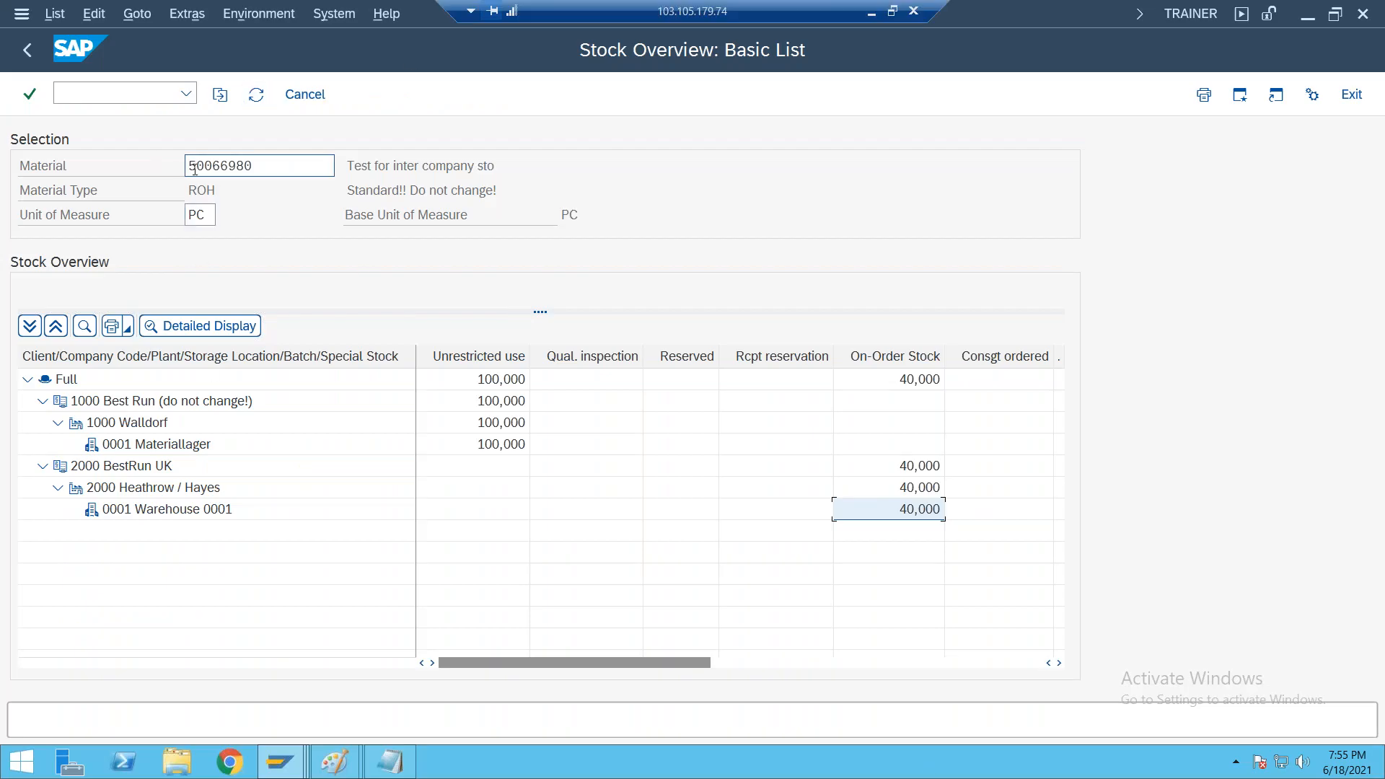
Open the created outbound delivery for change with transaction VL02N in the SAP Easy Access session
left_click(292, 762)
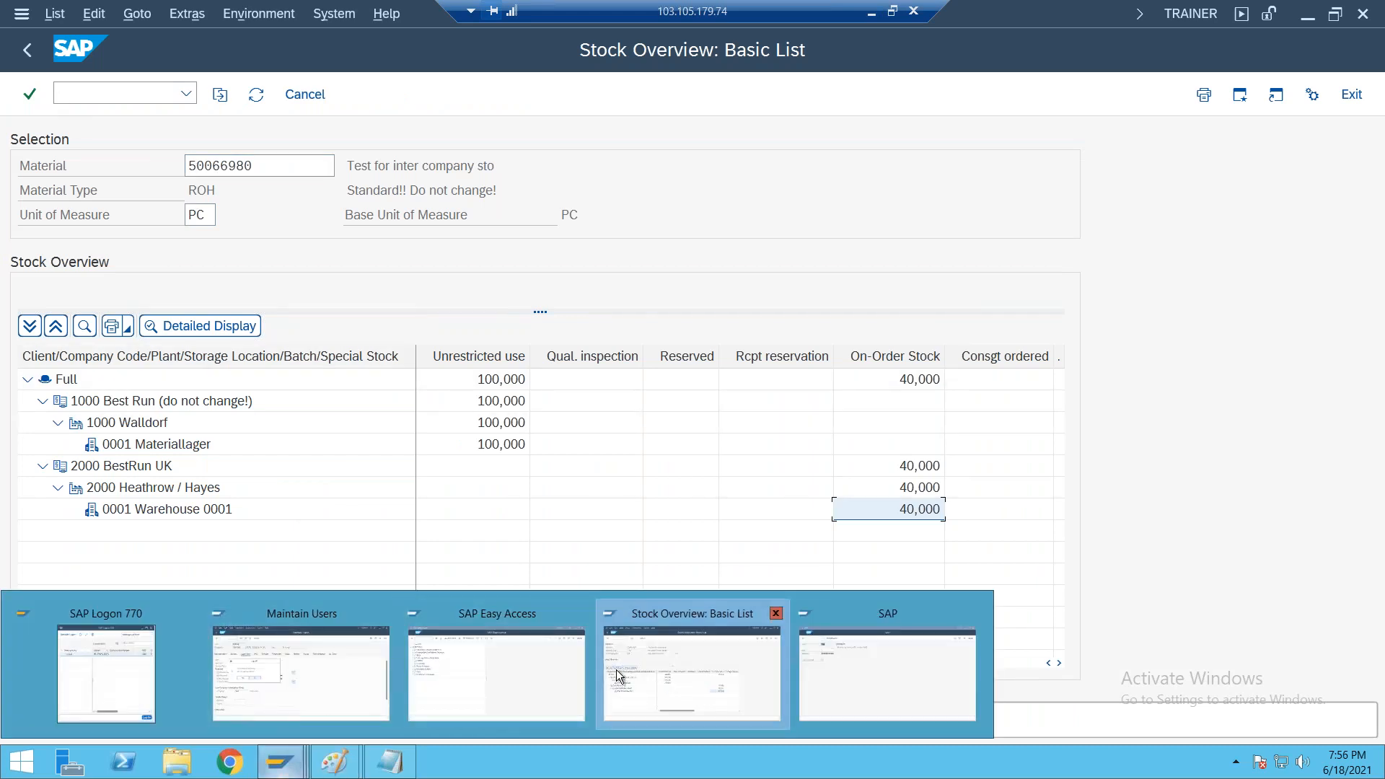
left_click(483, 671)
left_click(187, 93)
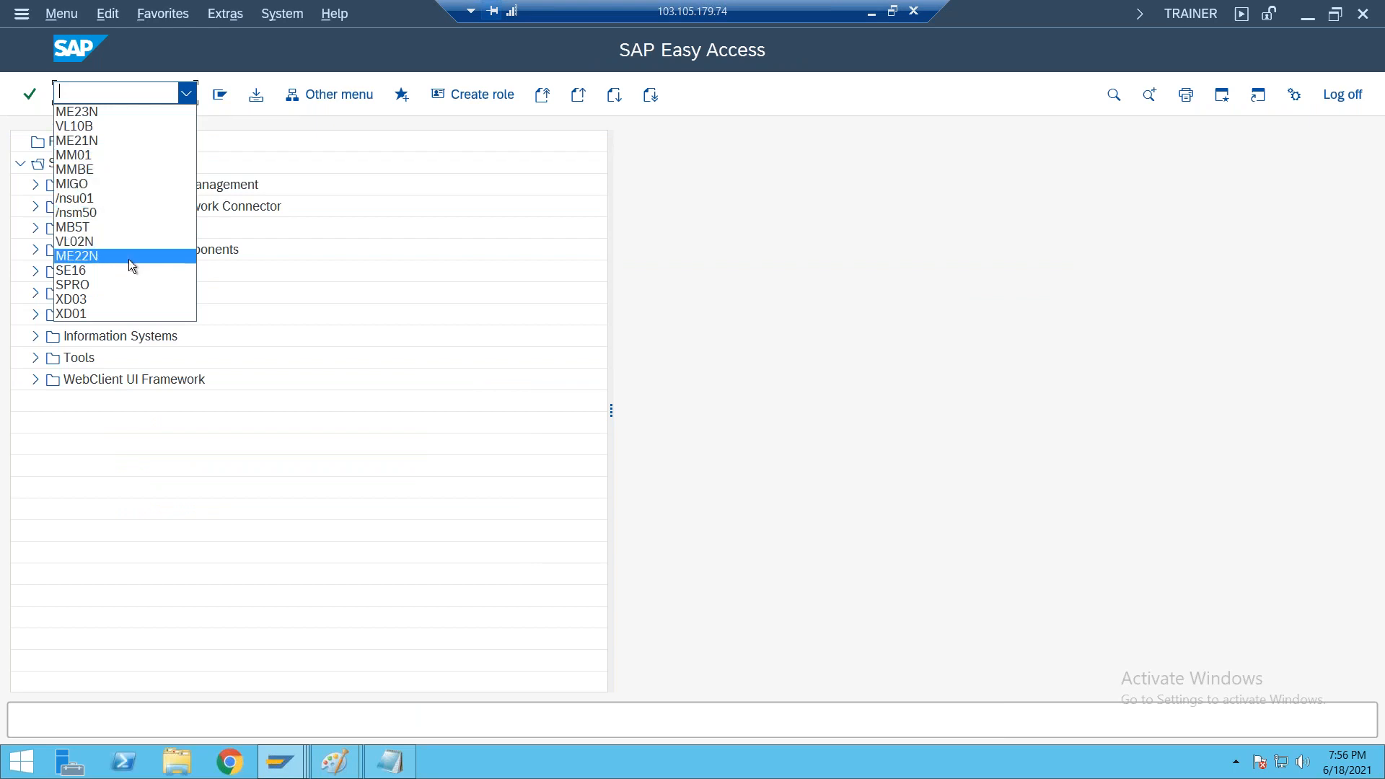
left_click(124, 240)
left_click(115, 90)
key("Return")
left_click_drag(275, 189, 228, 189)
left_click_drag(109, 185, 108, 189)
left_click(29, 94)
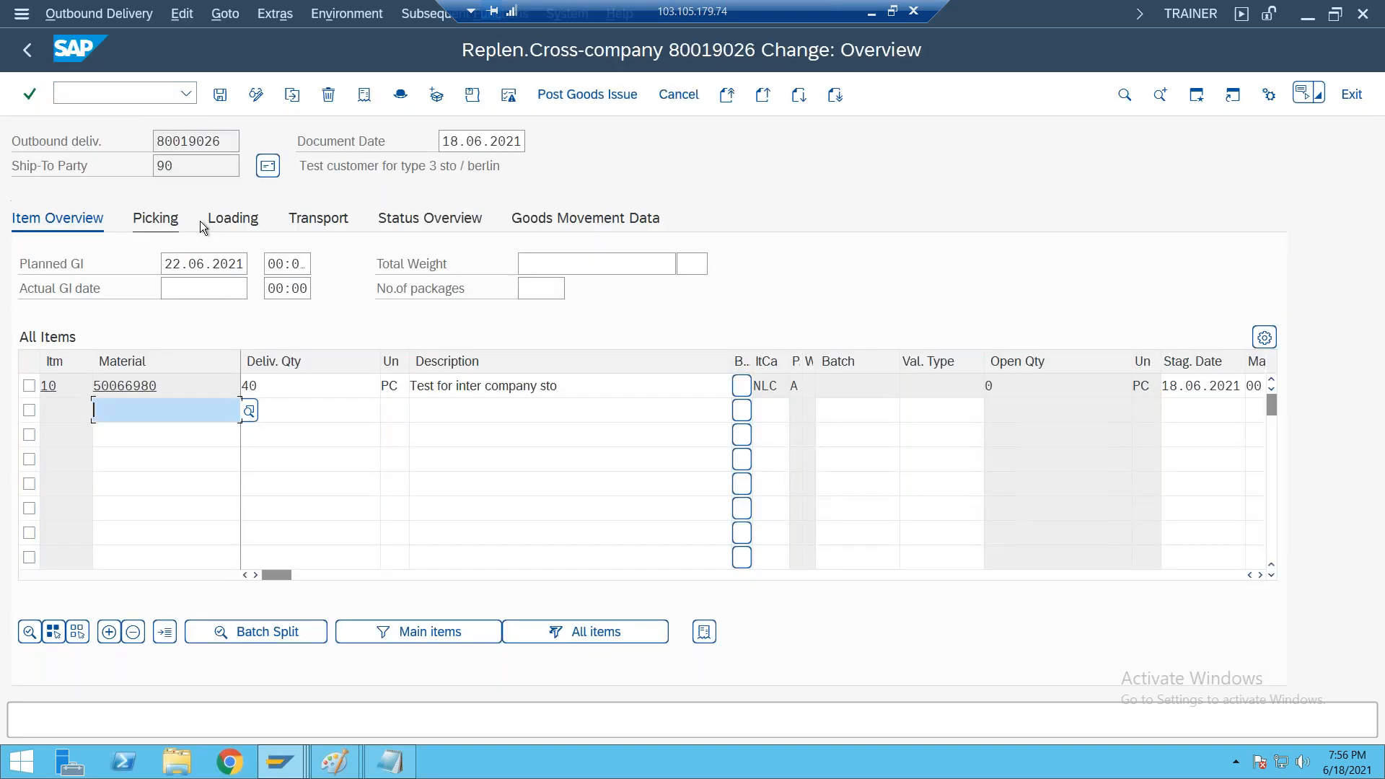
Examine item 10's delivery quantity, picking data and loading data in the outbound delivery
left_click(285, 385)
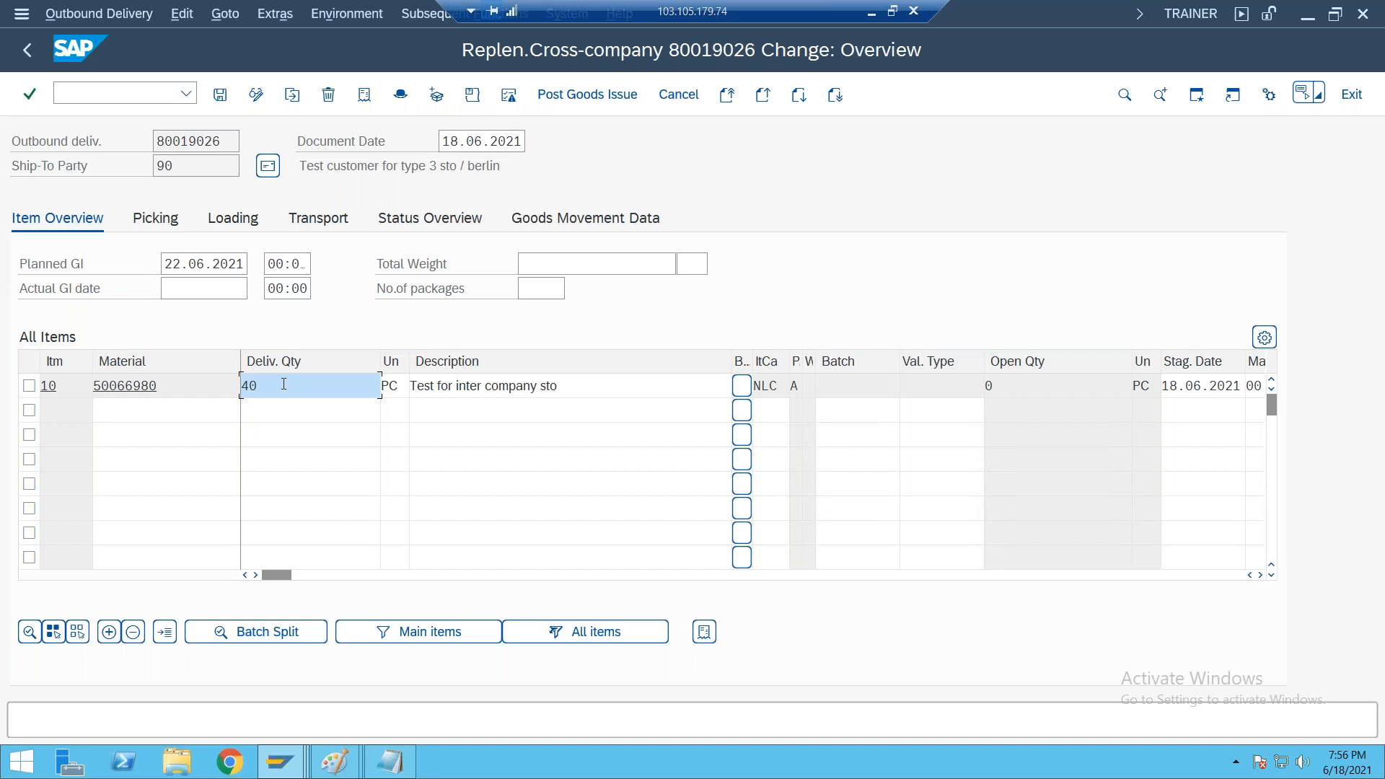
left_click(163, 225)
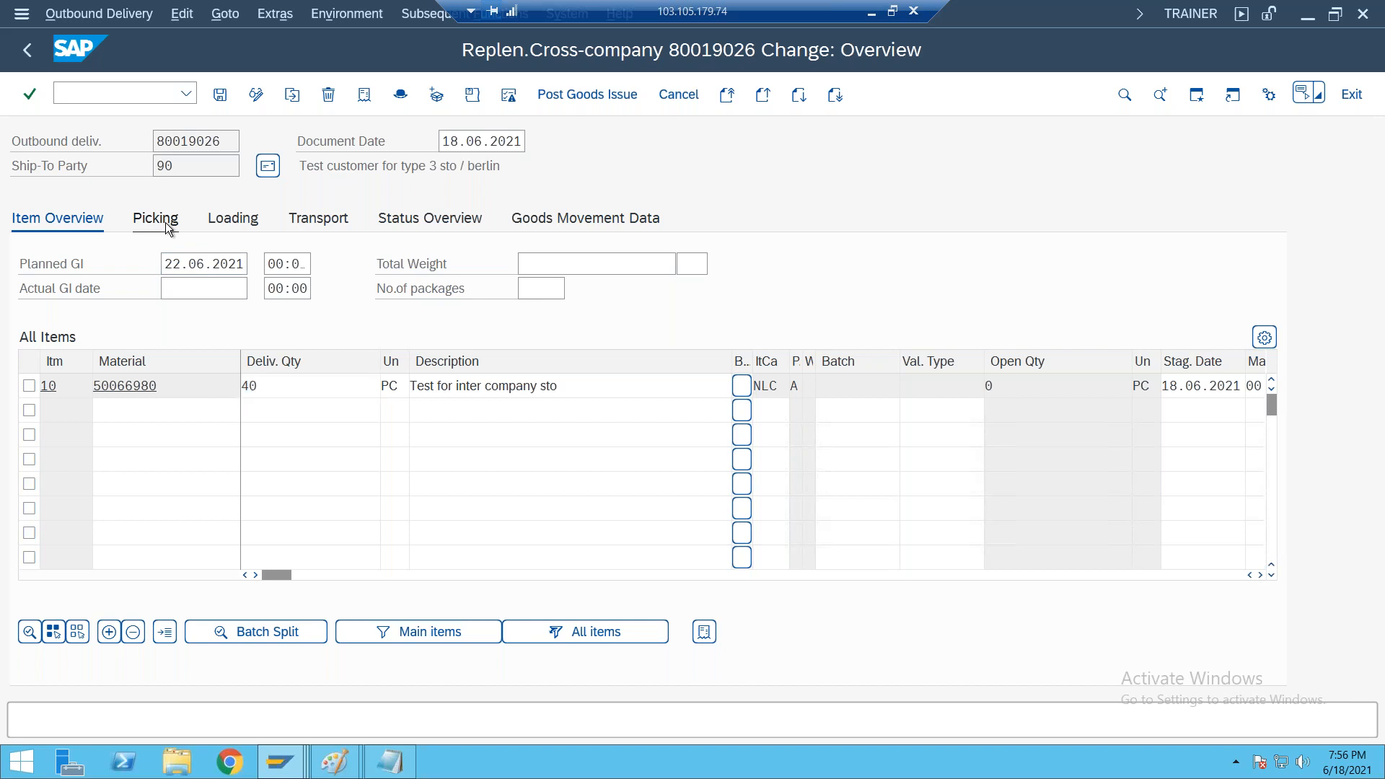
left_click(245, 220)
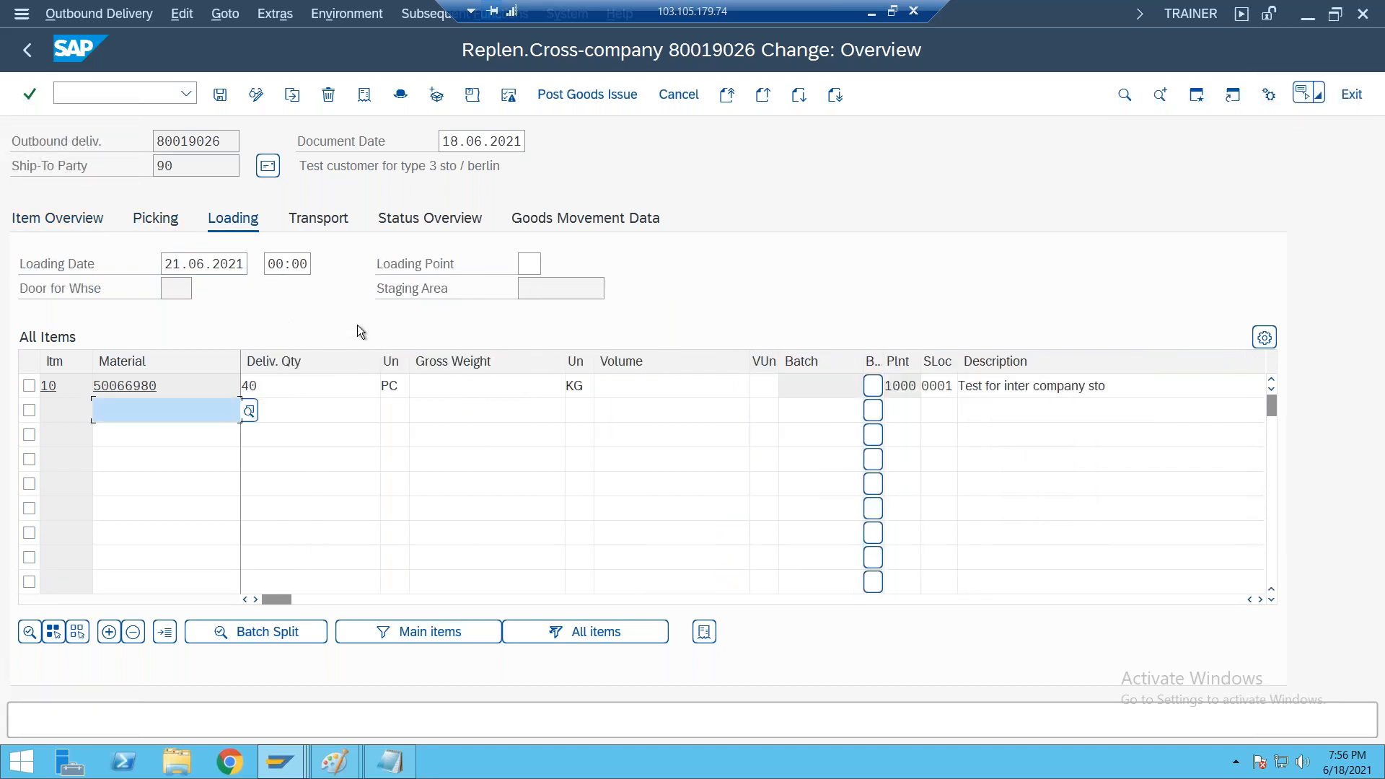
left_click(168, 221)
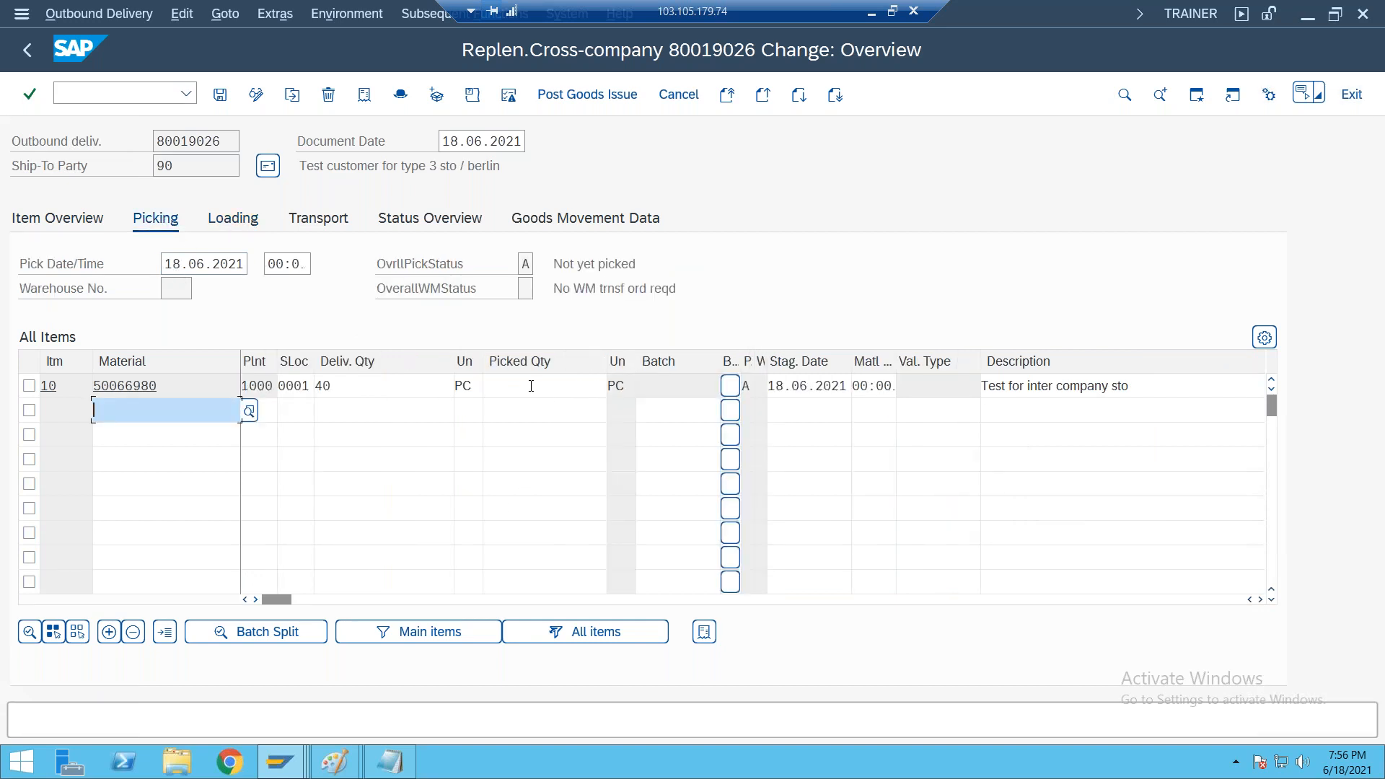
Set the picked quantity of item 10 to 20 and check the overall picking status
left_click(531, 386)
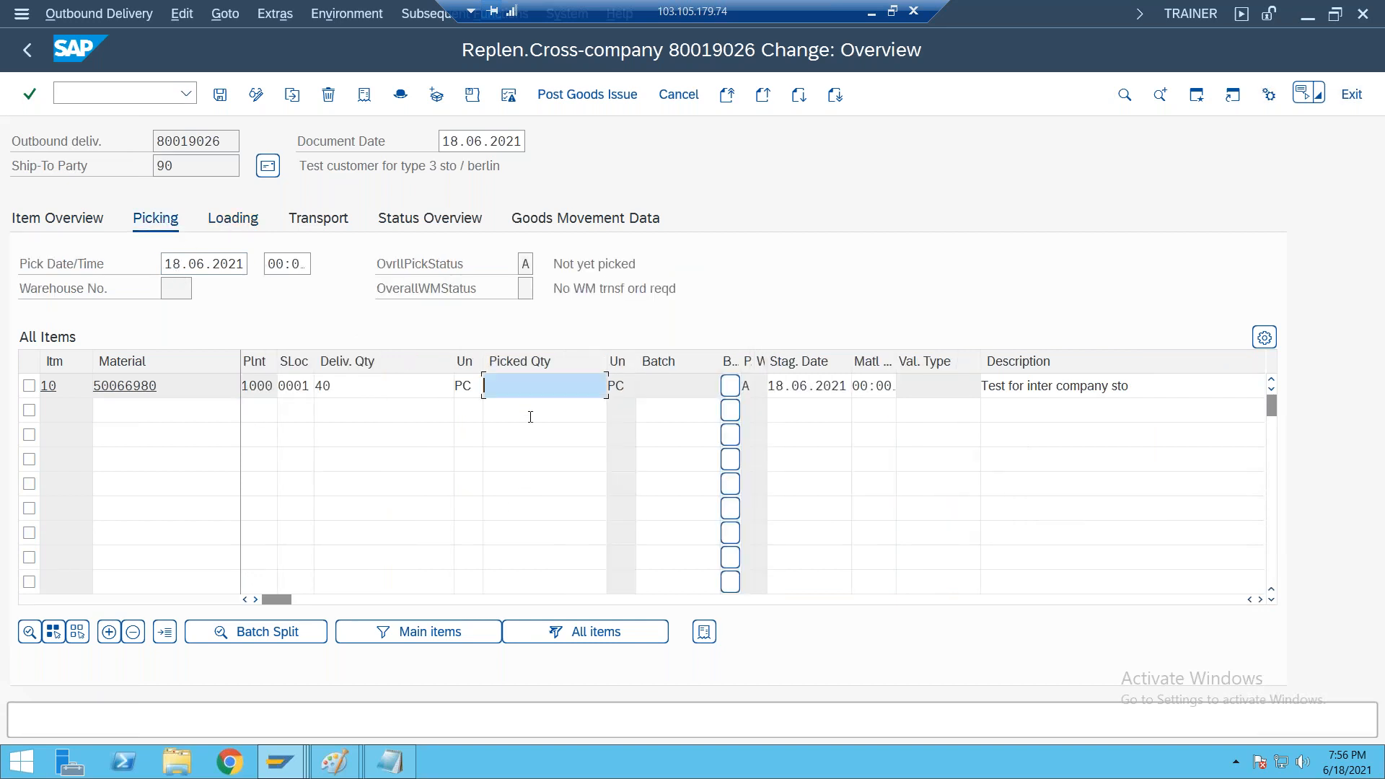
type("20")
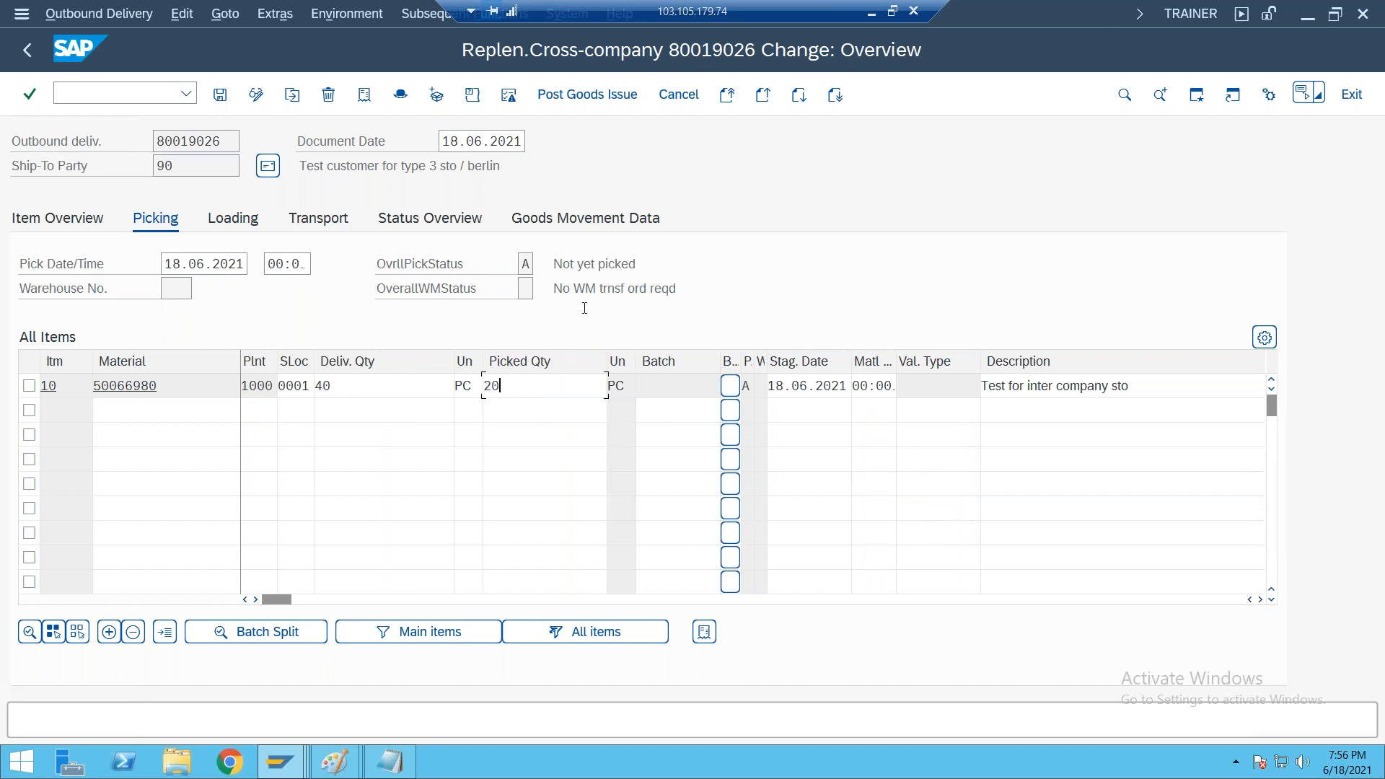
key("Return")
left_click_drag(560, 264, 737, 258)
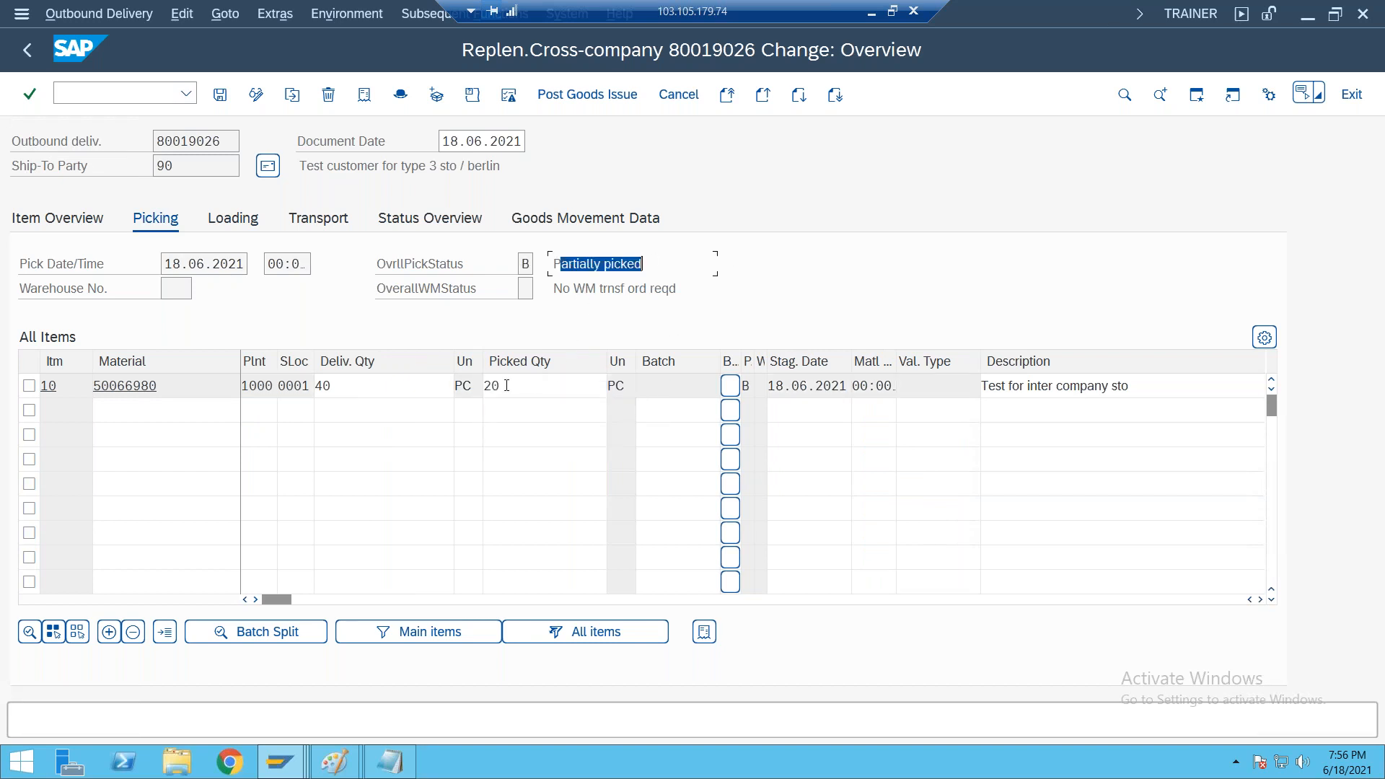
Set the picked quantity of item 10 to 40 and check the overall picking status
left_click(517, 387)
key("BackSpace")
key("BackSpace")
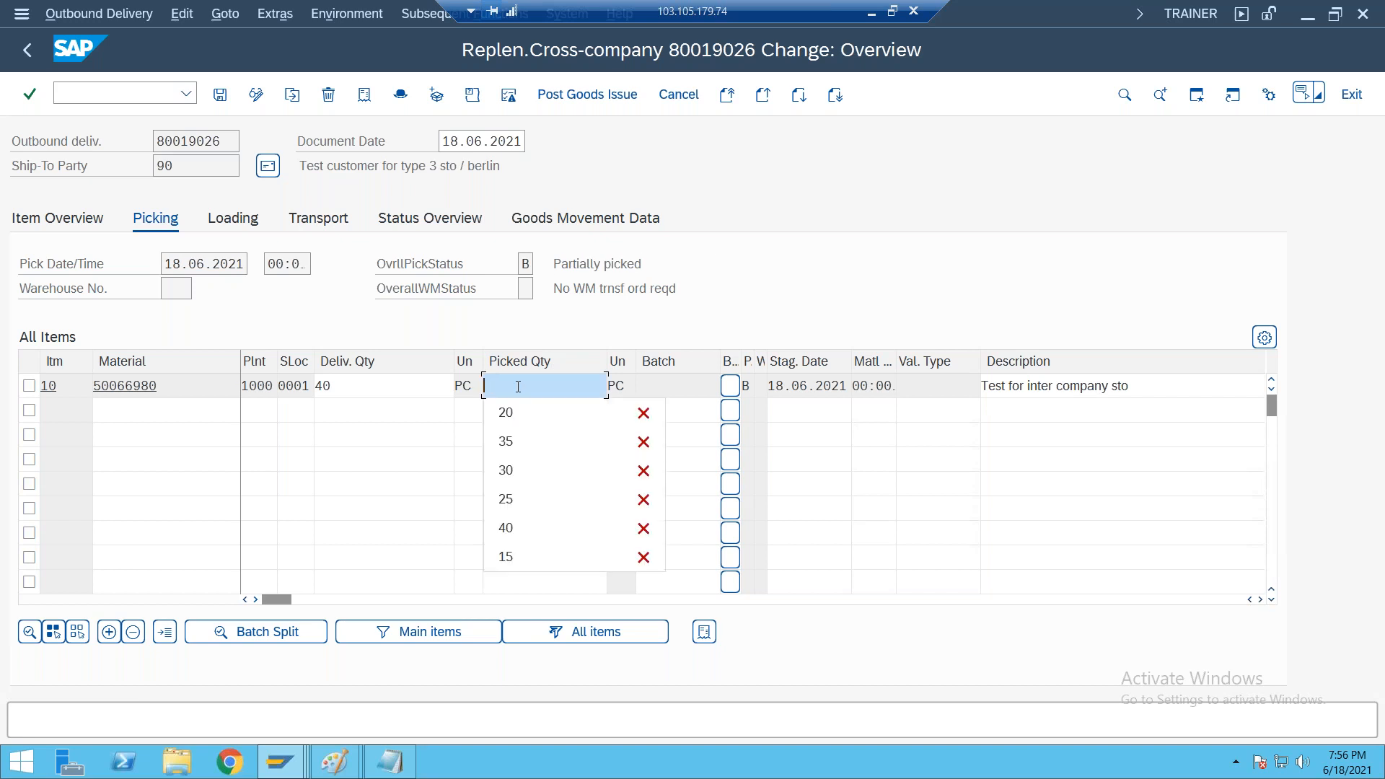
type("40")
key("Return")
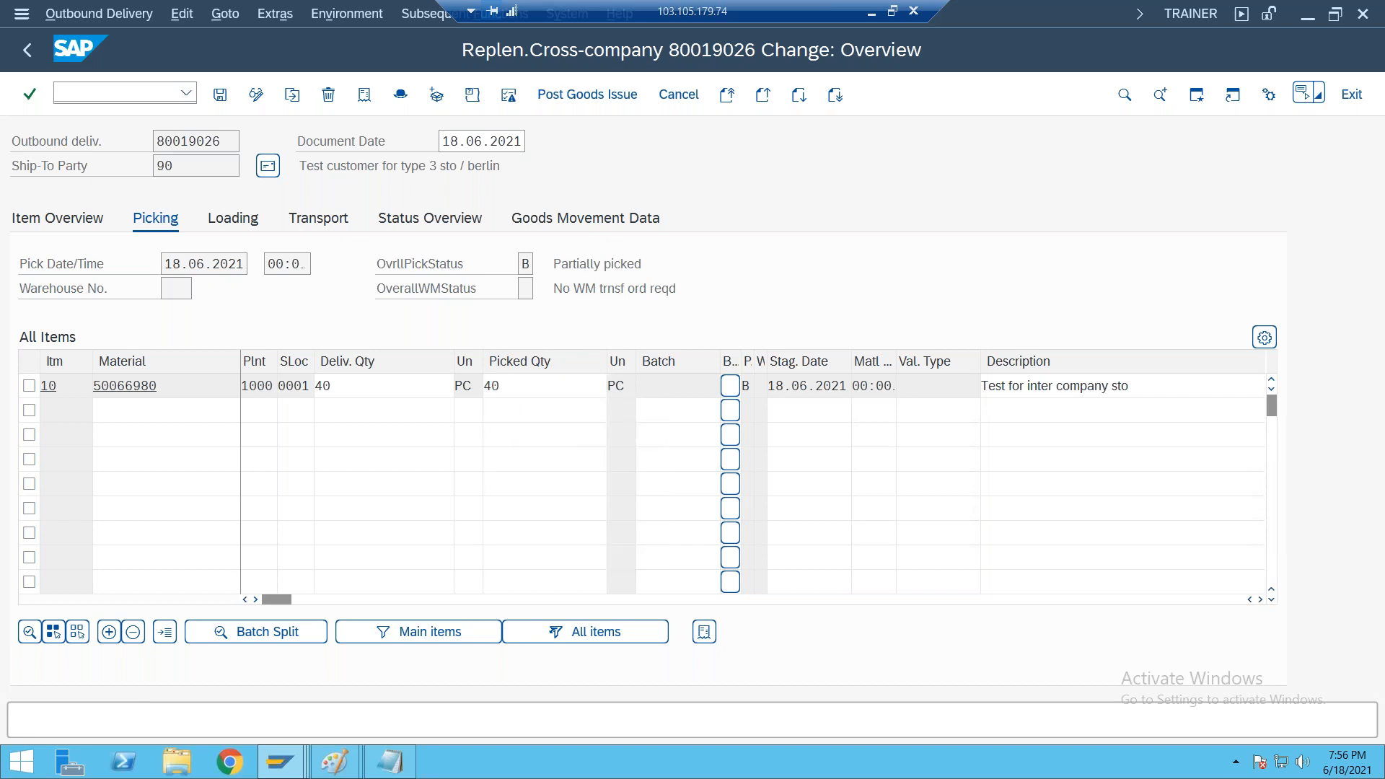
left_click_drag(554, 264, 671, 266)
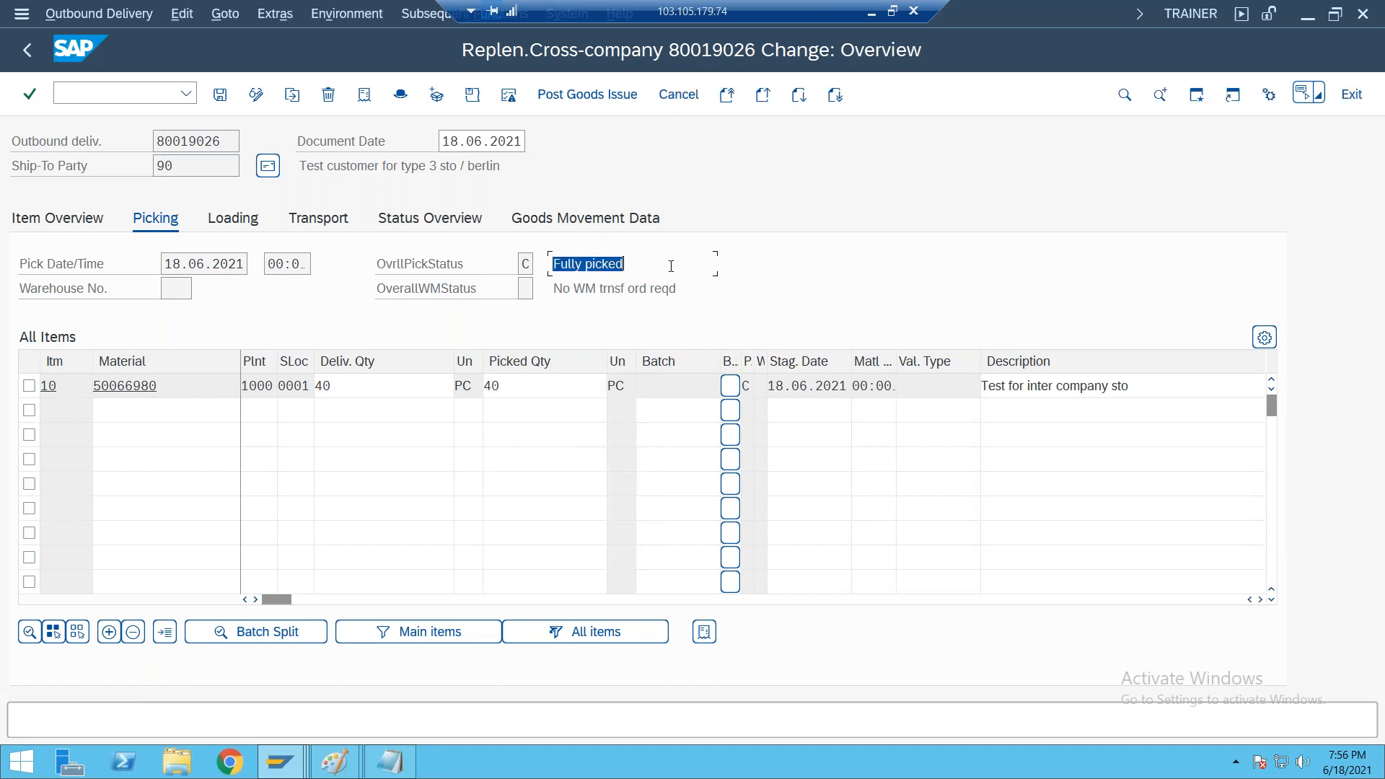
left_click(519, 385)
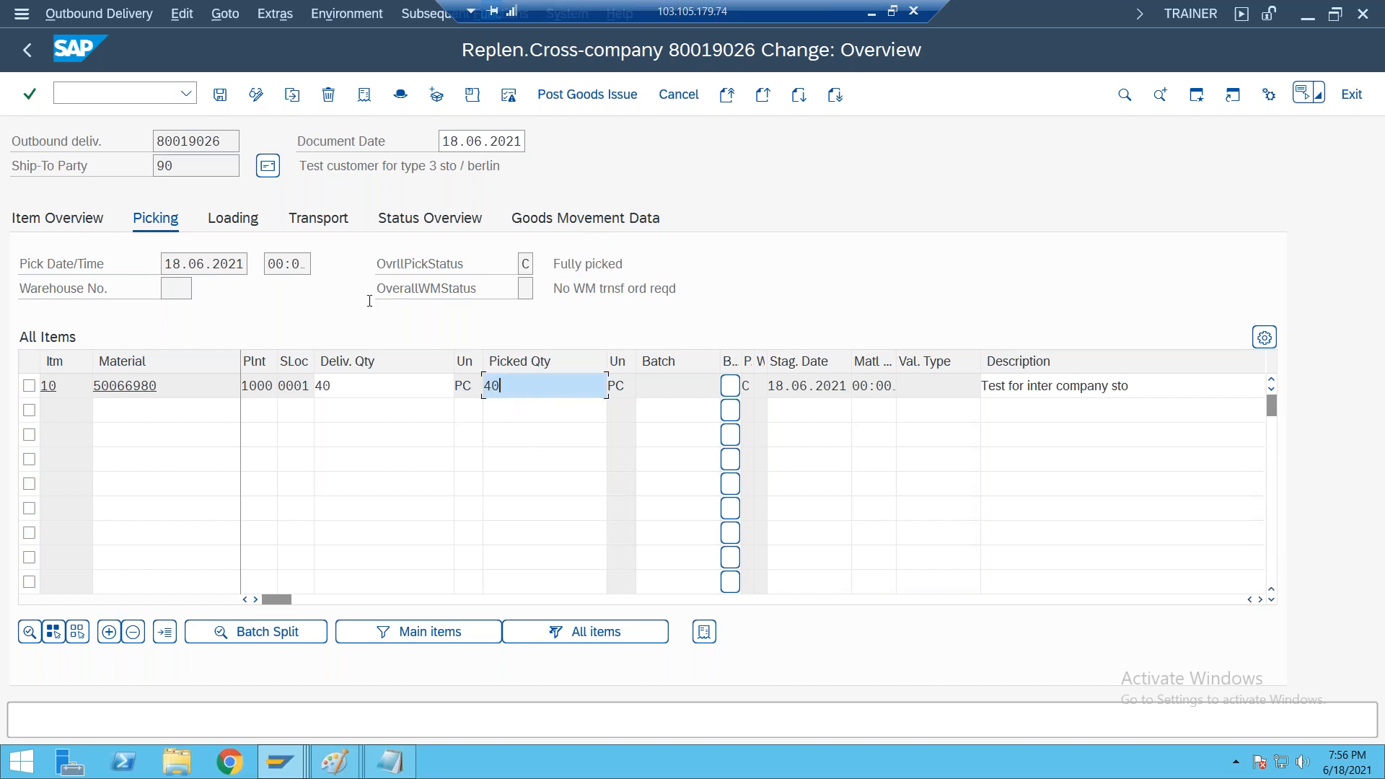
Display the delivery's goods movement data, widen the movement type column, and examine item 10's movement type
left_click(592, 222)
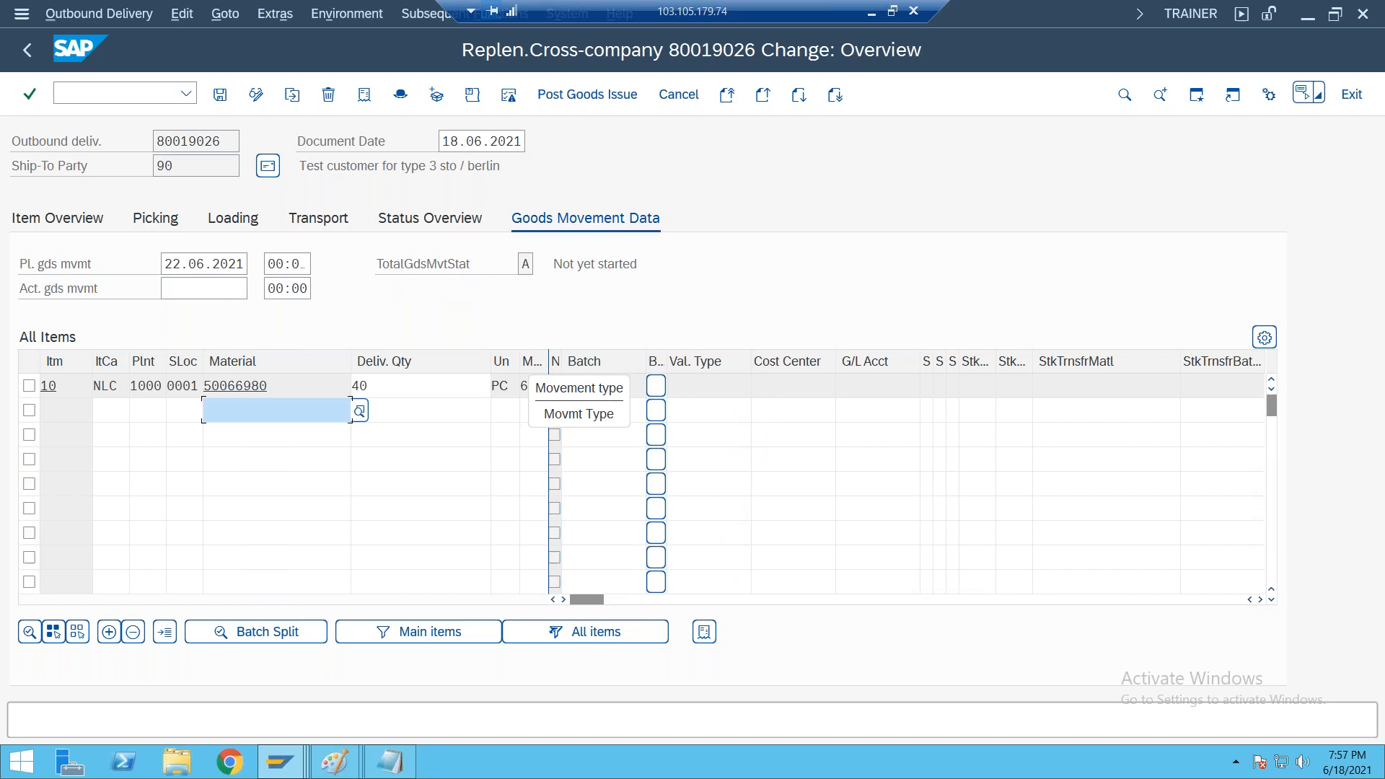
left_click_drag(548, 362, 572, 363)
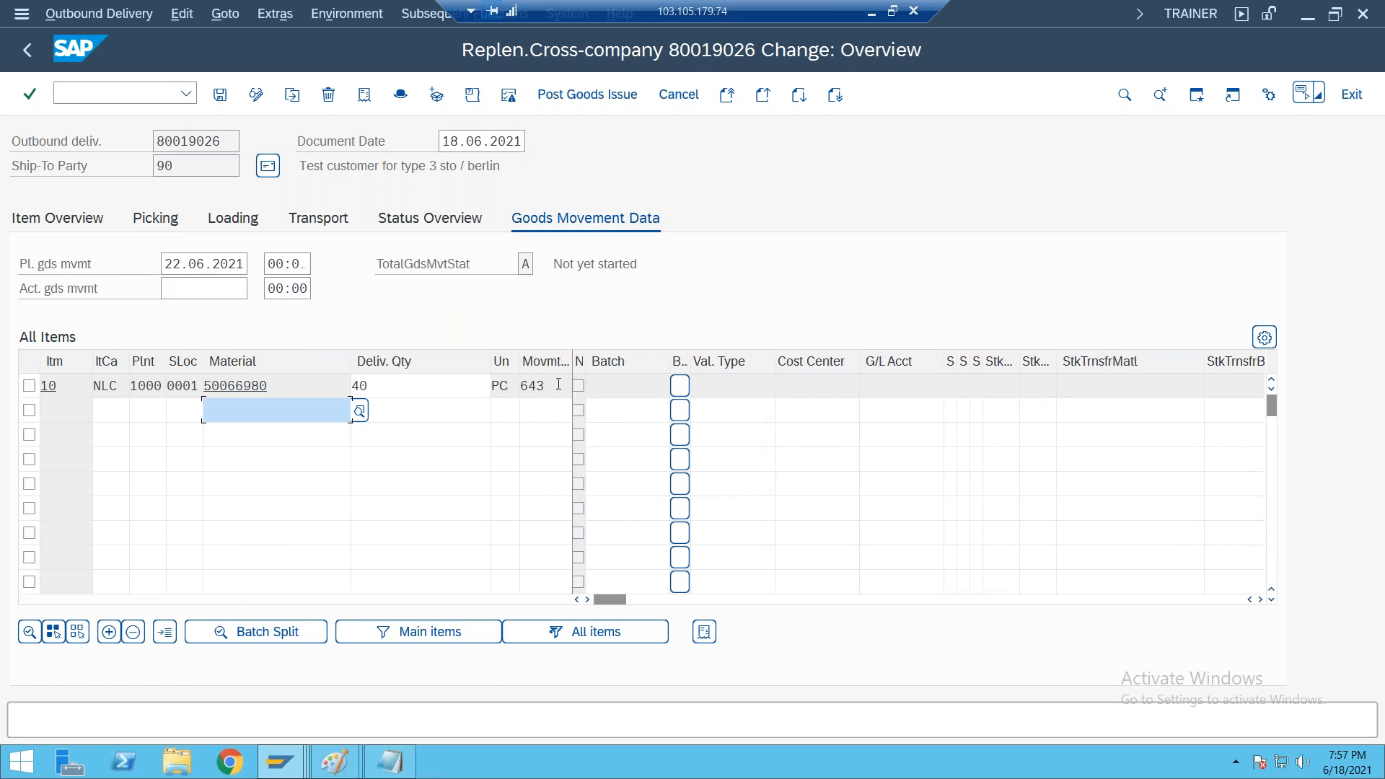
left_click(559, 383)
double_click(558, 384)
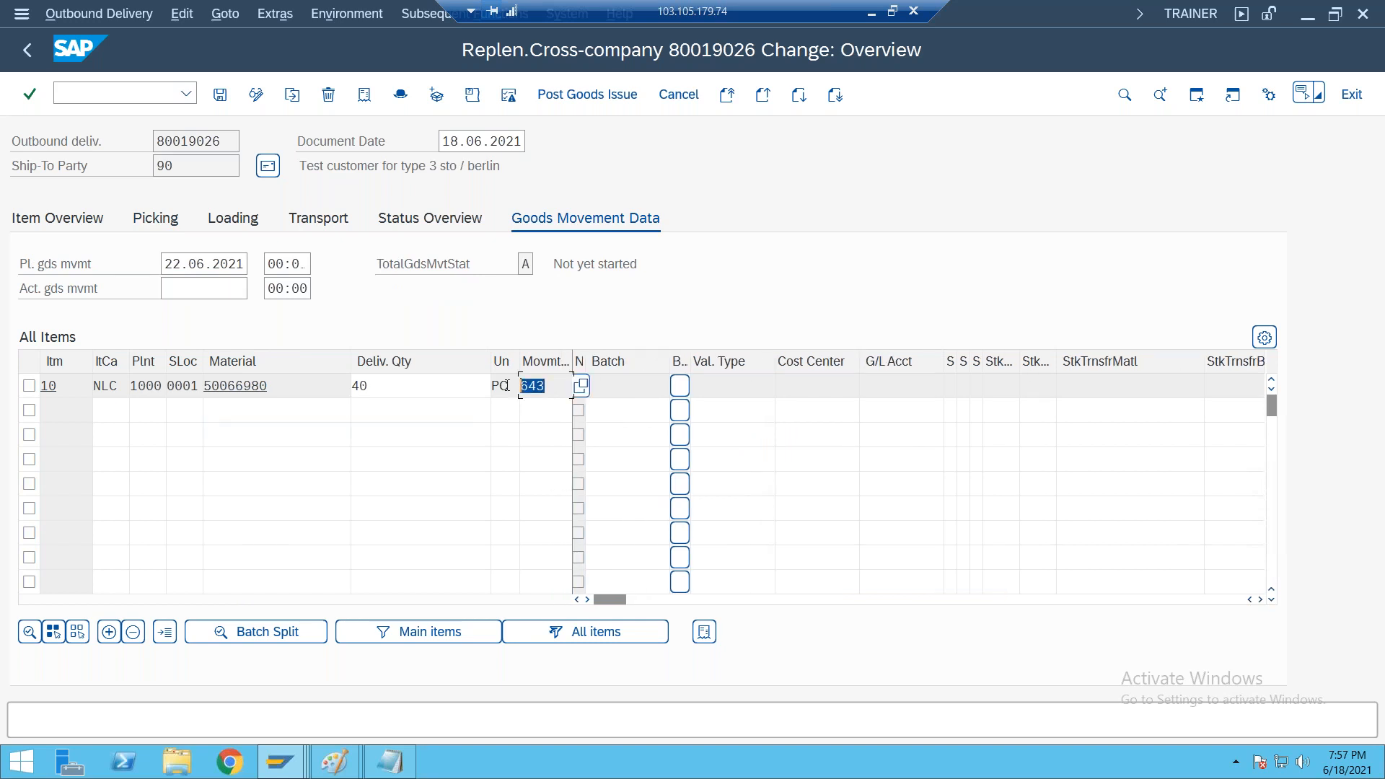
Switch to the Notepad process notes and compare the movement type with the PGI line
left_click(870, 13)
left_click_drag(160, 473, 498, 465)
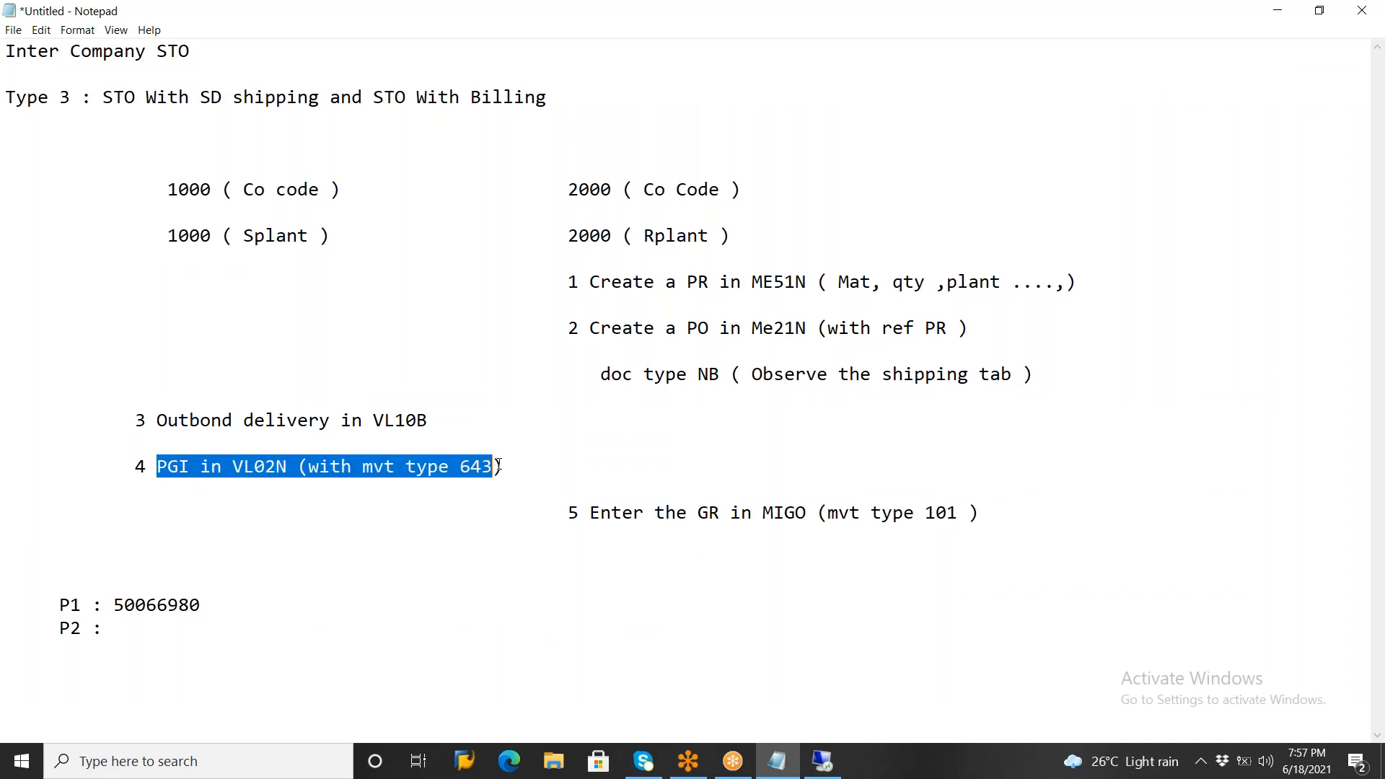
left_click(538, 456)
Return to the SAP session, select delivery item 10, and post the goods issue
left_click(822, 761)
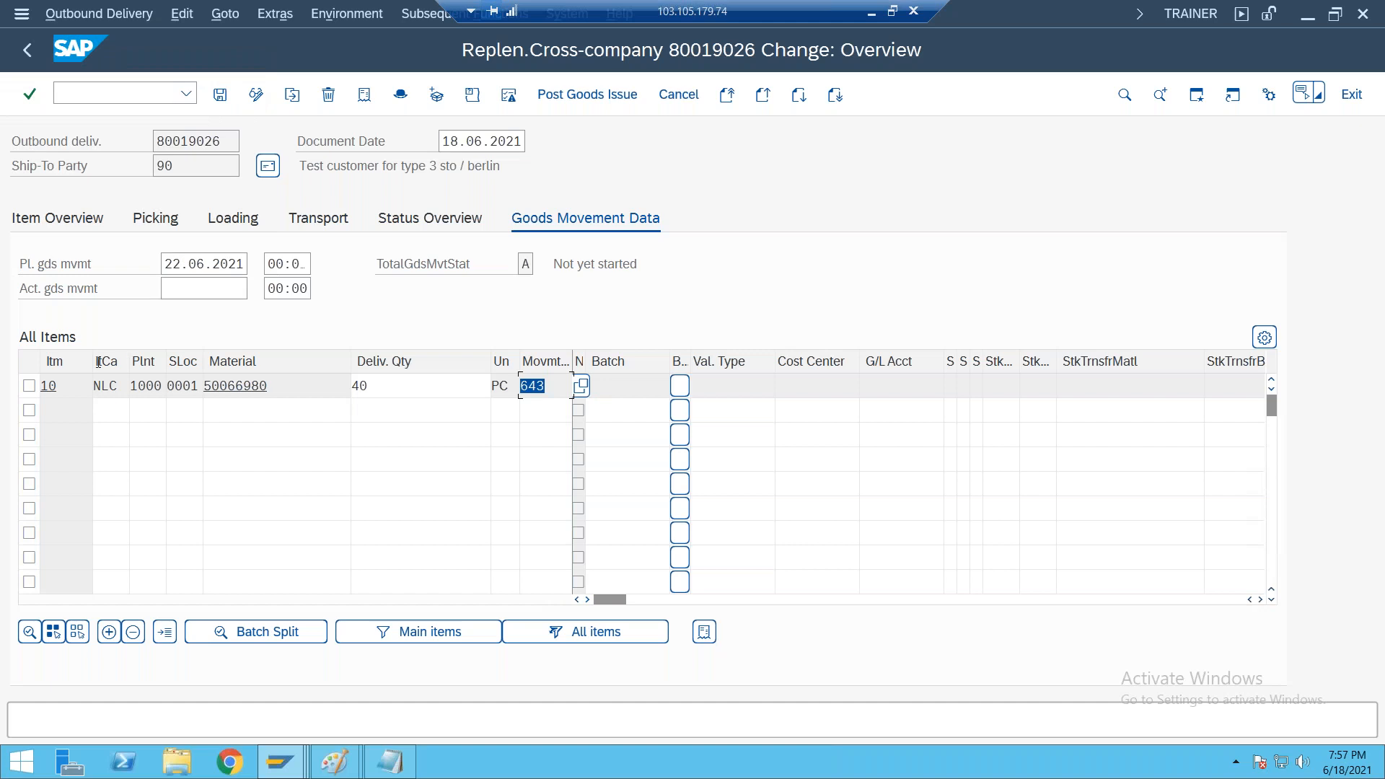
left_click(29, 385)
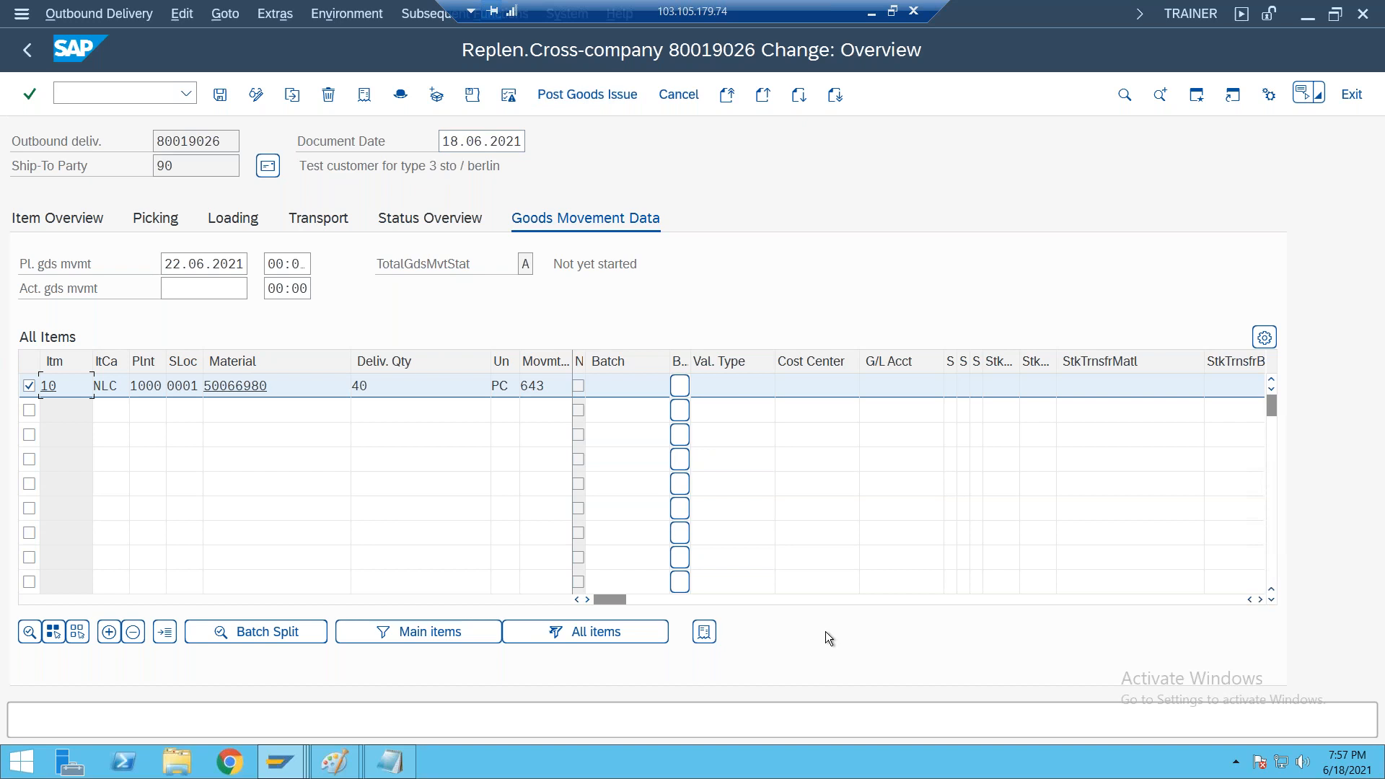
left_click(603, 93)
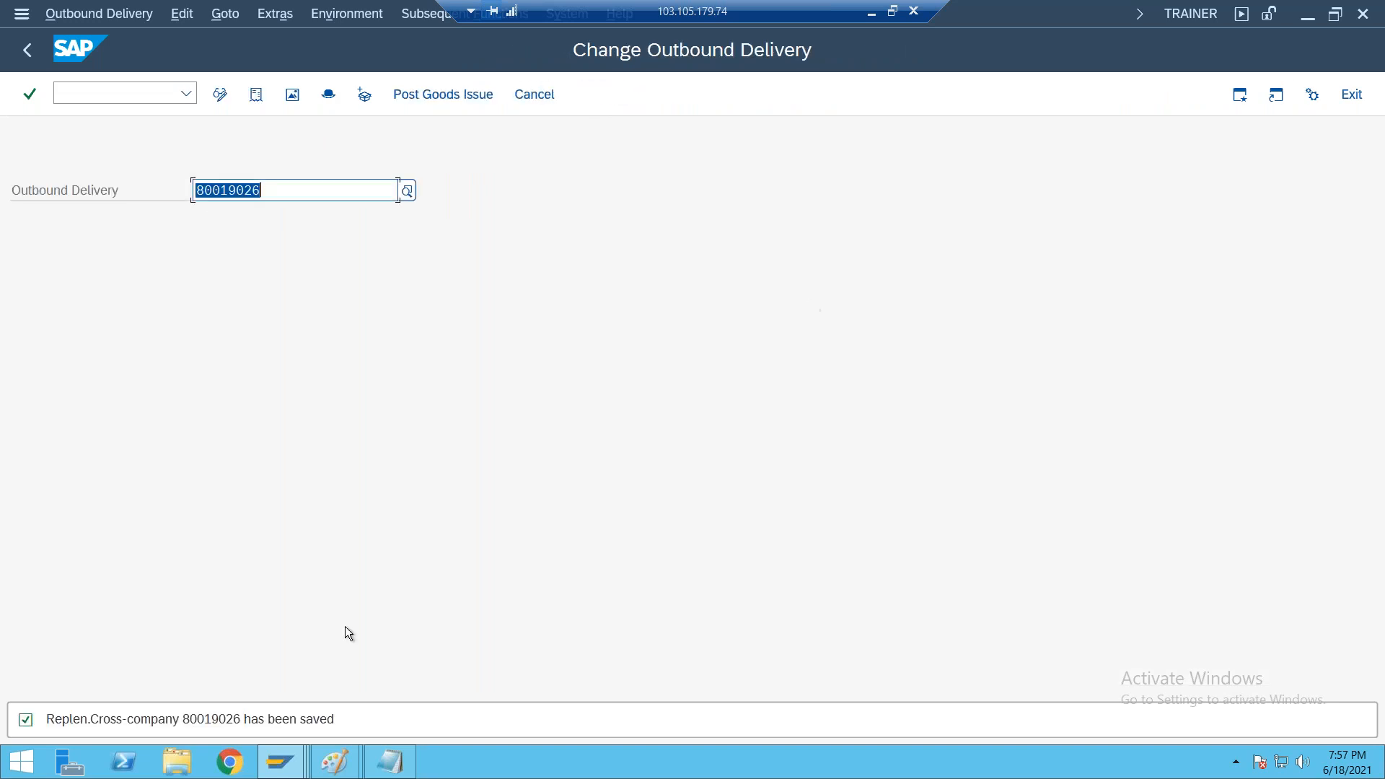
Refresh the stock overview of material 50066980 and examine unrestricted stock at plants 1000 Walldorf and 2000 Heathrow / Hayes
mouse_move(268, 766)
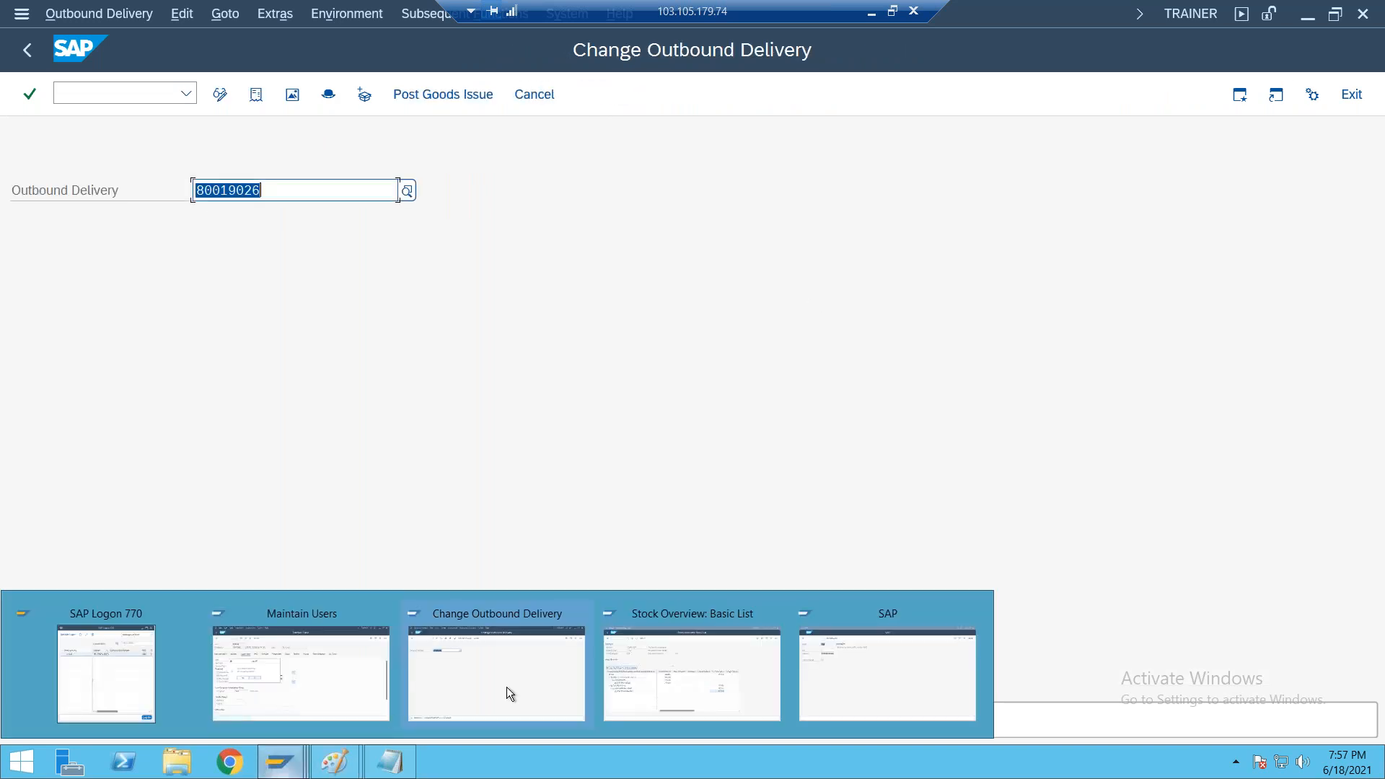
left_click(683, 651)
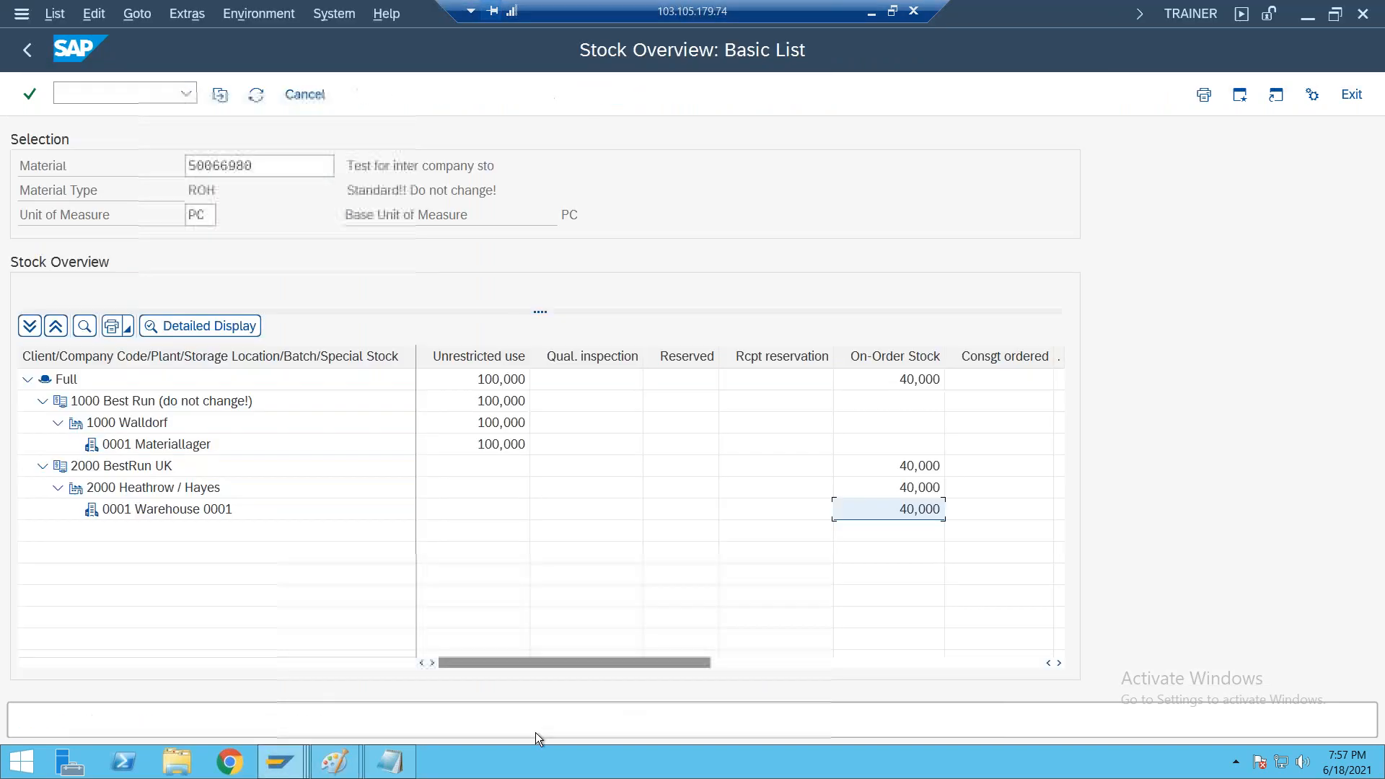
left_click(256, 95)
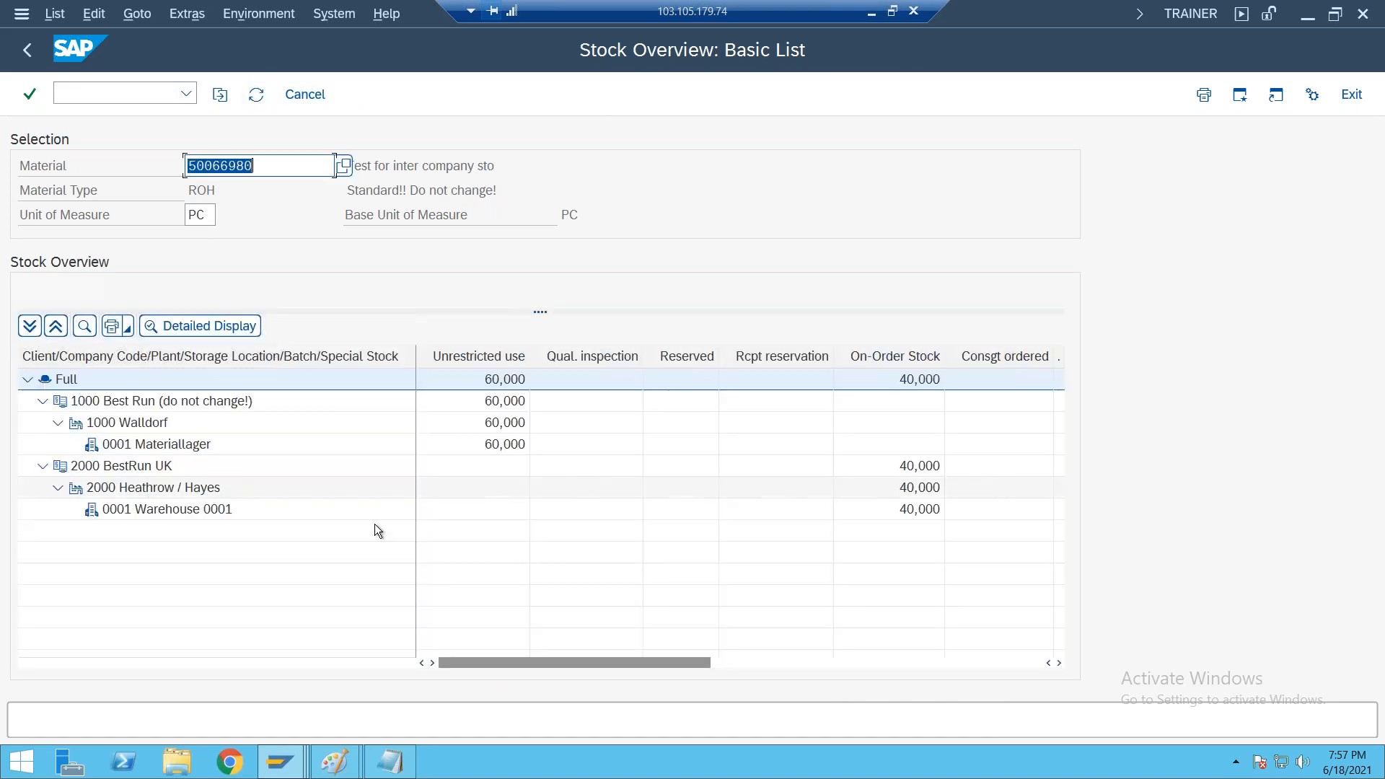
left_click(493, 398)
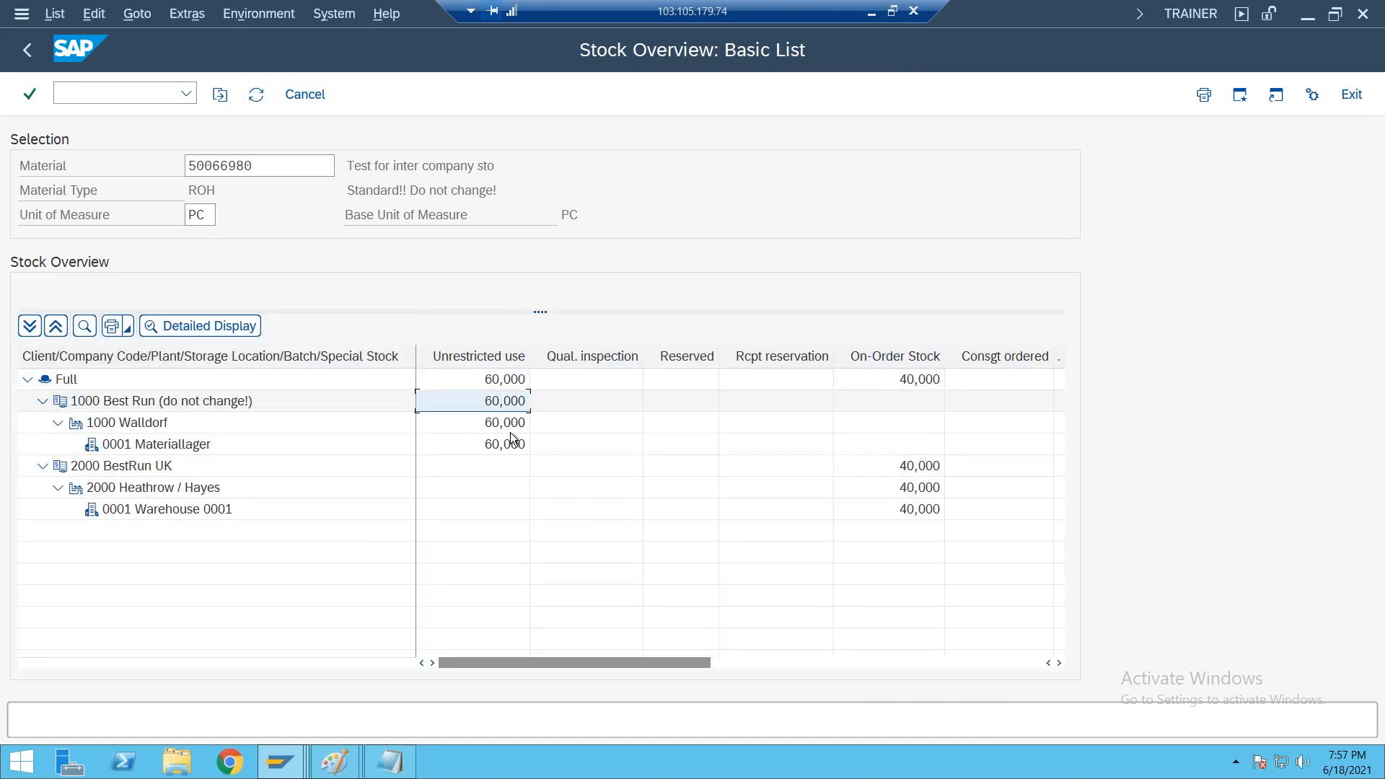
left_click(509, 428)
left_click(515, 447)
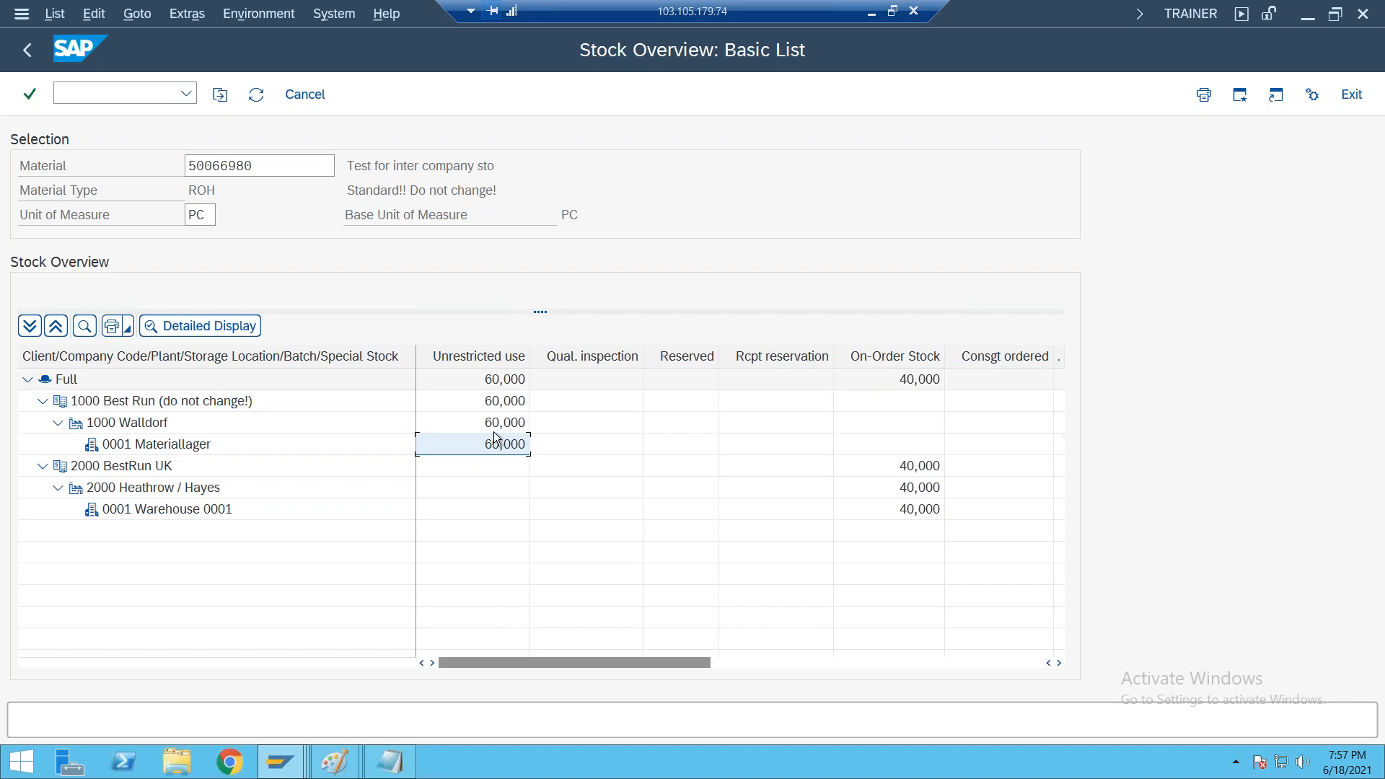
left_click(494, 488)
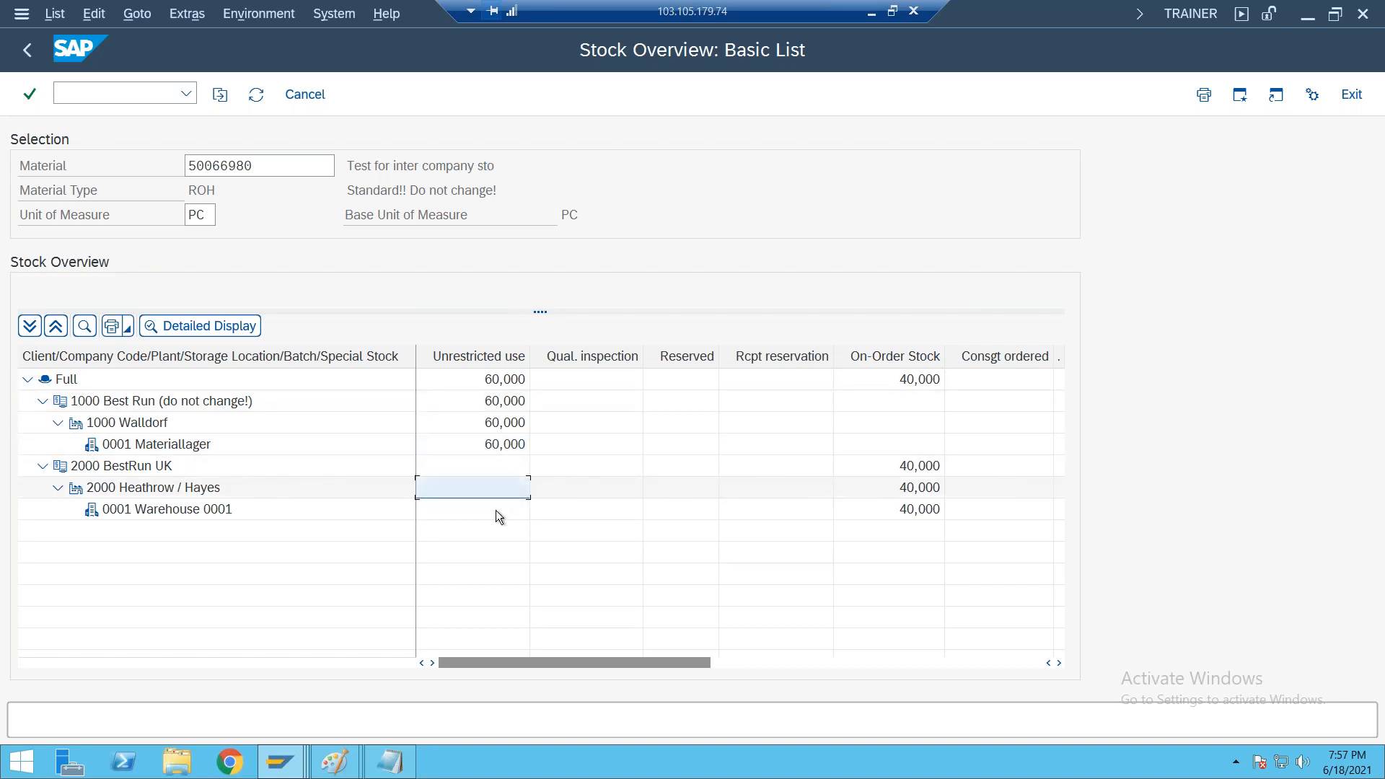
left_click(495, 509)
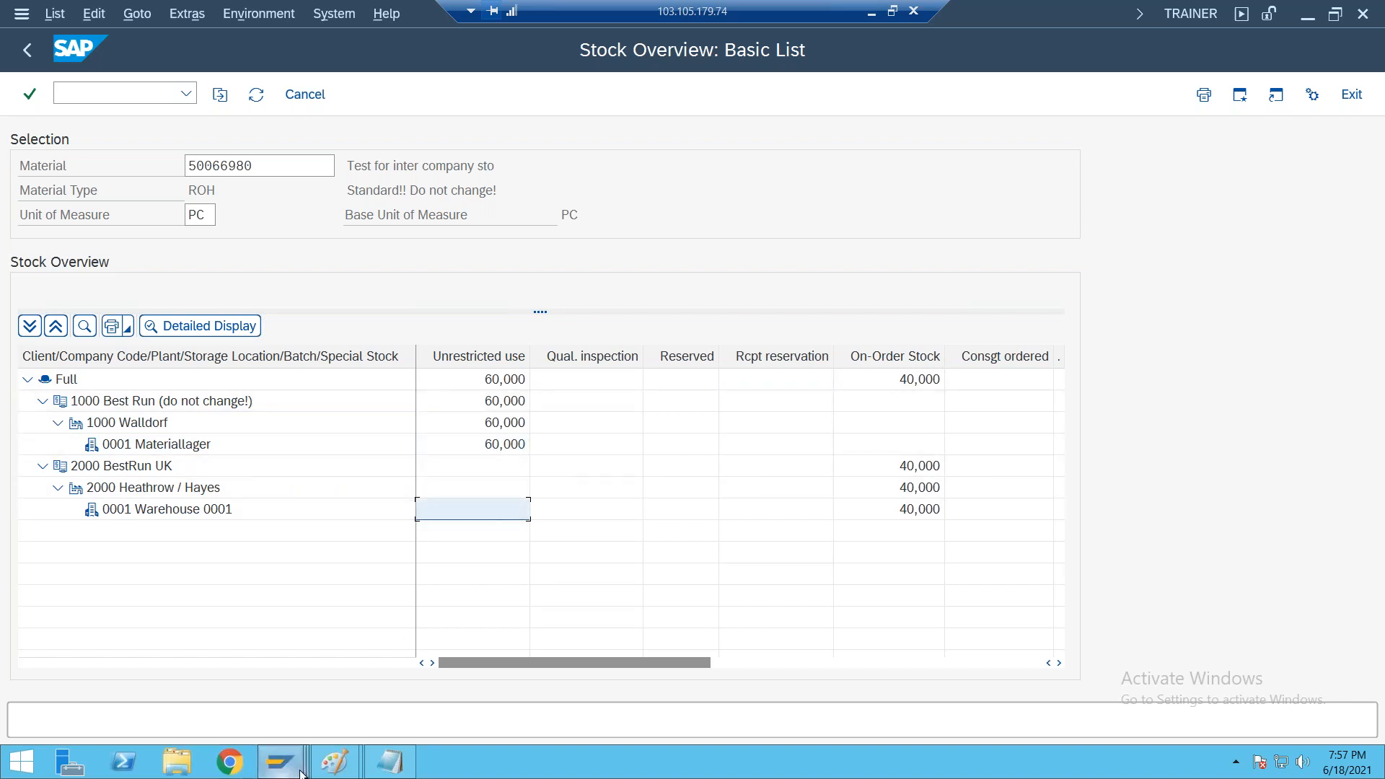
Switch to the Change Outbound Delivery session and exit to SAP Easy Access
mouse_move(294, 773)
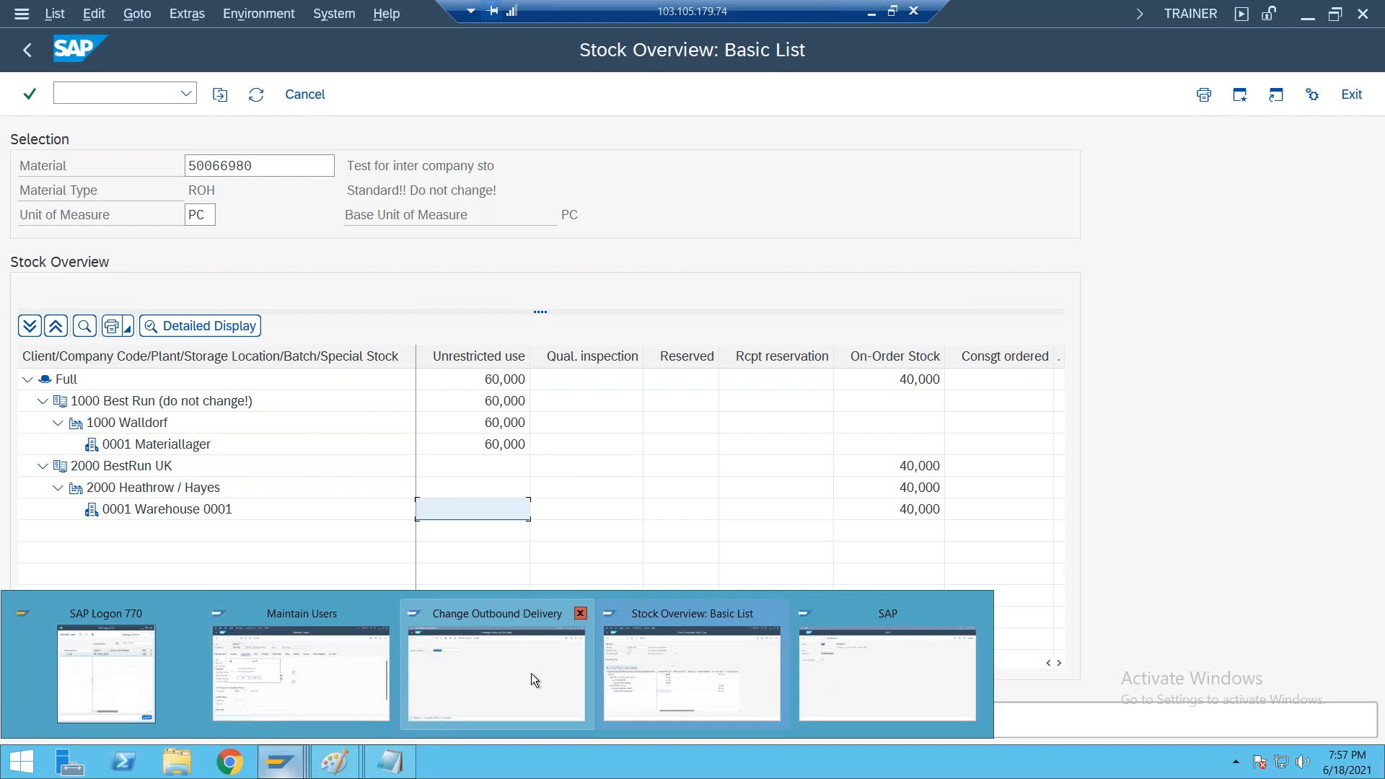
left_click(499, 668)
left_click(30, 55)
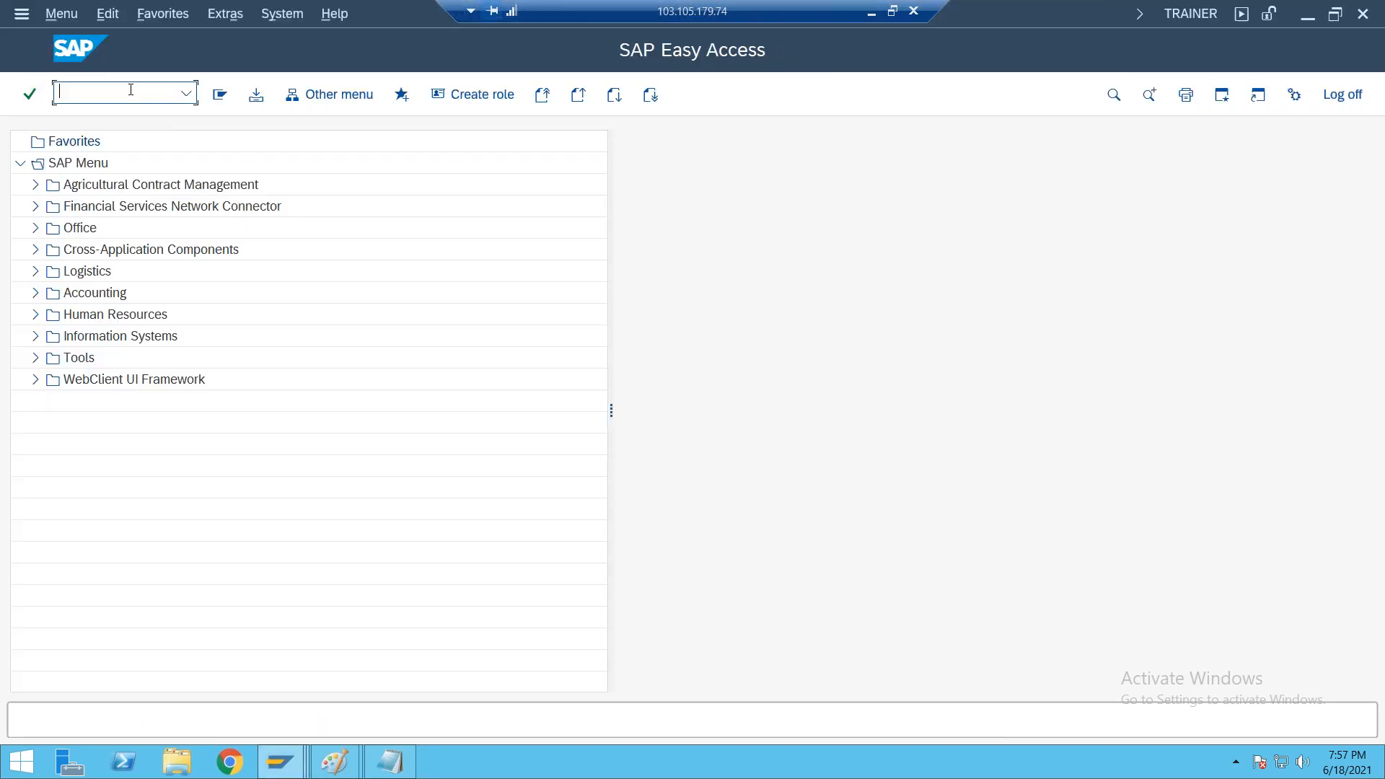
Run the MB5T stock-in-transit report for material 50066980 with receiving plant 2000 and copy the listed purchasing document number
type("MB5T")
key("Return")
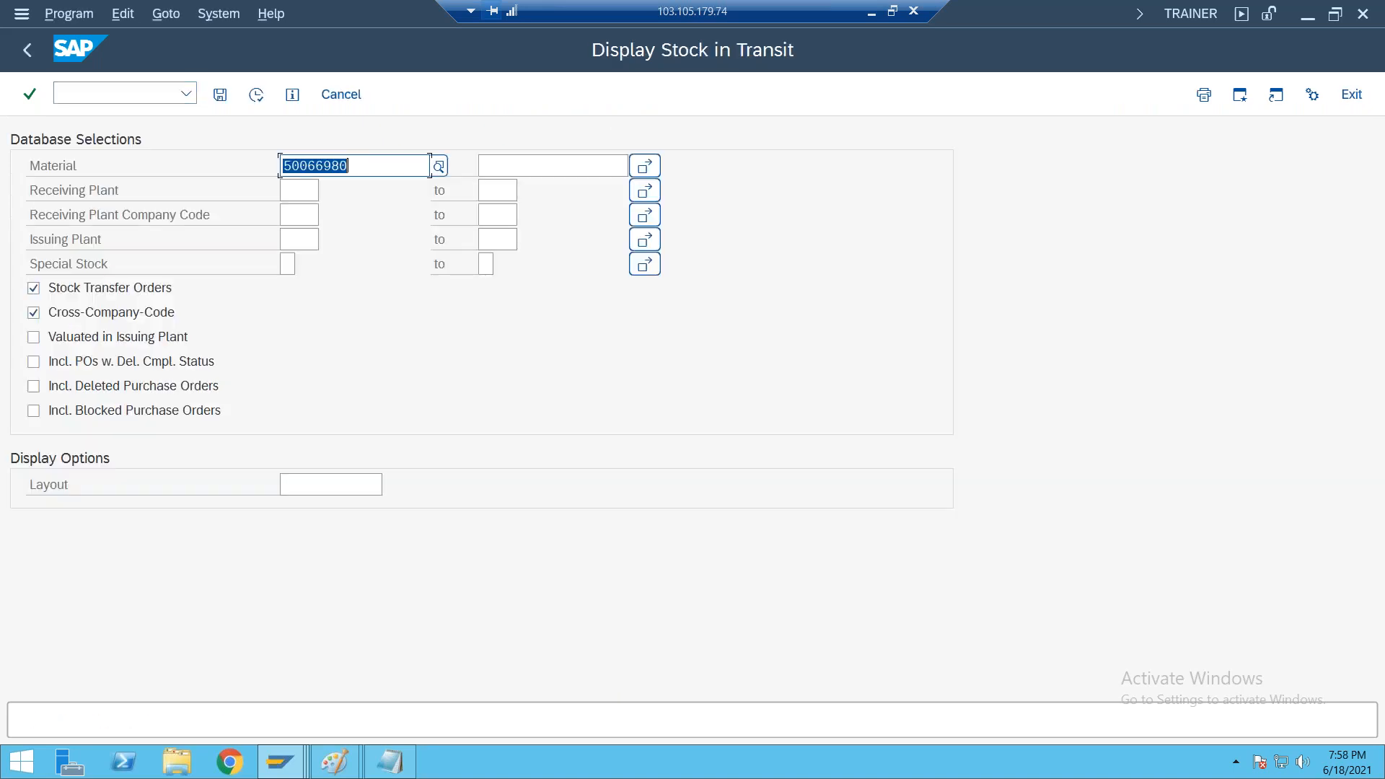
left_click(306, 196)
type("2000")
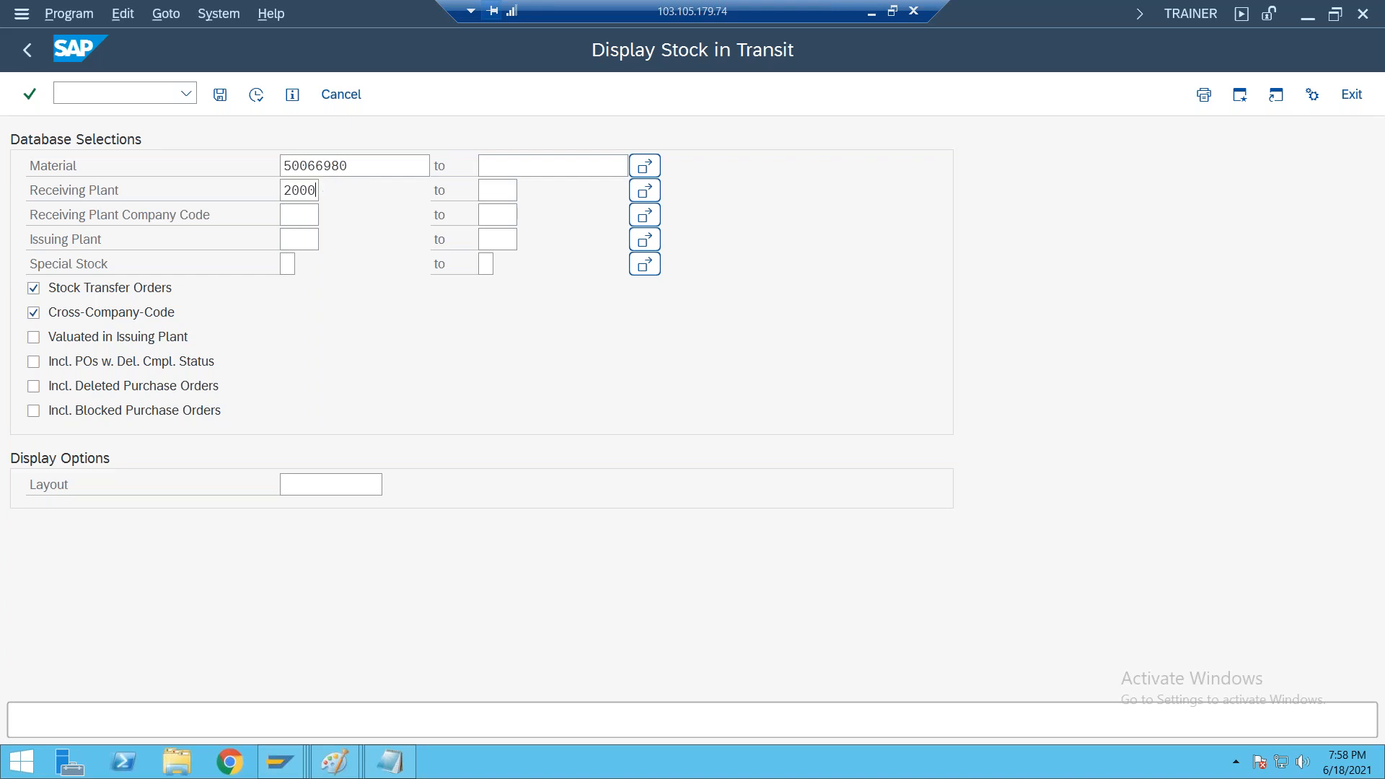
key("Tab")
key("Tab")
key("Tab")
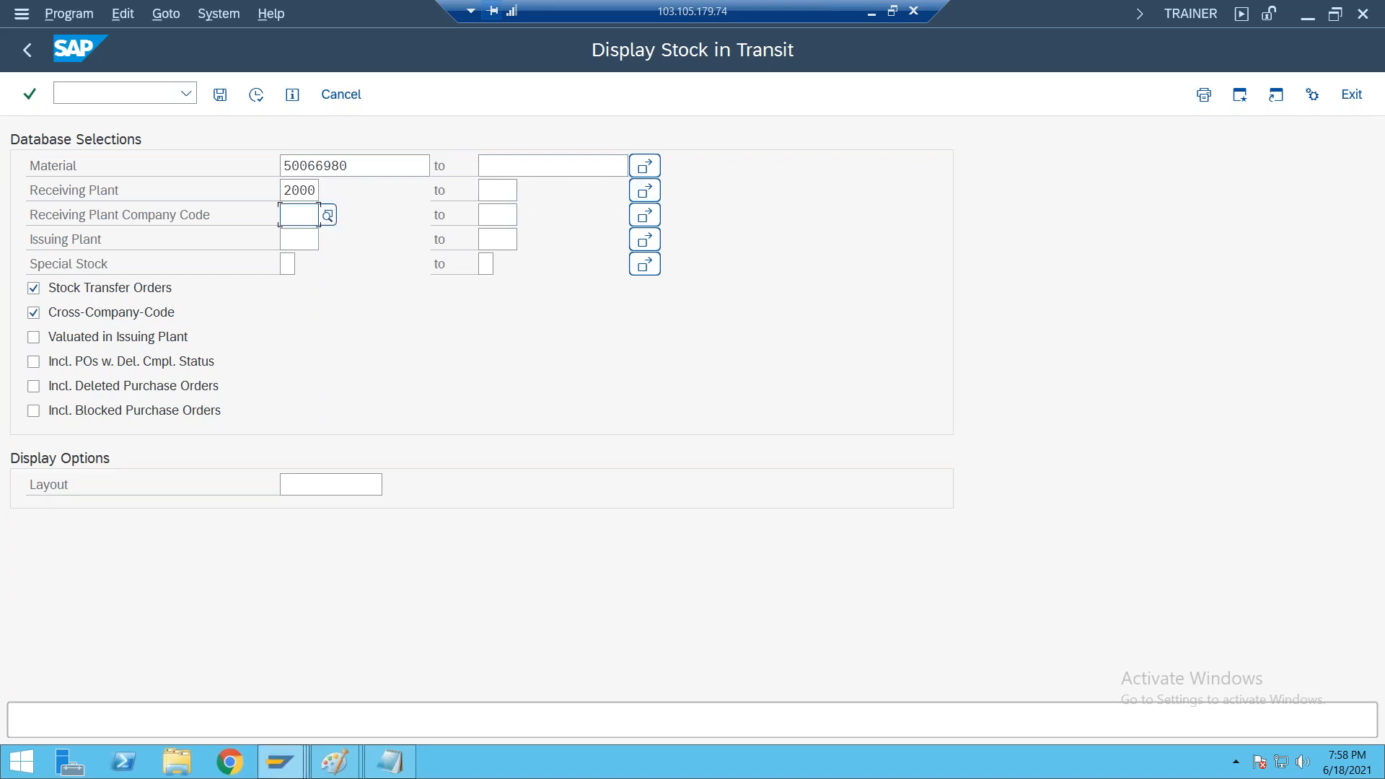
left_click(258, 98)
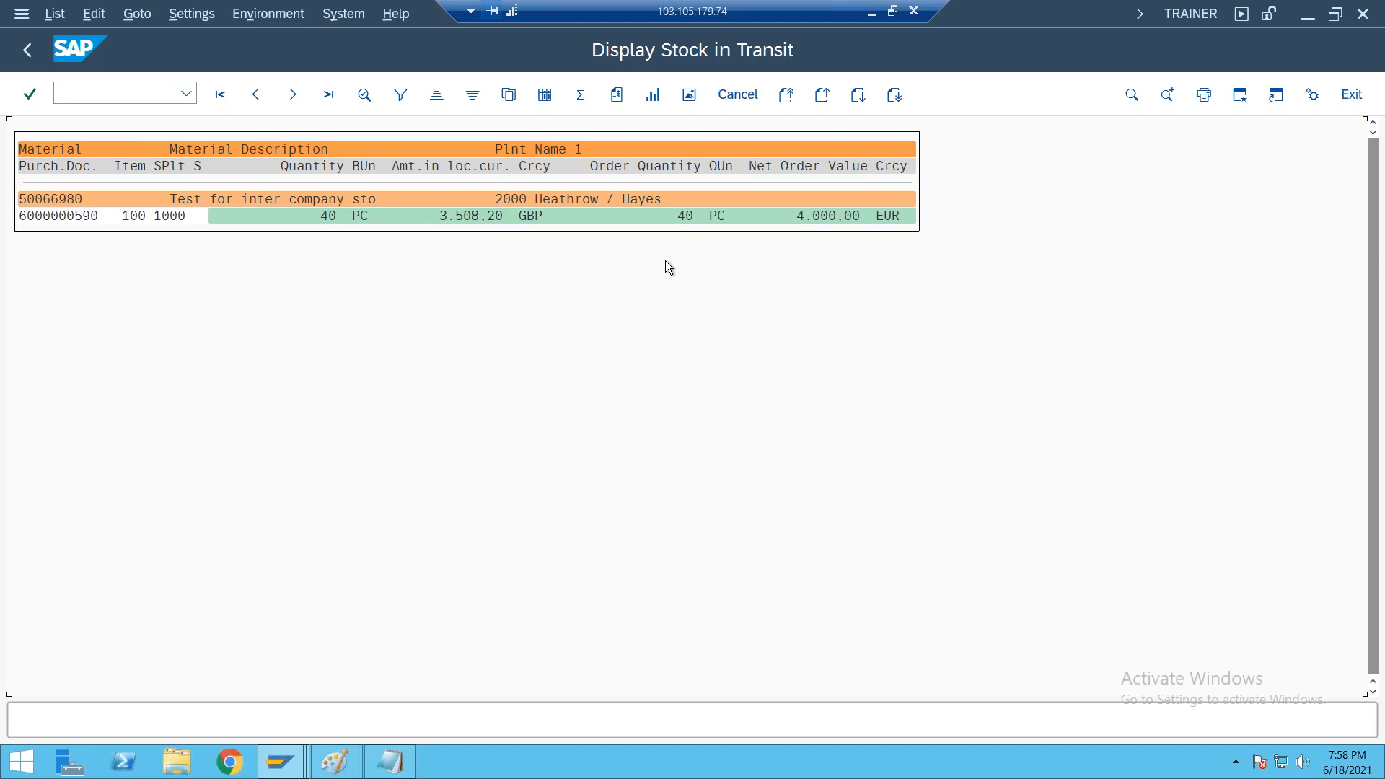
left_click(22, 216)
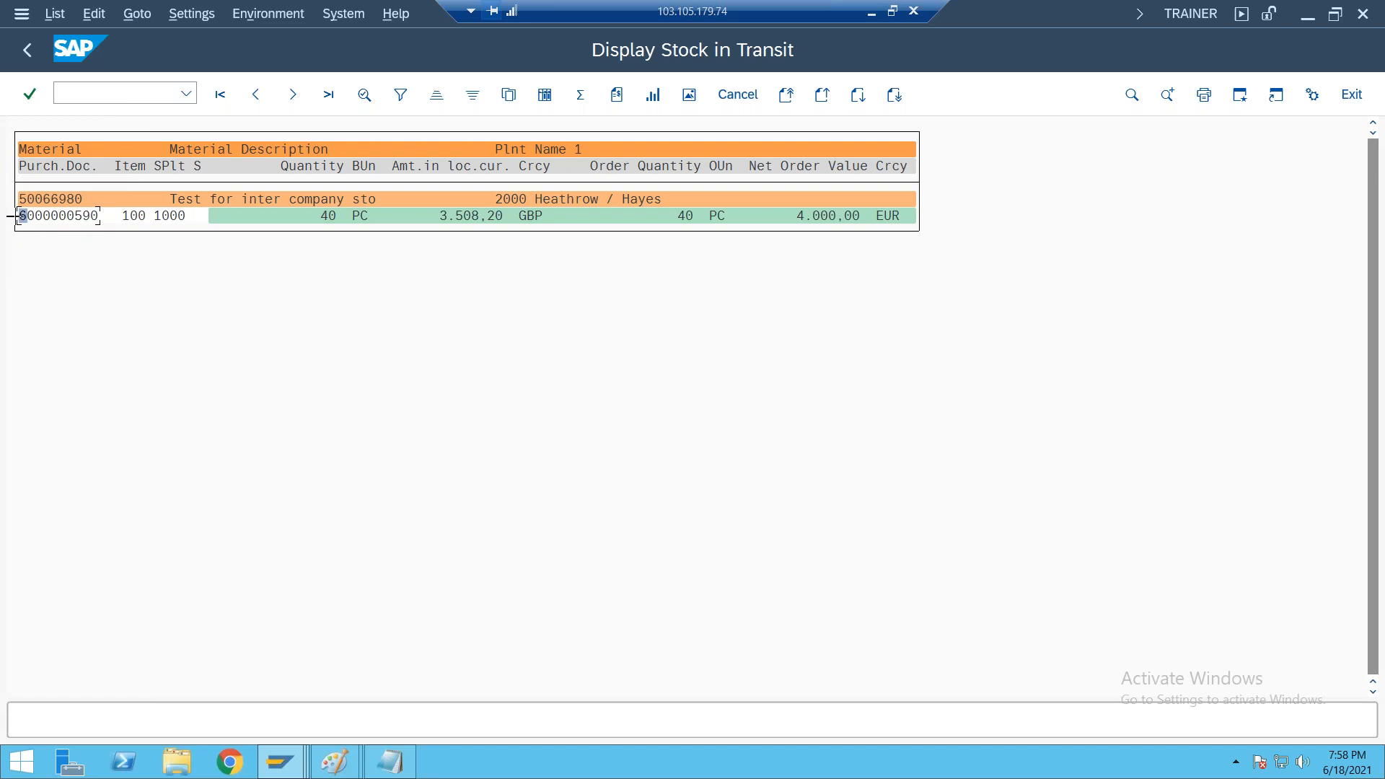
left_click_drag(16, 215, 114, 215)
key("ctrl+c")
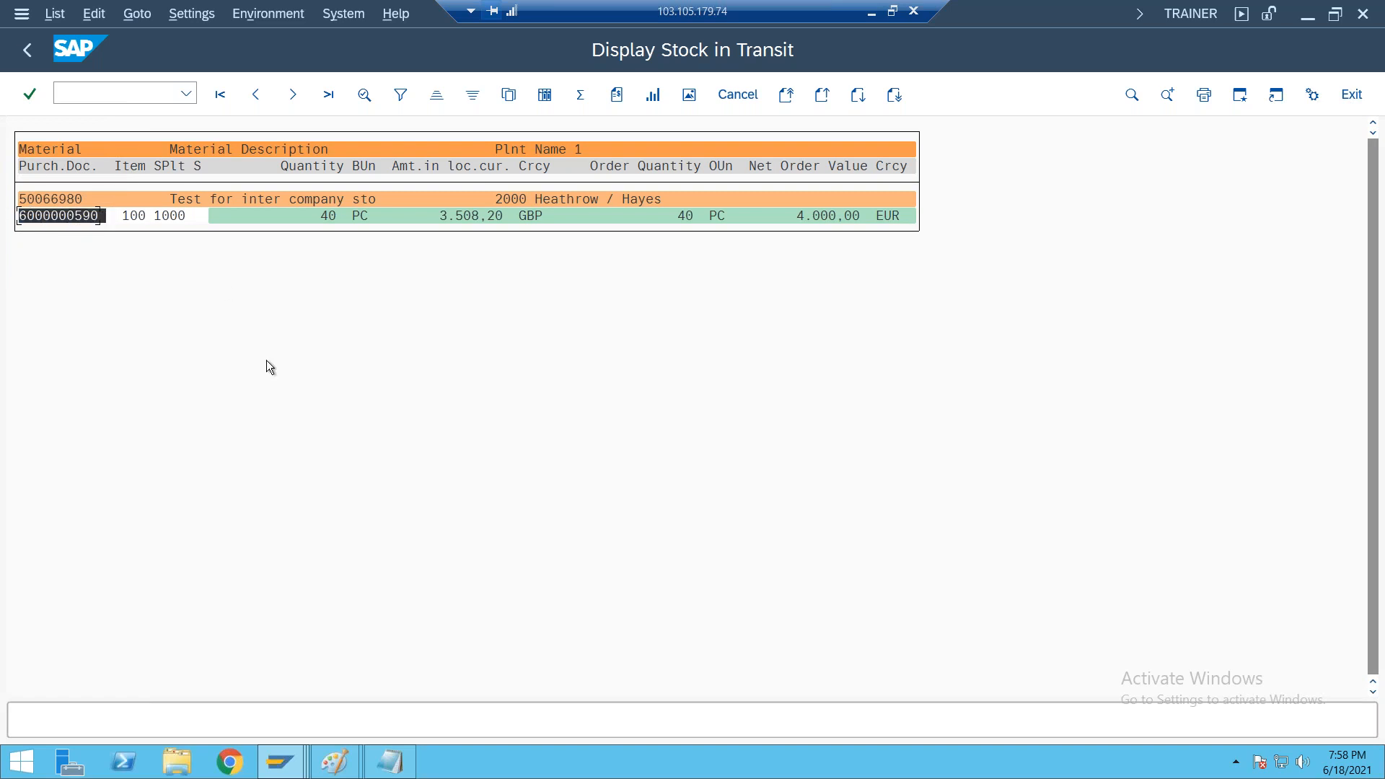
Switch to the Notepad process notes, read the goods receipt line for MIGO, and return to the SAP session
left_click(872, 13)
left_click_drag(590, 513, 980, 516)
left_click(987, 547)
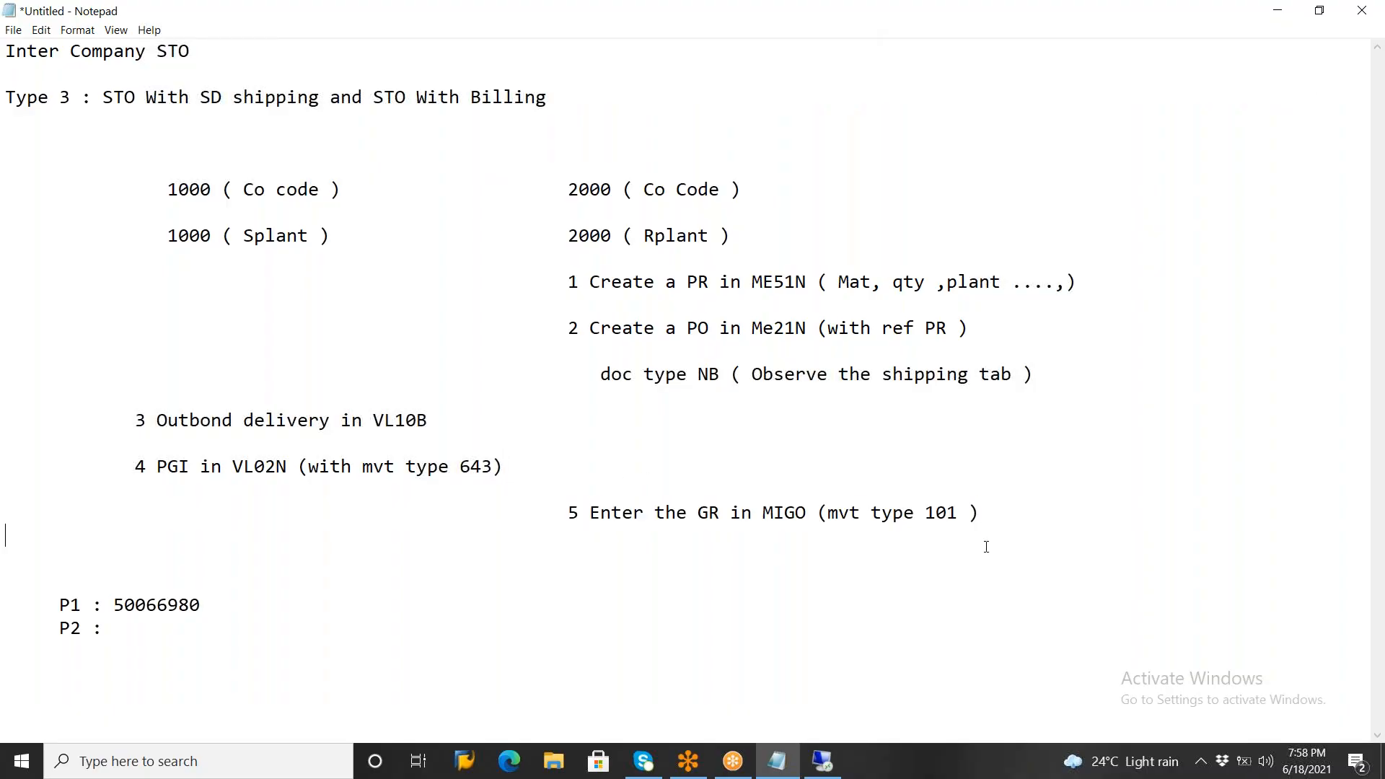
left_click(823, 762)
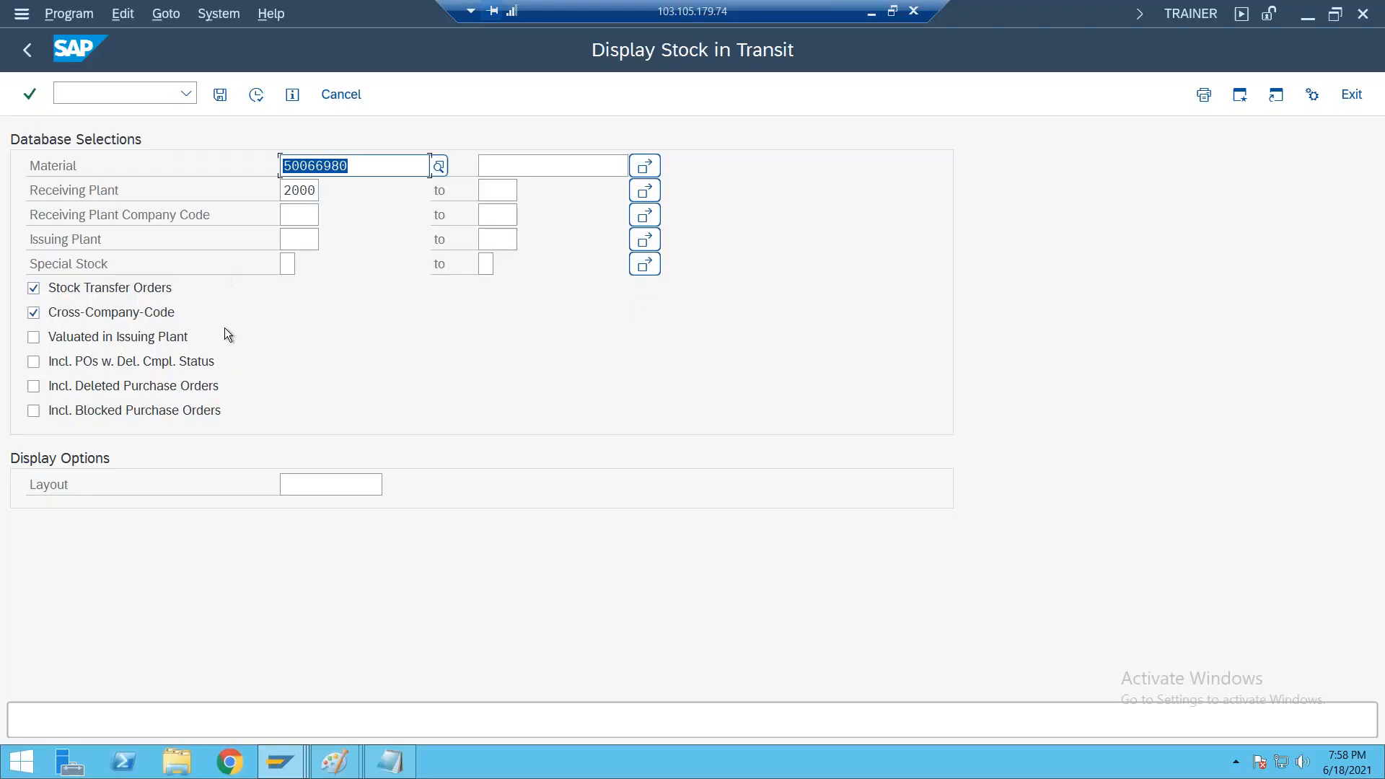
Start MIGO from SAP Easy Access and load the copied purchase order number as a goods receipt with reference R01 Purchase Order
left_click(30, 54)
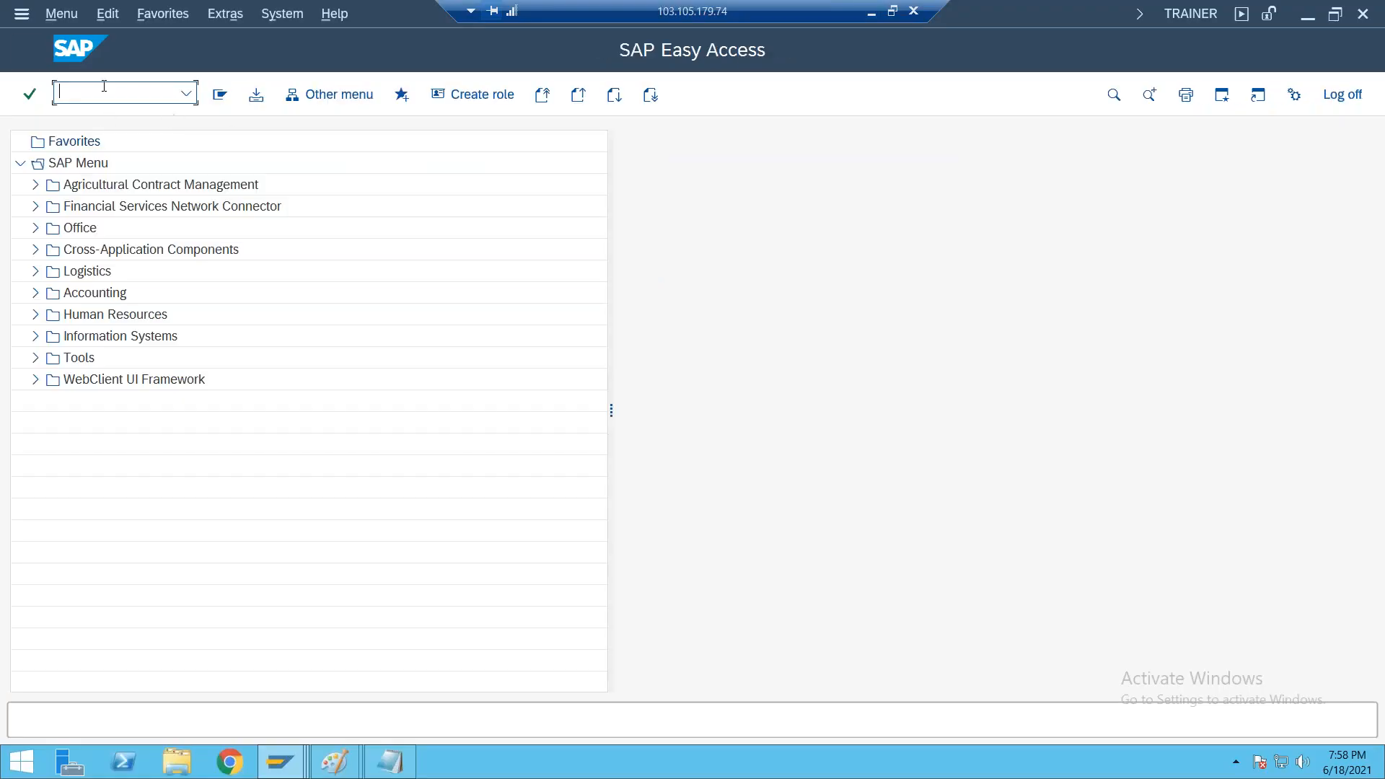
type("MIGO")
key("Return")
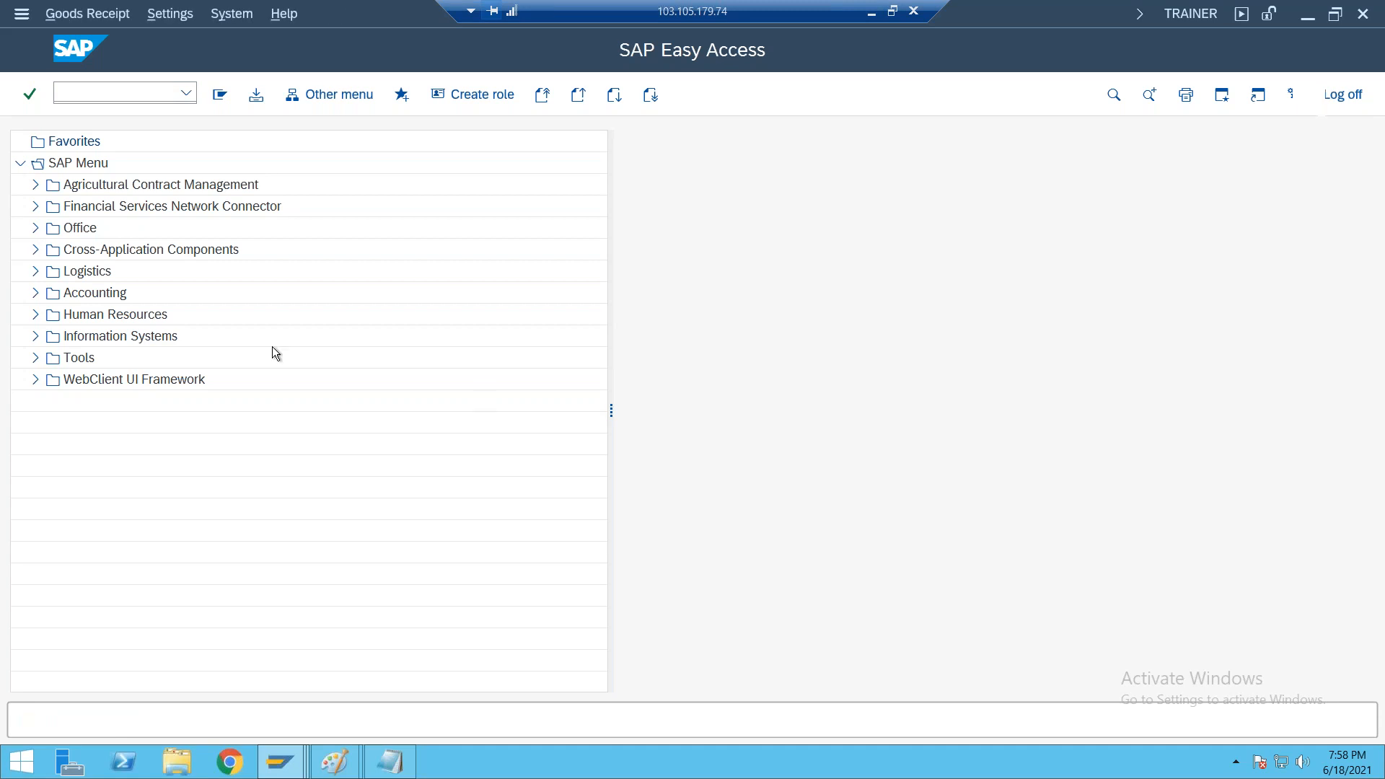
left_click(308, 140)
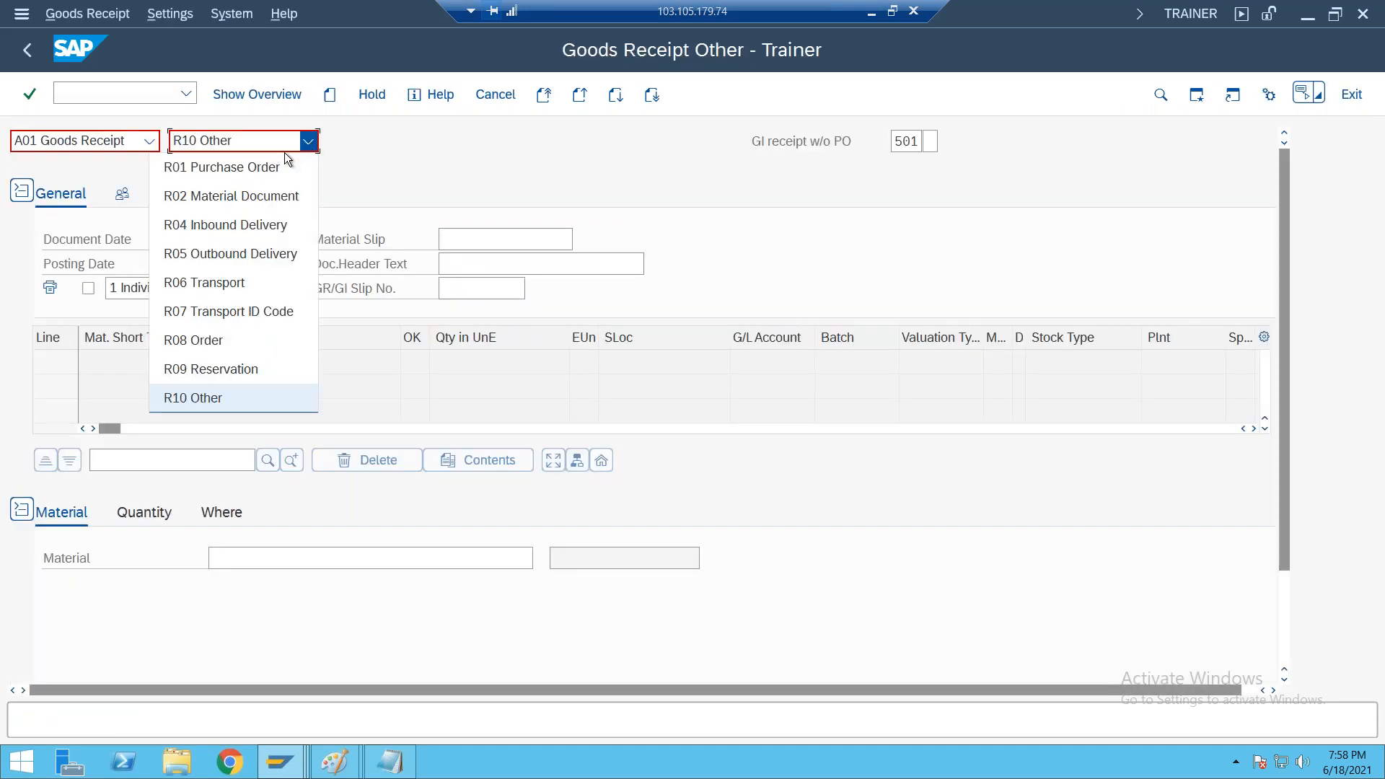
left_click(240, 170)
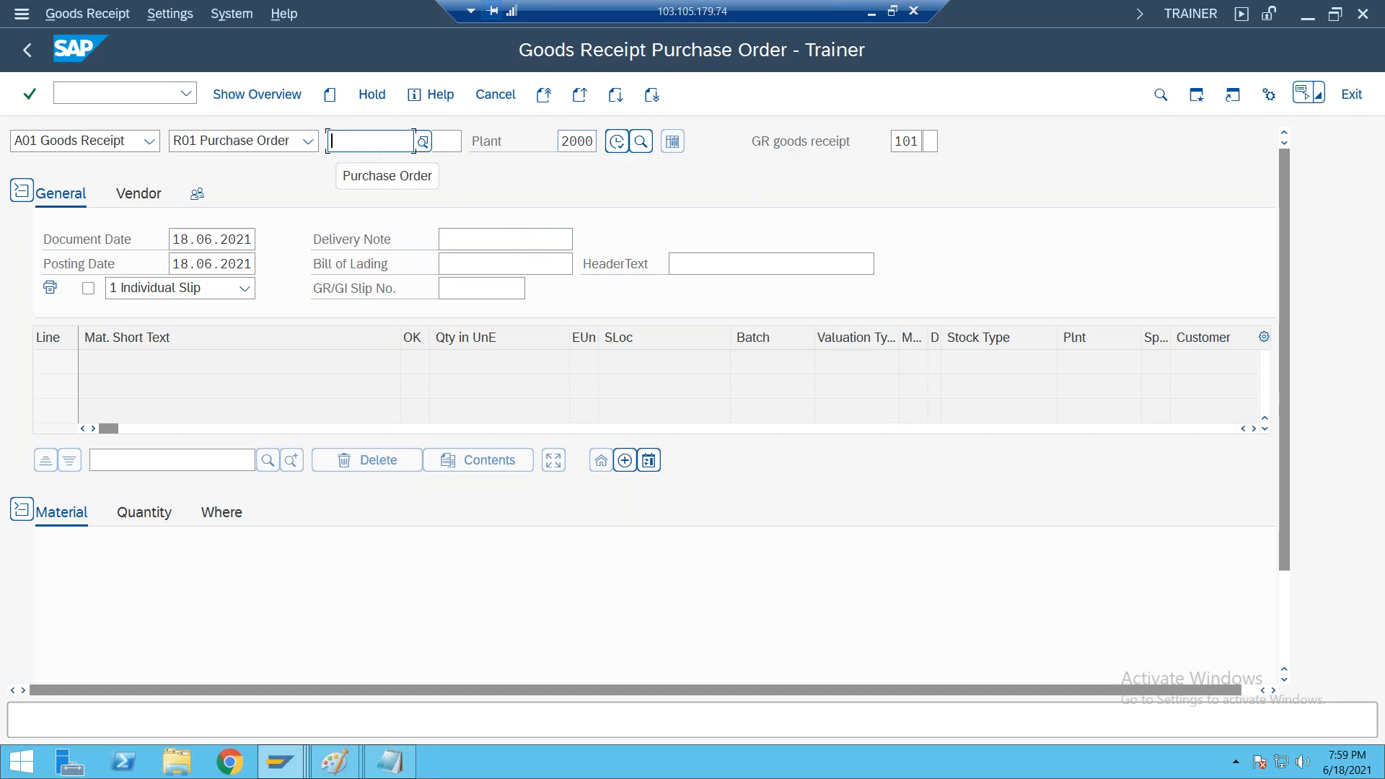
key("ctrl+v")
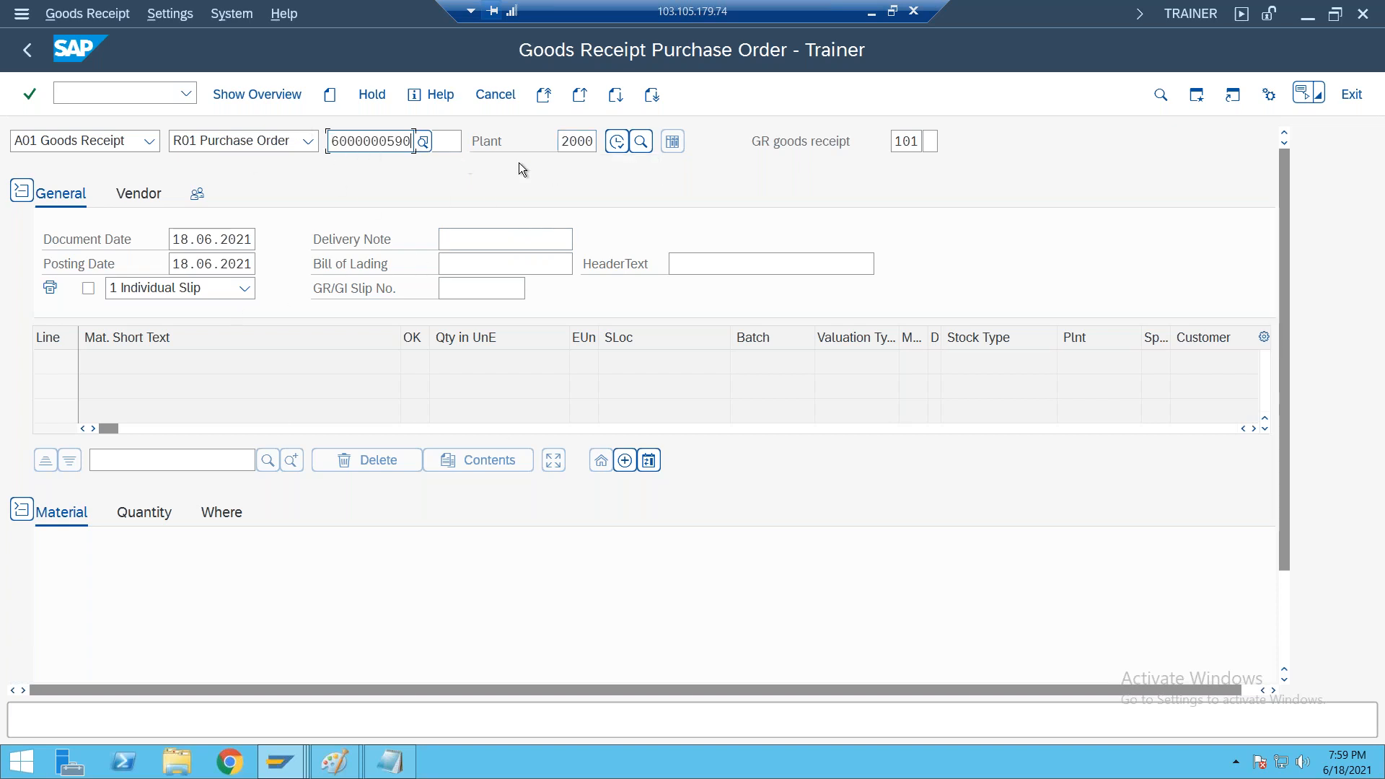
left_click(616, 142)
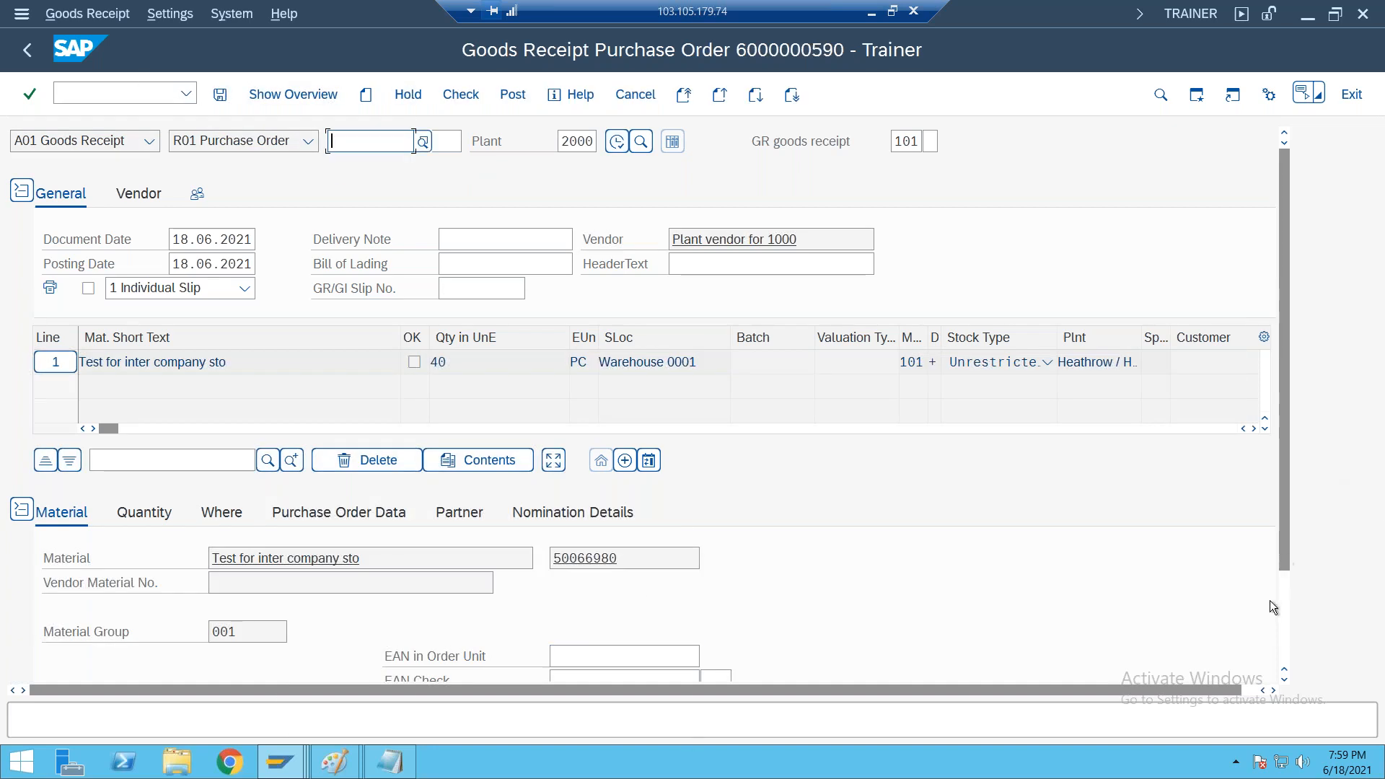
Mark the goods receipt line as Item OK and review its material, quantity, movement type, purchase order and vendor details
left_click(1284, 624)
left_click(97, 655)
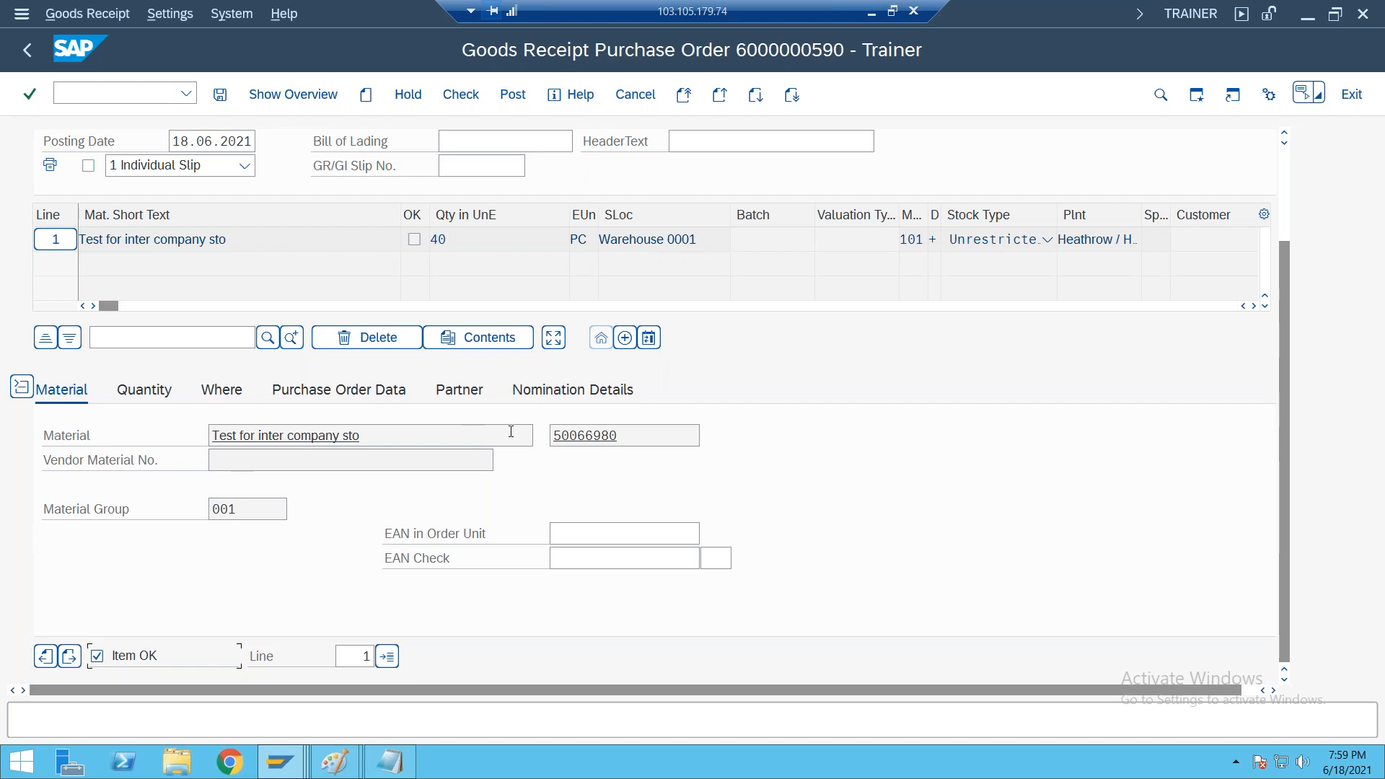
left_click(641, 439)
left_click(142, 393)
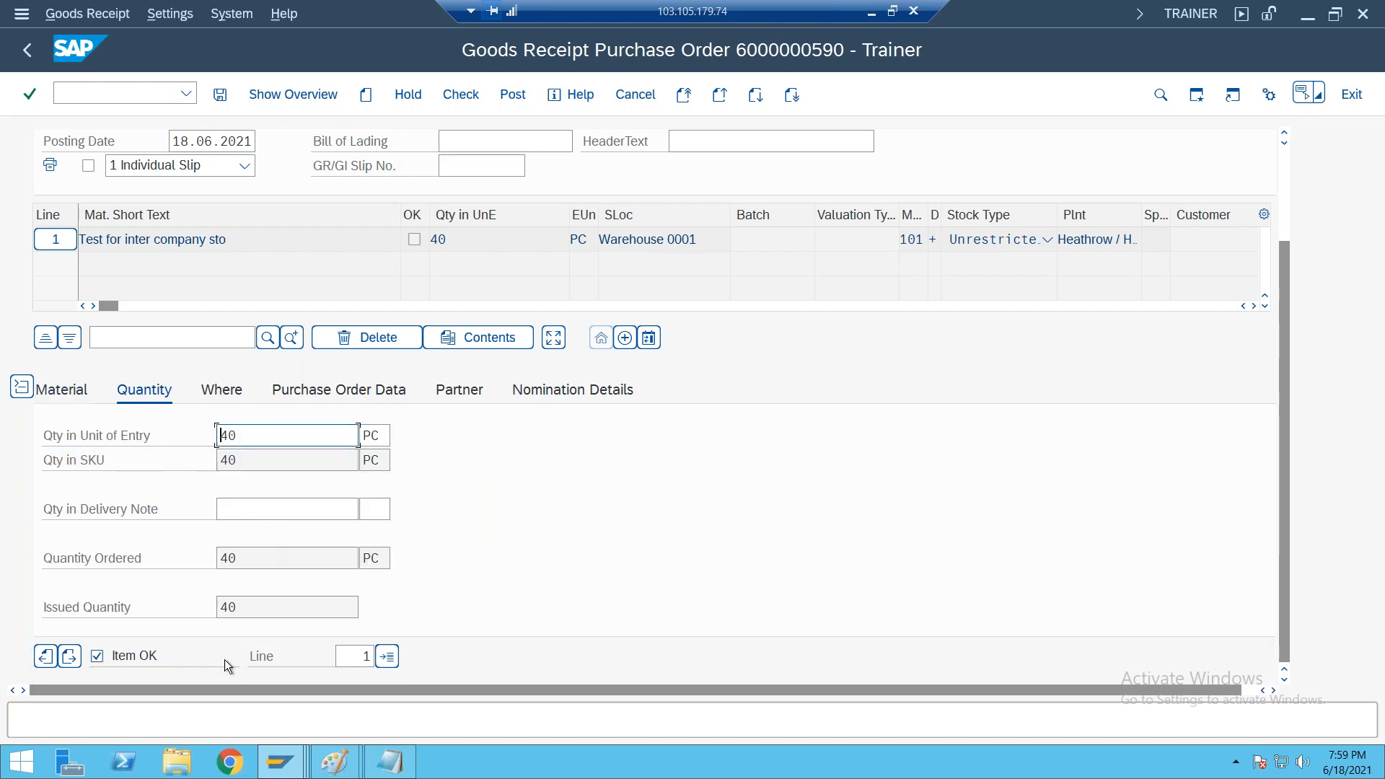
left_click(220, 392)
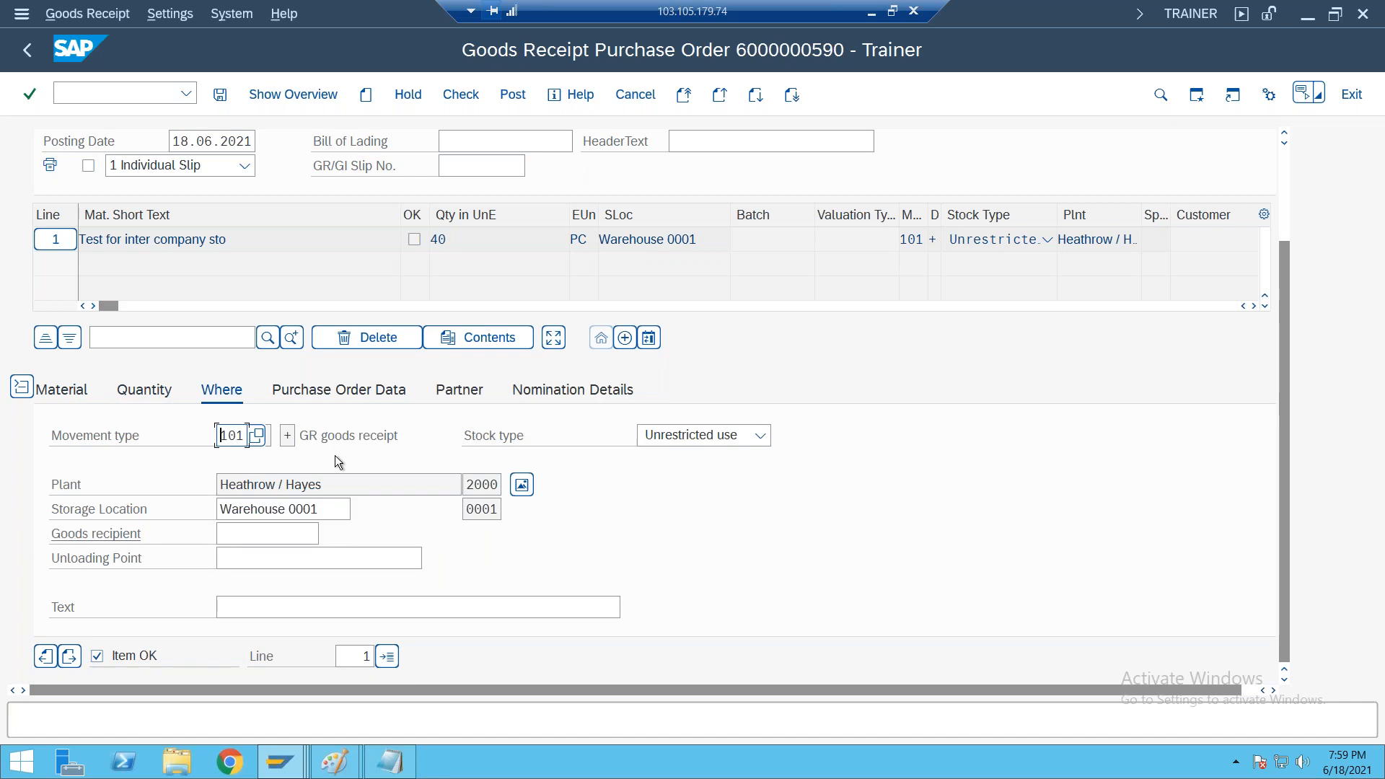
left_click(365, 435)
left_click(375, 392)
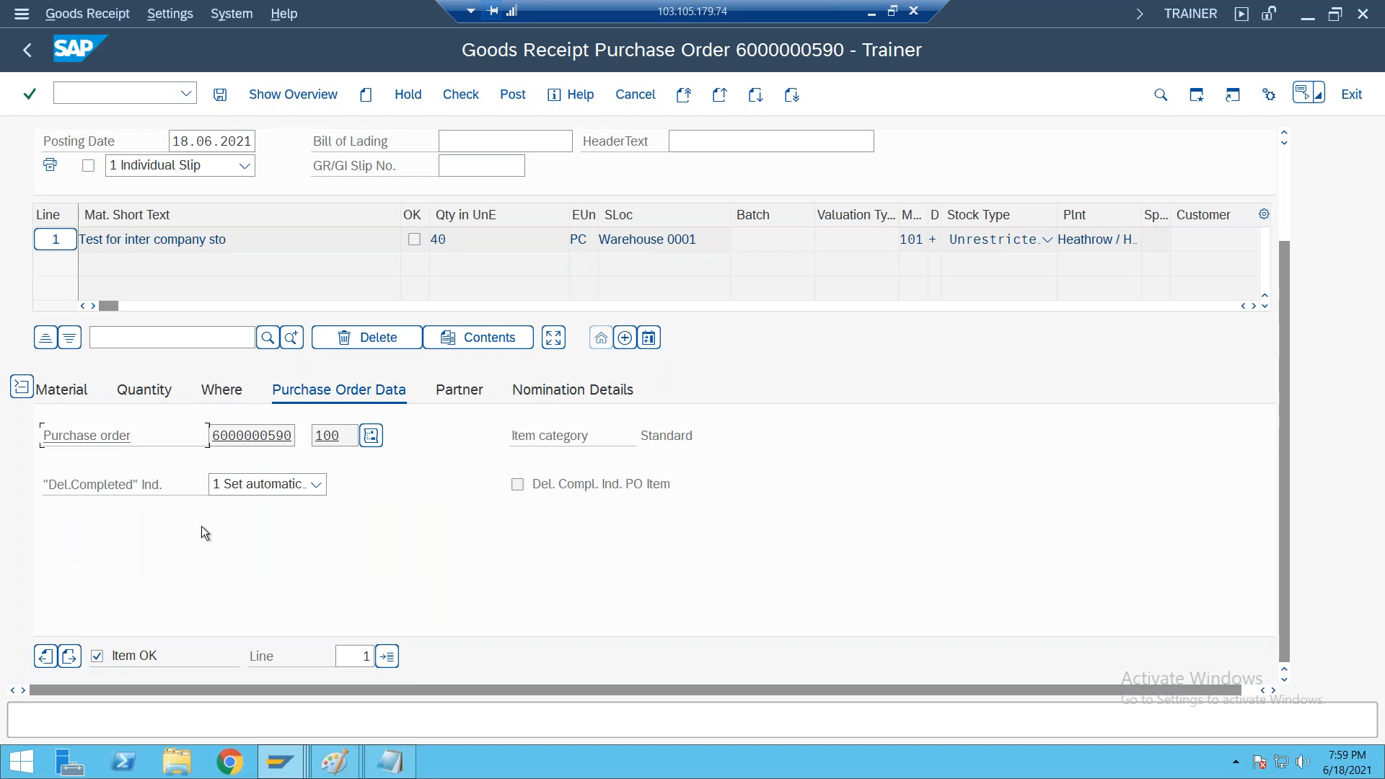
left_click(459, 390)
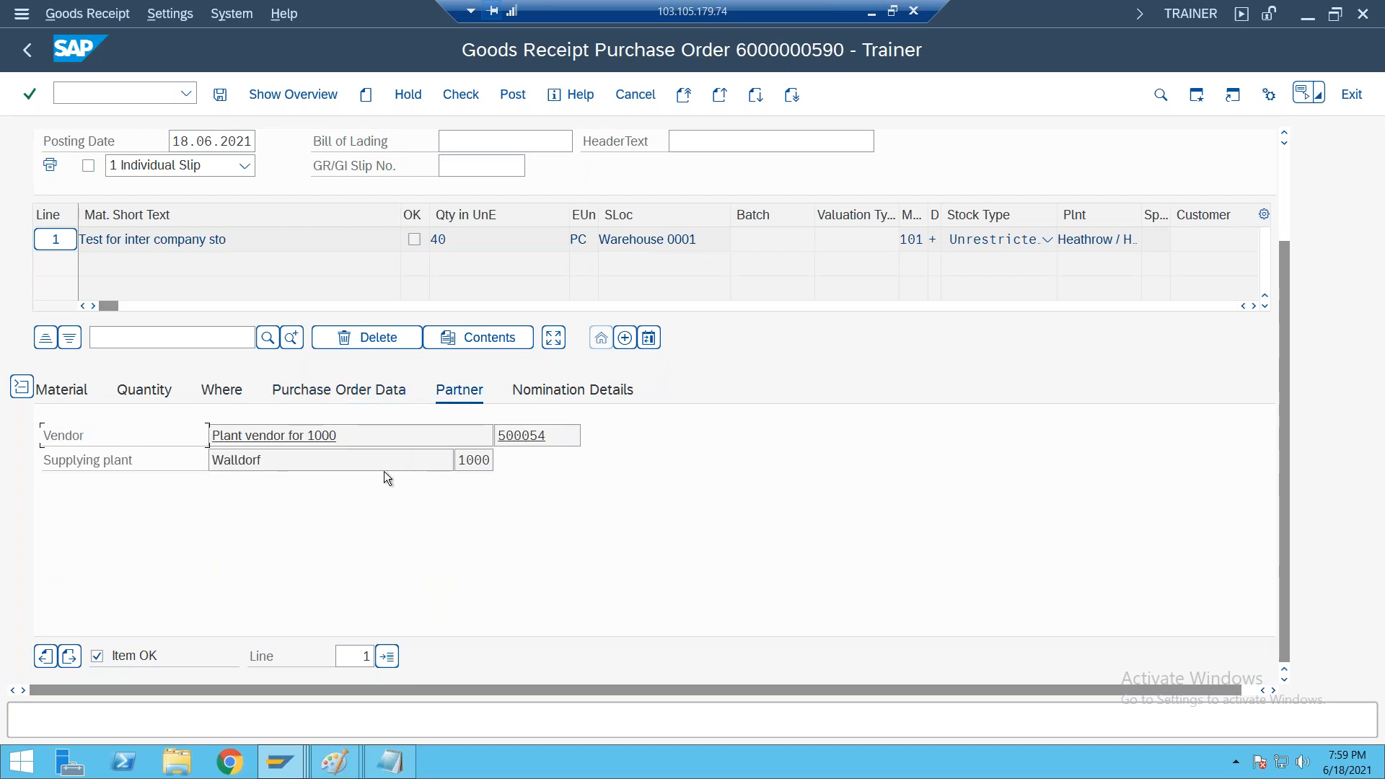
left_click(561, 436)
Check the goods receipt for errors and post it
left_click(452, 99)
left_click(61, 414)
left_click(511, 100)
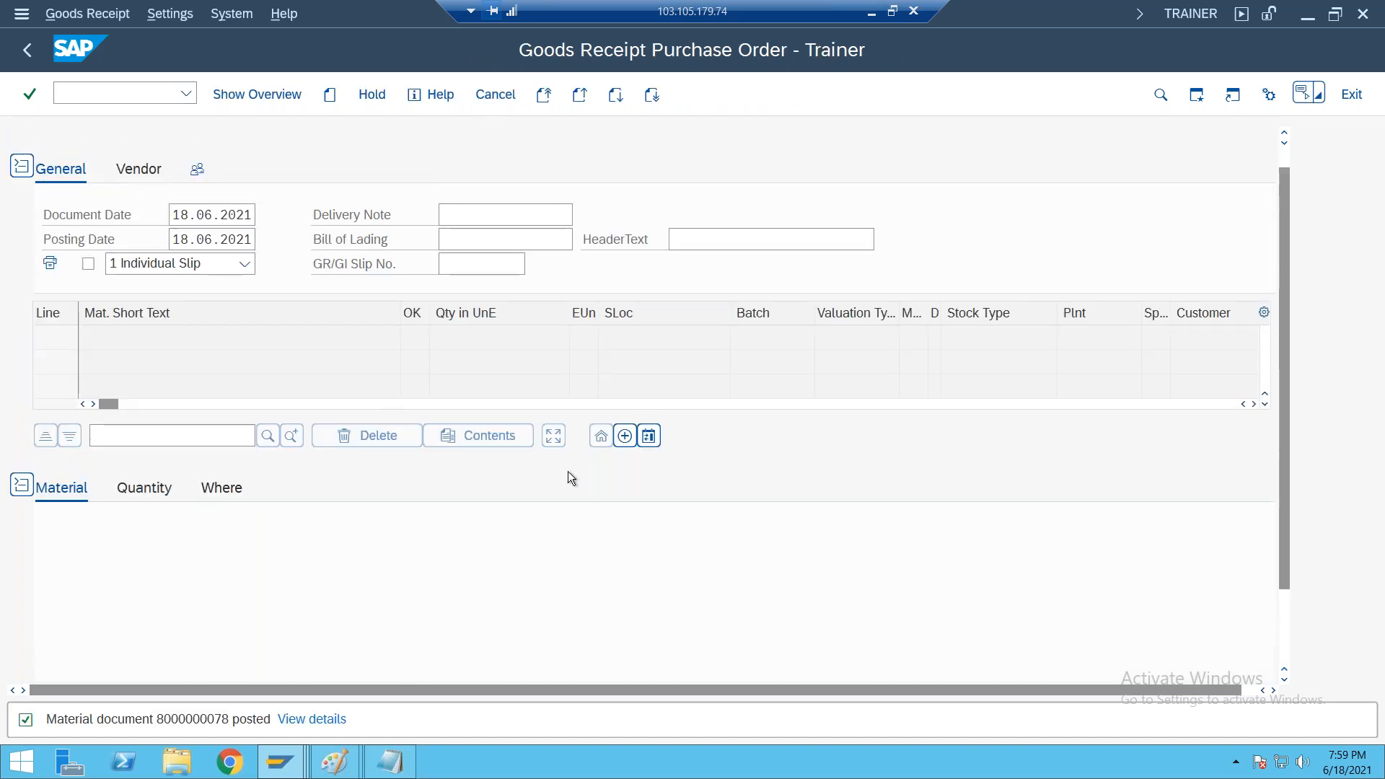
Switch to the stock overview of material 50066980, refresh it, and compare unrestricted stock at plants 1000 Walldorf and 2000 Heathrow / Hayes
left_click(281, 768)
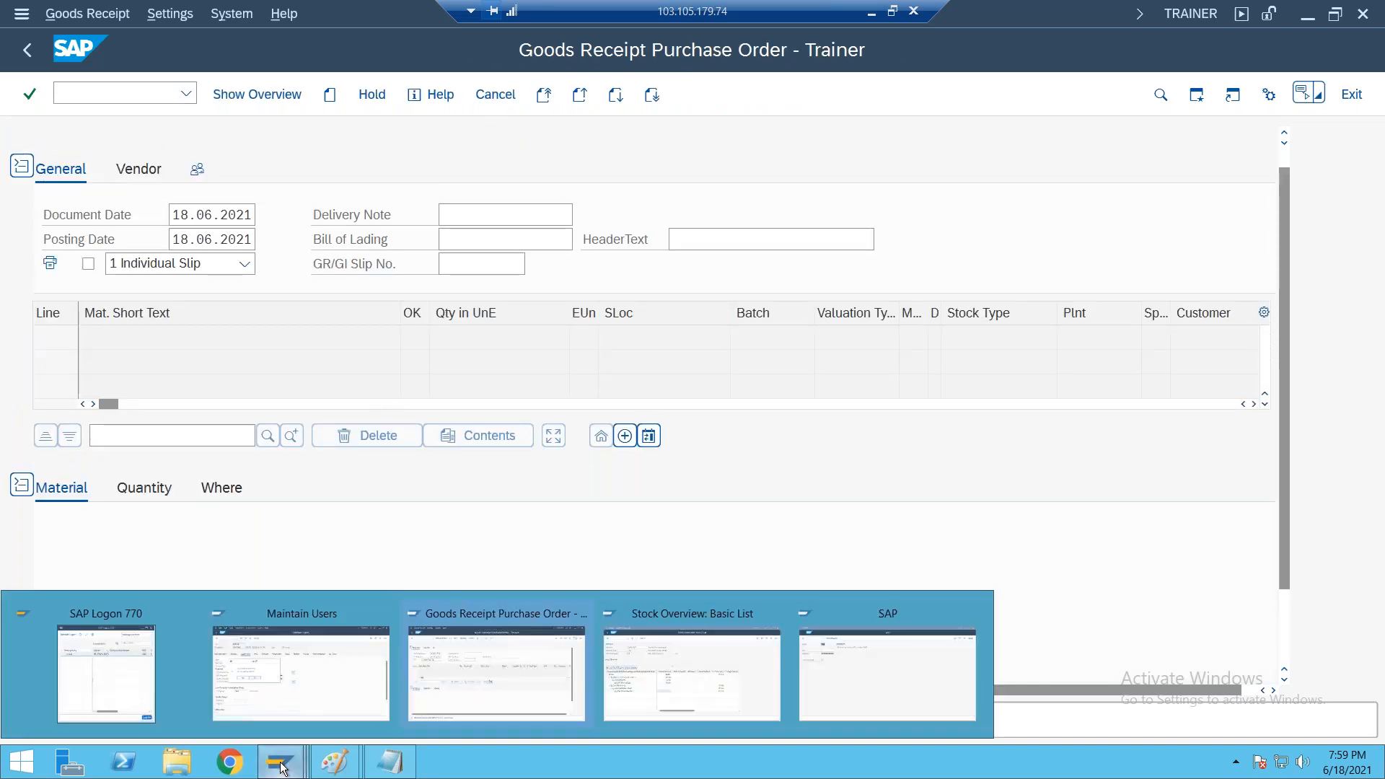
left_click(746, 645)
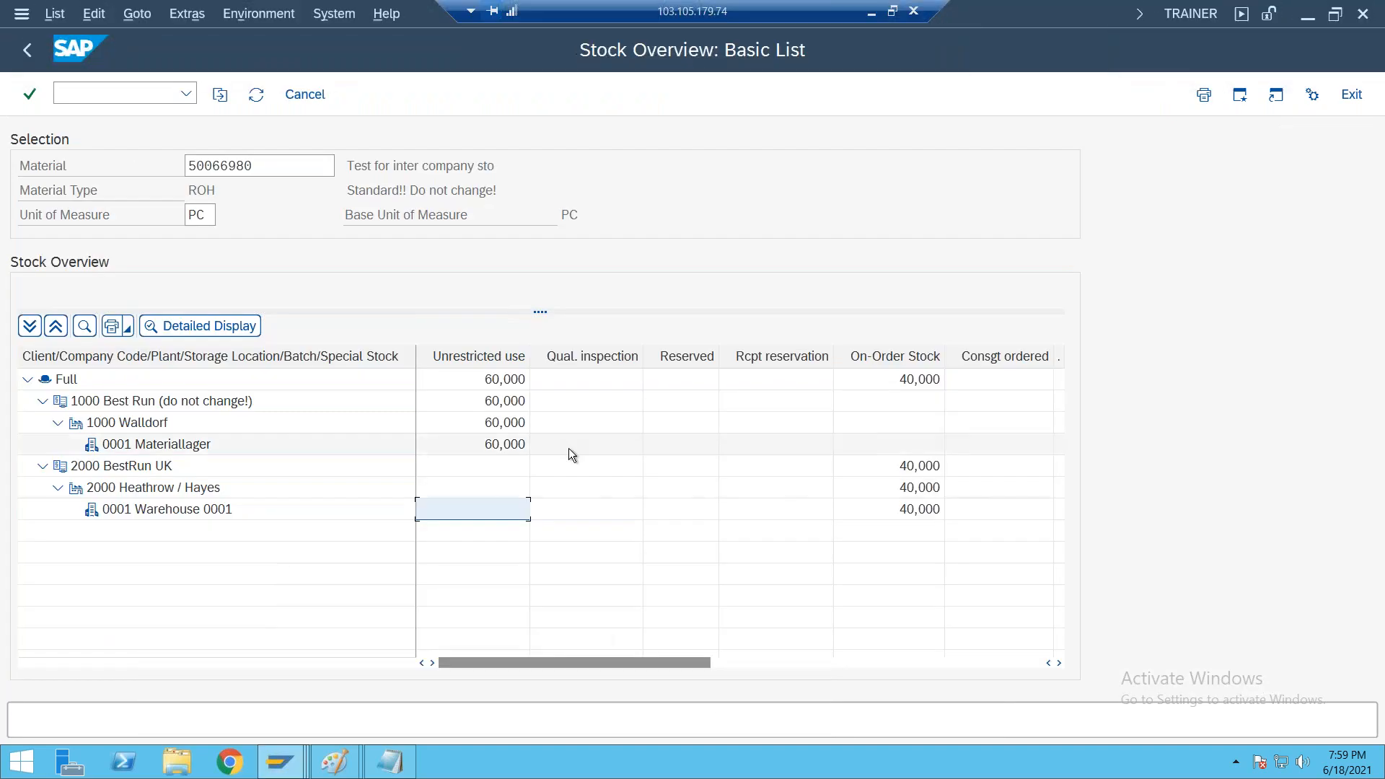
left_click(257, 96)
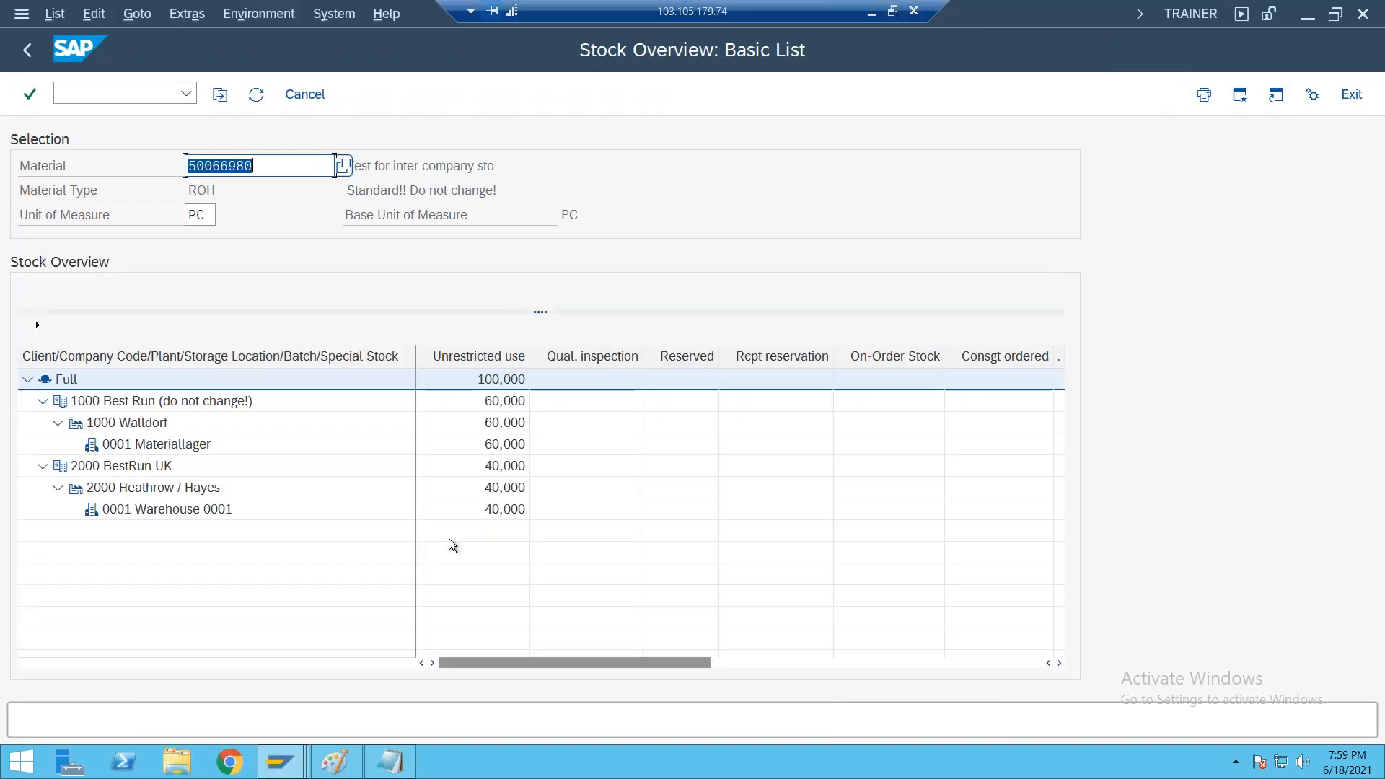
left_click(491, 510)
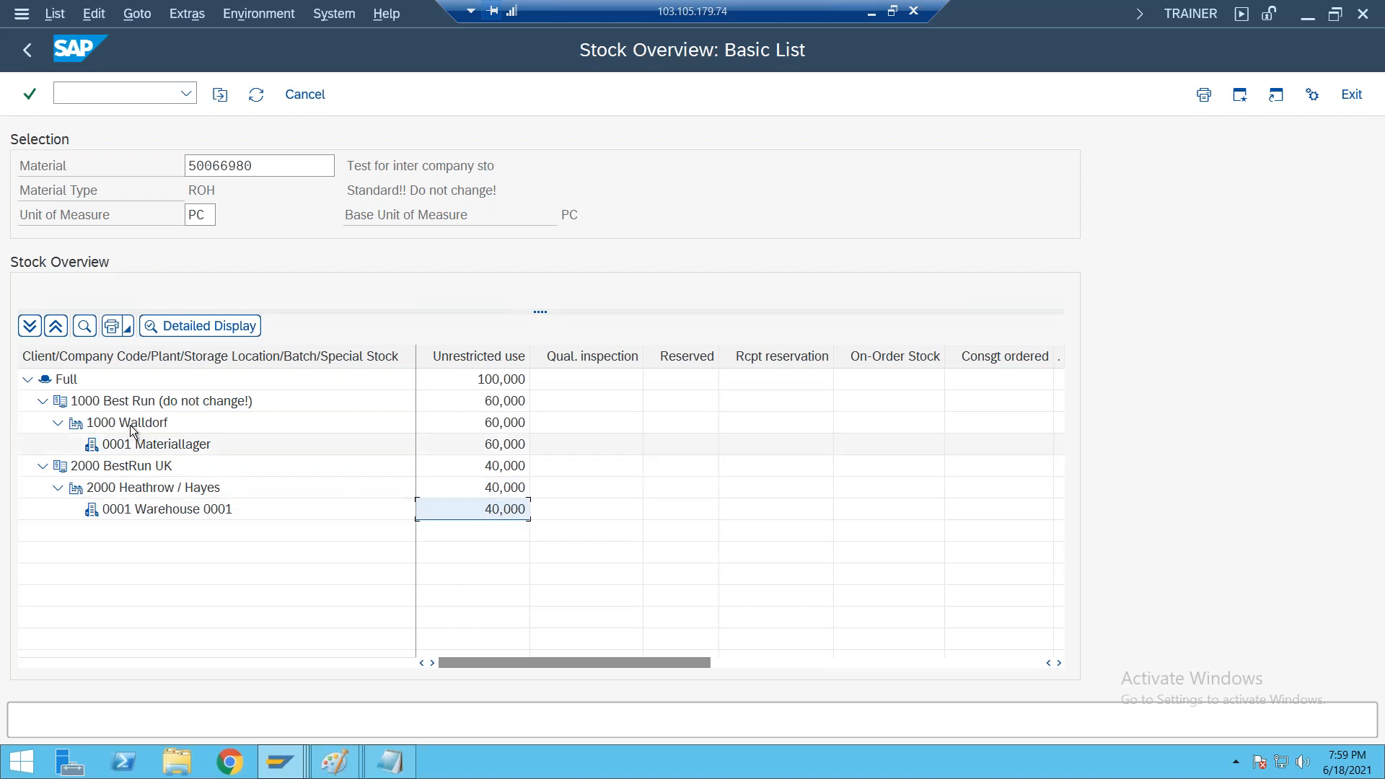
left_click(515, 426)
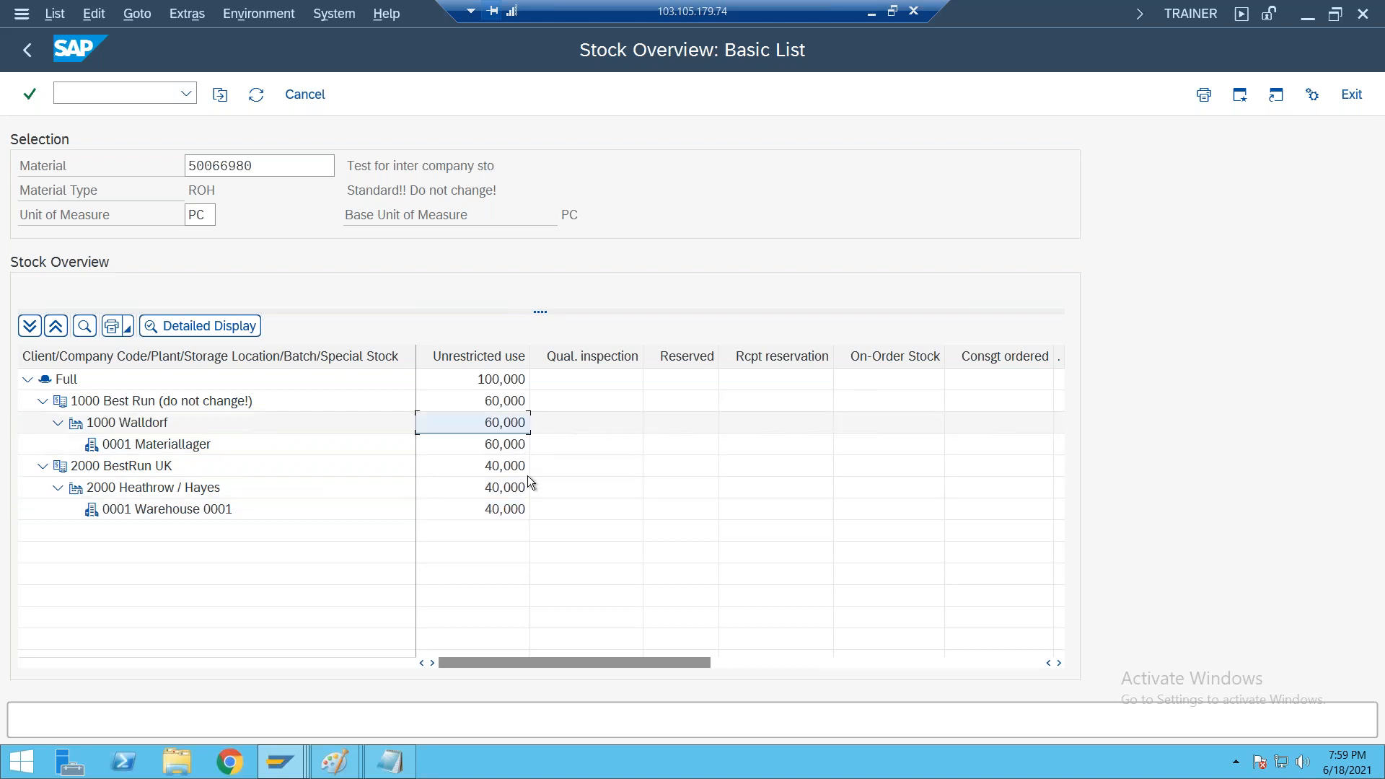
left_click(497, 447)
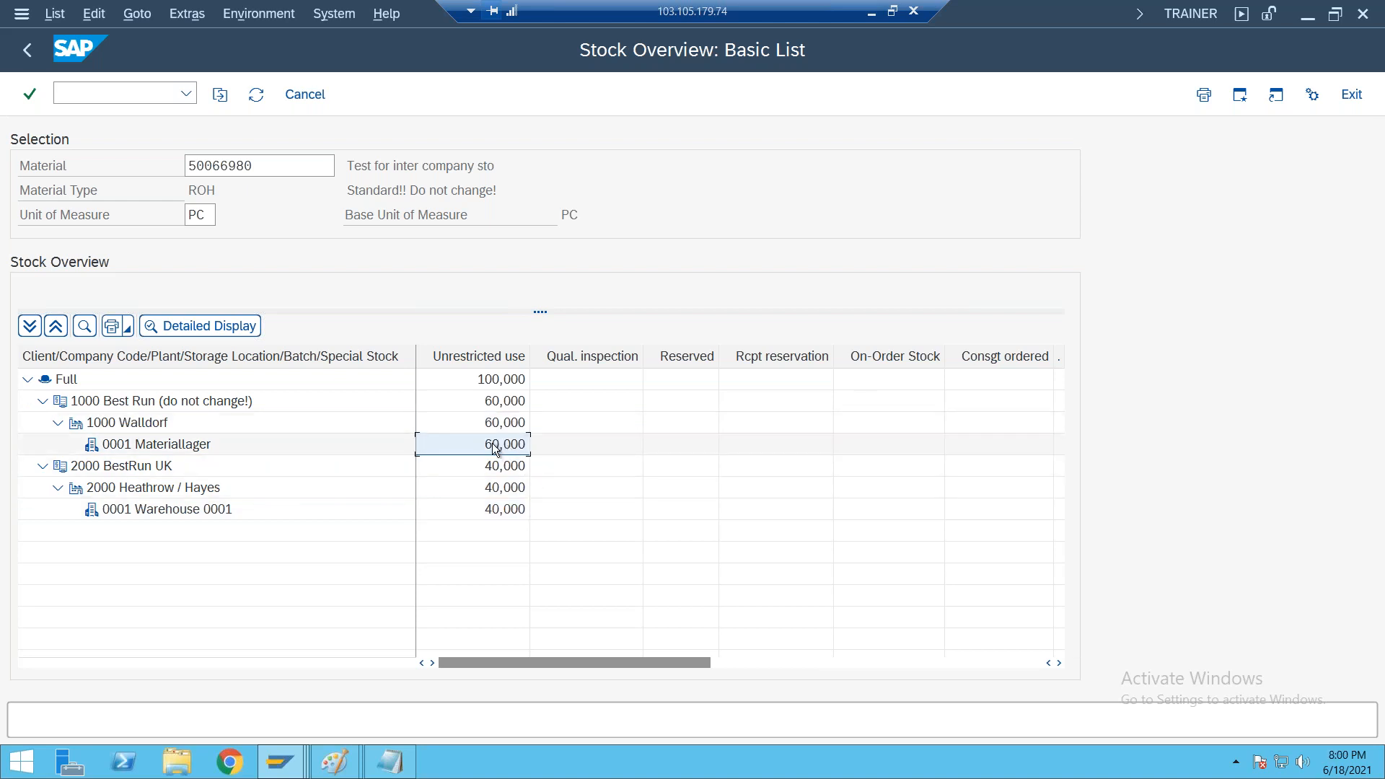
left_click(144, 485)
left_click(520, 515)
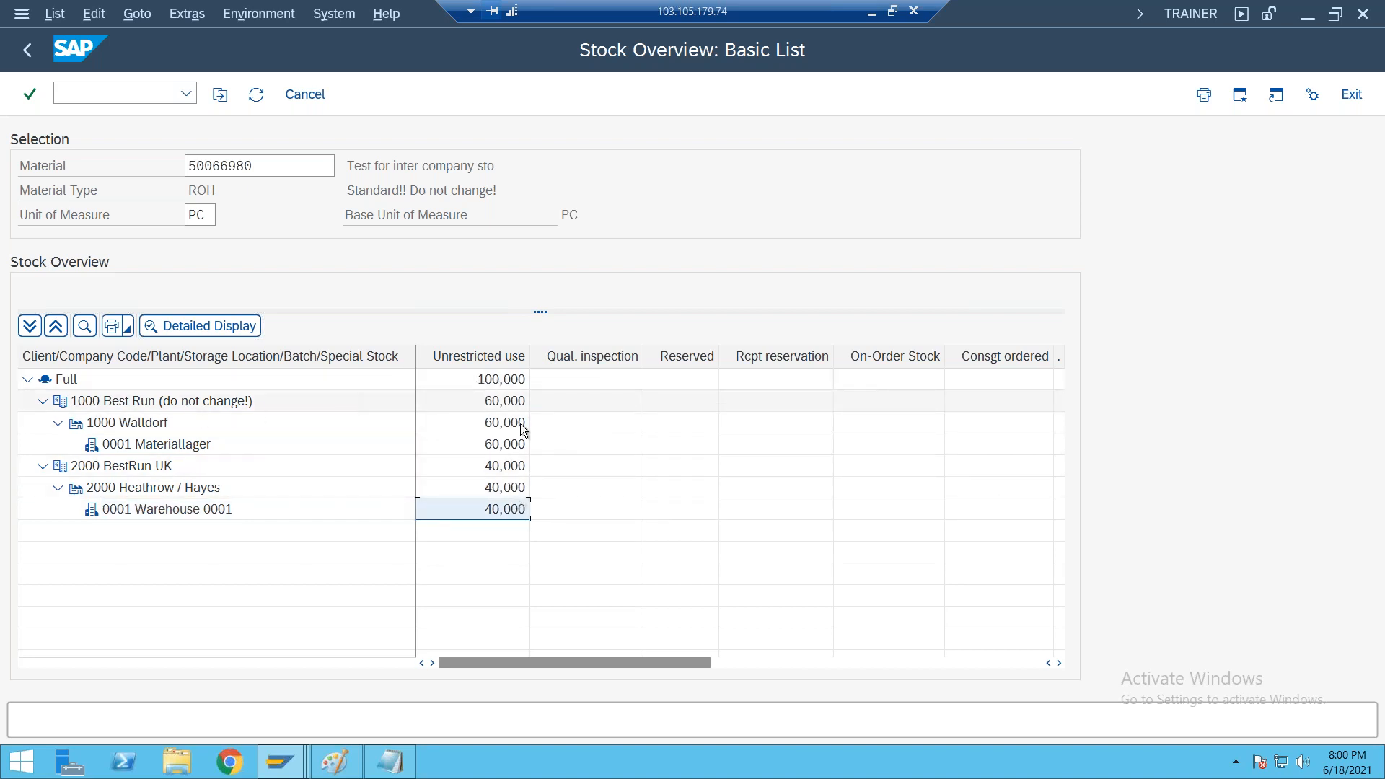
left_click(533, 467)
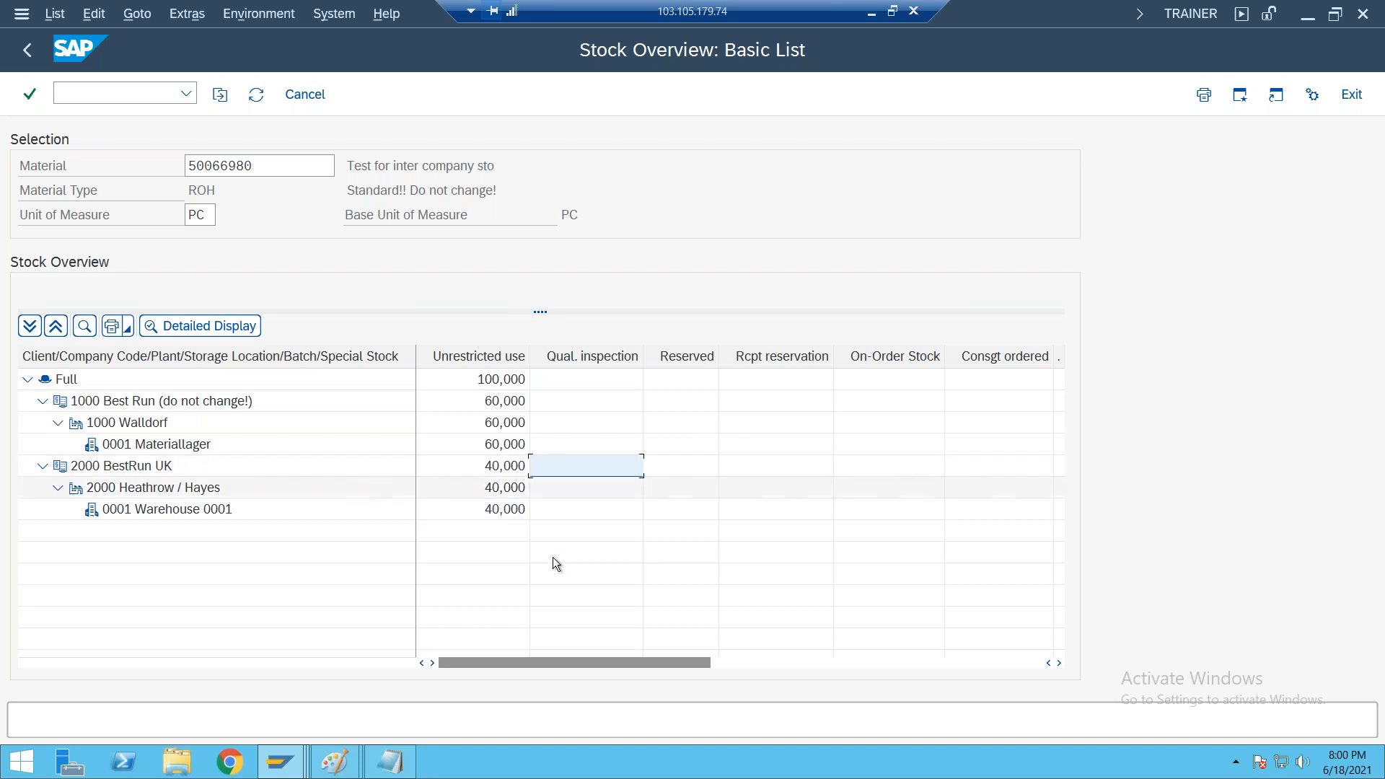
left_click(497, 380)
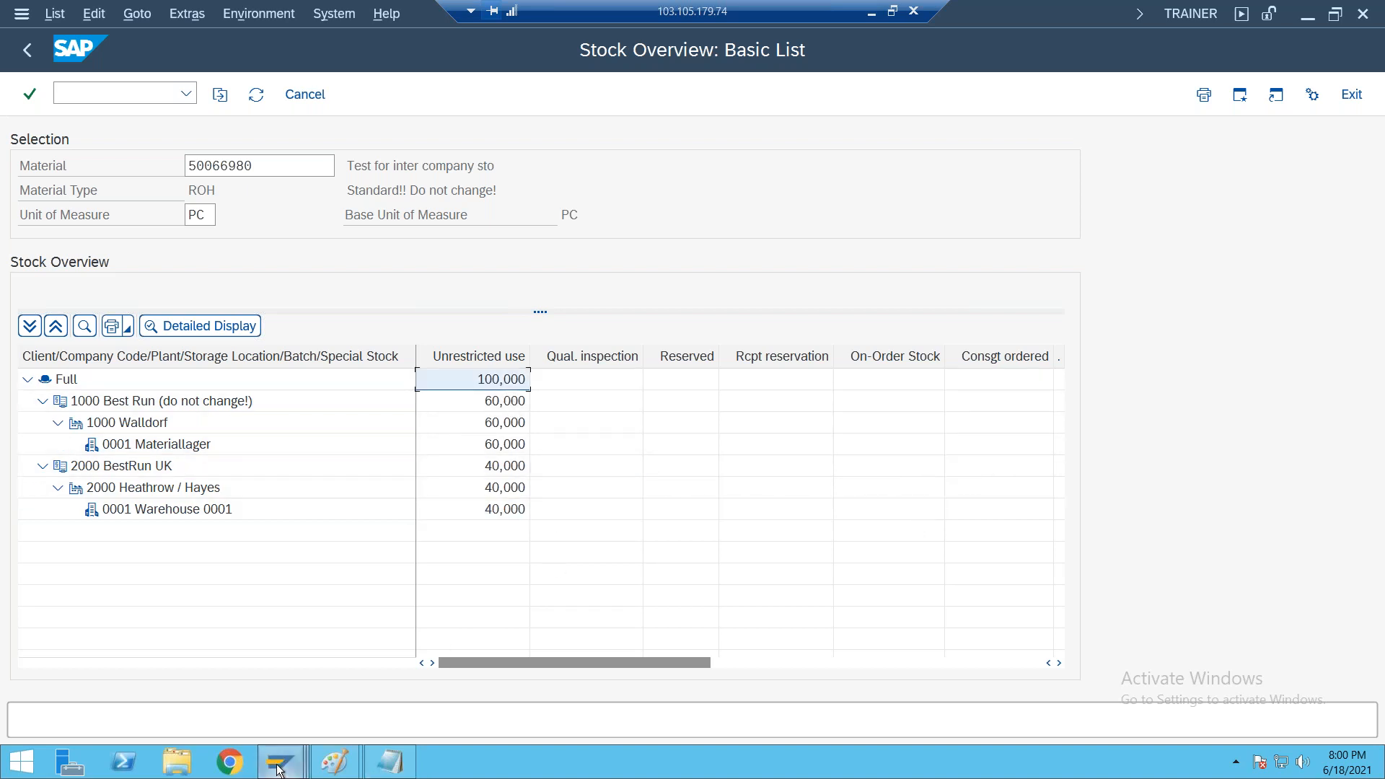
Leave the Stock Overview session and go back to SAP Easy Access
mouse_move(282, 761)
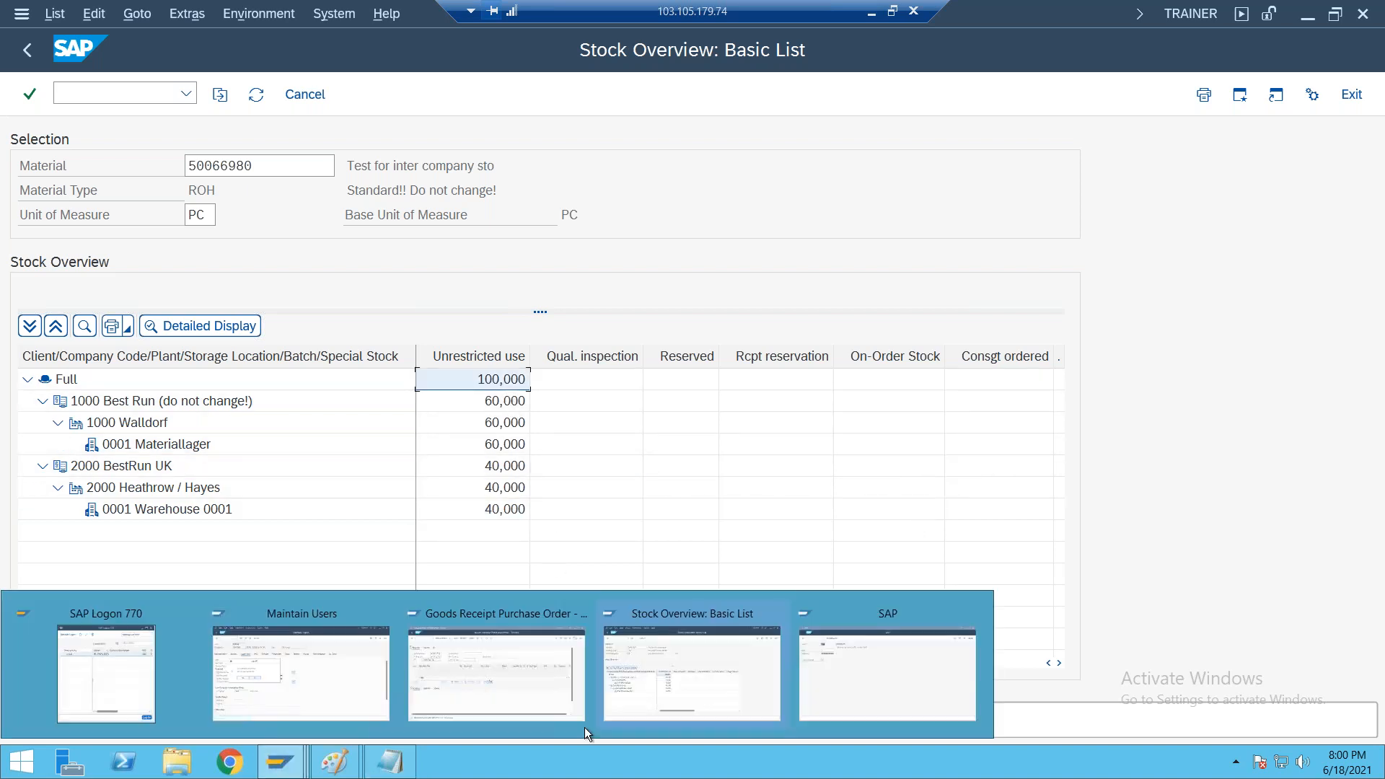
left_click(679, 660)
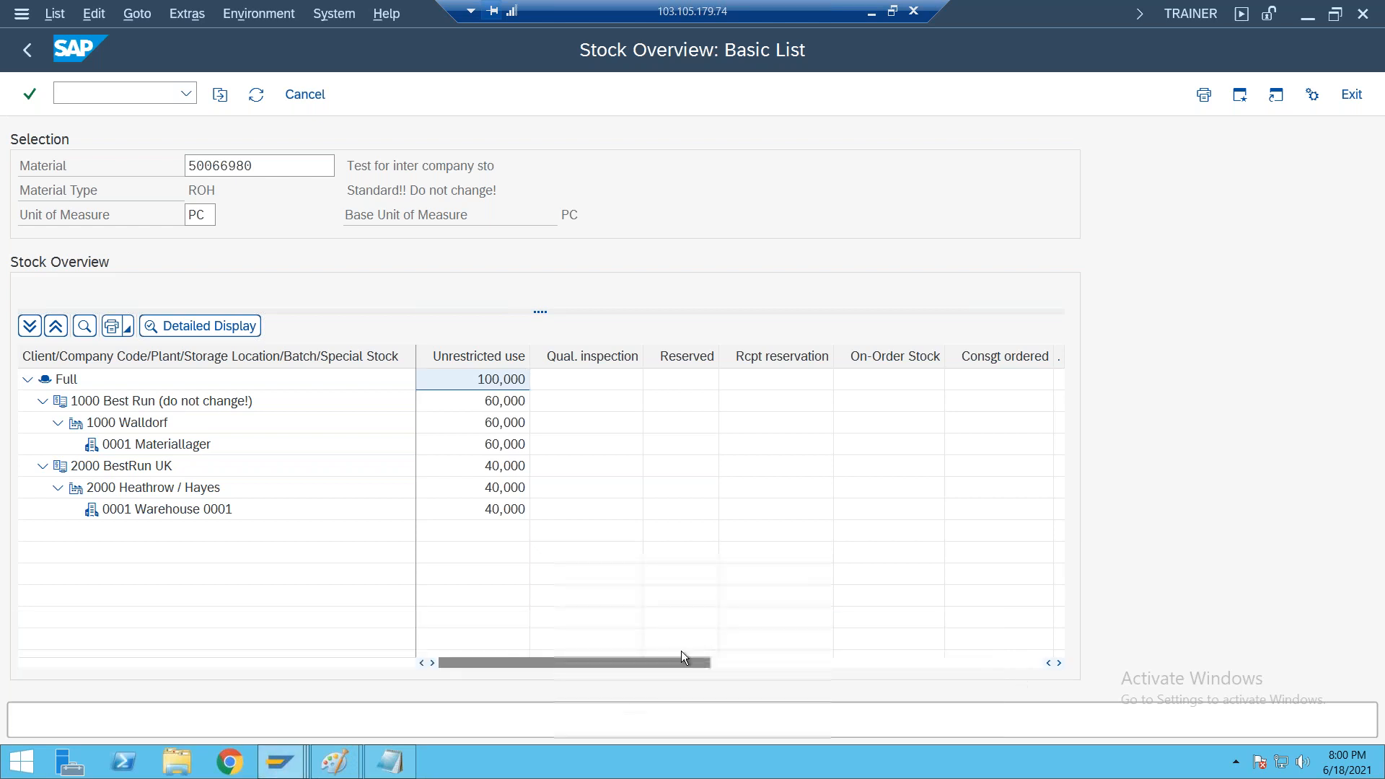
left_click(27, 50)
left_click(24, 50)
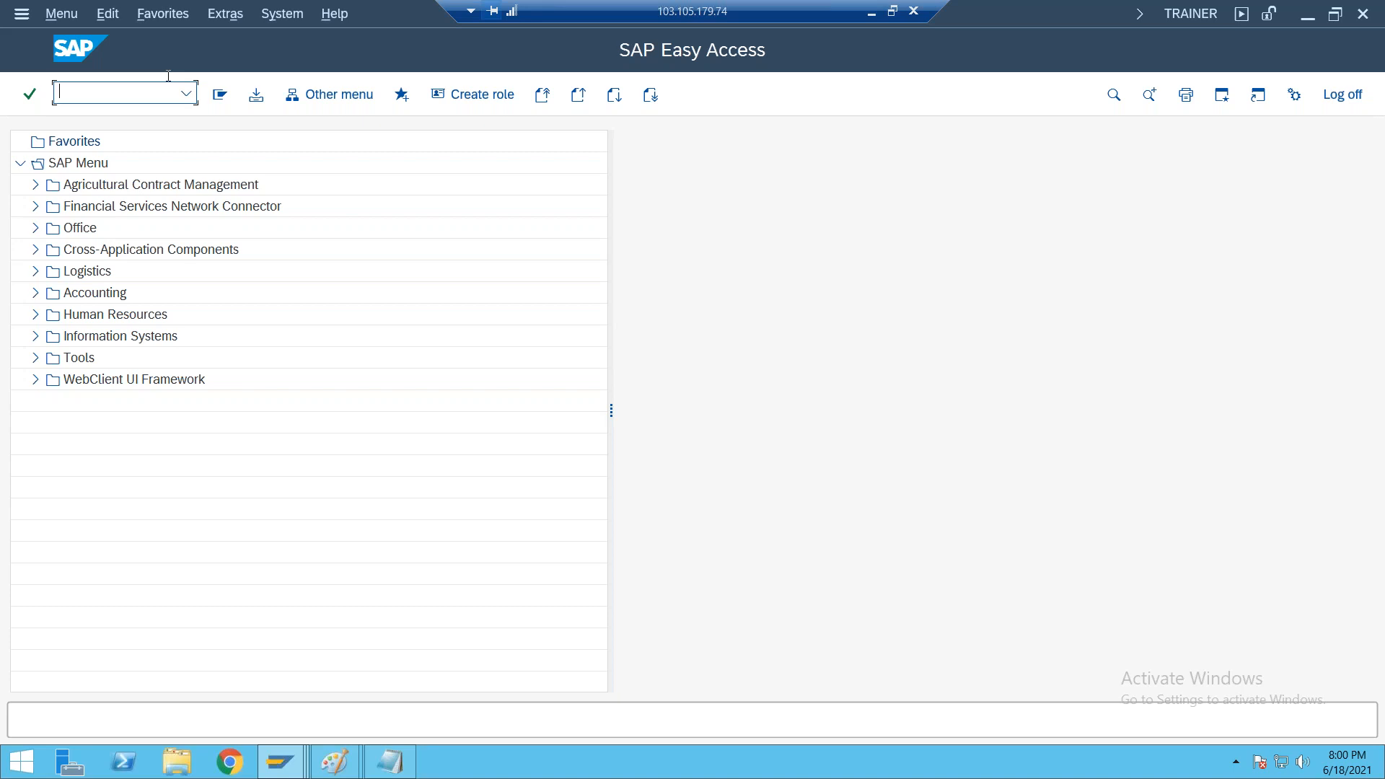
type("VF01")
key("Return")
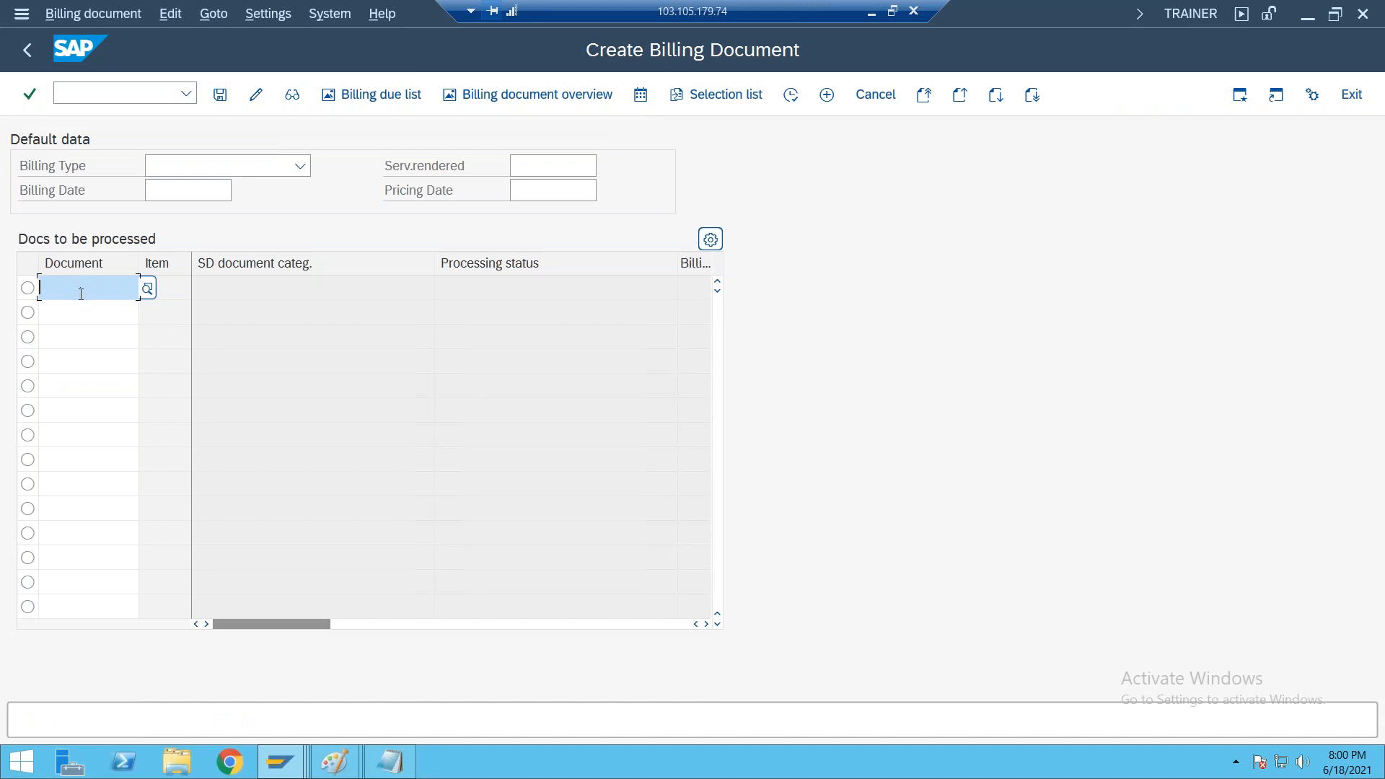
left_click(27, 49)
Start VL02N and open outbound delivery 80019026 for change
type("VL02N")
key("Return")
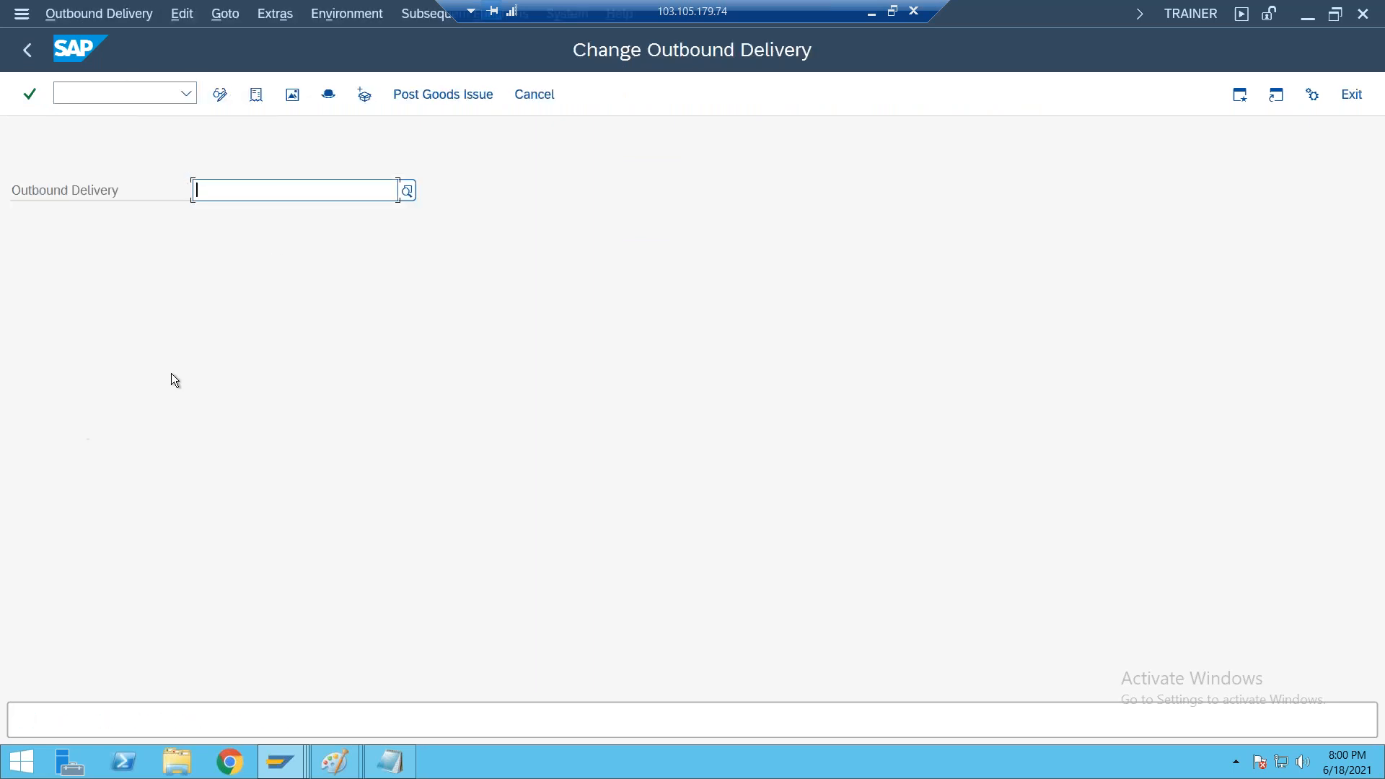
left_click(251, 216)
key("Return")
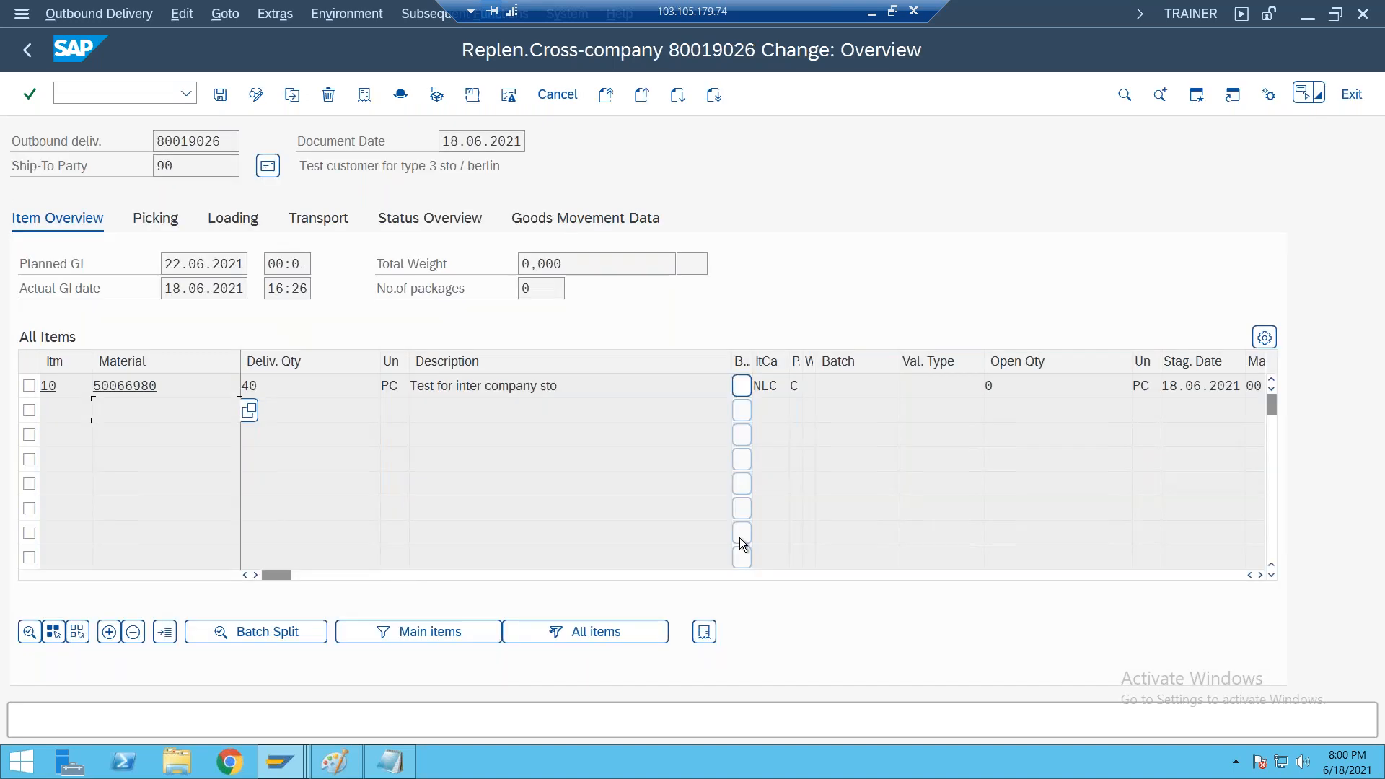
Copy the outbound delivery number from the delivery header and go back to SAP Easy Access
left_click(543, 384)
left_click_drag(223, 141, 144, 152)
key("ctrl+c")
left_click(30, 51)
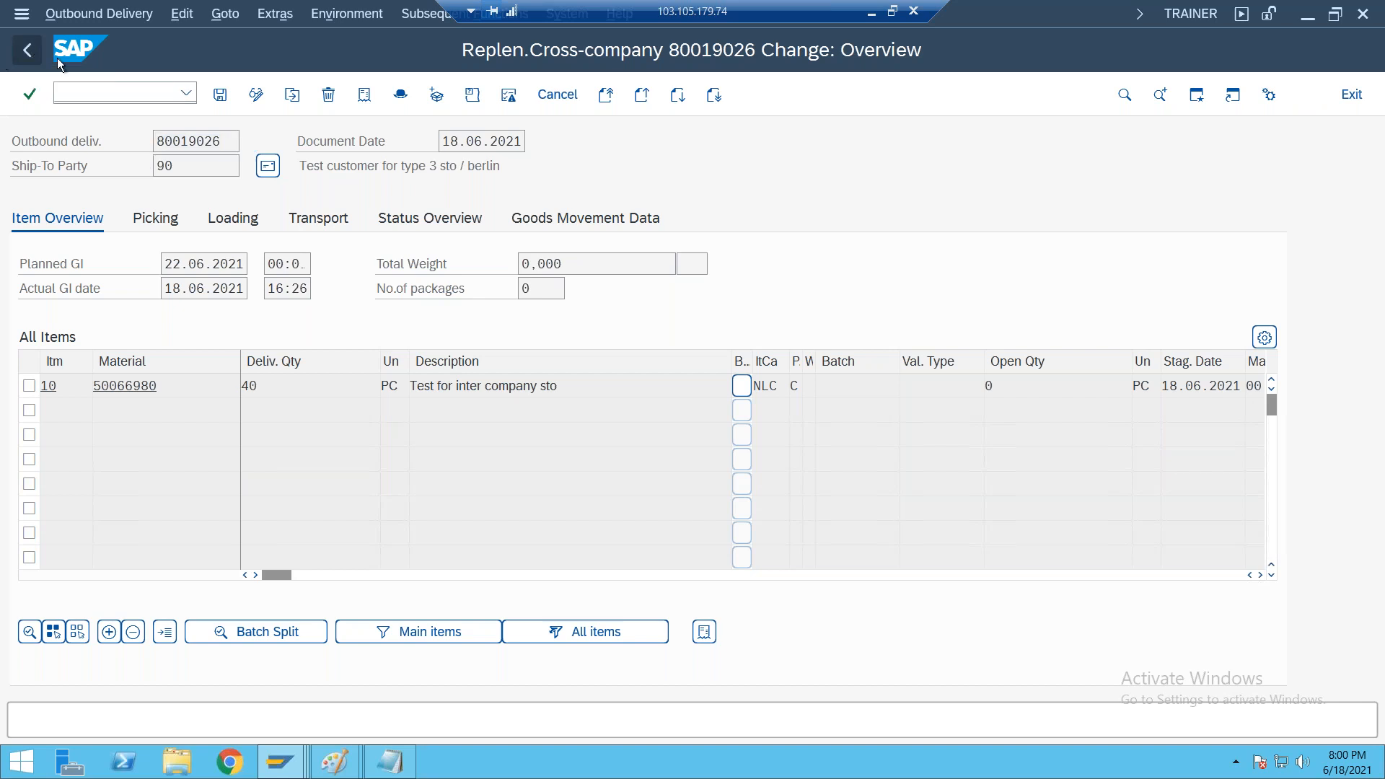
left_click(36, 50)
Start VF01 and execute billing for outbound delivery 80019026 to open the intercompany billing overview
type("VF01")
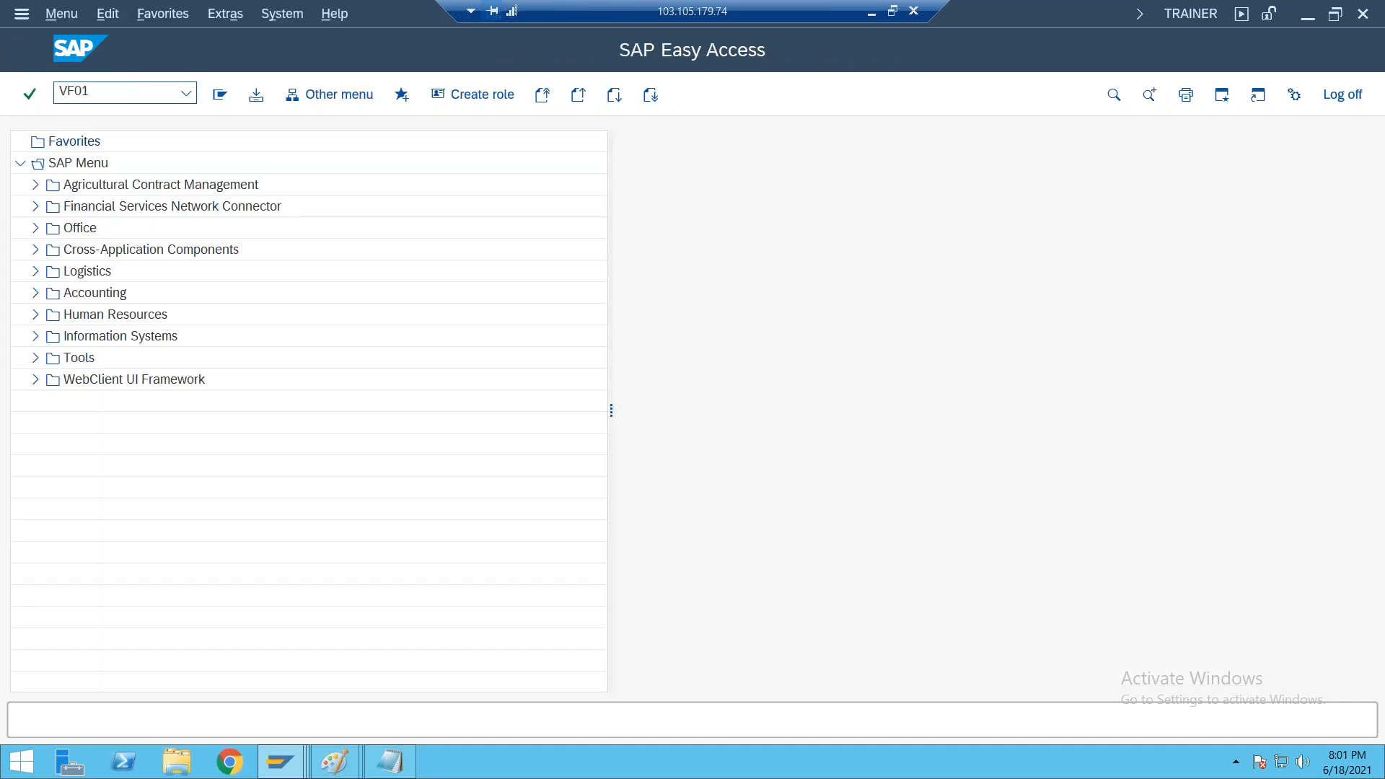
key("Return")
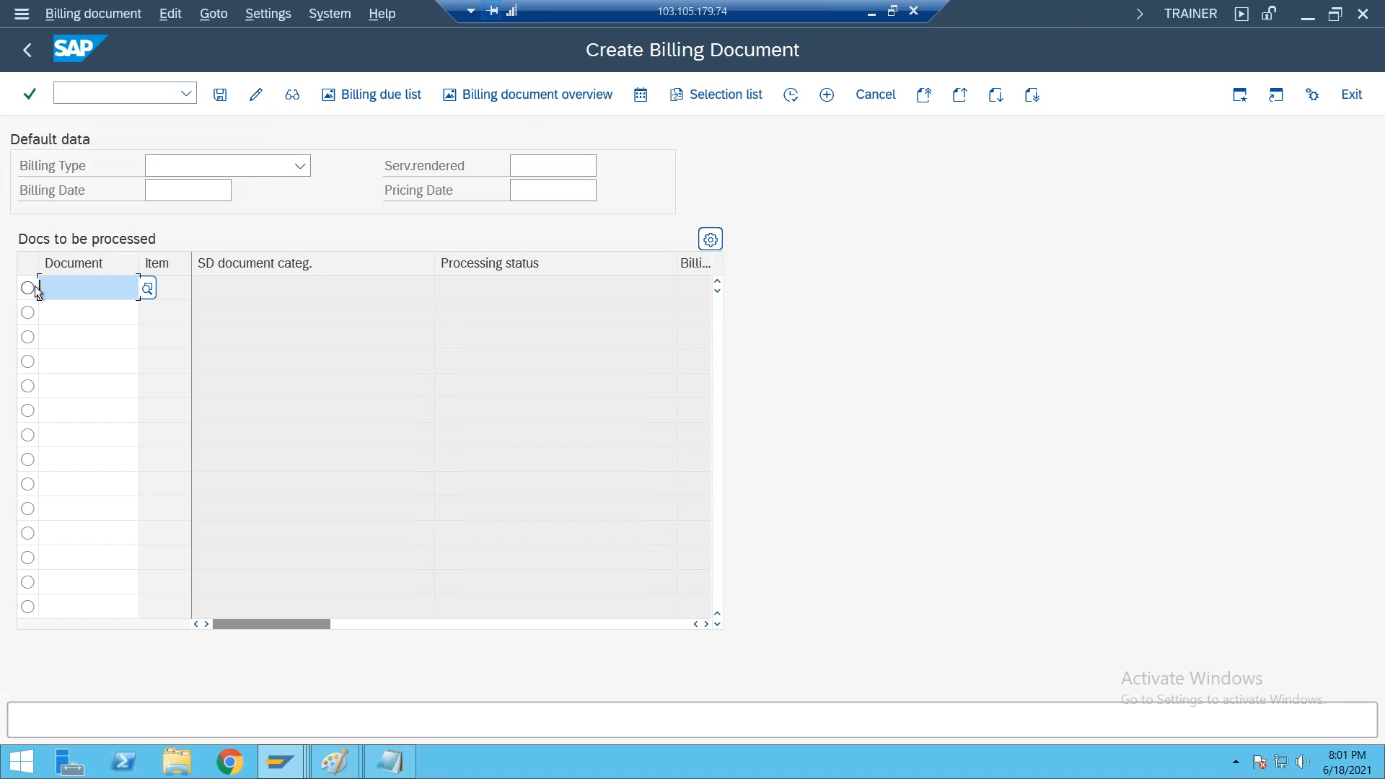
key("ctrl+v")
left_click(28, 287)
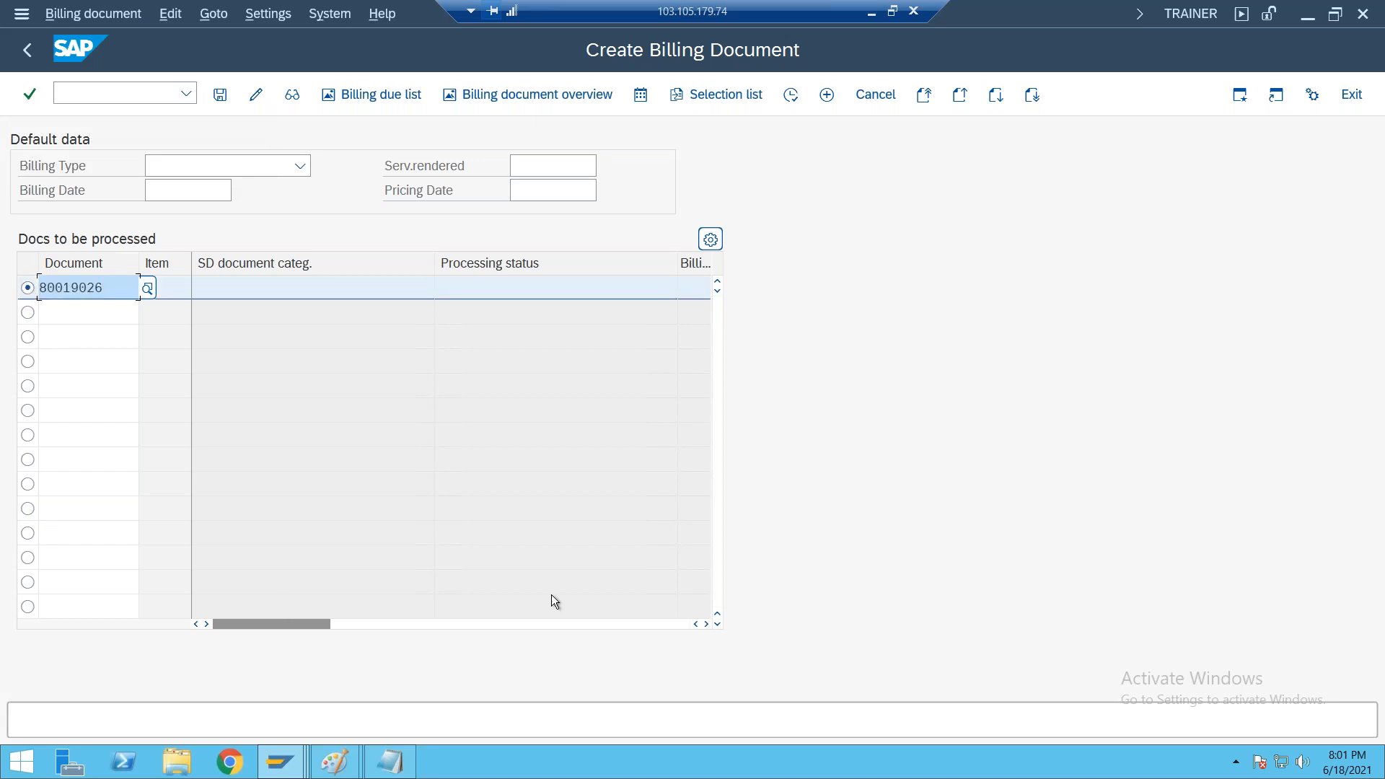
left_click(791, 95)
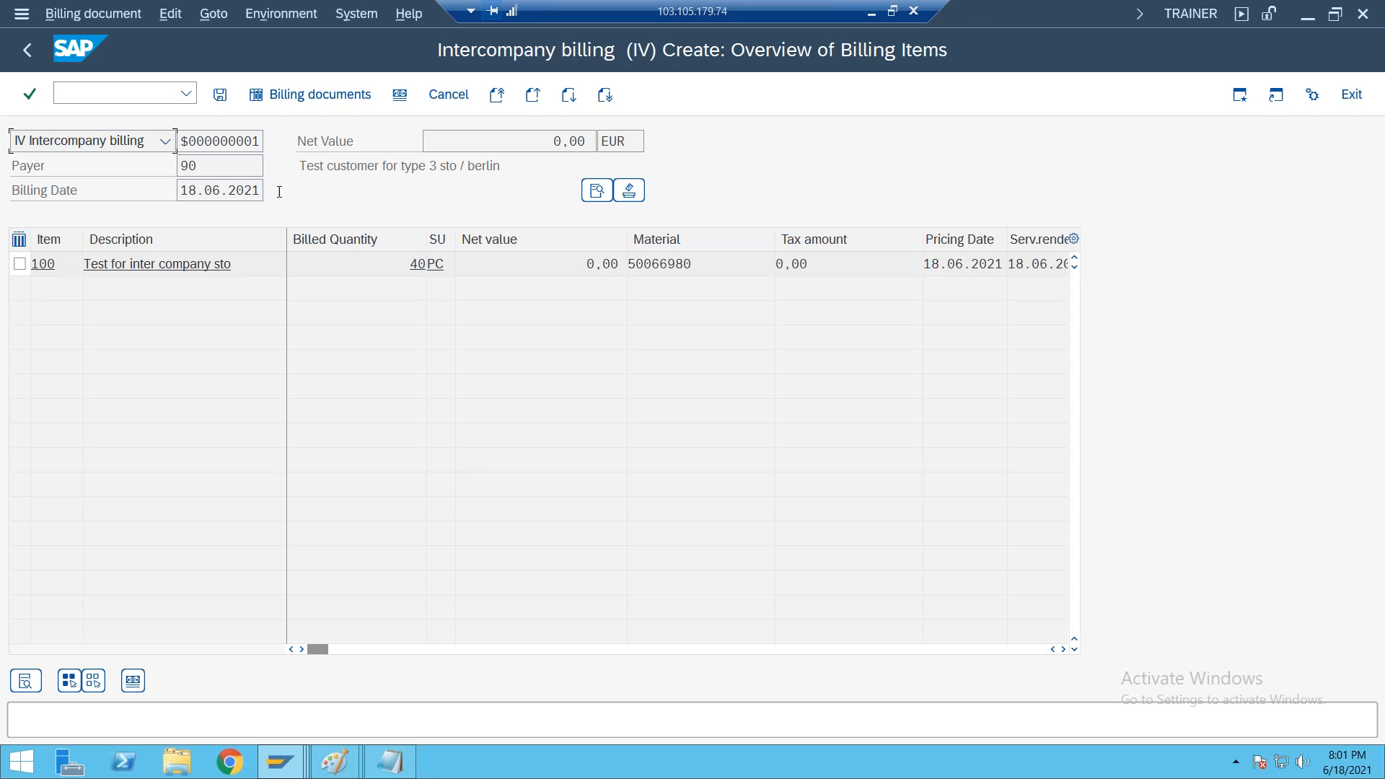
Check the payer, select billing item 100 for material 50066980, and save the intercompany billing document
double_click(231, 171)
left_click(210, 170)
left_click(21, 265)
left_click(220, 94)
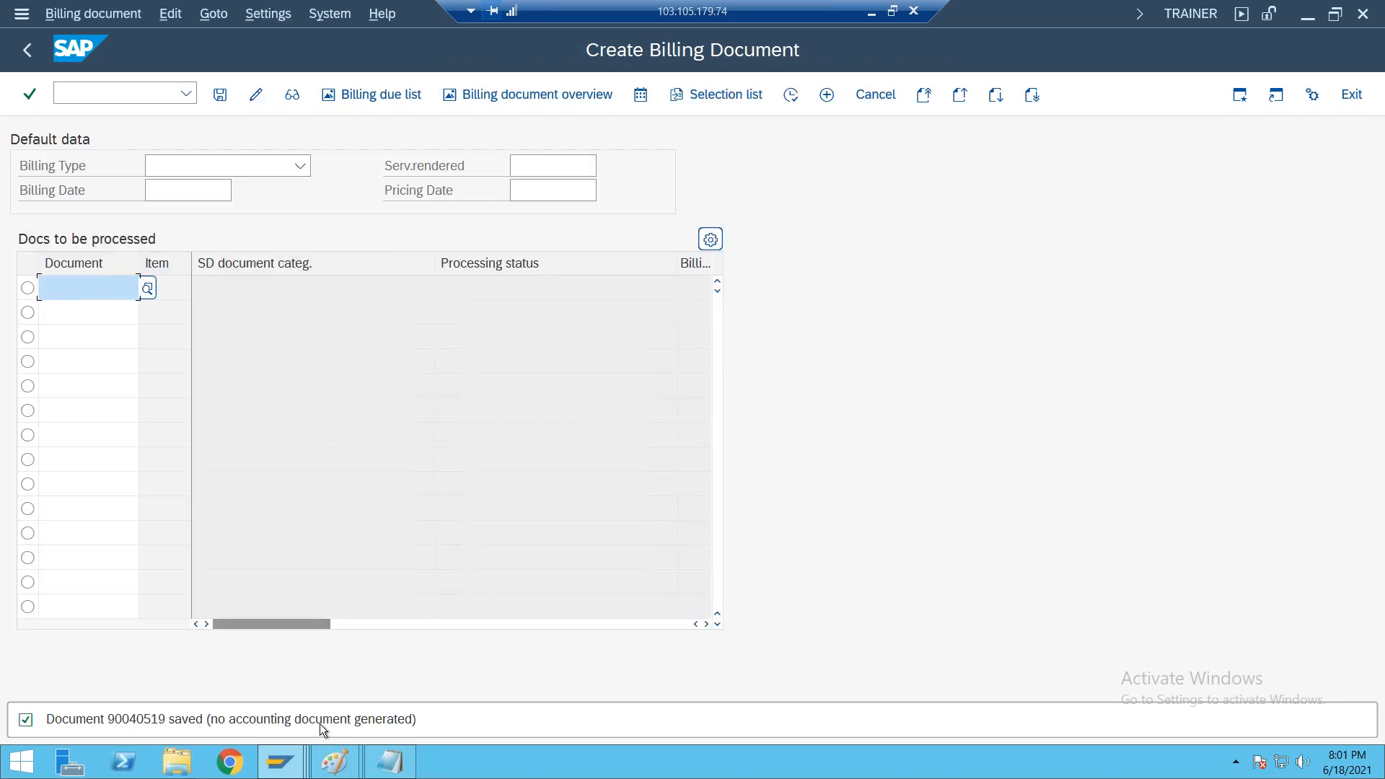
Minimize the remote SAP session and return to the Inter Company STO process notes in Notepad
left_click(872, 14)
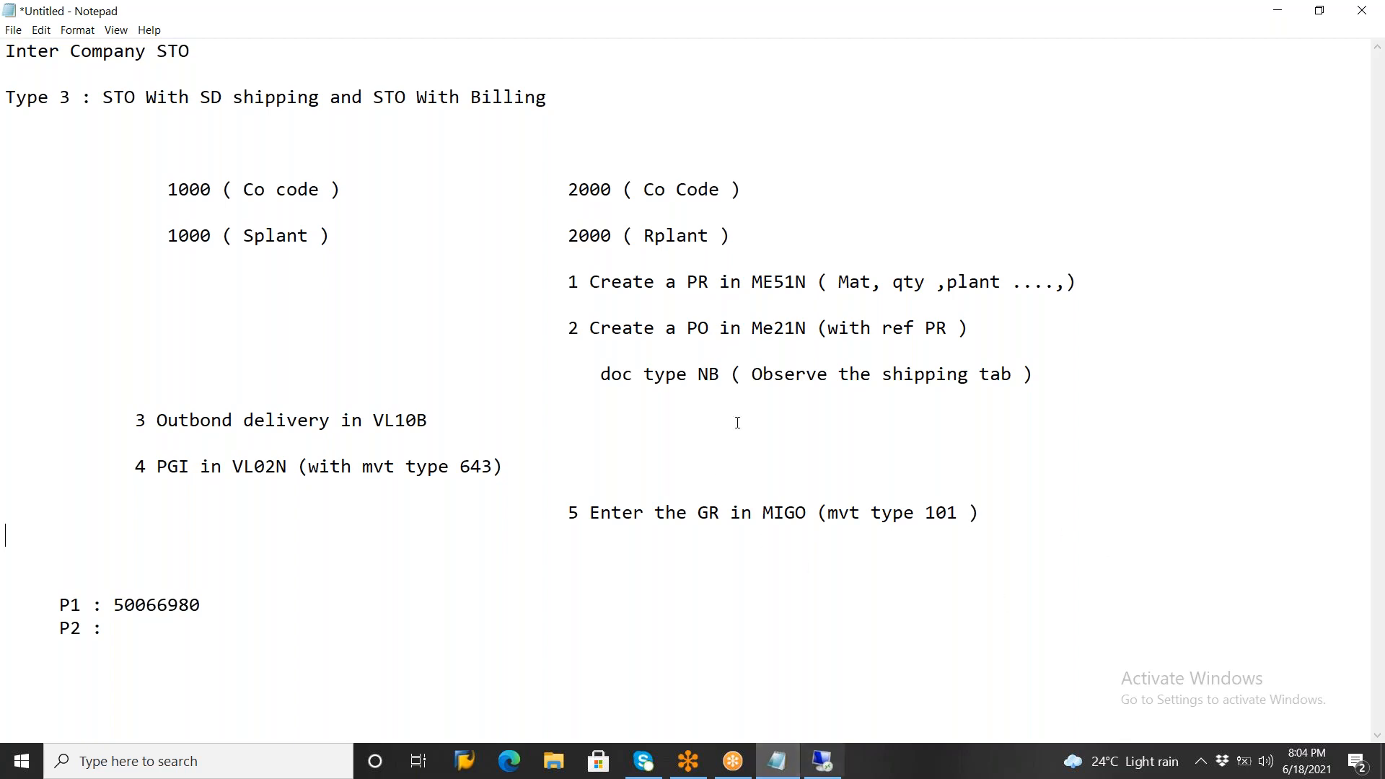
left_click(1365, 41)
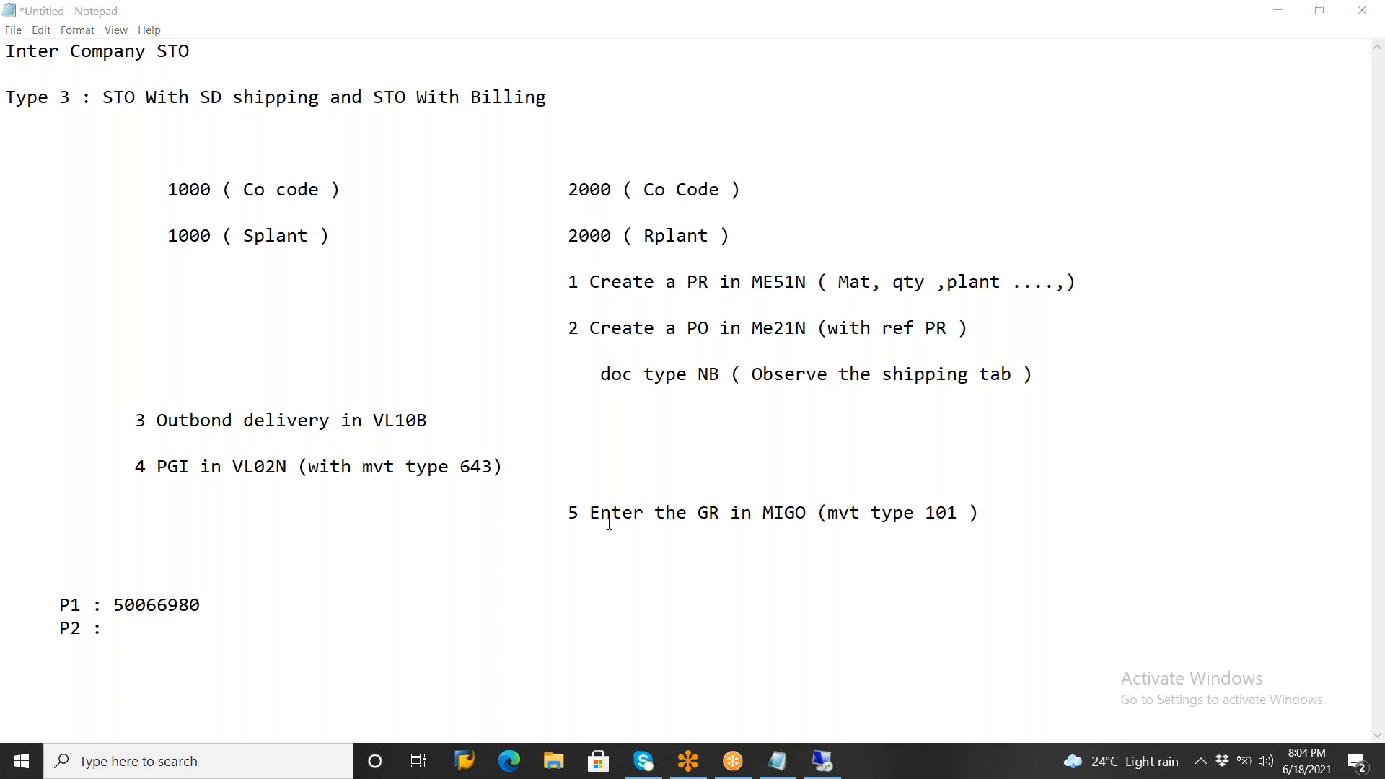